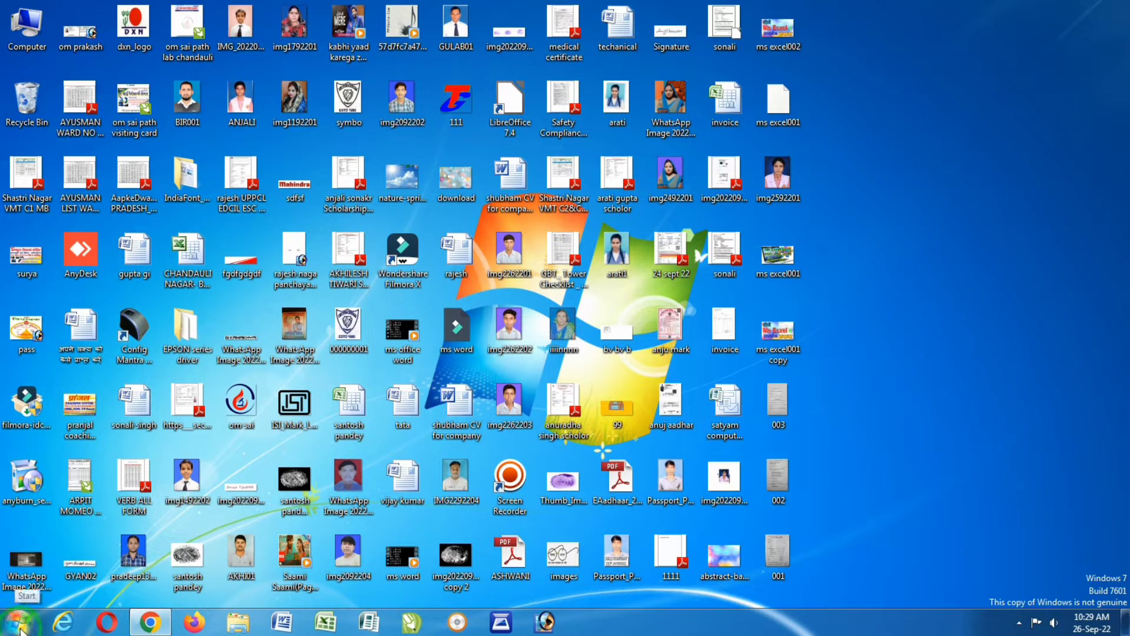
- Look up where Paint is listed among the Start menu's programs and in the Accessories folder
{"action": "left_click", "coordinate": [19, 624]}
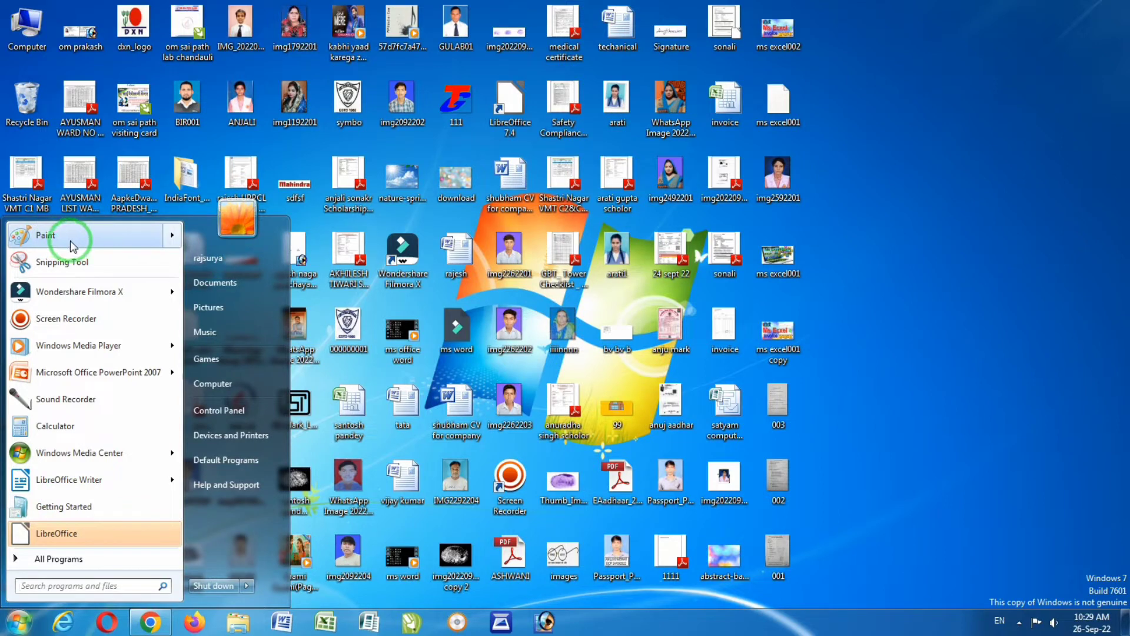
{"action": "mouse_move", "coordinate": [73, 246]}
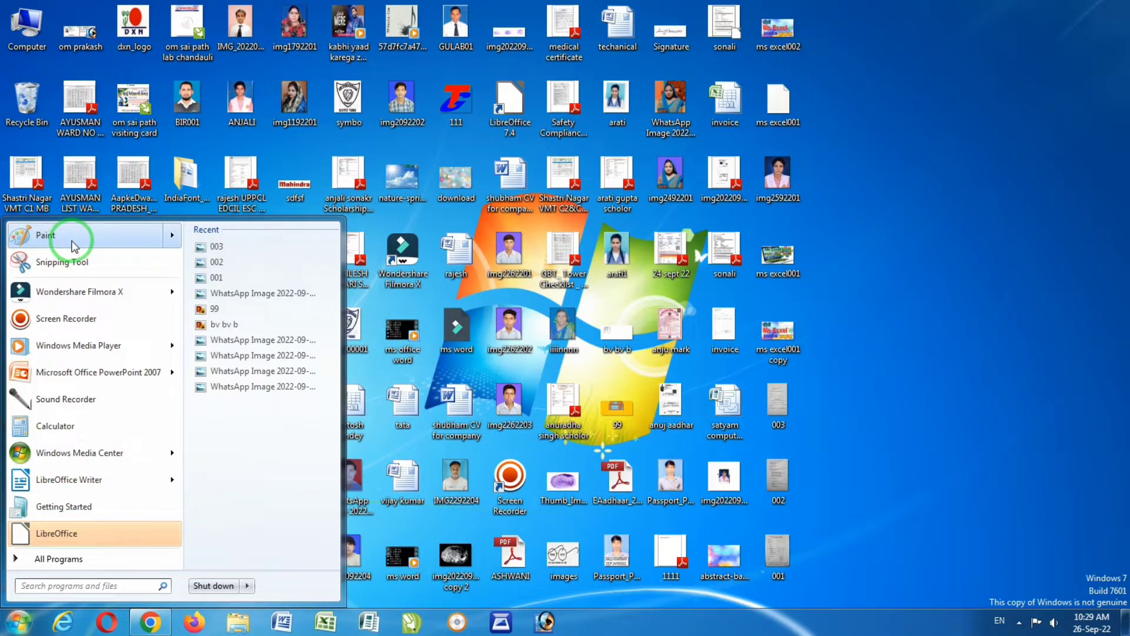
{"action": "left_click", "coordinate": [69, 560]}
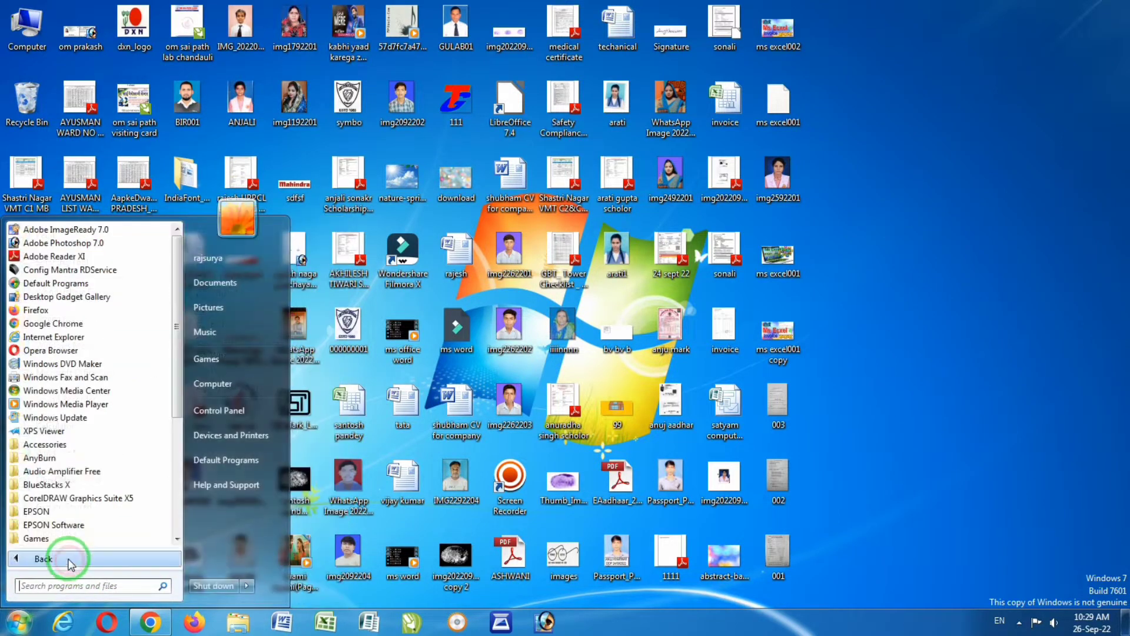
{"action": "left_click", "coordinate": [53, 448]}
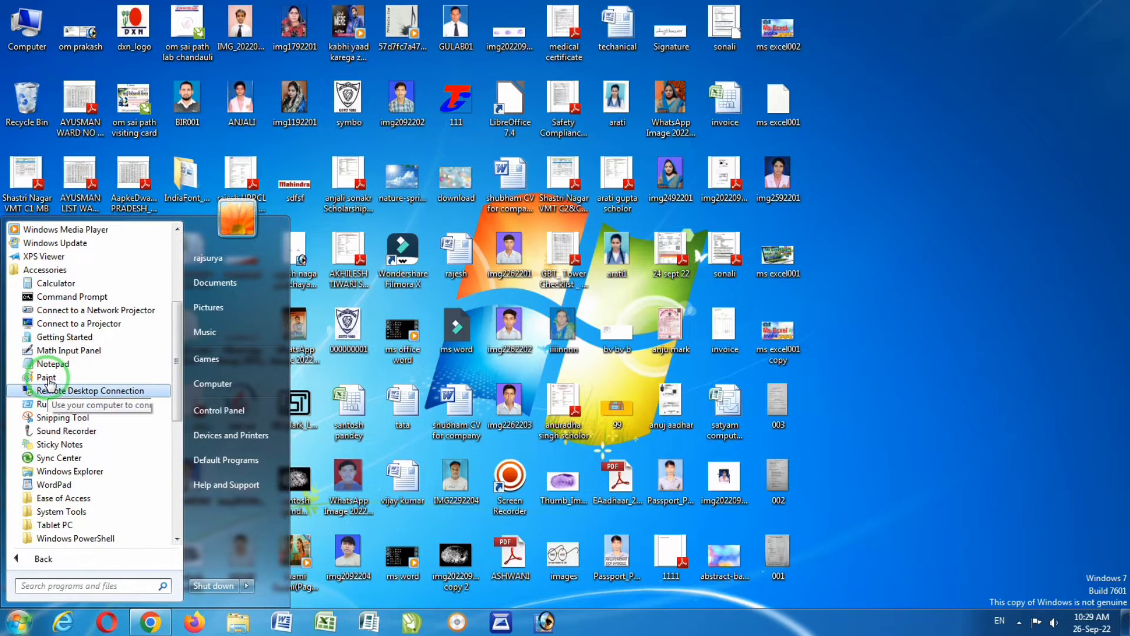
{"action": "left_click", "coordinate": [59, 585]}
{"action": "left_click", "coordinate": [897, 429]}
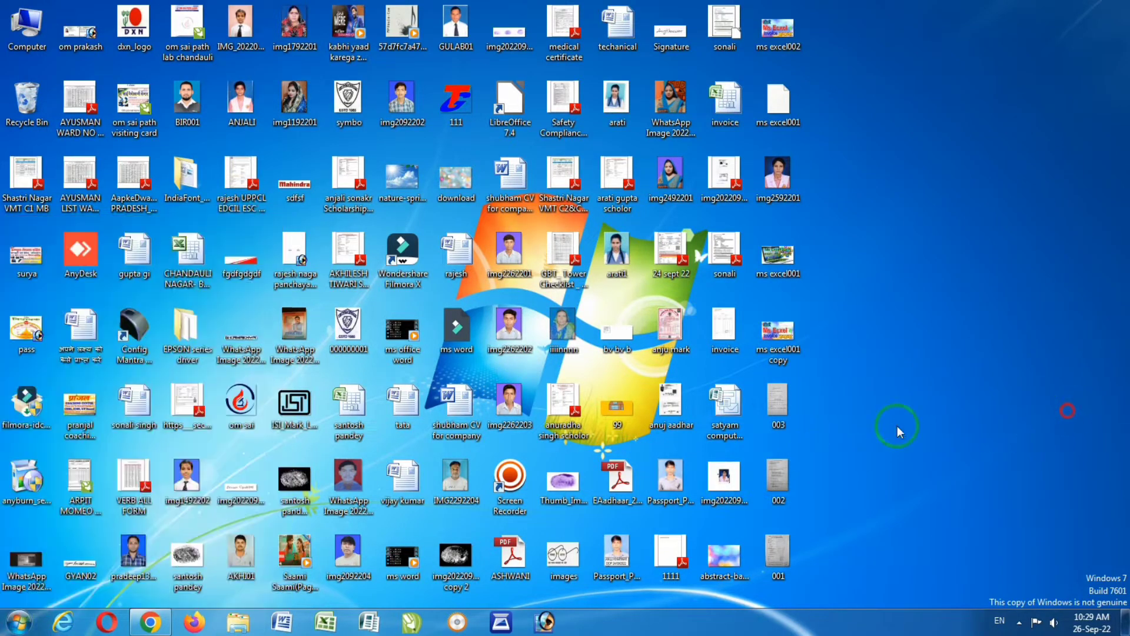
- Search the installed programs for "paint" and launch Paint from the results
{"action": "left_click", "coordinate": [26, 625]}
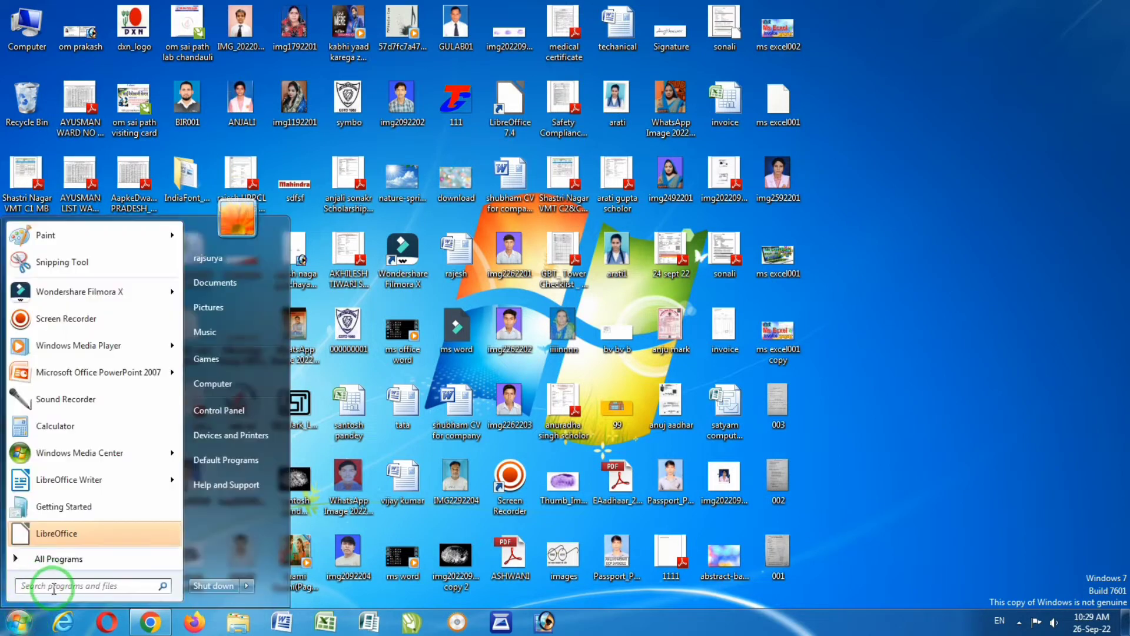
{"action": "left_click", "coordinate": [61, 584]}
{"action": "type", "text": "pa"}
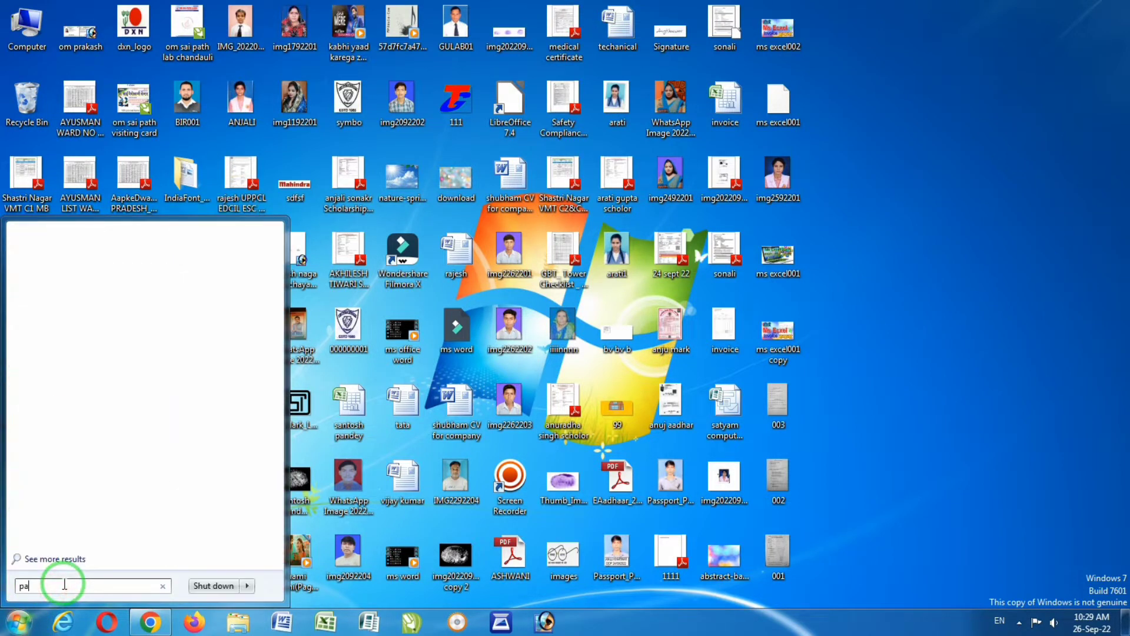
{"action": "type", "text": "int"}
{"action": "left_click", "coordinate": [39, 257]}
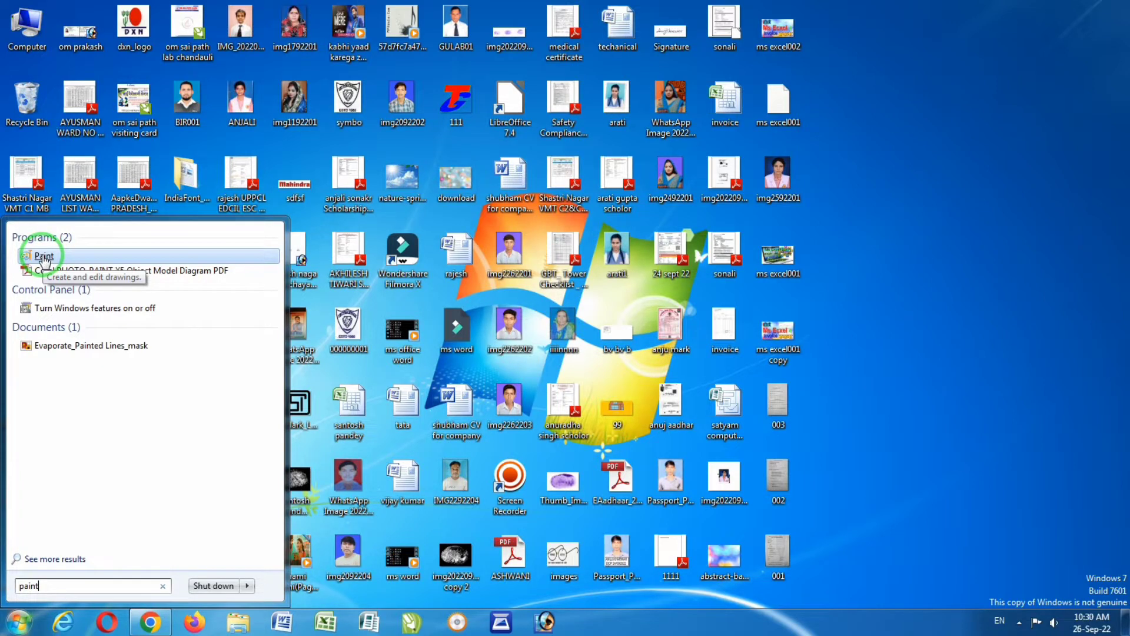
{"action": "left_click", "coordinate": [45, 257]}
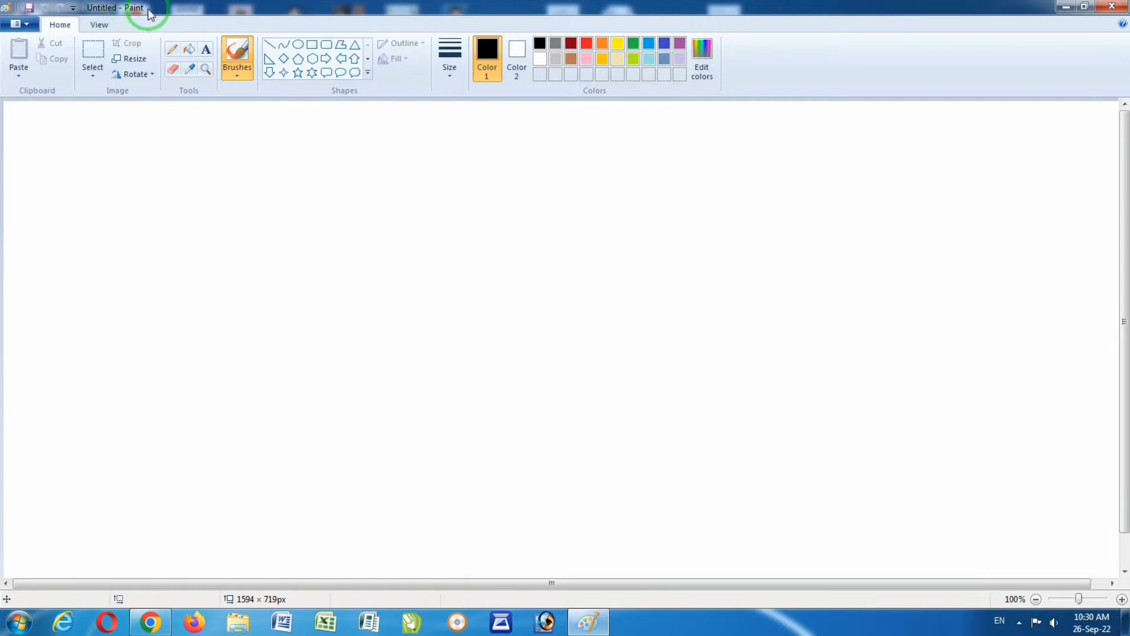
- Save the blank picture to the Desktop as a PNG file named satyam
{"action": "left_click", "coordinate": [30, 28]}
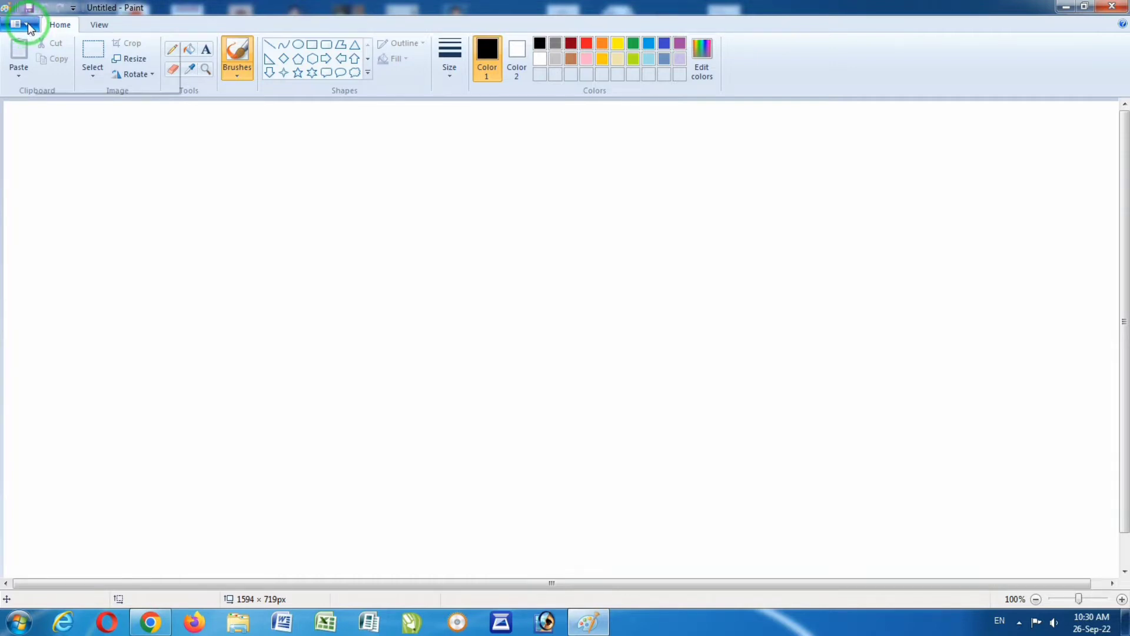
{"action": "left_click", "coordinate": [27, 25]}
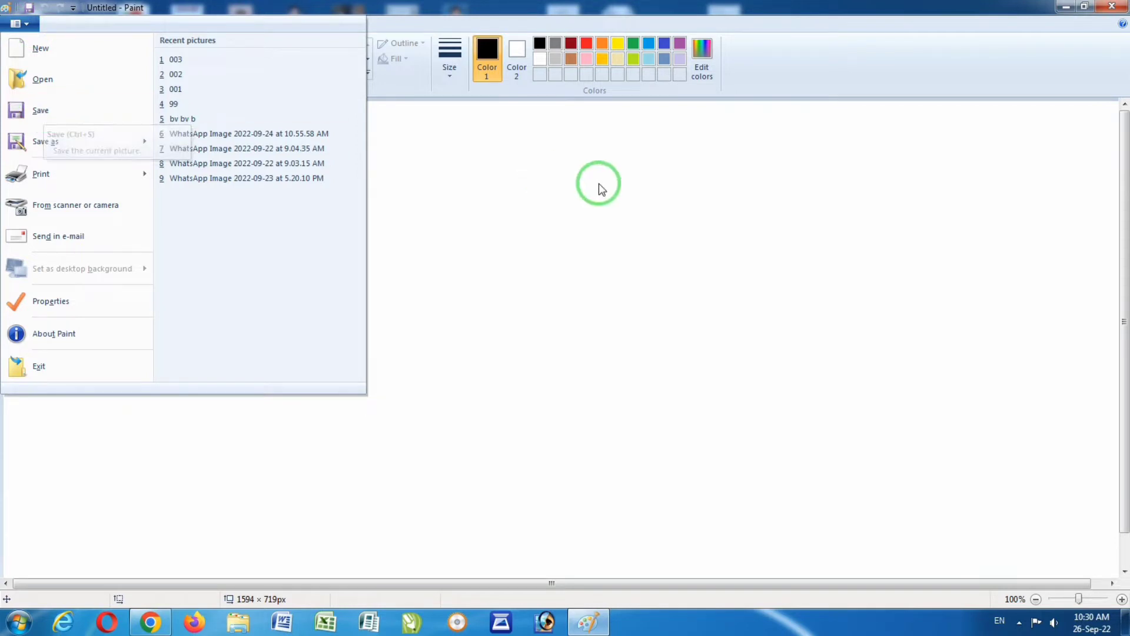
{"action": "left_click", "coordinate": [42, 109]}
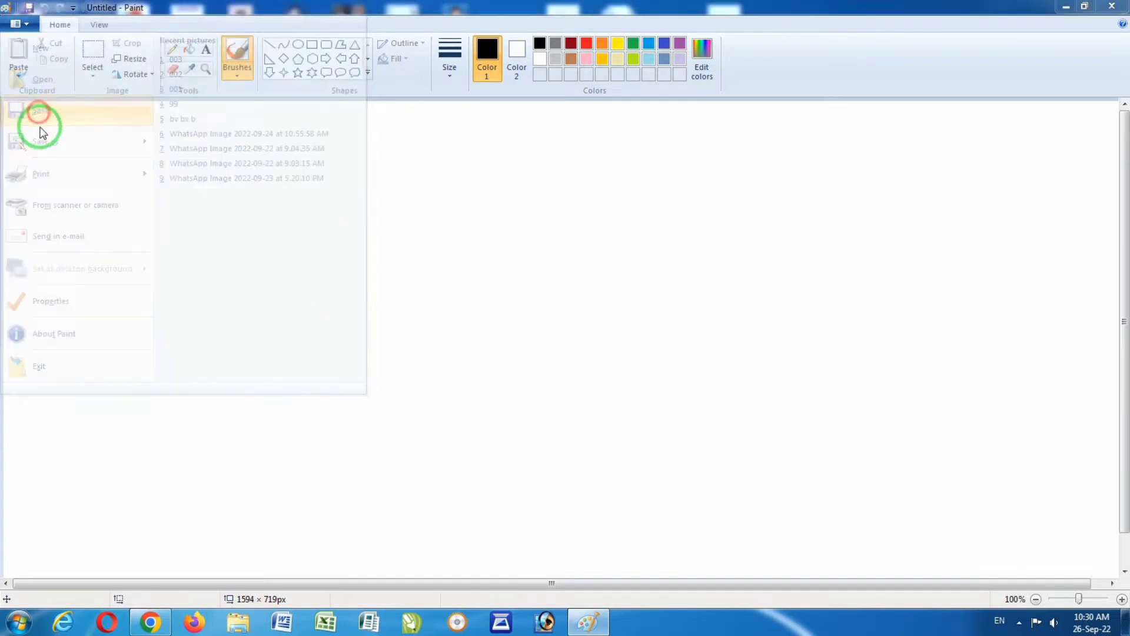
{"action": "left_click_drag", "start_coordinate": [684, 34], "coordinate": [299, 69]}
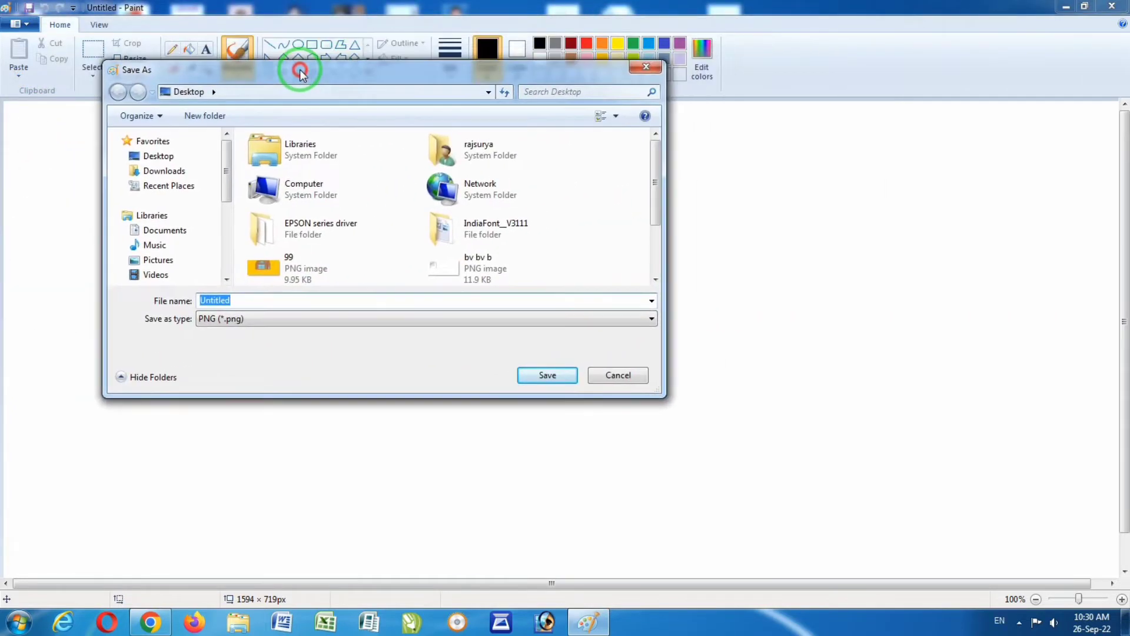
{"action": "left_click_drag", "start_coordinate": [380, 78], "coordinate": [454, 86]}
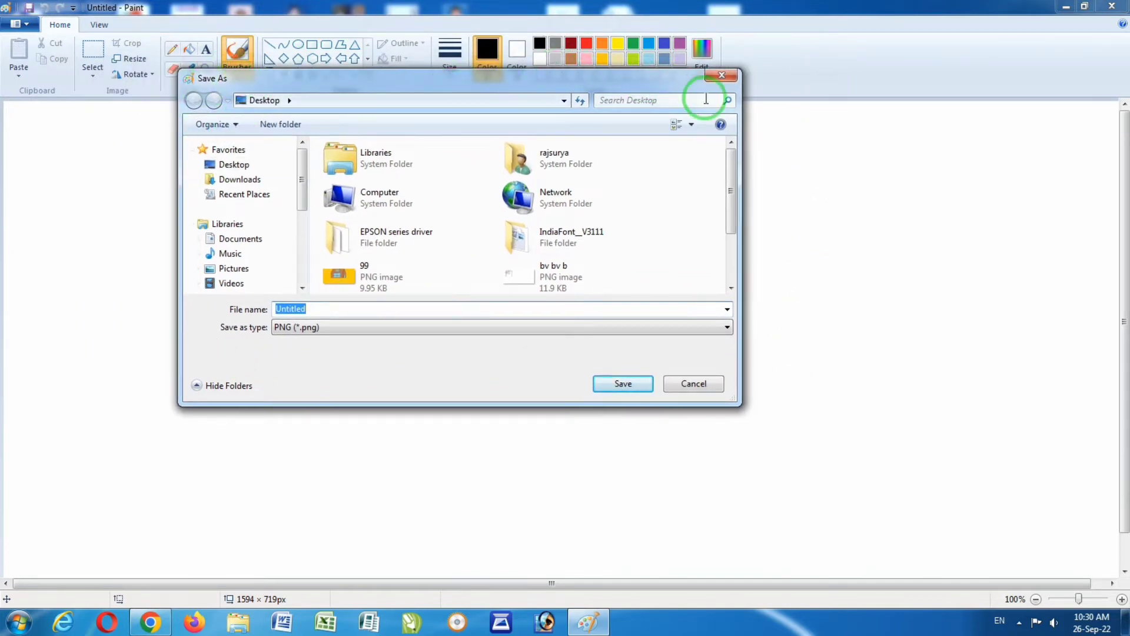
{"action": "left_click", "coordinate": [235, 312]}
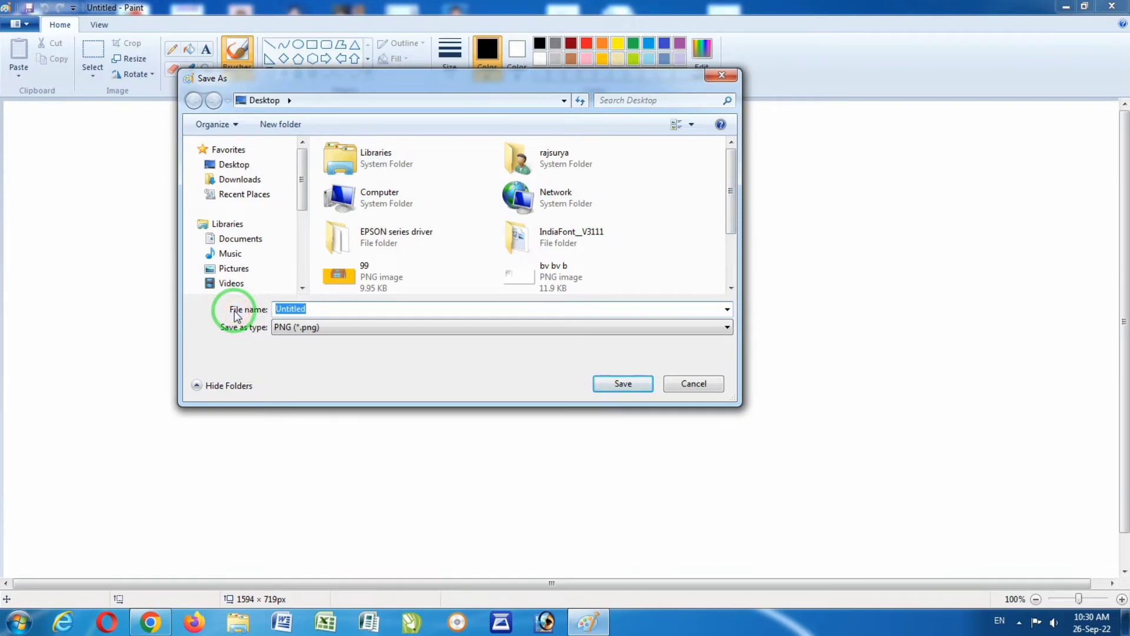
{"action": "type", "text": "satyam"}
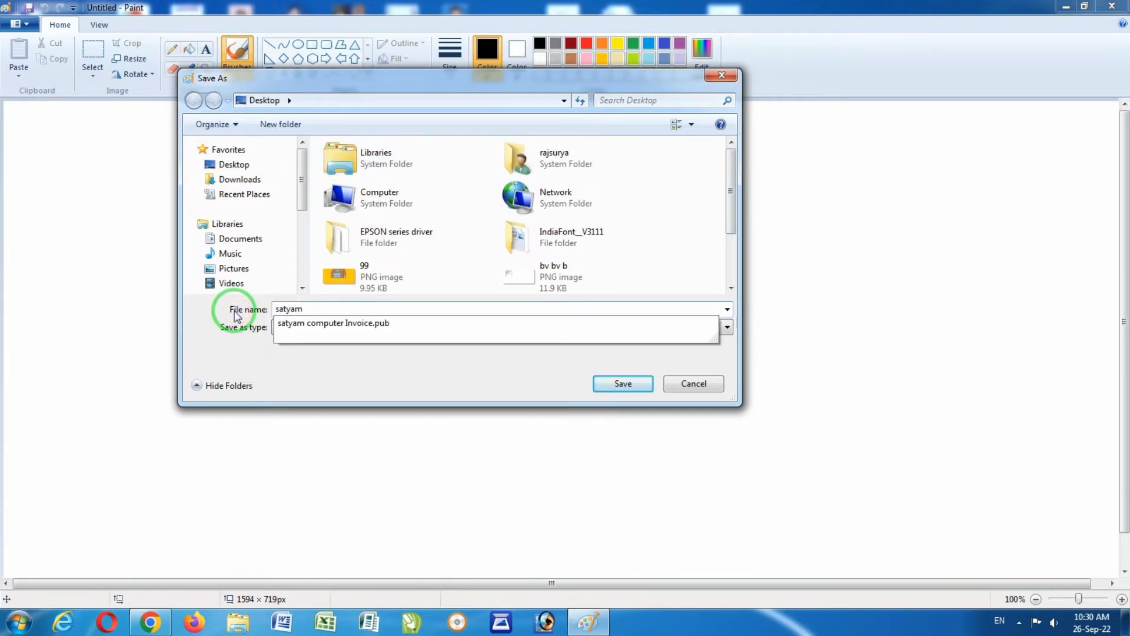
{"action": "left_click", "coordinate": [429, 367]}
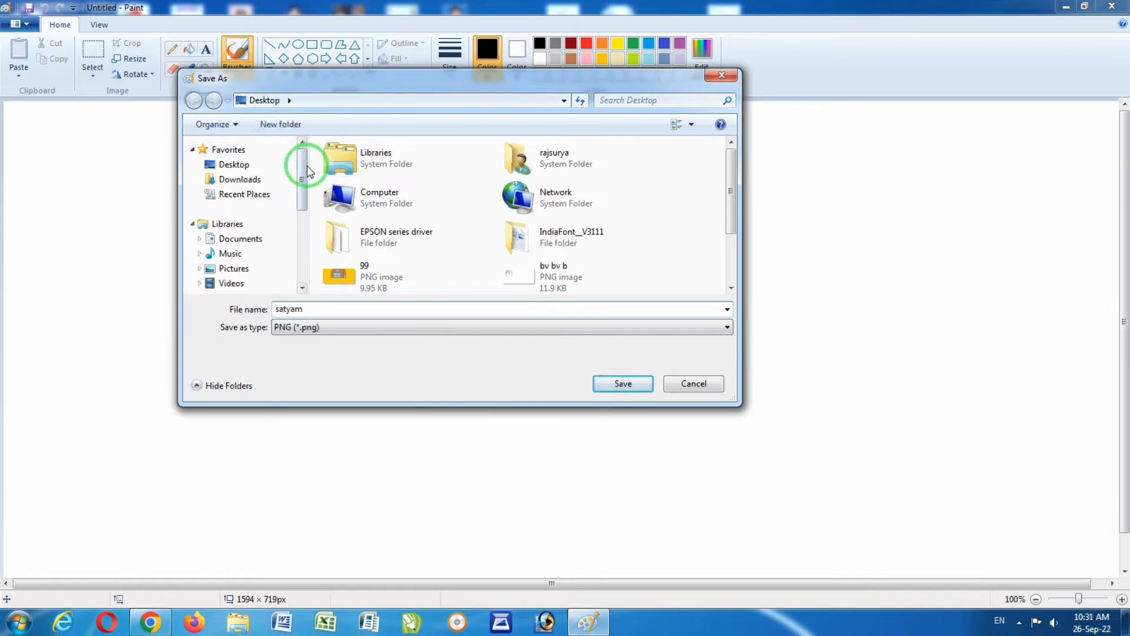
{"action": "mouse_move", "coordinate": [299, 164]}
{"action": "left_mouse_down"}
{"action": "mouse_move", "coordinate": [317, 232]}
{"action": "mouse_move", "coordinate": [303, 155]}
{"action": "left_mouse_up"}
{"action": "left_click_drag", "start_coordinate": [314, 194], "coordinate": [317, 151]}
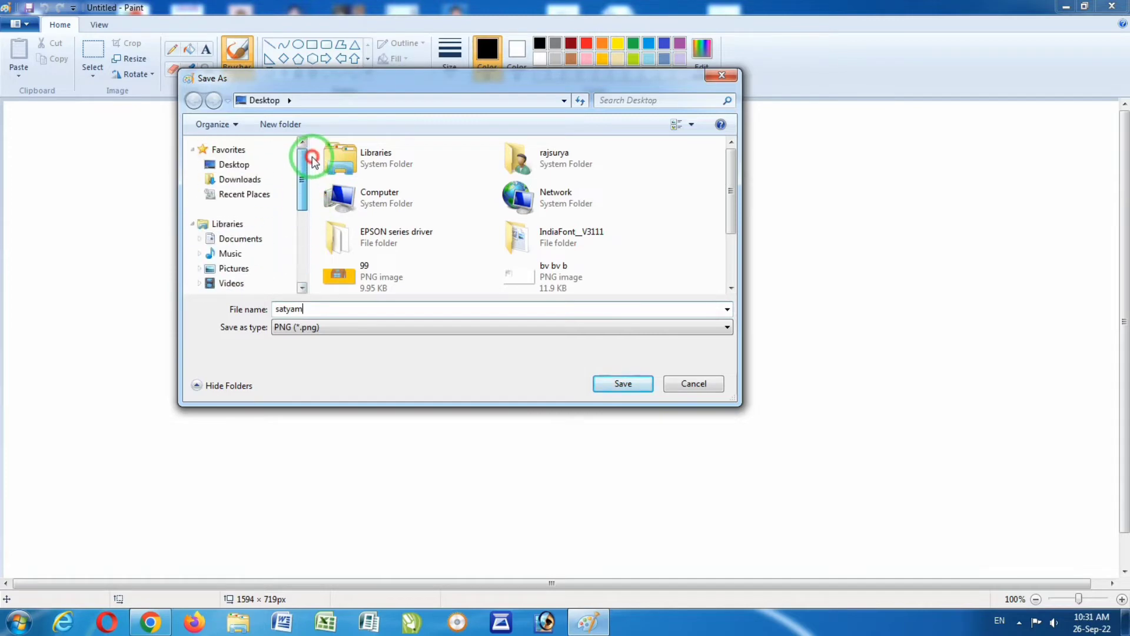
{"action": "left_click", "coordinate": [235, 164]}
{"action": "left_click", "coordinate": [623, 384]}
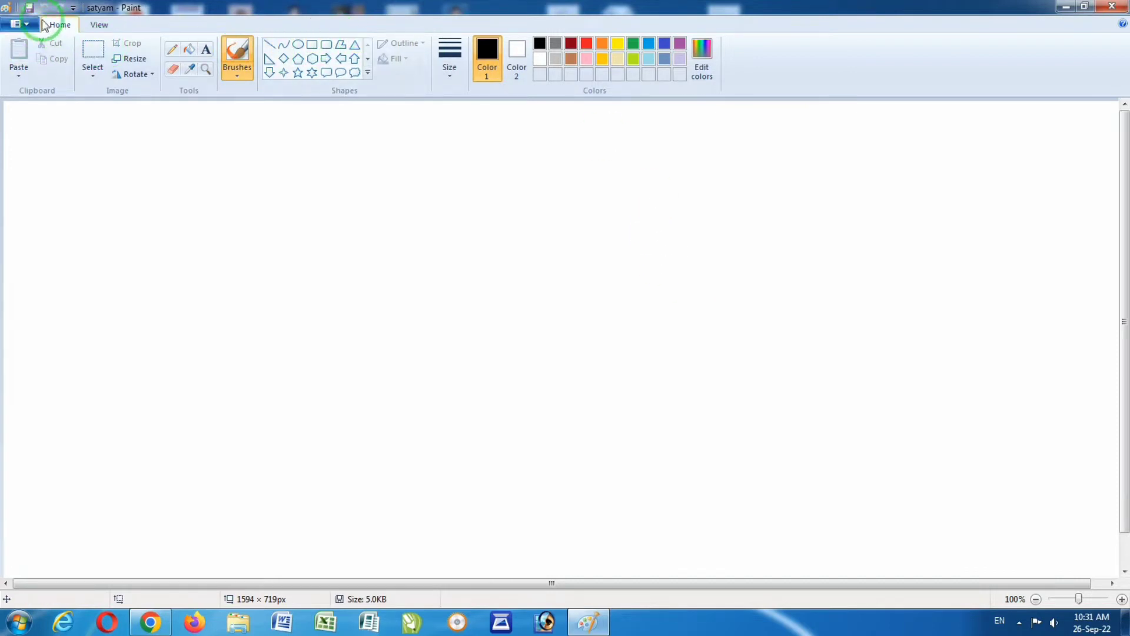
{"action": "left_click", "coordinate": [30, 29]}
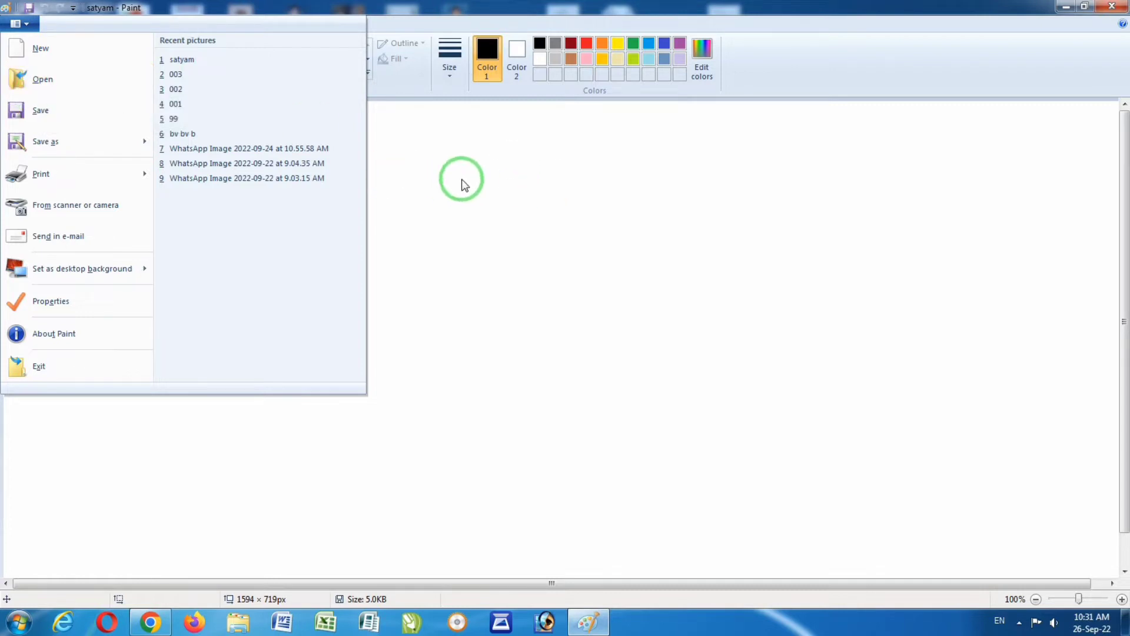
{"action": "left_click", "coordinate": [568, 216]}
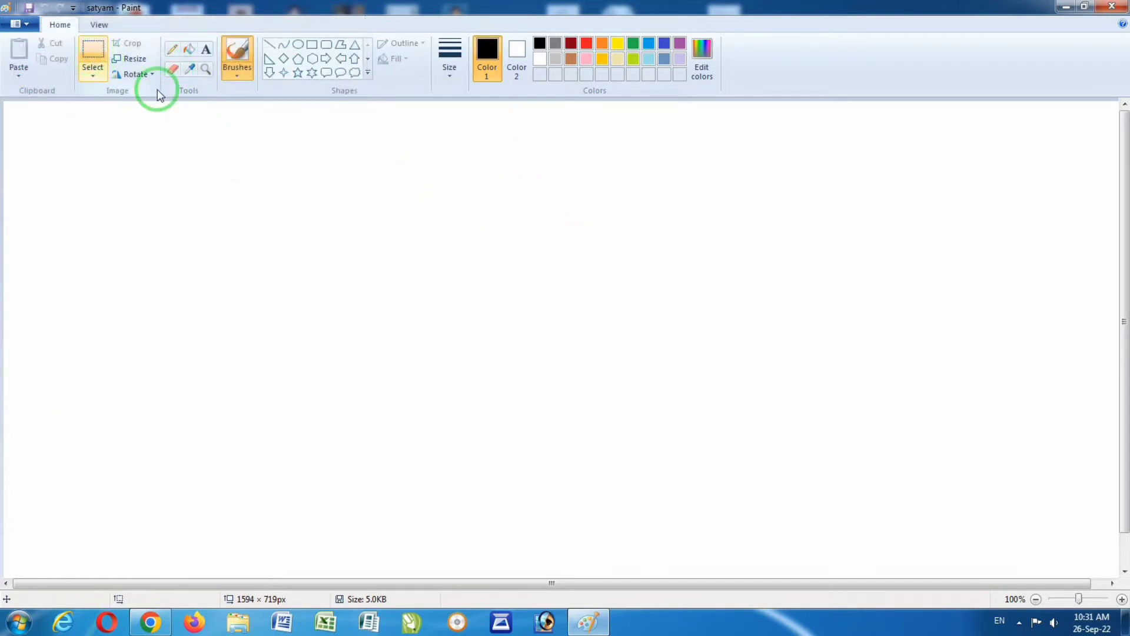
- Add the text "Ctrl+N = new file" in a text box about 559 × 197 px near the top of the canvas
{"action": "left_click", "coordinate": [206, 49]}
{"action": "left_click_drag", "start_coordinate": [286, 154], "coordinate": [681, 293]}
{"action": "type", "text": "Ct"}
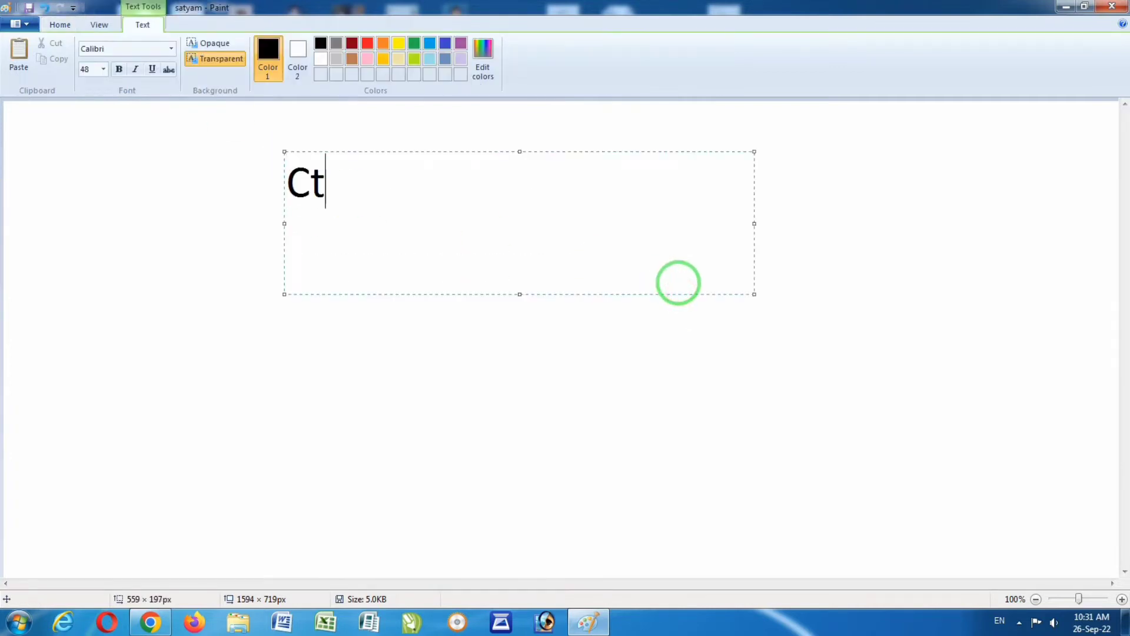
{"action": "type", "text": "rl+N"}
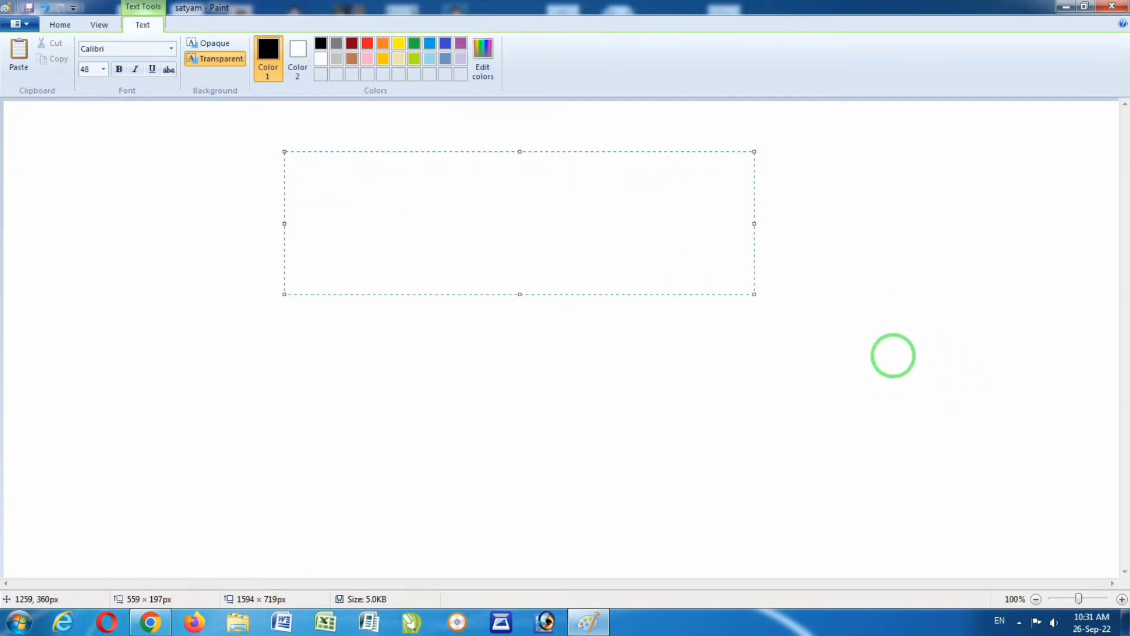
{"action": "type", "text": " = ne"}
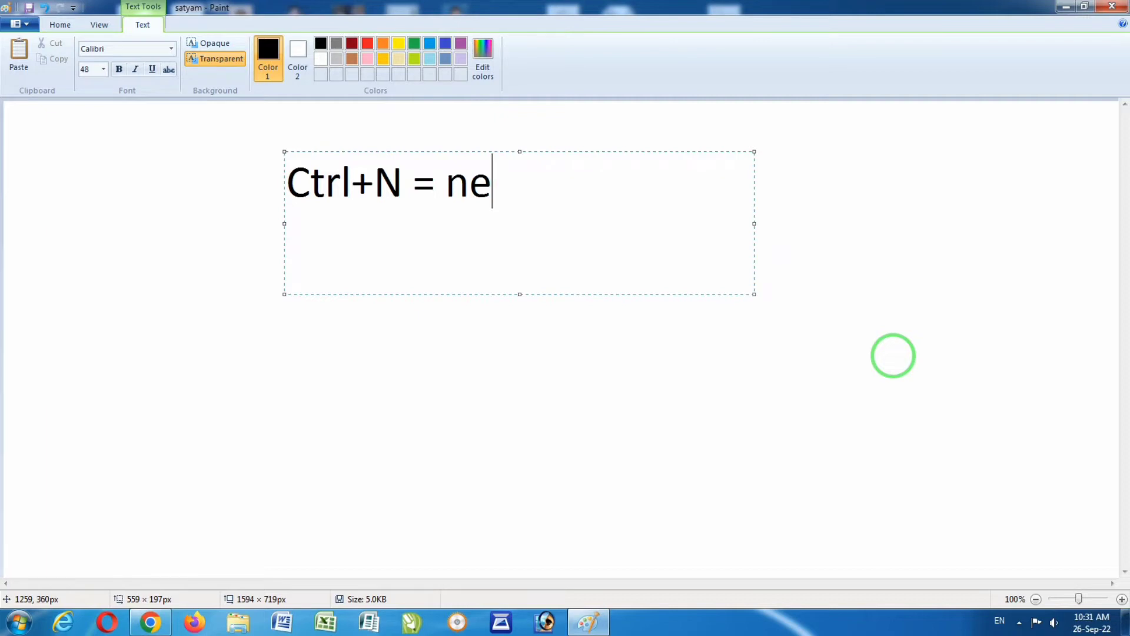
{"action": "key", "text": "BackSpace"}
{"action": "key", "text": "BackSpace"}
{"action": "key", "text": "BackSpace"}
{"action": "type", "text": "ew file"}
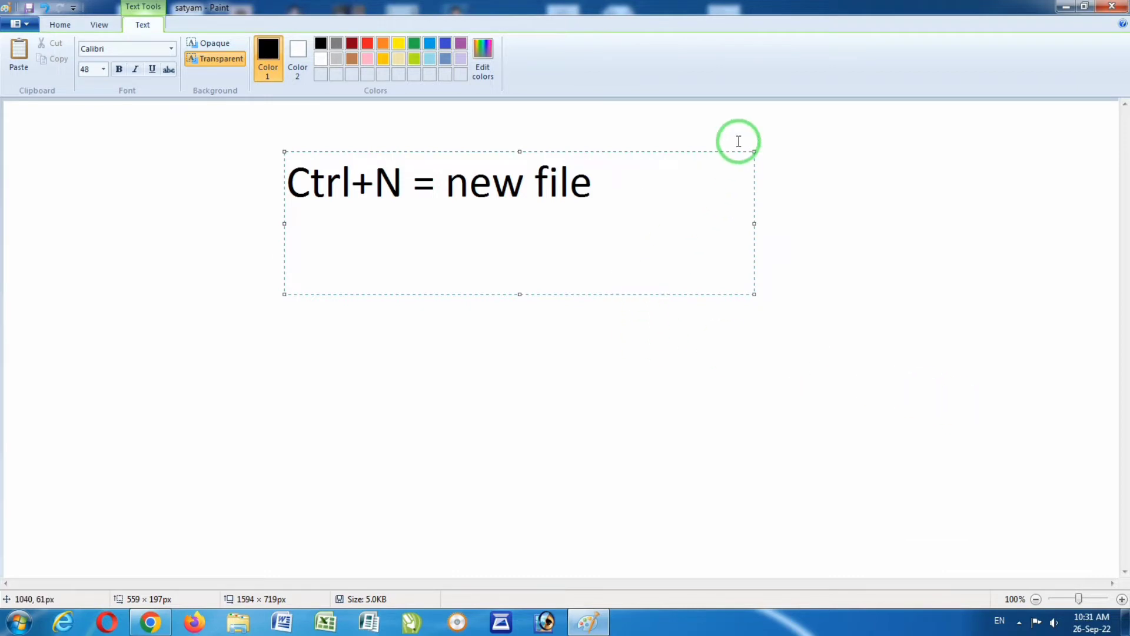
- Move the "Ctrl+N = new file" text box slightly lower on the canvas and commit the text
{"action": "left_click", "coordinate": [710, 153]}
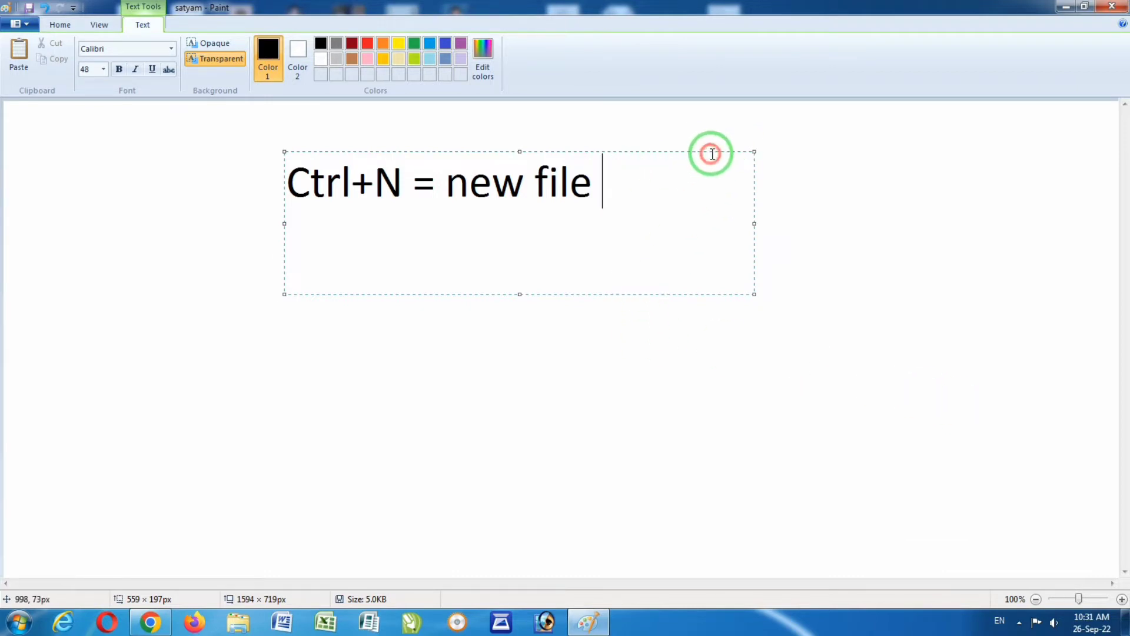
{"action": "left_click", "coordinate": [712, 150]}
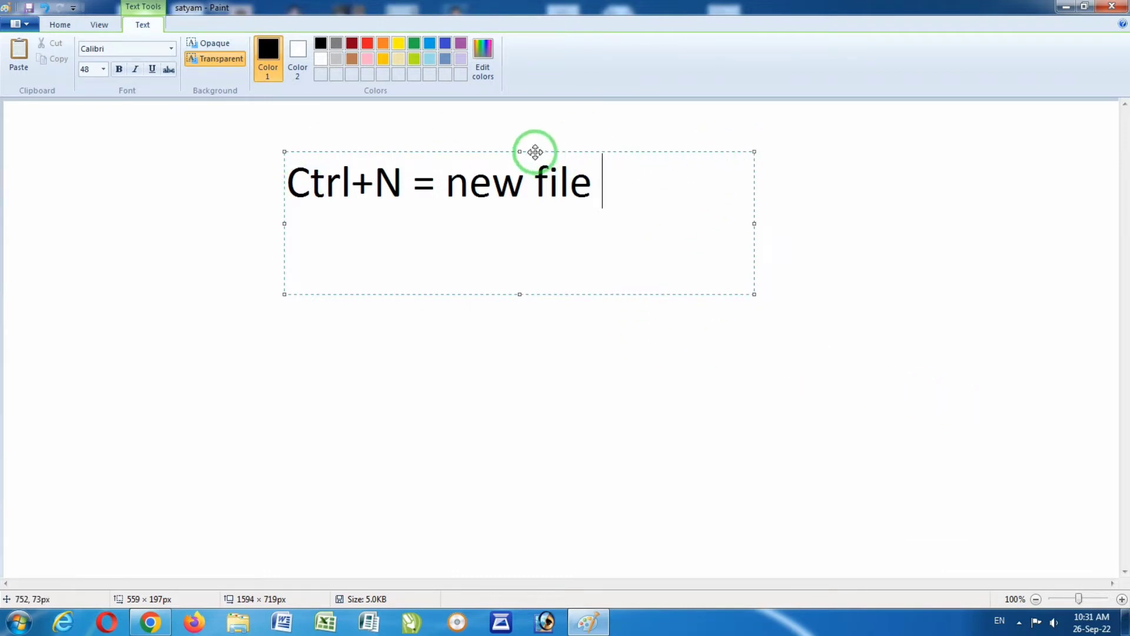
{"action": "left_click_drag", "start_coordinate": [535, 152], "coordinate": [504, 224]}
{"action": "left_click", "coordinate": [531, 212]}
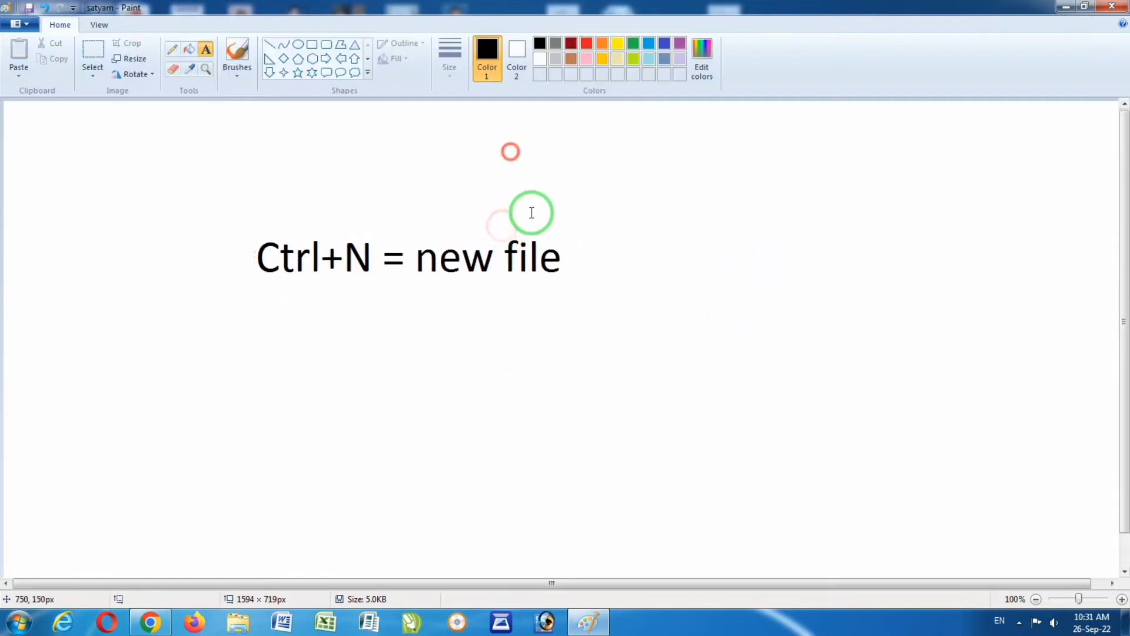
- Select the area around the "Ctrl+N = new file" text and delete it from the canvas
{"action": "left_click", "coordinate": [88, 48]}
{"action": "left_click_drag", "start_coordinate": [196, 203], "coordinate": [690, 353]}
{"action": "key", "text": "Delete"}
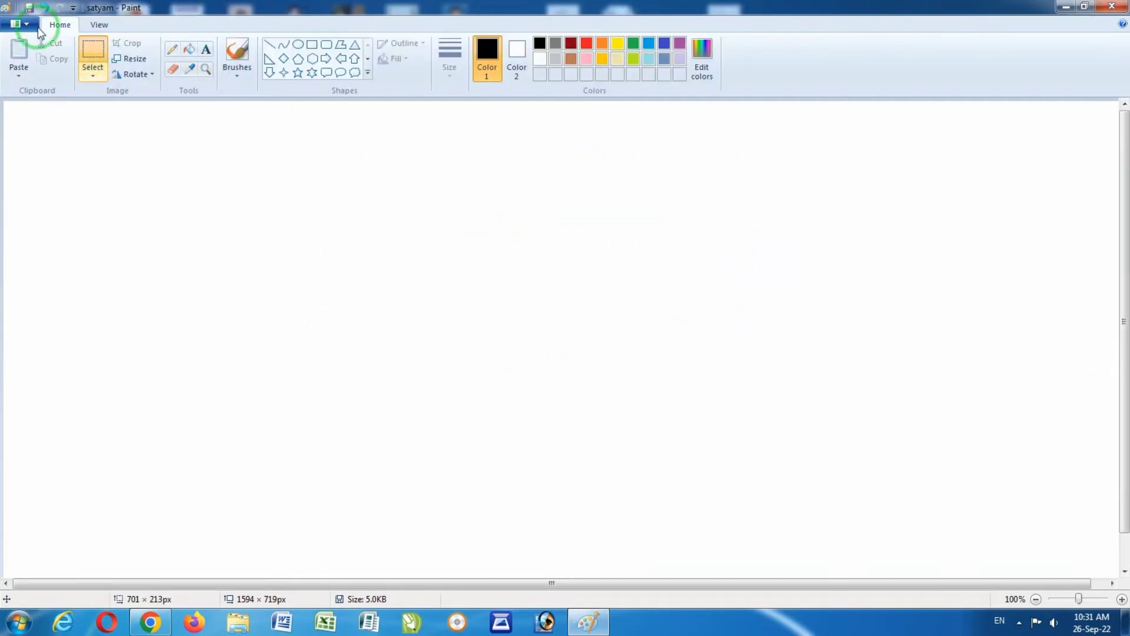
{"action": "left_click", "coordinate": [20, 23]}
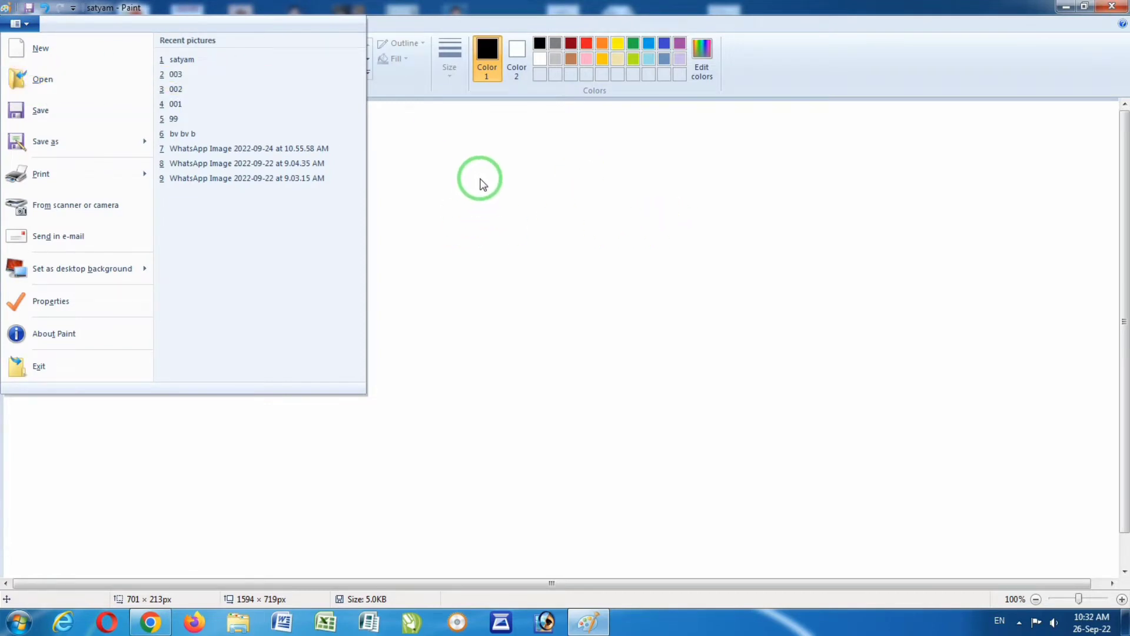
{"action": "left_click", "coordinate": [606, 217]}
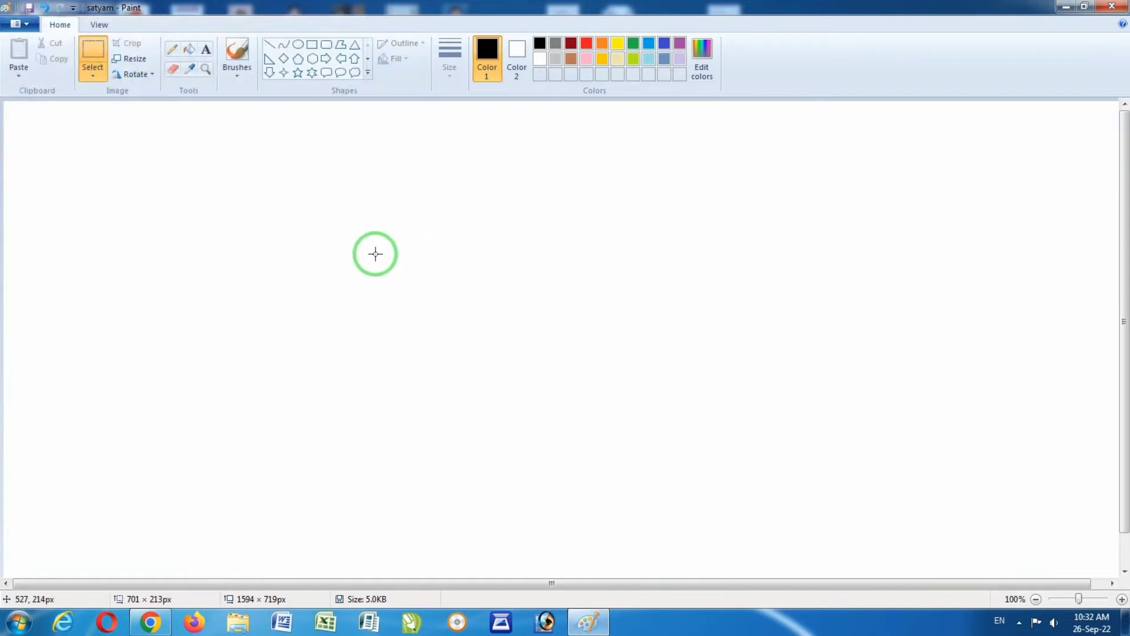
- Open the Tablet PC Input Panel from Accessories and place its on-screen keyboard over the lower middle of the canvas
{"action": "left_click", "coordinate": [18, 622]}
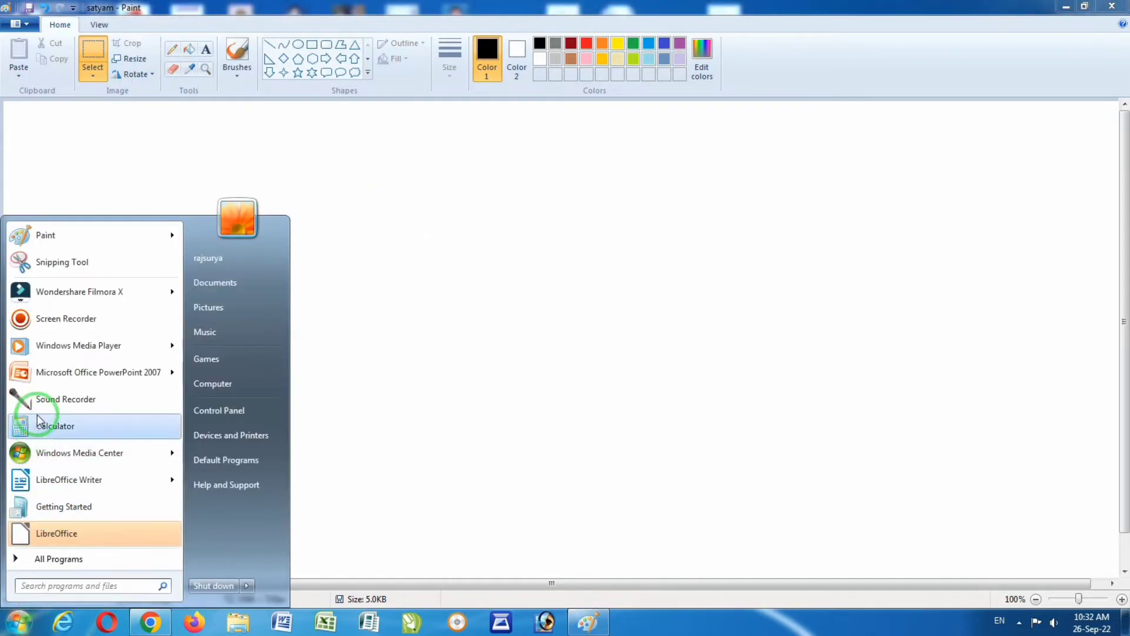
{"action": "left_click", "coordinate": [52, 558]}
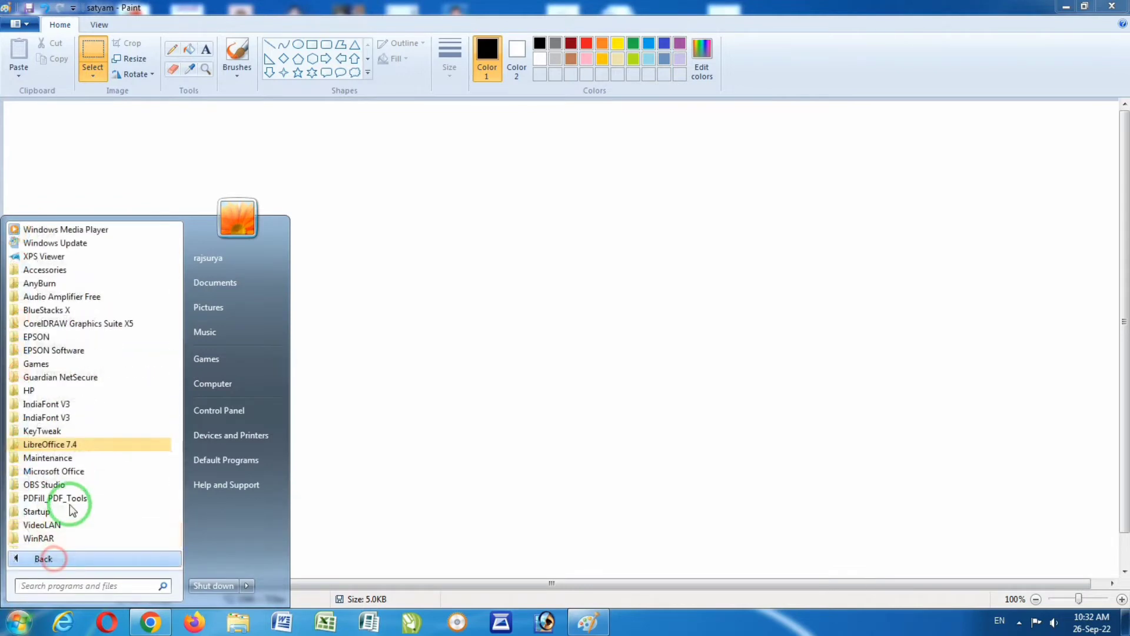
{"action": "left_click", "coordinate": [56, 270]}
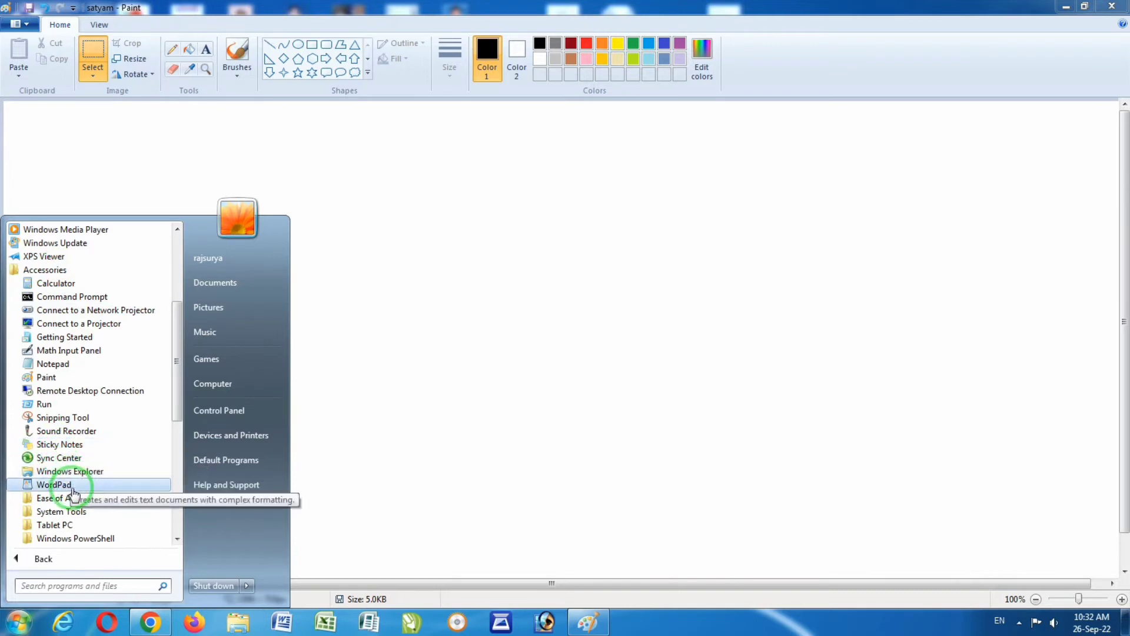
{"action": "left_click", "coordinate": [72, 524]}
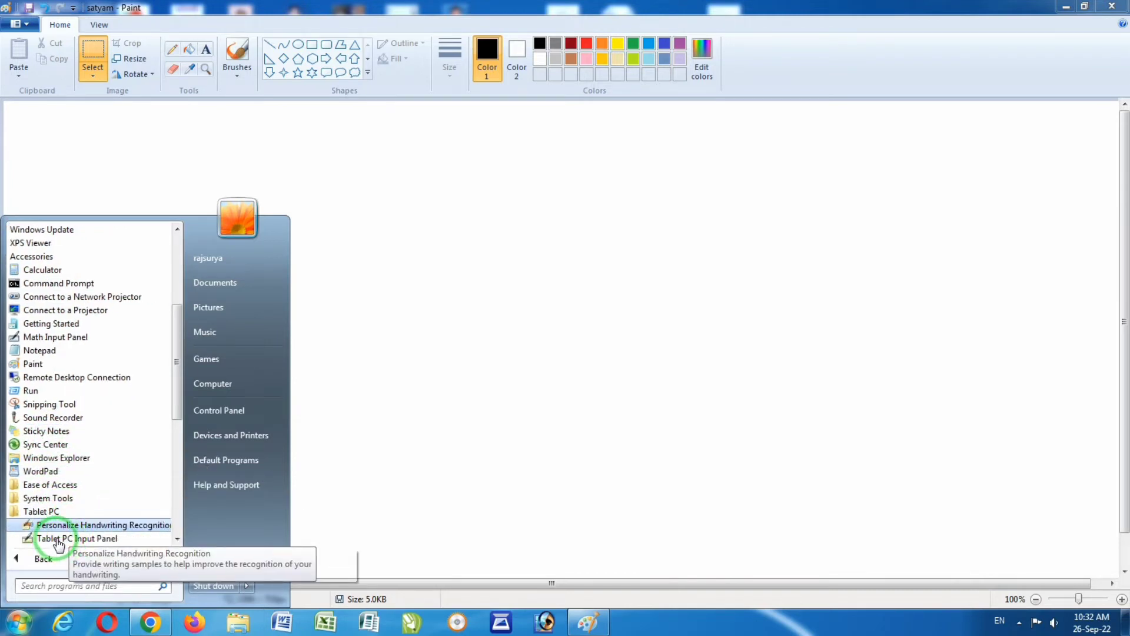
{"action": "left_click", "coordinate": [82, 537]}
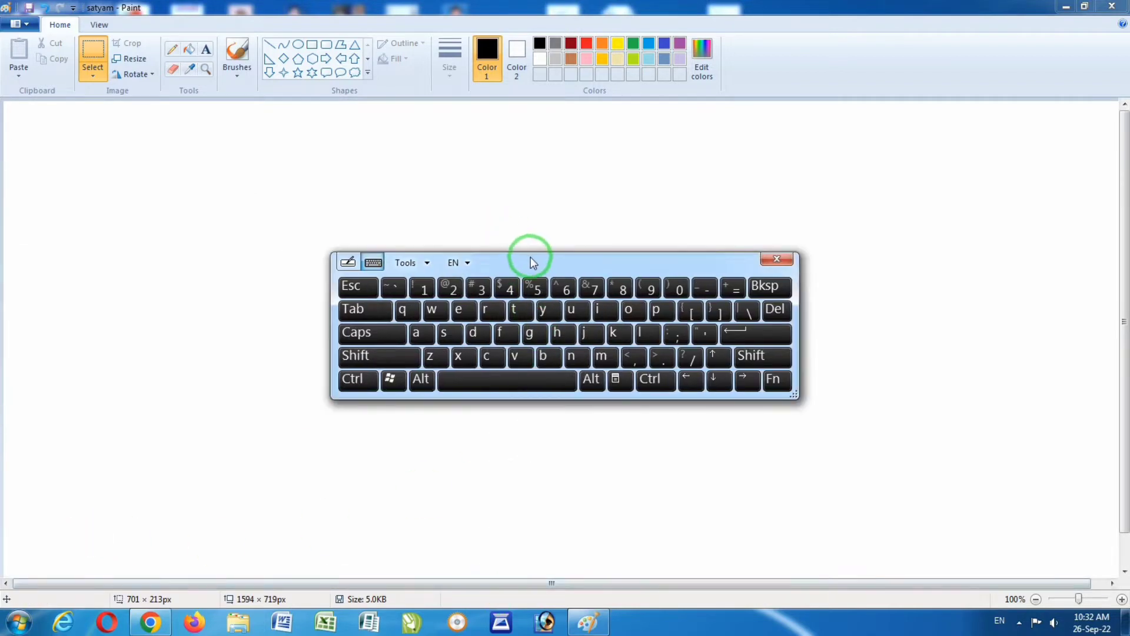
{"action": "left_click_drag", "start_coordinate": [530, 257], "coordinate": [488, 395]}
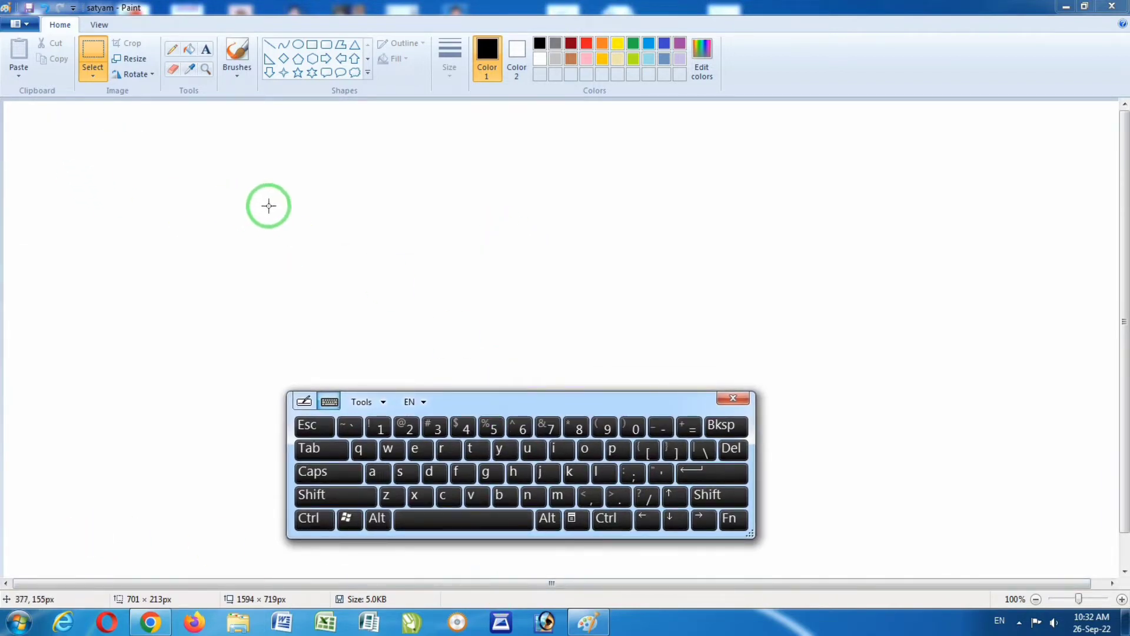
{"action": "left_click", "coordinate": [266, 202]}
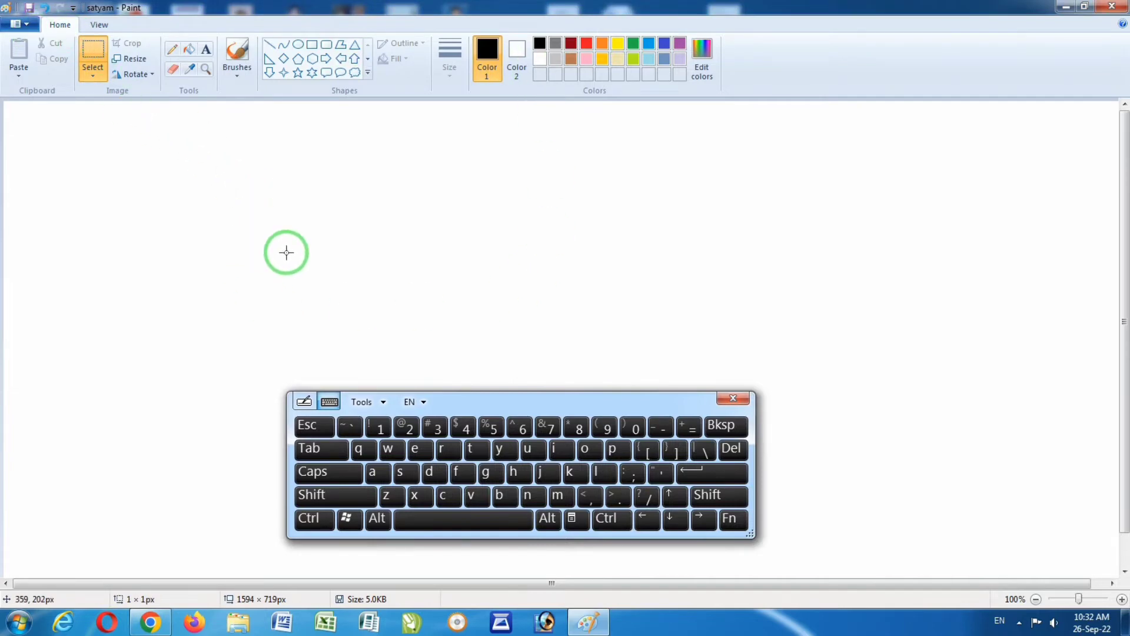
{"action": "left_click_drag", "start_coordinate": [570, 400], "coordinate": [563, 398]}
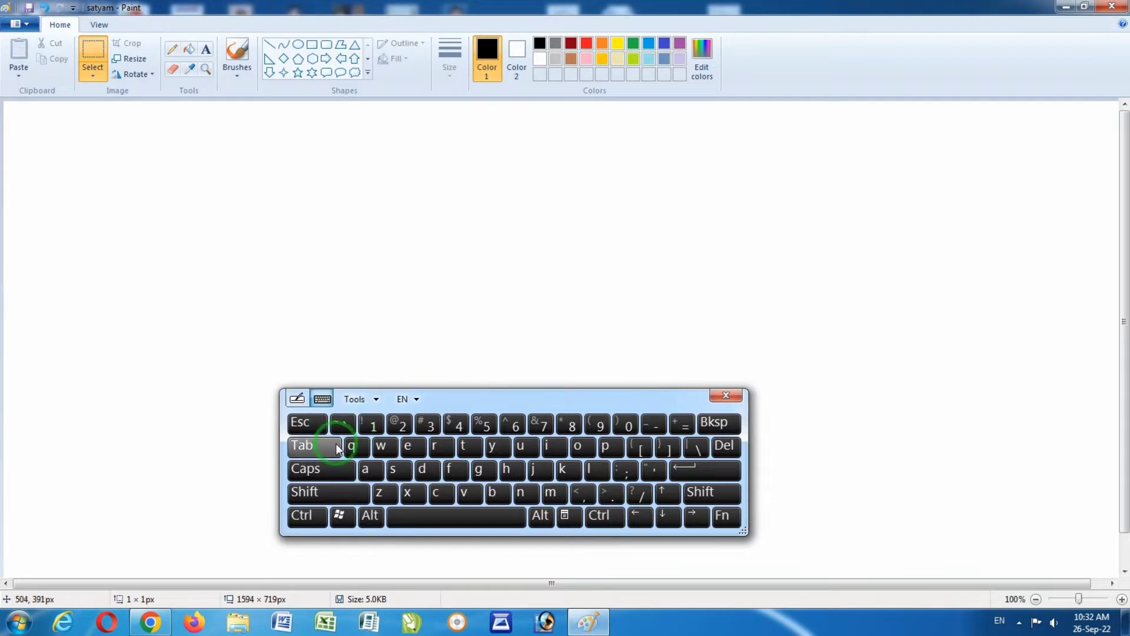
- Bring up the Open dialog with the on-screen keyboard, look through the Desktop files, and close it without opening a picture
{"action": "left_click", "coordinate": [324, 497]}
{"action": "left_click", "coordinate": [312, 516]}
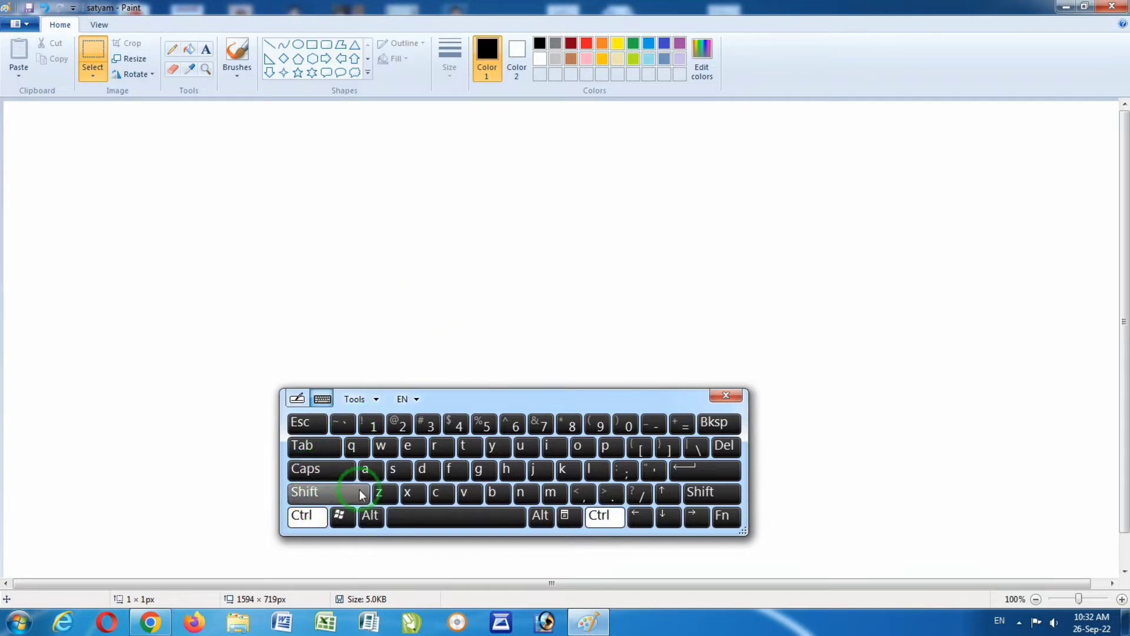
{"action": "left_click", "coordinate": [582, 450]}
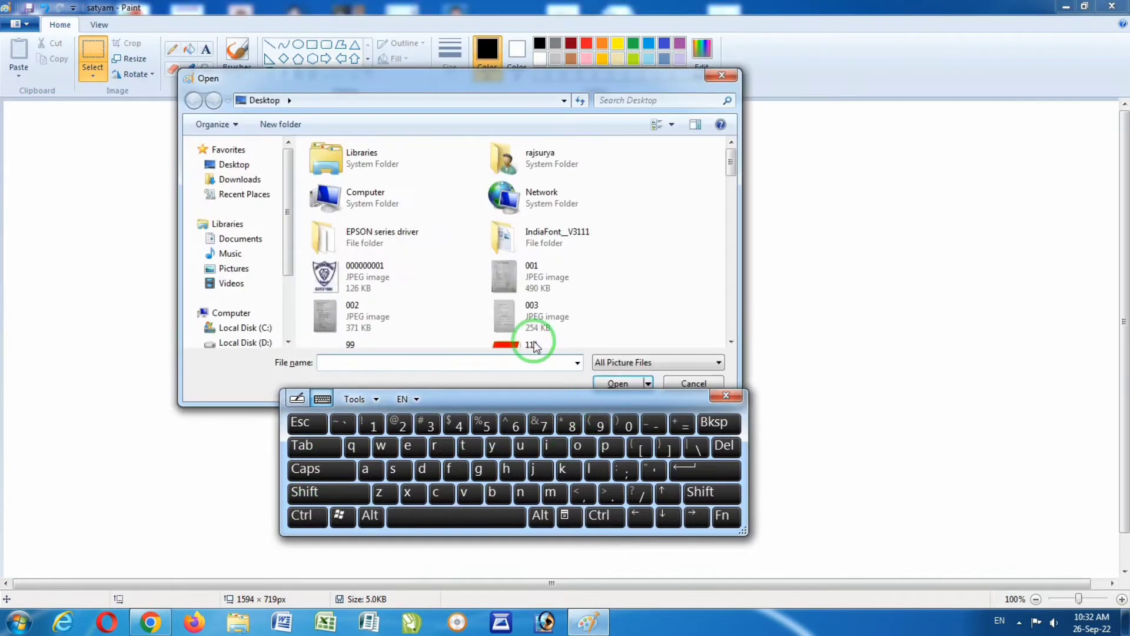
{"action": "left_click_drag", "start_coordinate": [466, 82], "coordinate": [429, 33]}
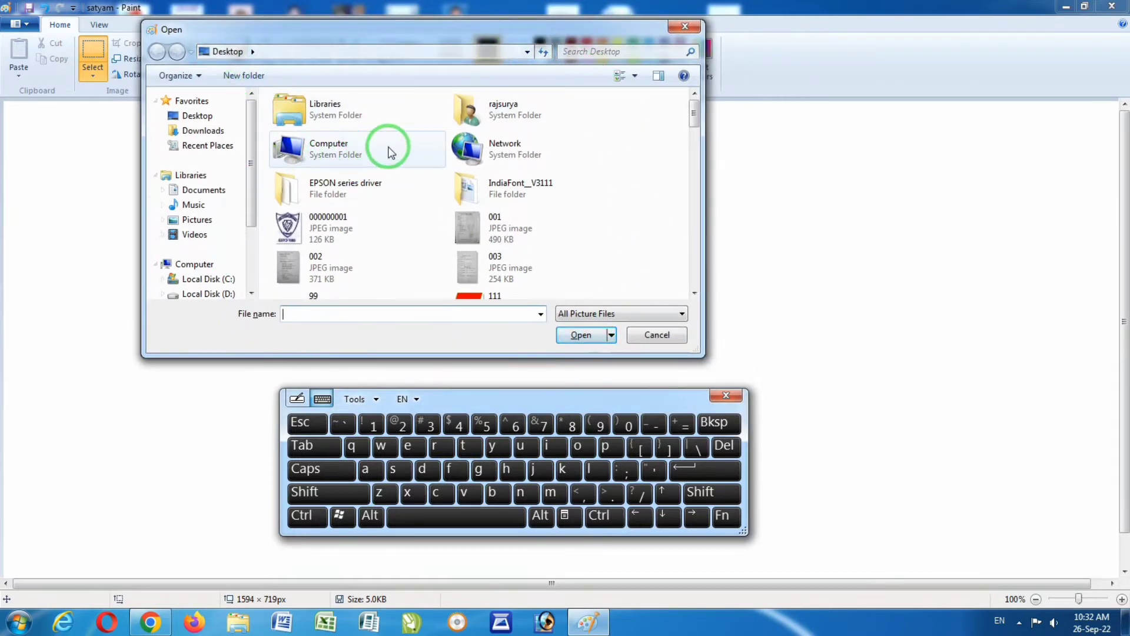
{"action": "left_click_drag", "start_coordinate": [694, 113], "coordinate": [688, 89]}
{"action": "left_click", "coordinate": [686, 30]}
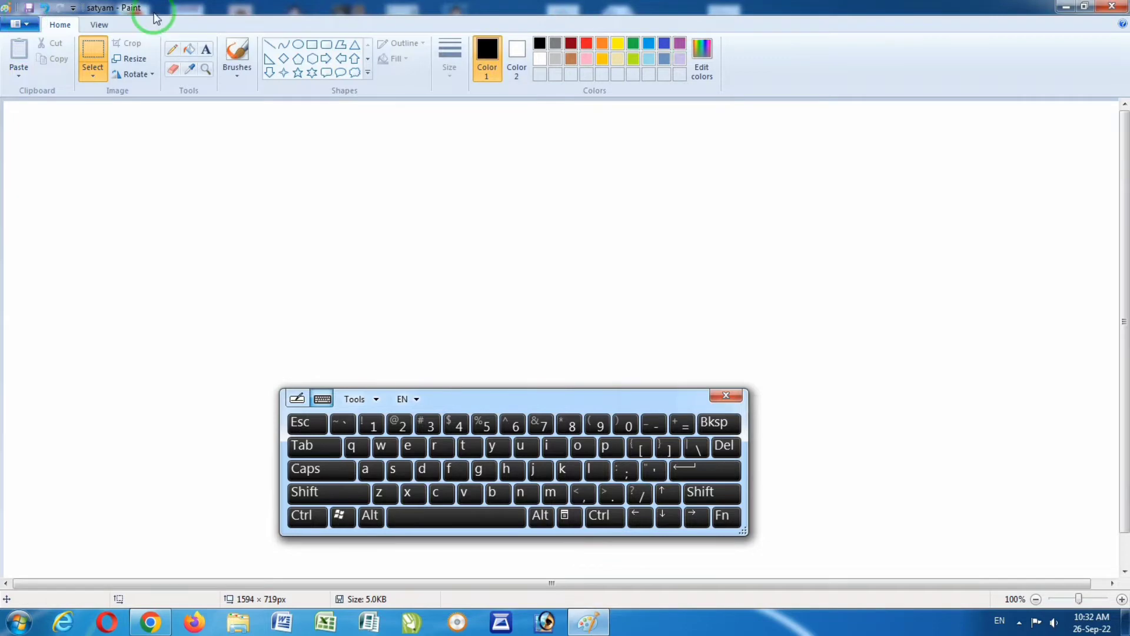
- Start a new blank picture with the on-screen keyboard, saving the changes to satyam.png
{"action": "left_click", "coordinate": [314, 517]}
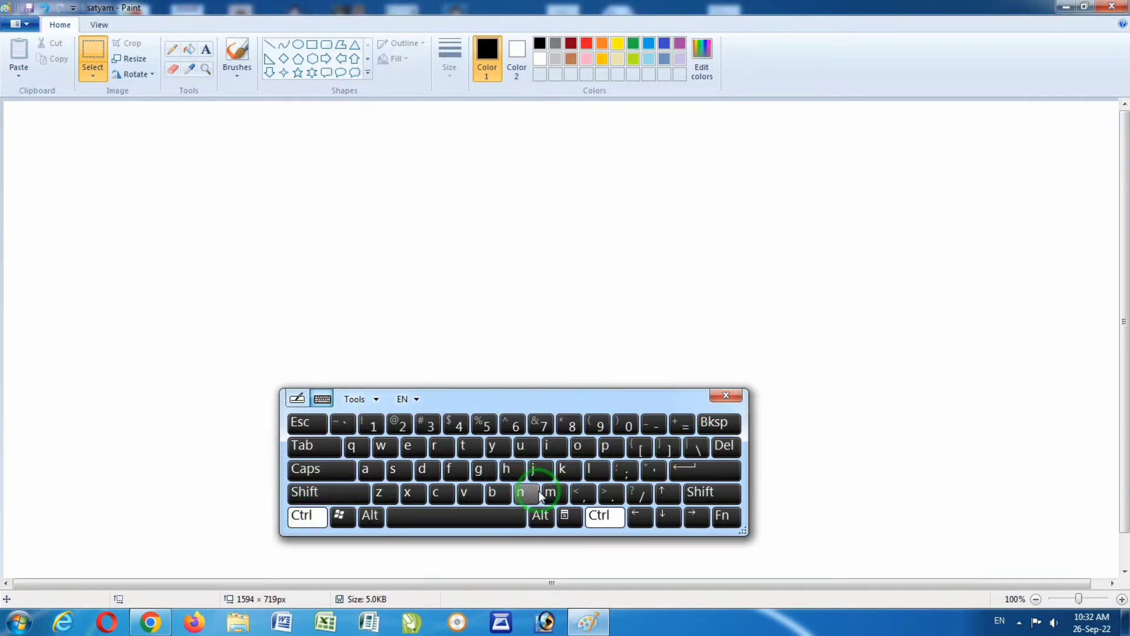
{"action": "left_click", "coordinate": [520, 493]}
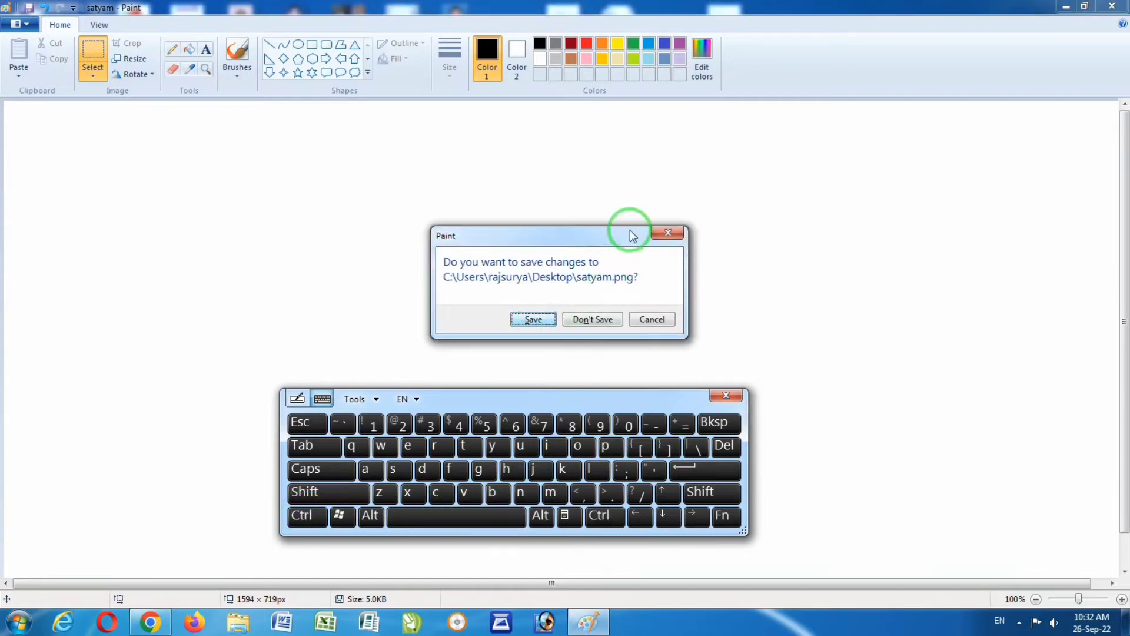
{"action": "left_click_drag", "start_coordinate": [618, 236], "coordinate": [584, 183]}
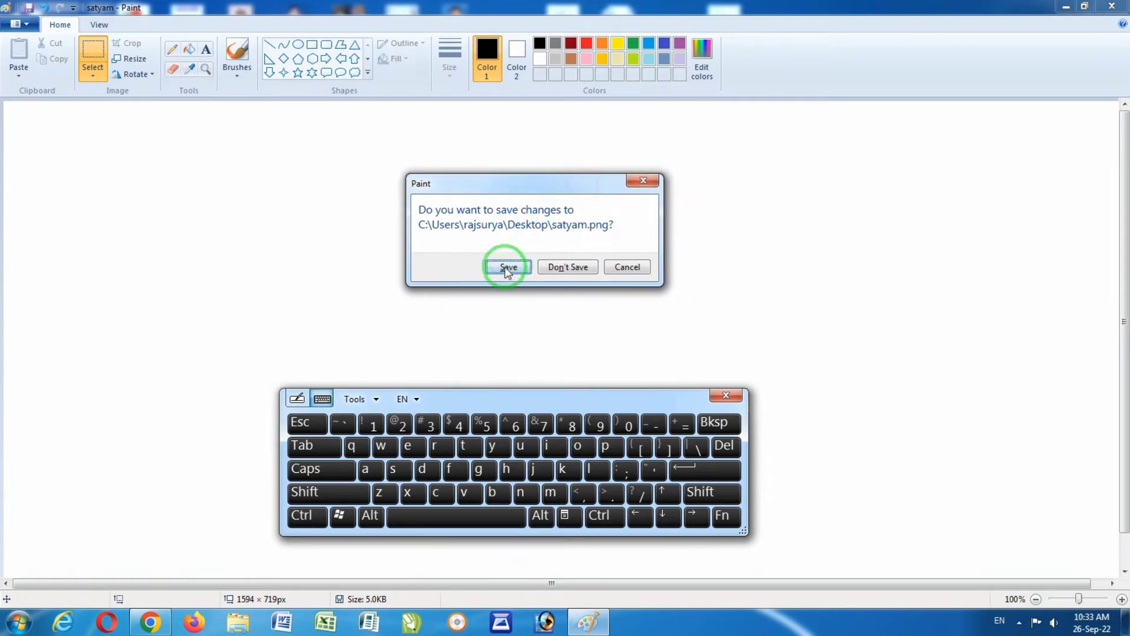
{"action": "left_click", "coordinate": [505, 268]}
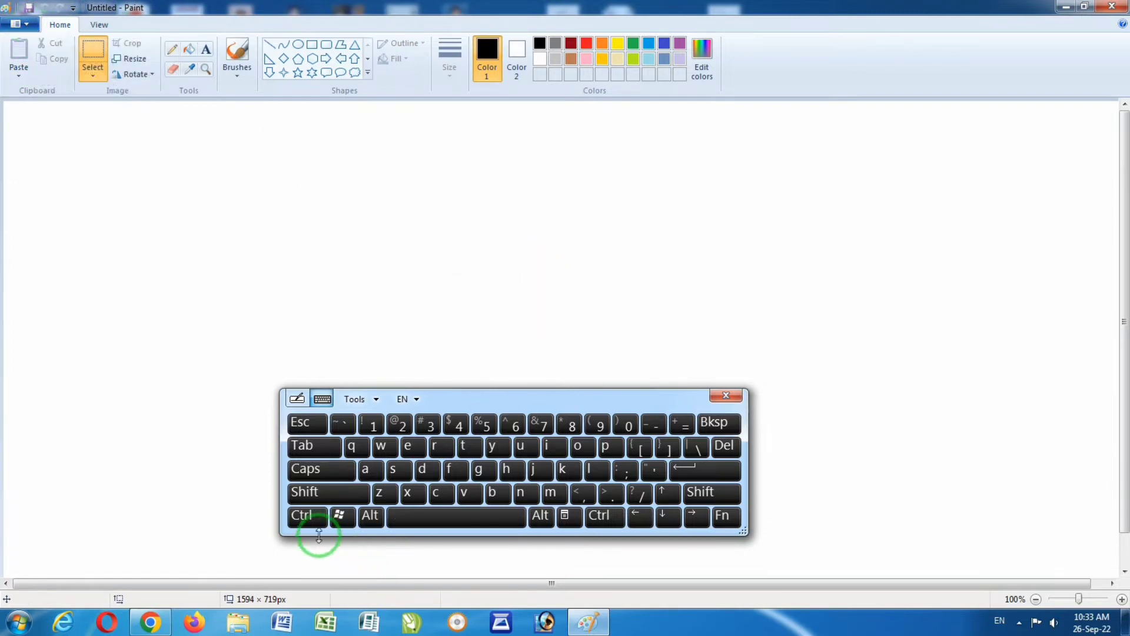
{"action": "left_click", "coordinate": [305, 517]}
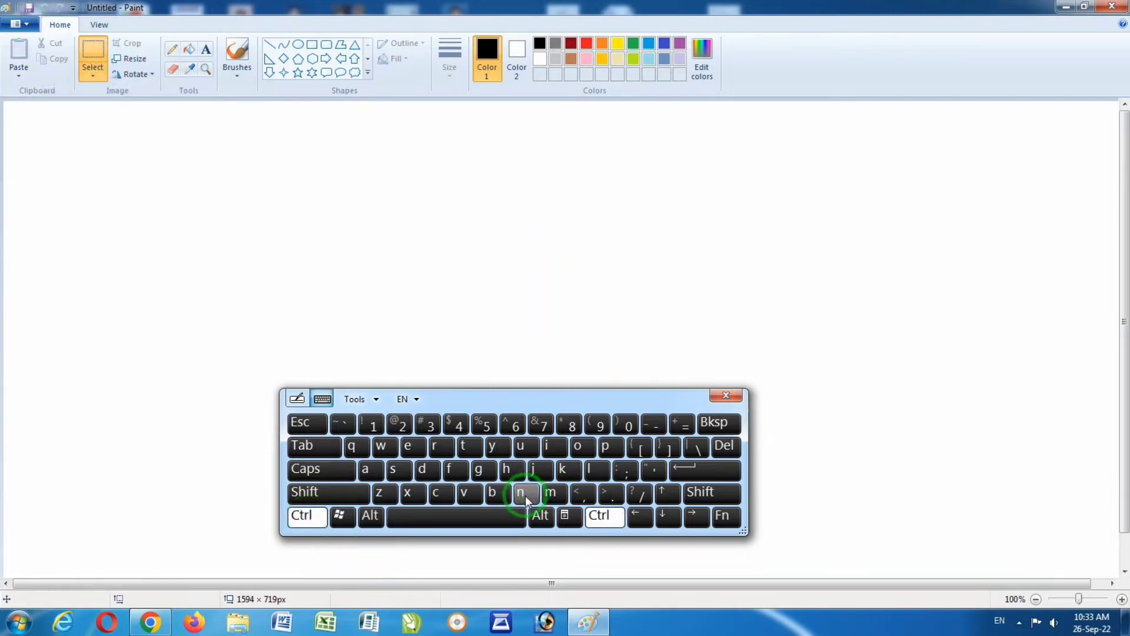
{"action": "left_click", "coordinate": [522, 492]}
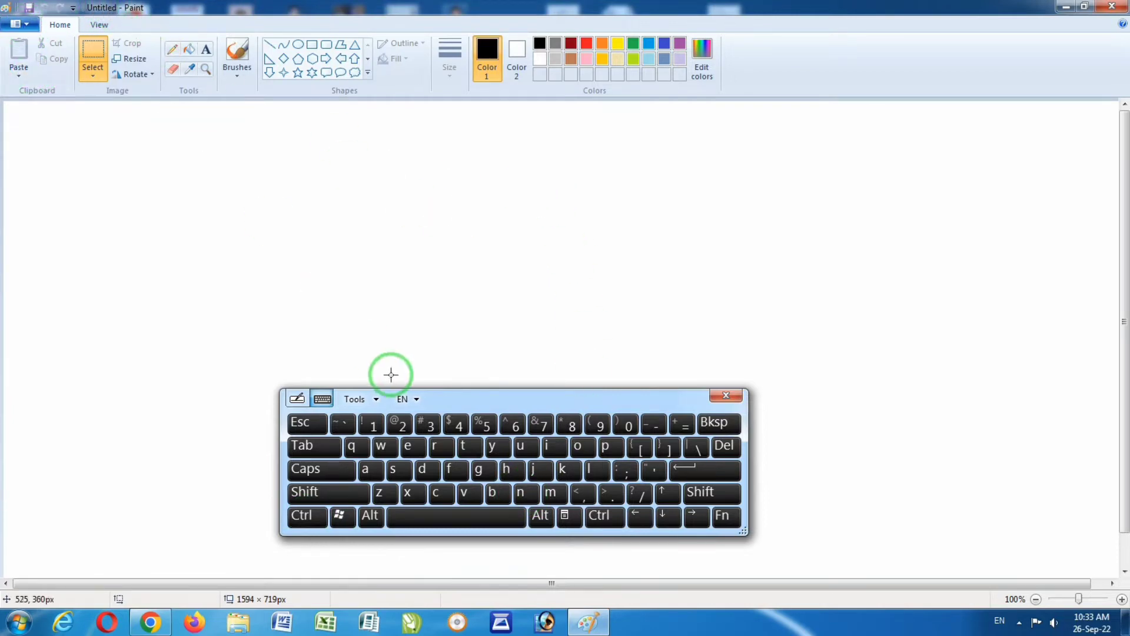
- Open the JPEG picture 003 from the Desktop, calling the Open command with the on-screen keyboard
{"action": "left_click", "coordinate": [308, 518]}
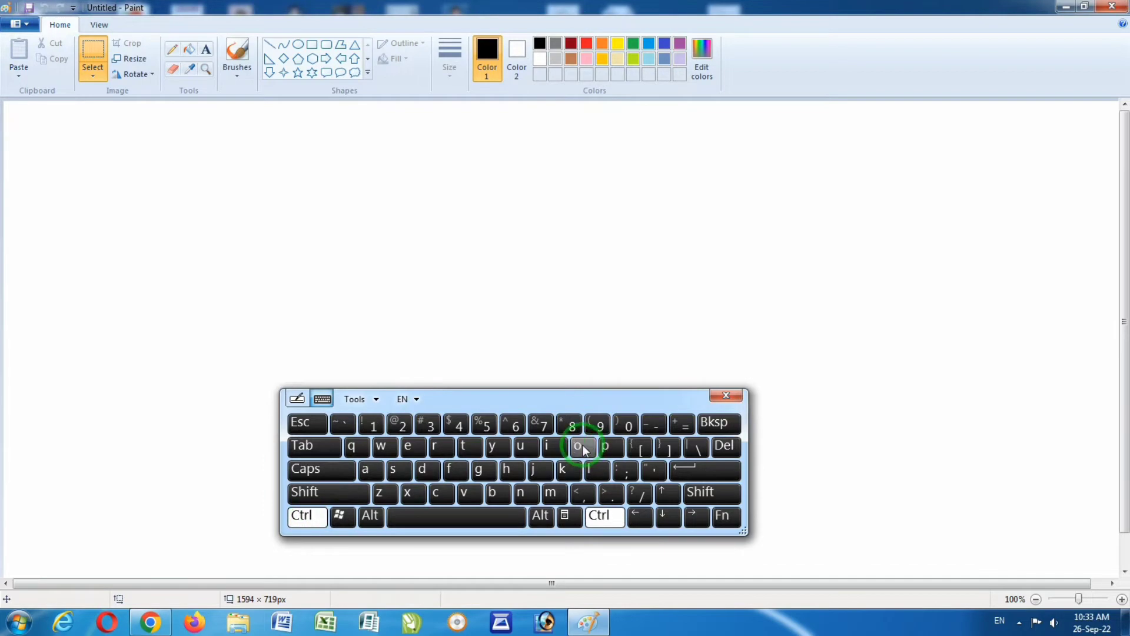
{"action": "left_click", "coordinate": [579, 448]}
{"action": "double_click", "coordinate": [494, 272]}
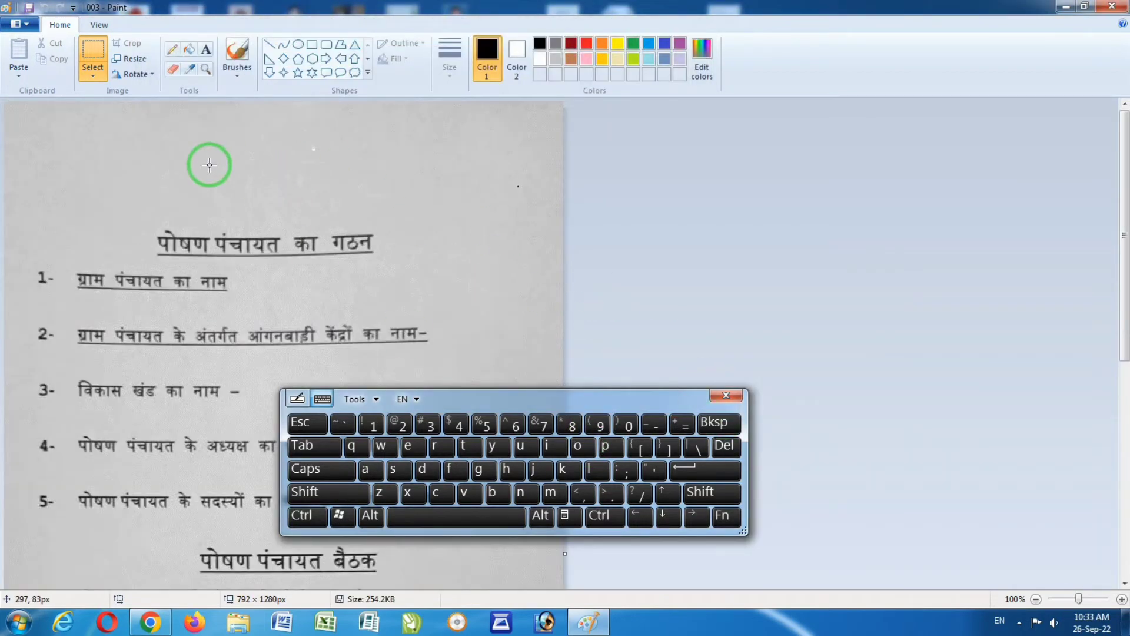
{"action": "left_click", "coordinate": [24, 25]}
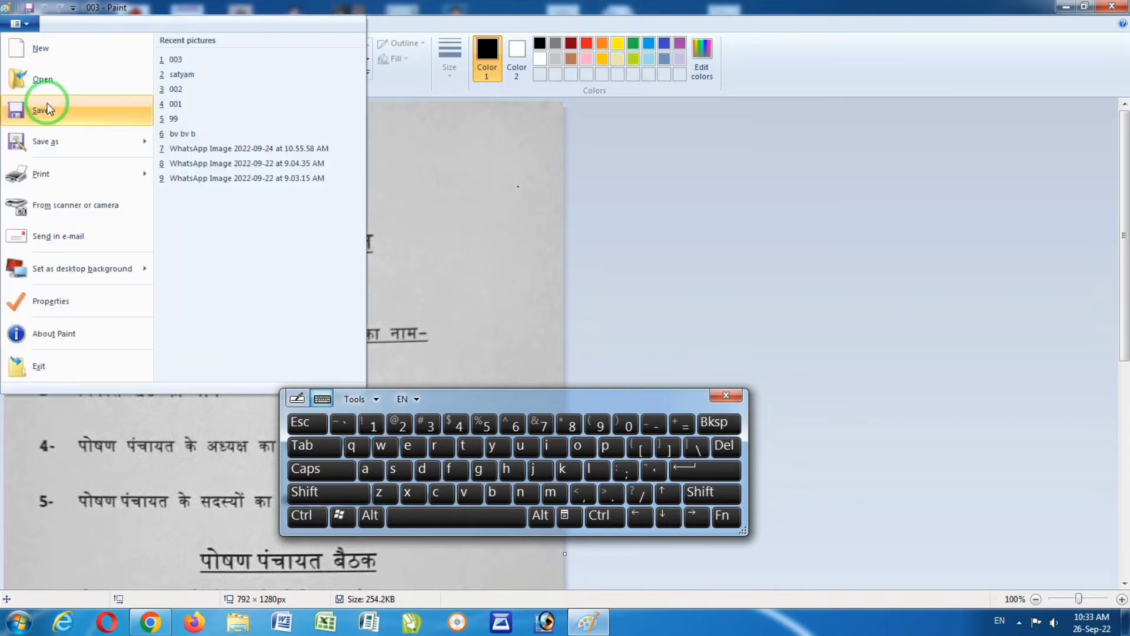
{"action": "left_click", "coordinate": [633, 226]}
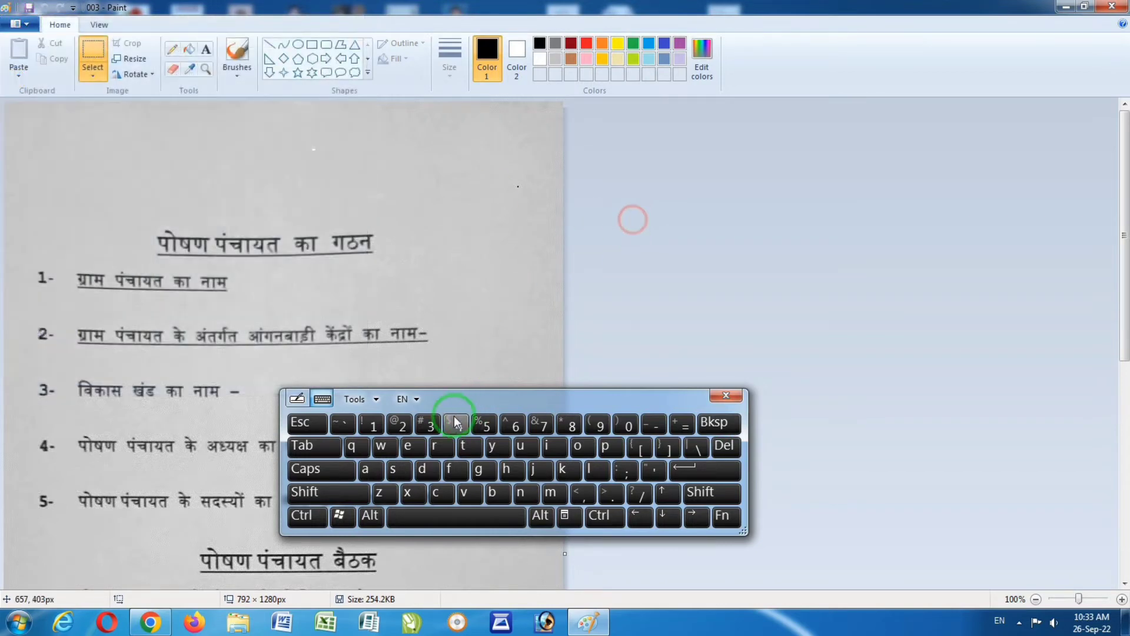
- Replace the 003 picture with a new blank picture using the on-screen keyboard
{"action": "left_click", "coordinate": [306, 515]}
{"action": "left_click", "coordinate": [522, 493]}
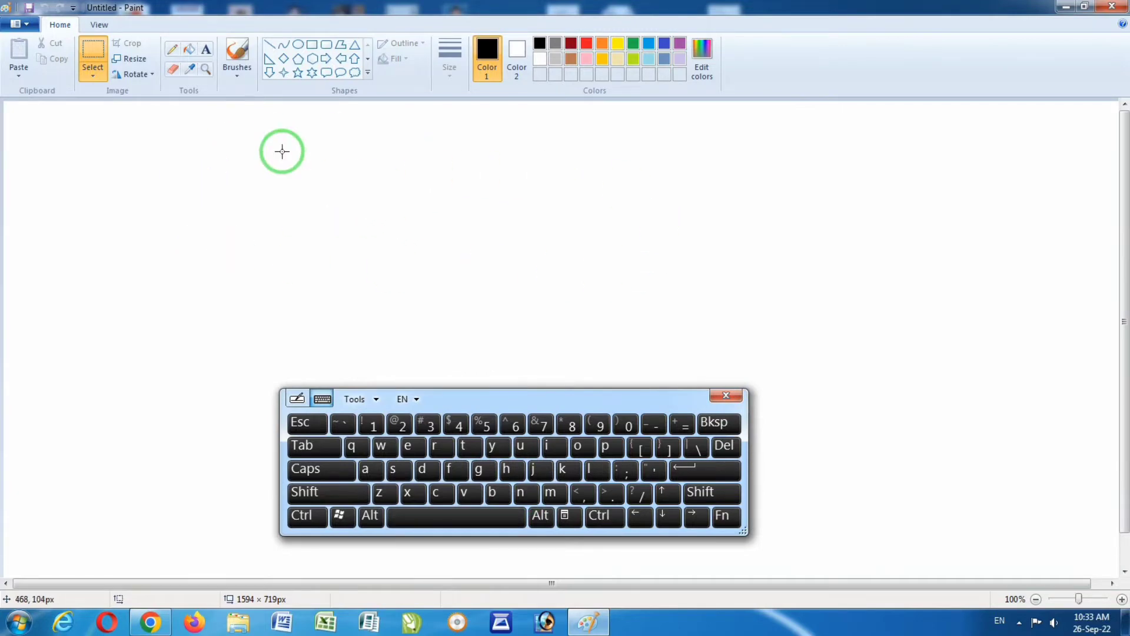
{"action": "left_click", "coordinate": [22, 29]}
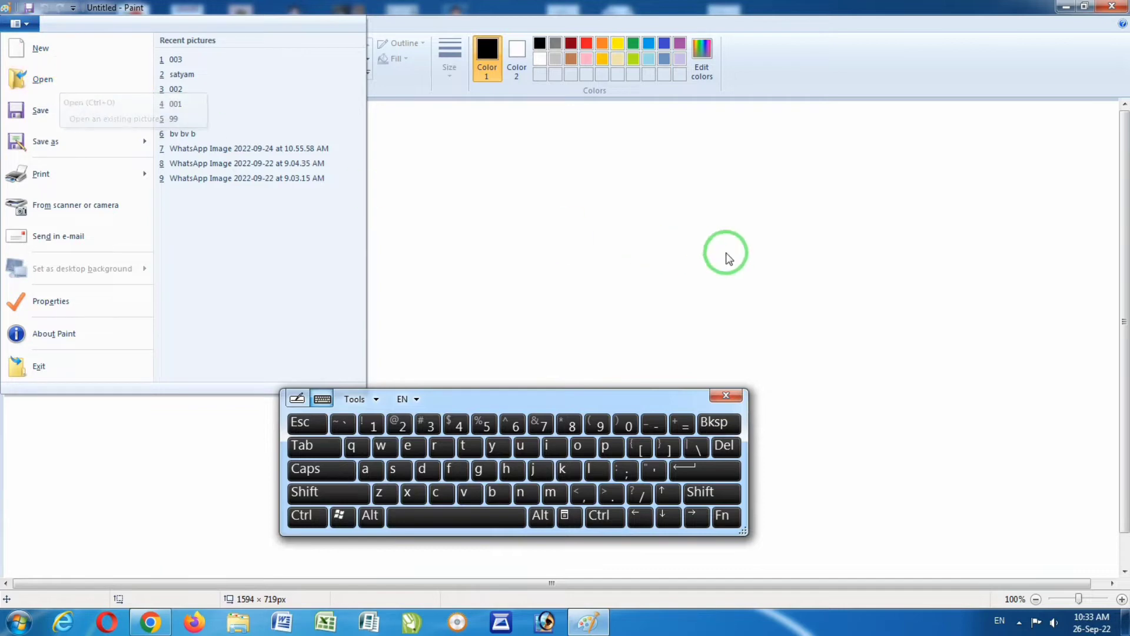
{"action": "left_click", "coordinate": [615, 187]}
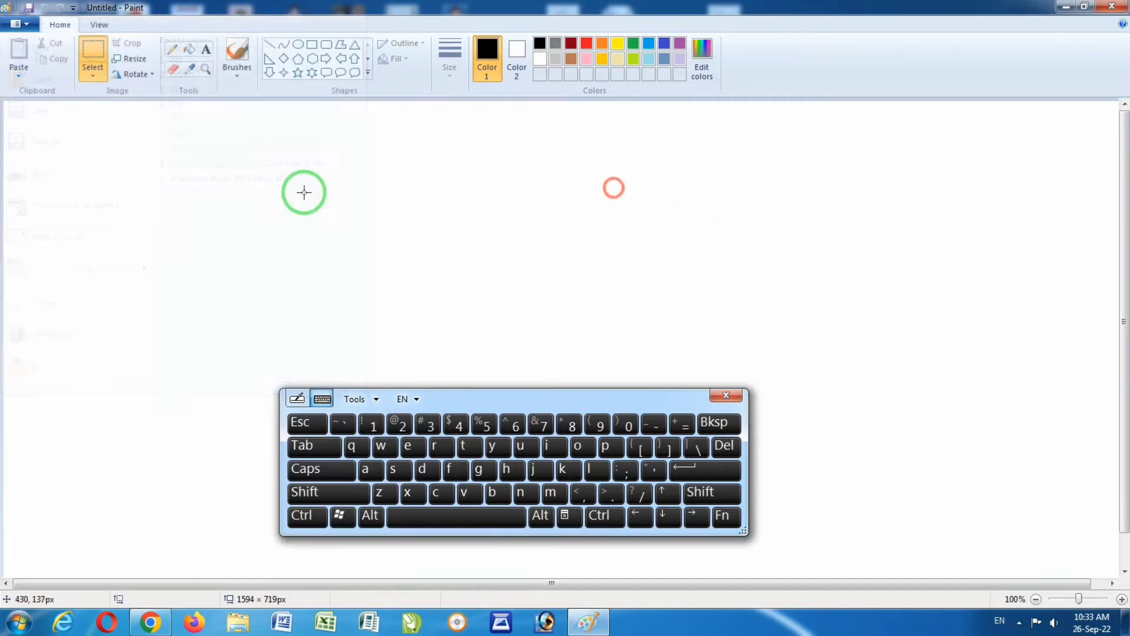
- Draw a black-outlined rectangle about 398 × 289 px in the upper middle of the canvas and commit it
{"action": "left_click", "coordinate": [313, 46]}
{"action": "left_click_drag", "start_coordinate": [325, 142], "coordinate": [606, 344]}
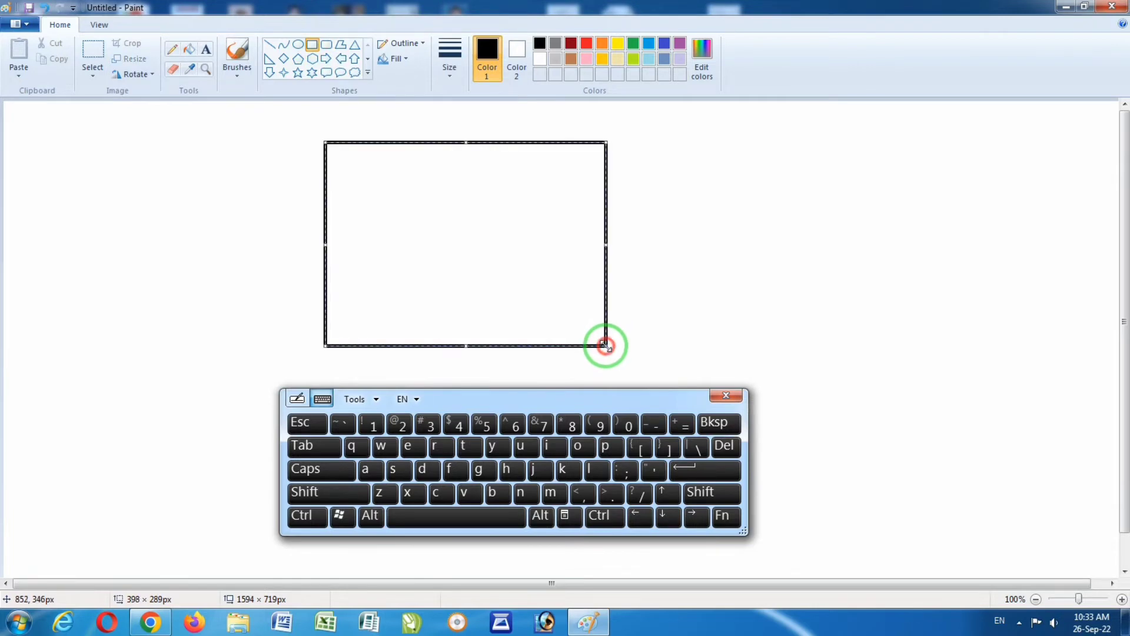
{"action": "left_click_drag", "start_coordinate": [633, 400], "coordinate": [585, 385]}
{"action": "left_click", "coordinate": [804, 267]}
- Save the rectangle picture to the Desktop as a PNG file named ramesh, calling the Save command with the on-screen keyboard
{"action": "left_click", "coordinate": [323, 496]}
{"action": "left_click", "coordinate": [411, 475]}
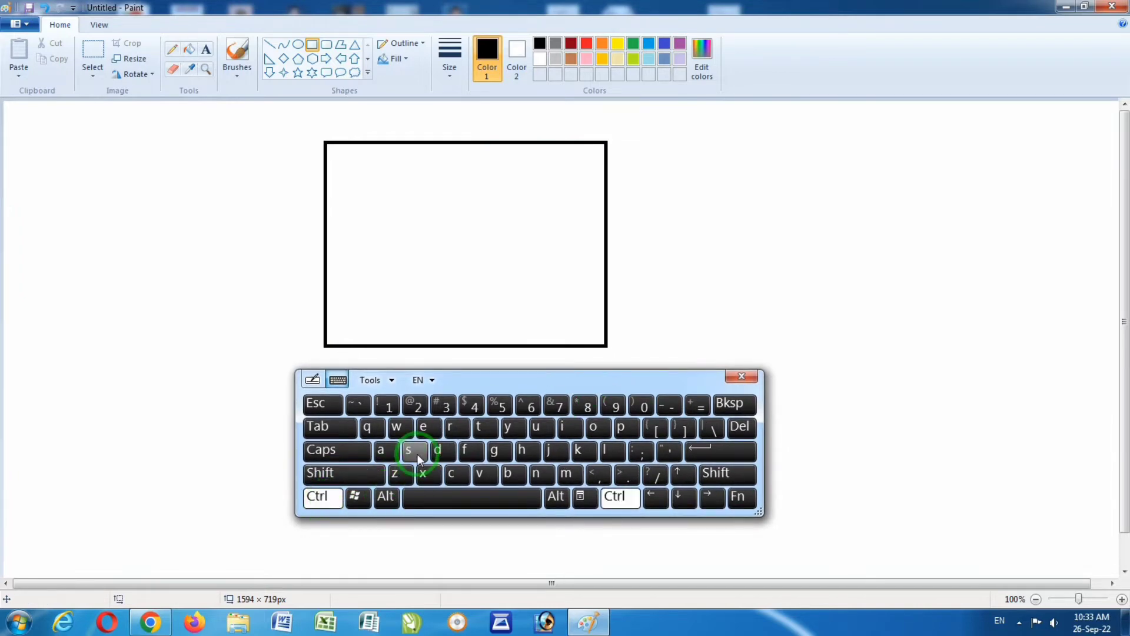
{"action": "left_click", "coordinate": [408, 450]}
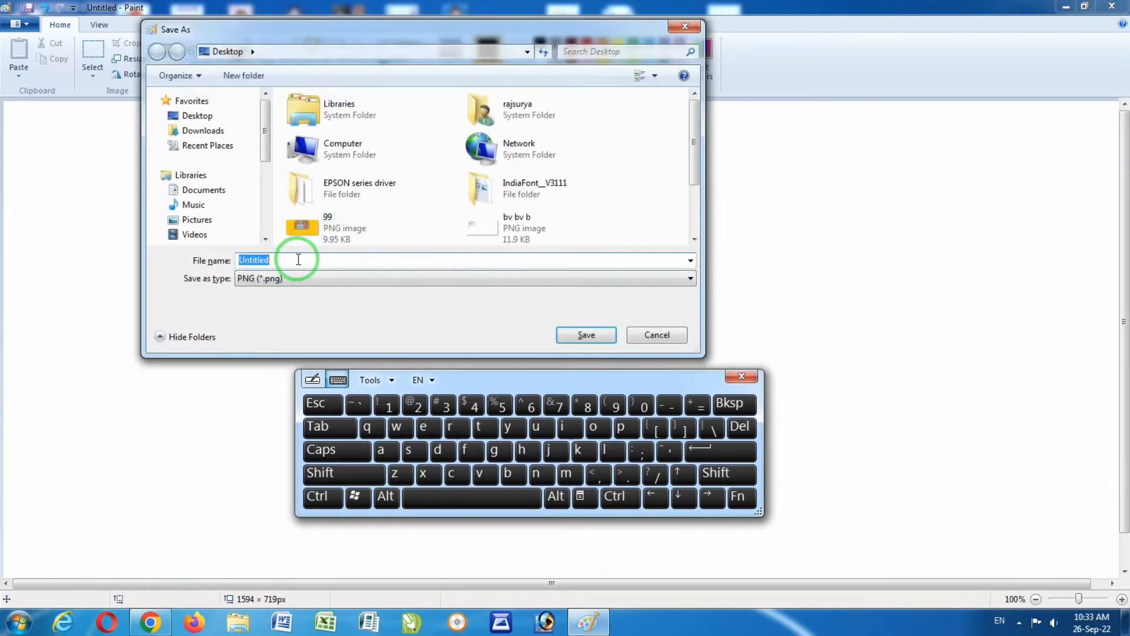
{"action": "left_click_drag", "start_coordinate": [171, 30], "coordinate": [210, 26]}
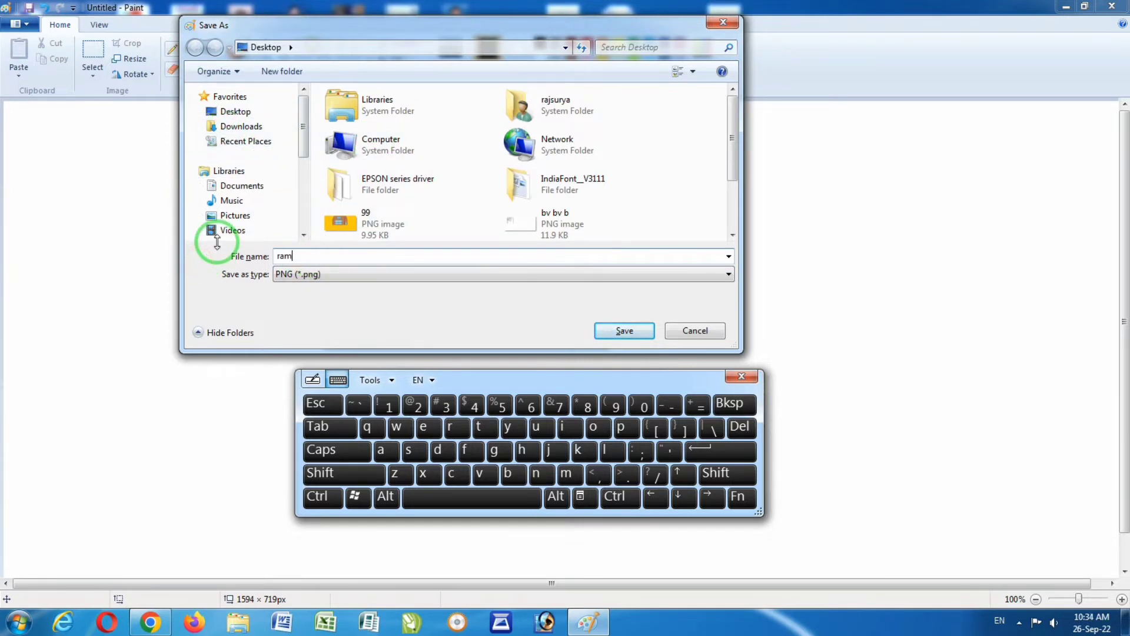
{"action": "type", "text": "esh"}
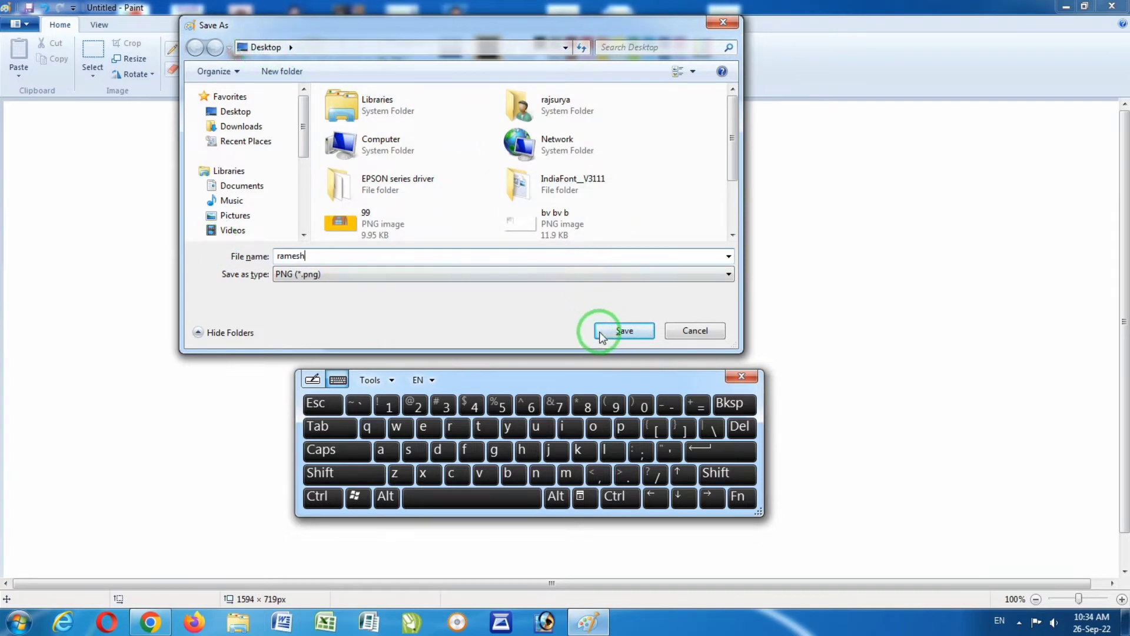
{"action": "left_click", "coordinate": [624, 331]}
{"action": "left_click_drag", "start_coordinate": [563, 383], "coordinate": [577, 383]}
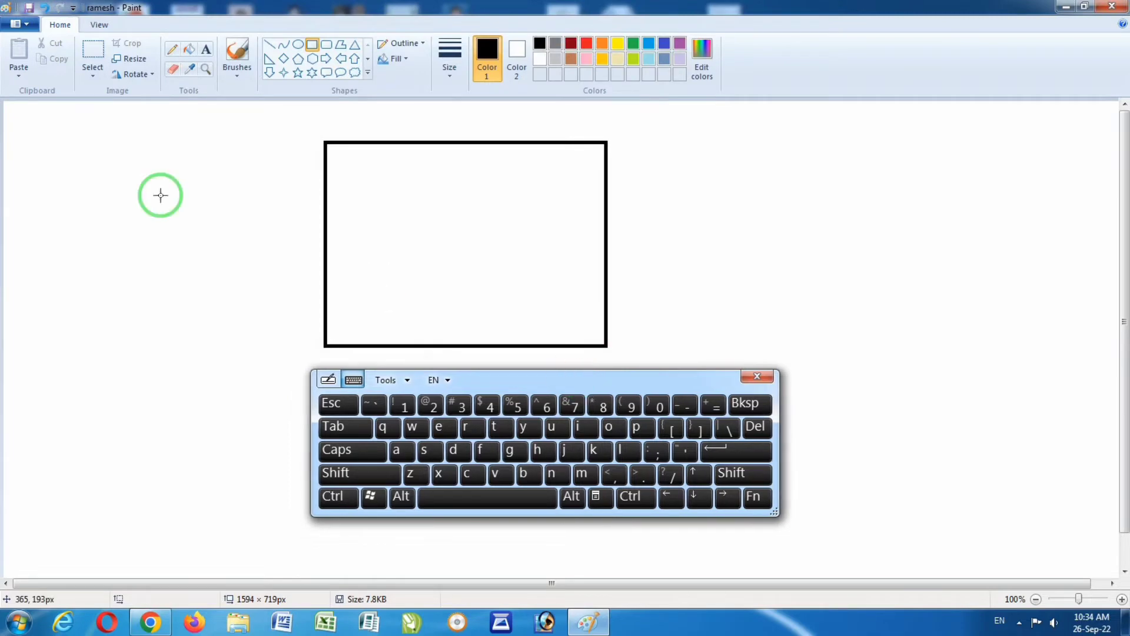
- Review the file formats offered by Save as and the options offered by Print
{"action": "left_click", "coordinate": [18, 25]}
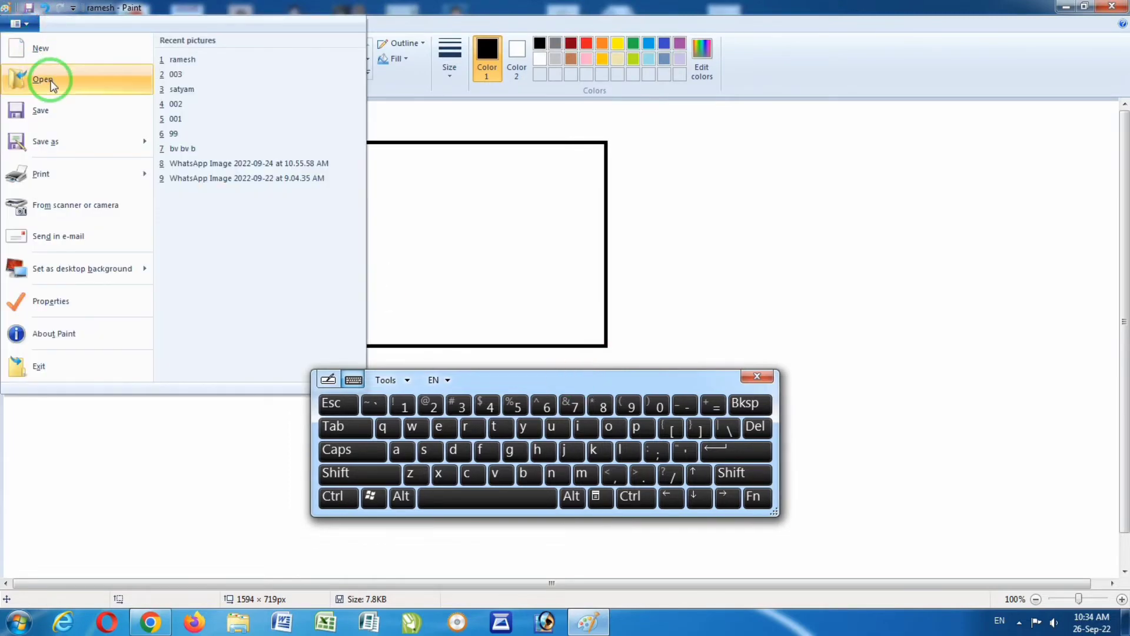
{"action": "mouse_move", "coordinate": [146, 145]}
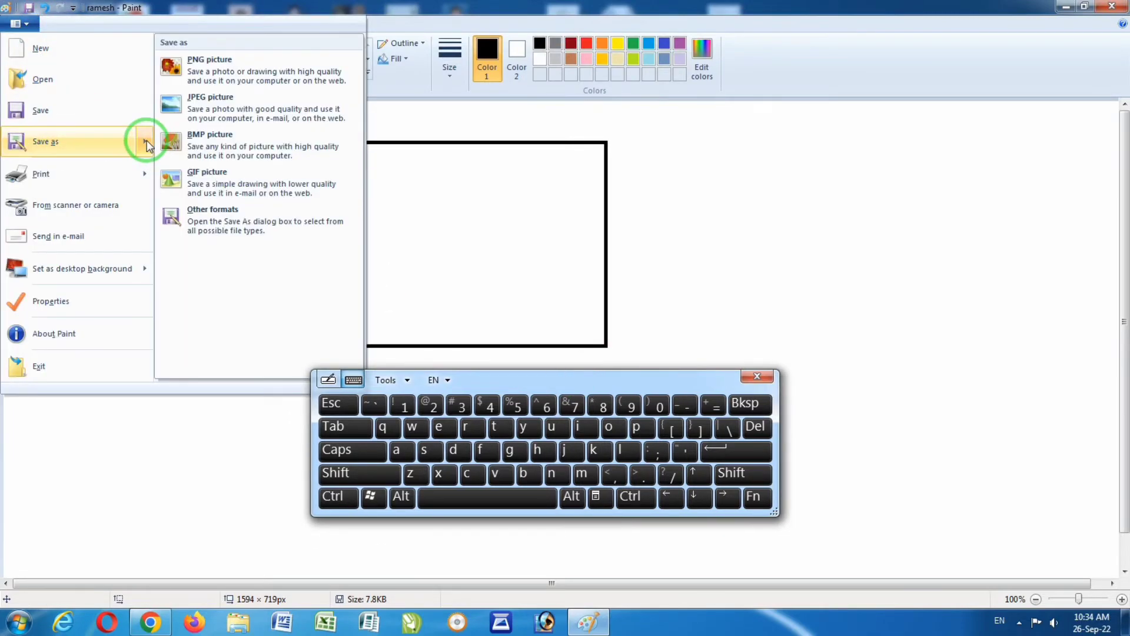
{"action": "left_click", "coordinate": [727, 218]}
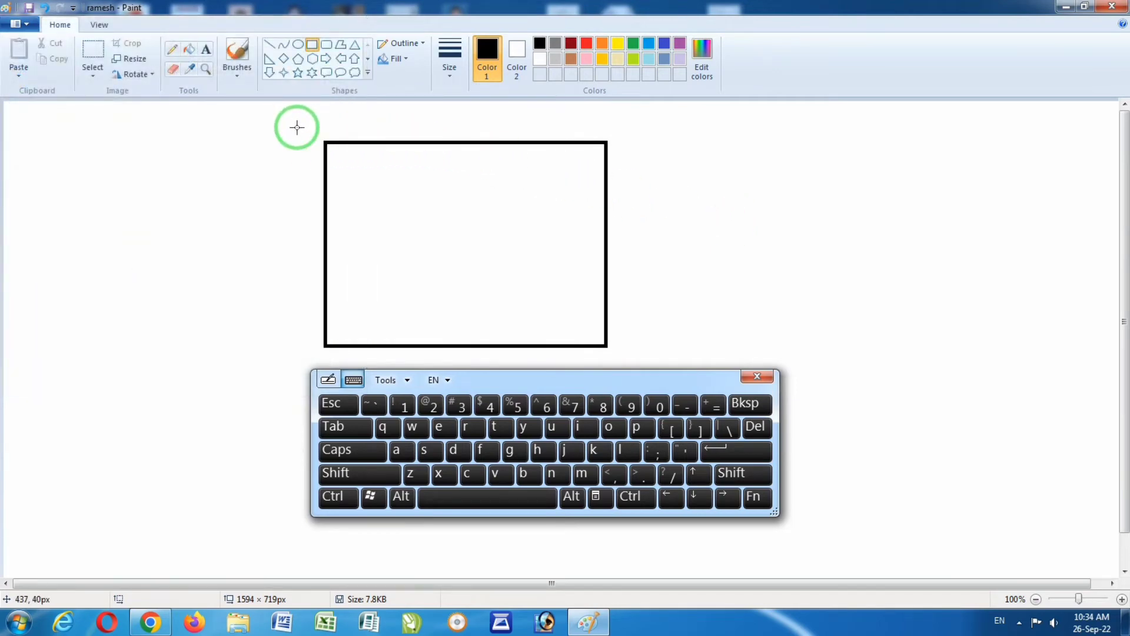
{"action": "left_click", "coordinate": [27, 25]}
{"action": "mouse_move", "coordinate": [71, 176]}
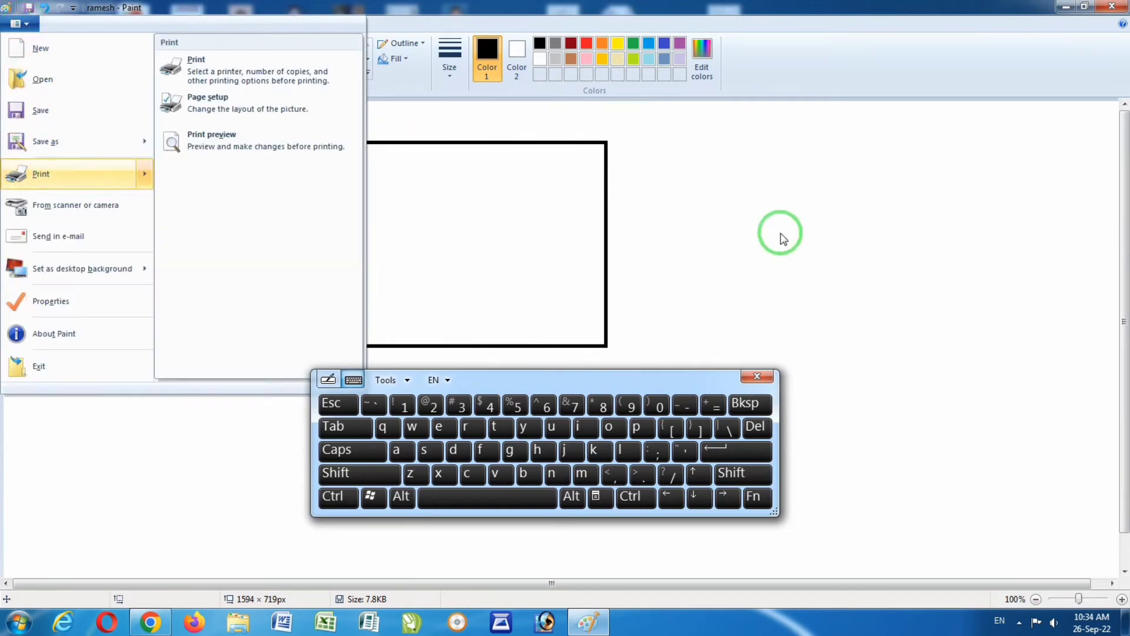
- Leave the file commands, delete the rectangle from the canvas and move the on-screen keyboard lower
{"action": "left_click", "coordinate": [860, 198]}
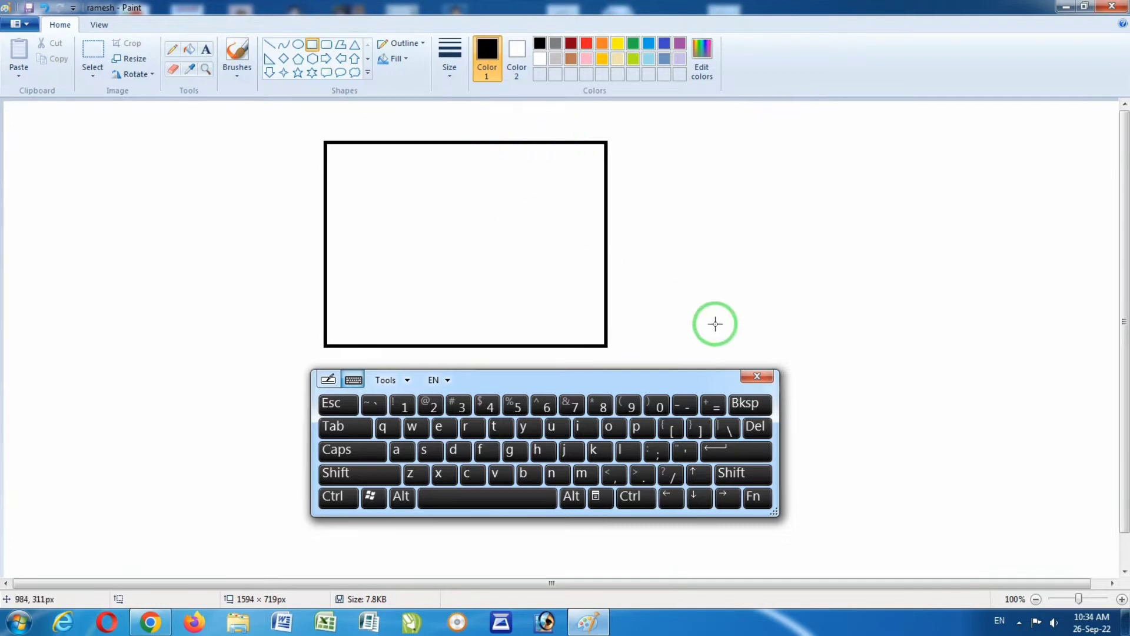
{"action": "left_click", "coordinate": [92, 52]}
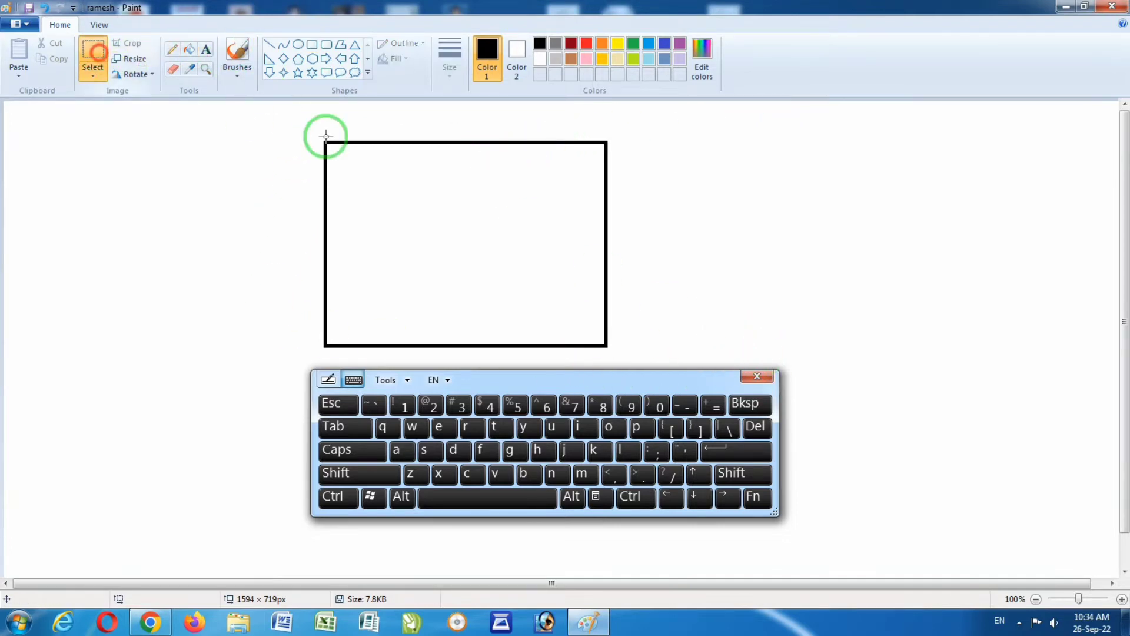
{"action": "mouse_move", "coordinate": [292, 130]}
{"action": "left_mouse_down"}
{"action": "mouse_move", "coordinate": [355, 154]}
{"action": "mouse_move", "coordinate": [656, 357]}
{"action": "left_mouse_up"}
{"action": "key", "text": "Delete"}
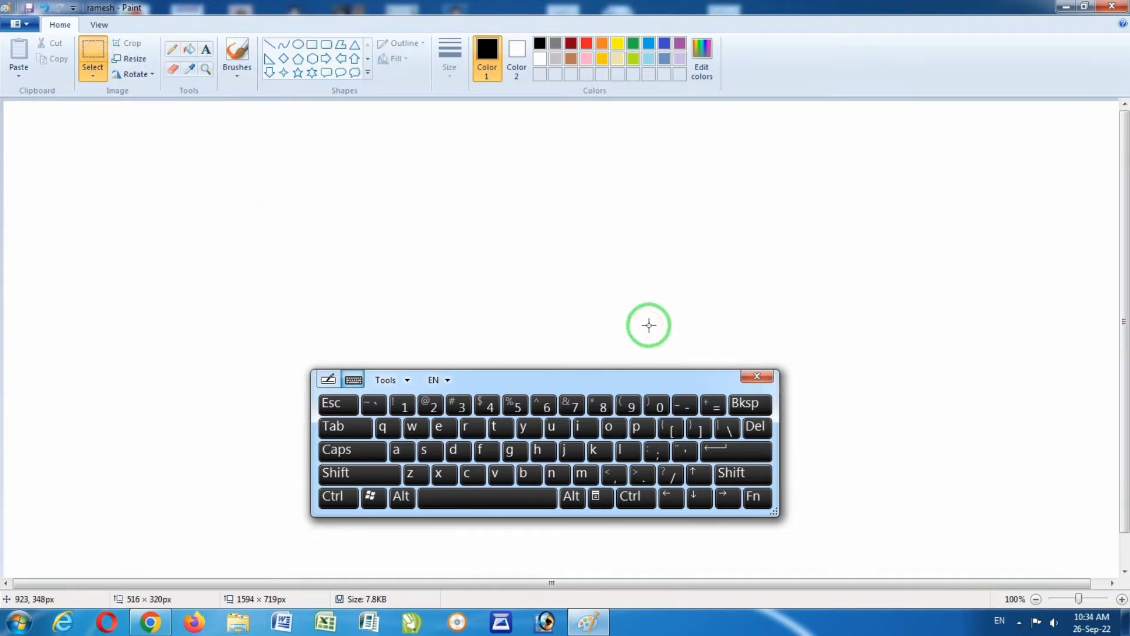
{"action": "mouse_move", "coordinate": [584, 380]}
{"action": "left_mouse_down"}
{"action": "mouse_move", "coordinate": [661, 423]}
{"action": "mouse_move", "coordinate": [667, 447]}
{"action": "left_mouse_up"}
{"action": "left_click", "coordinate": [307, 241]}
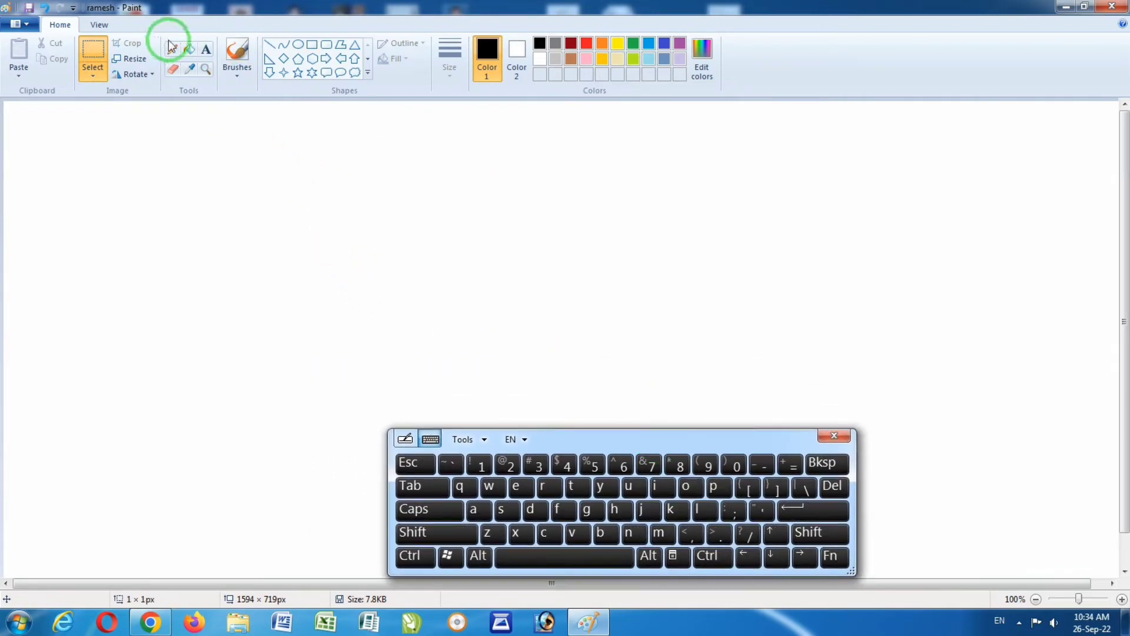
{"action": "left_click", "coordinate": [312, 44]}
{"action": "left_click_drag", "start_coordinate": [157, 139], "coordinate": [397, 369]}
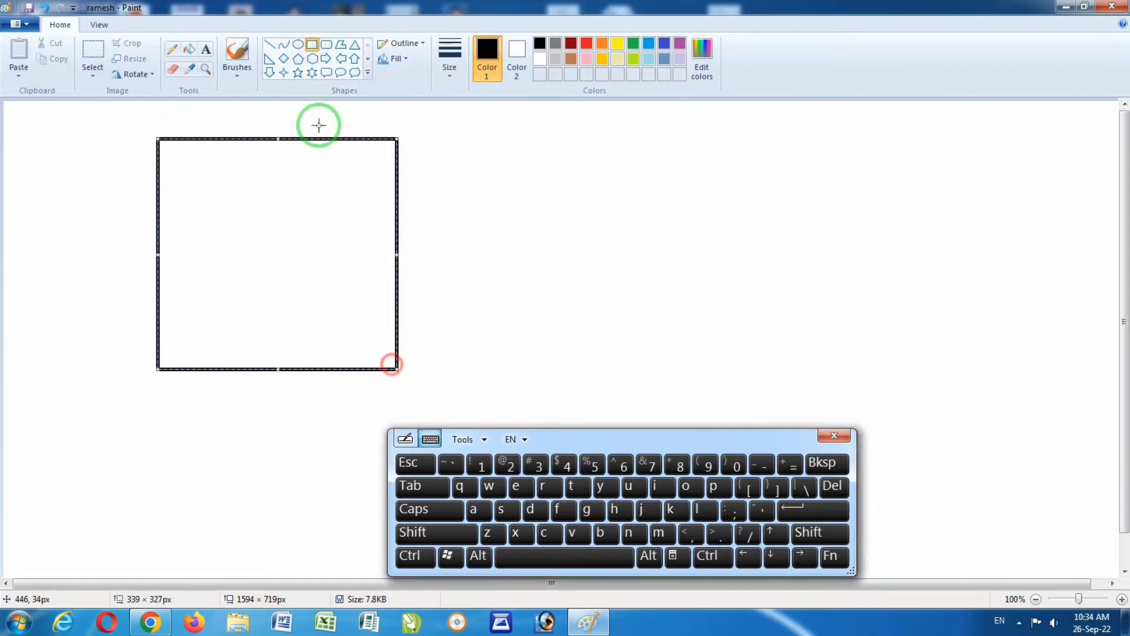
{"action": "left_click", "coordinate": [269, 44]}
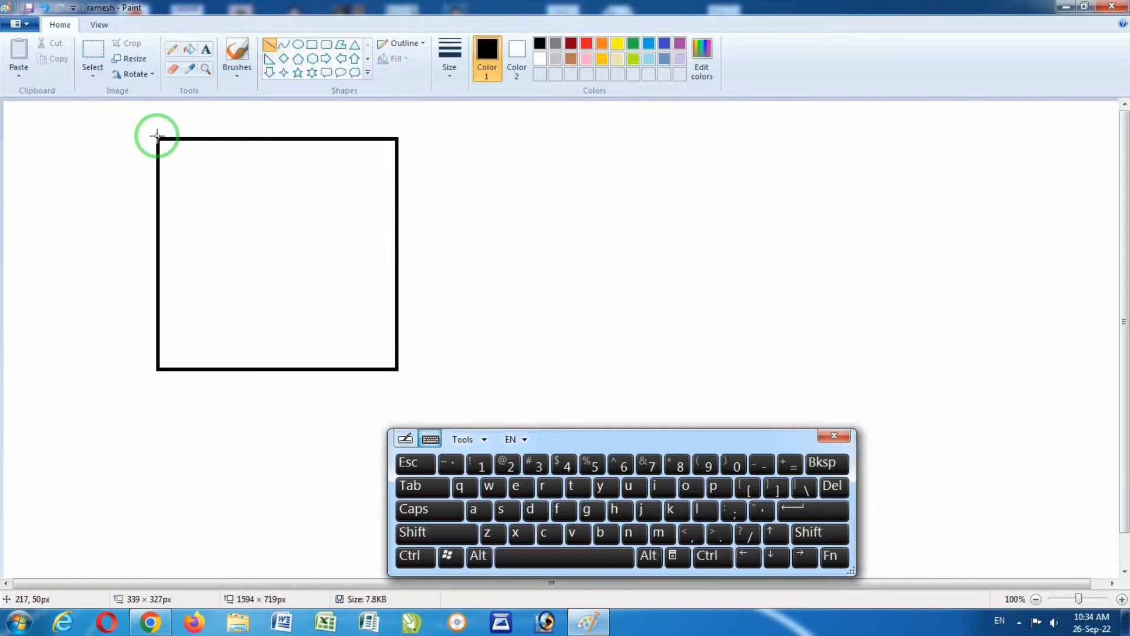
{"action": "left_click_drag", "start_coordinate": [158, 137], "coordinate": [398, 370]}
{"action": "key", "text": "ctrl+z"}
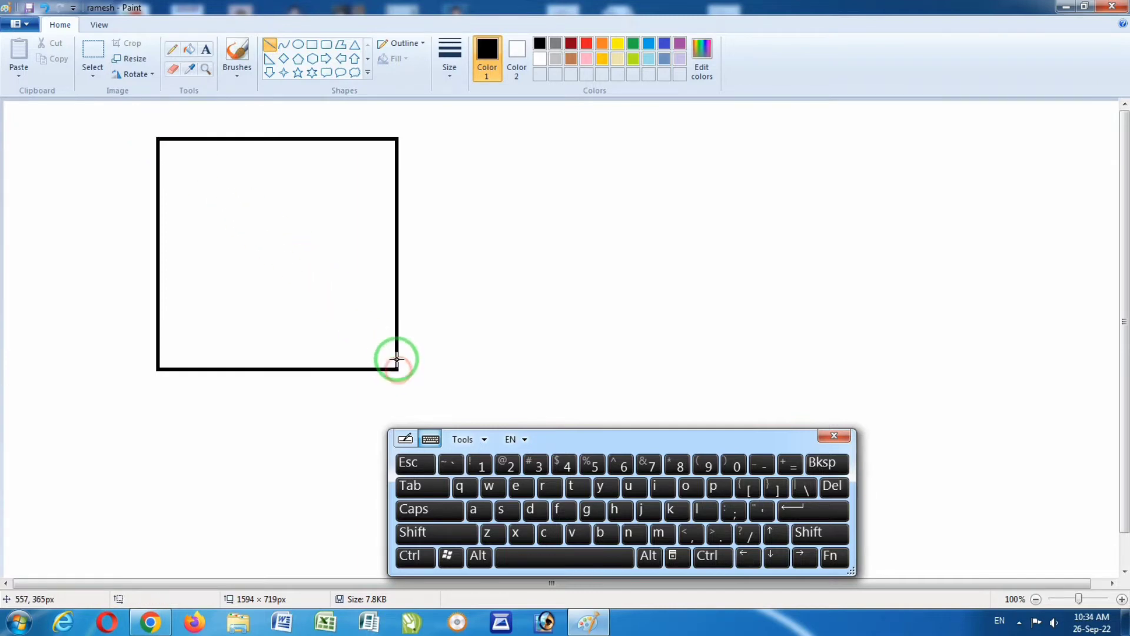
{"action": "left_click", "coordinate": [82, 80]}
{"action": "left_click_drag", "start_coordinate": [144, 110], "coordinate": [435, 400]}
{"action": "key", "text": "Delete"}
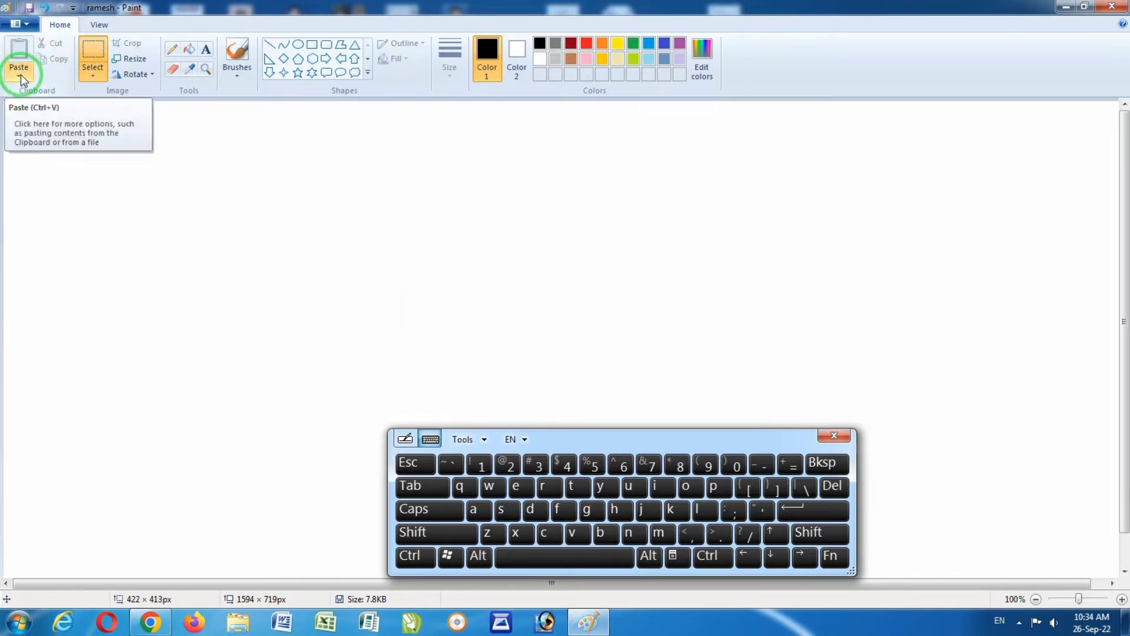
- Draw a black-outlined pentagon about 106 × 98 px with a five-point star about 55 × 50 px inside it
{"action": "left_click", "coordinate": [300, 61]}
{"action": "left_click_drag", "start_coordinate": [160, 183], "coordinate": [235, 251]}
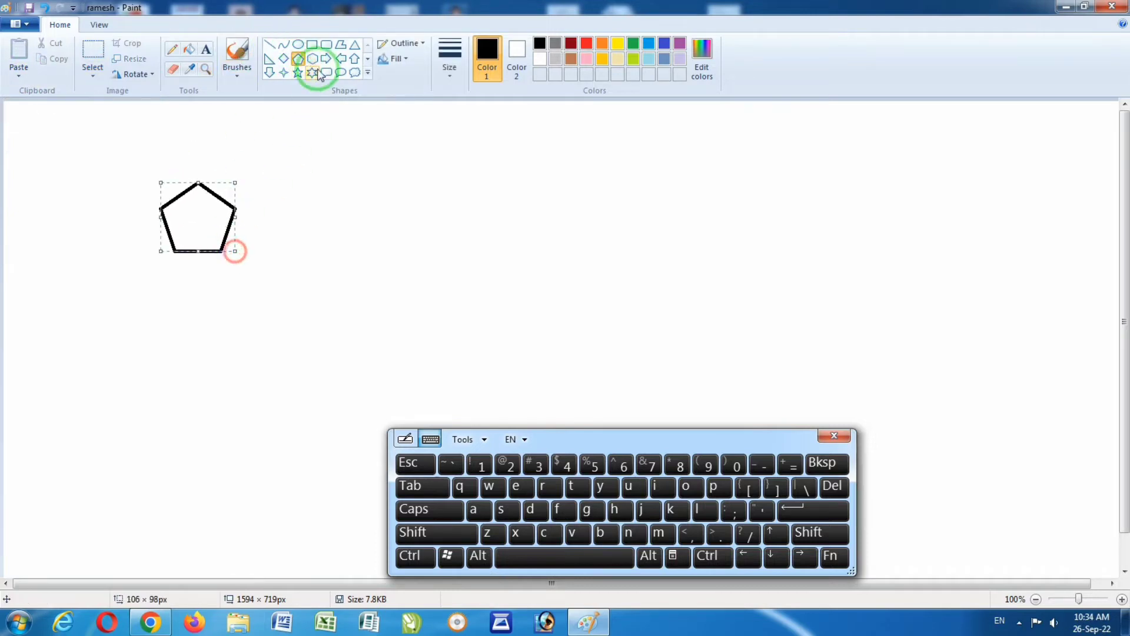
{"action": "left_click", "coordinate": [298, 73]}
{"action": "left_click_drag", "start_coordinate": [182, 204], "coordinate": [222, 238]}
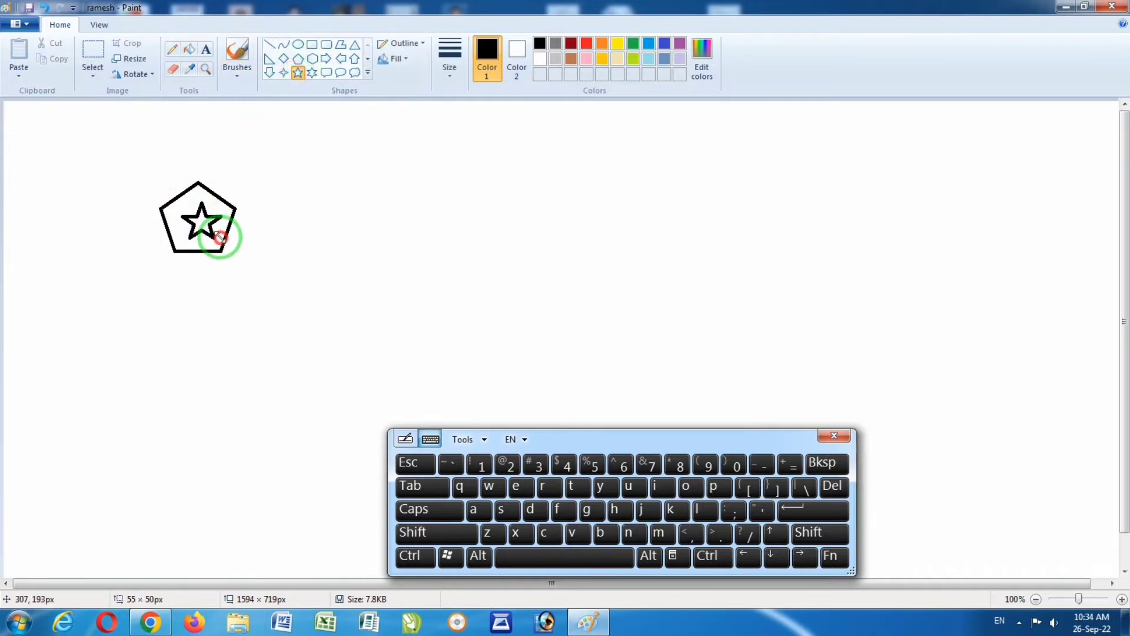
{"action": "left_click", "coordinate": [74, 147]}
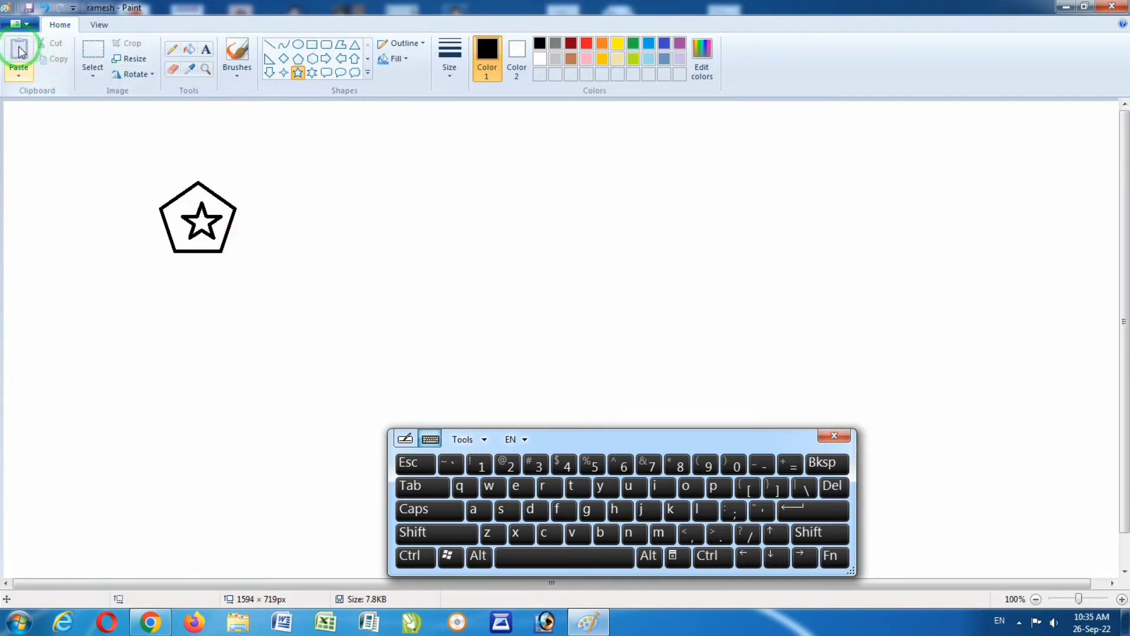
- Cut the star pentagon to the clipboard, paste it back and move it to the upper middle of the canvas
{"action": "left_click", "coordinate": [93, 56]}
{"action": "left_click_drag", "start_coordinate": [138, 169], "coordinate": [259, 275]}
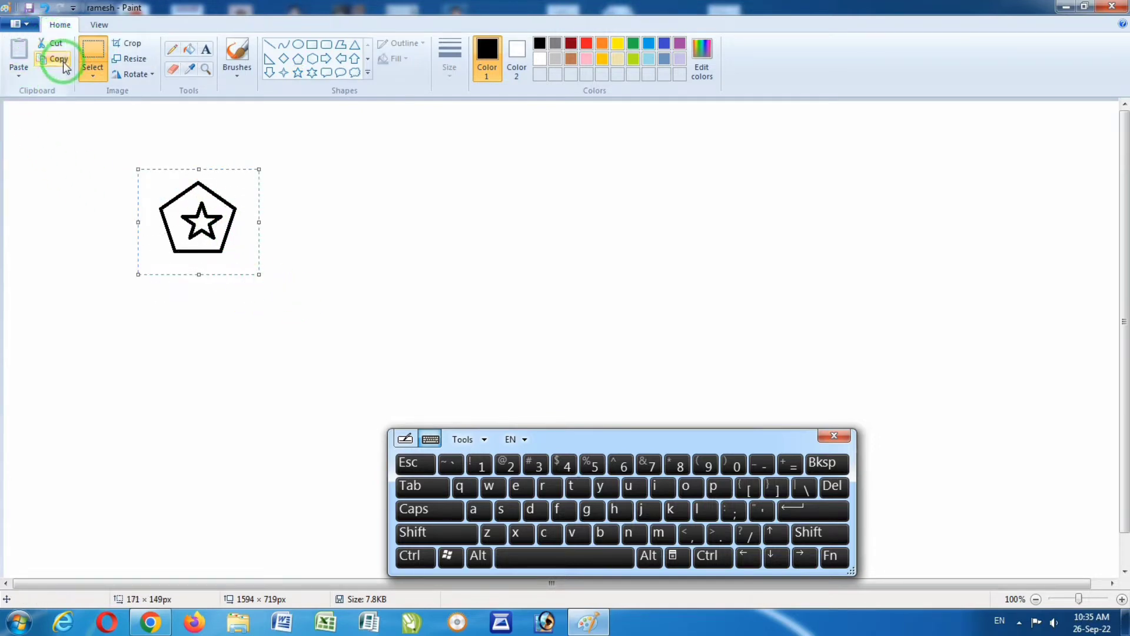
{"action": "left_click", "coordinate": [62, 61]}
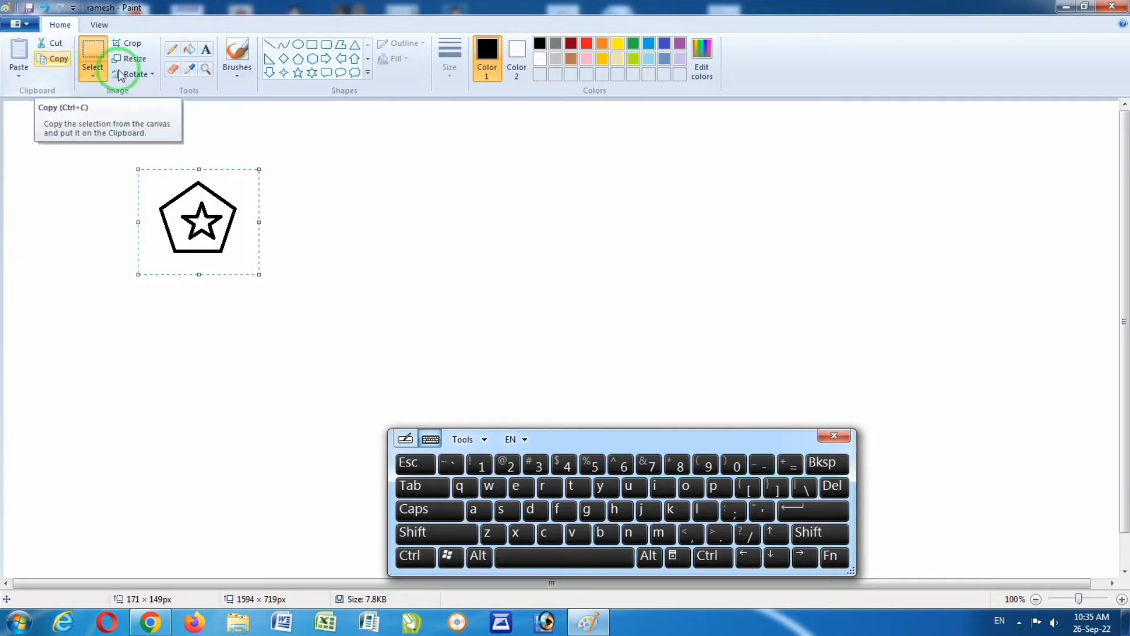
{"action": "left_click", "coordinate": [55, 42]}
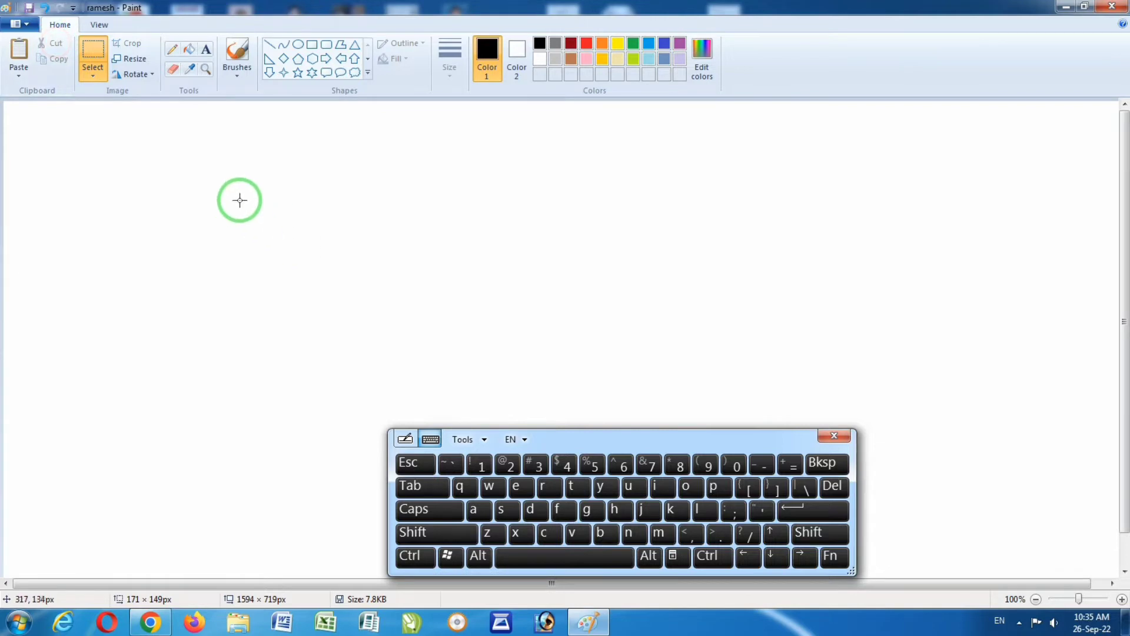
{"action": "left_click", "coordinate": [20, 51]}
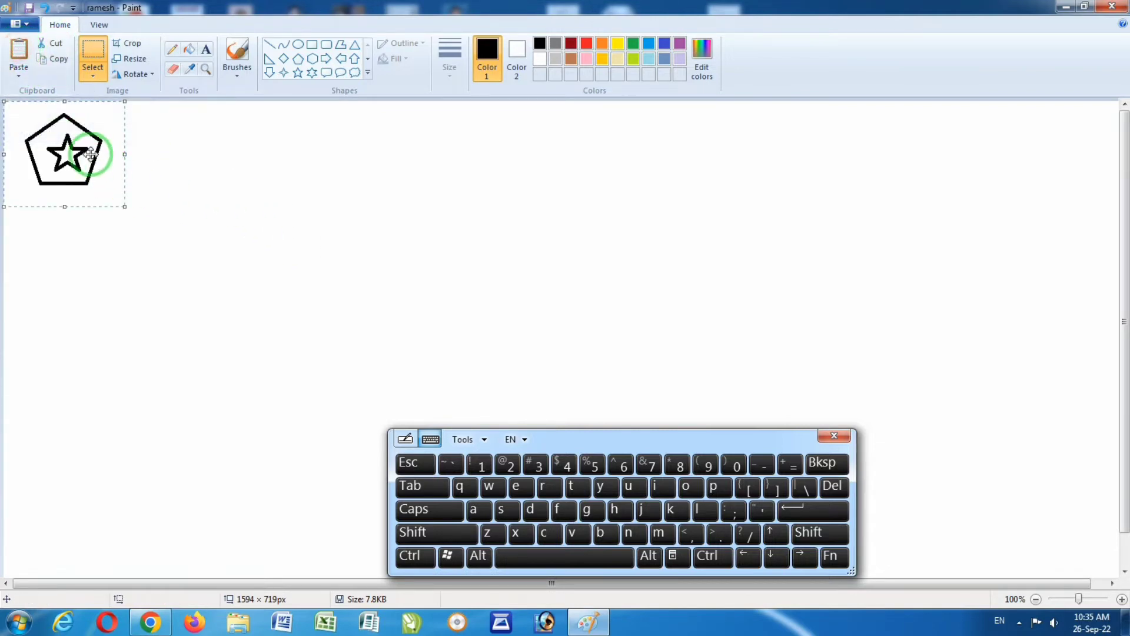
{"action": "left_click_drag", "start_coordinate": [83, 155], "coordinate": [458, 181]}
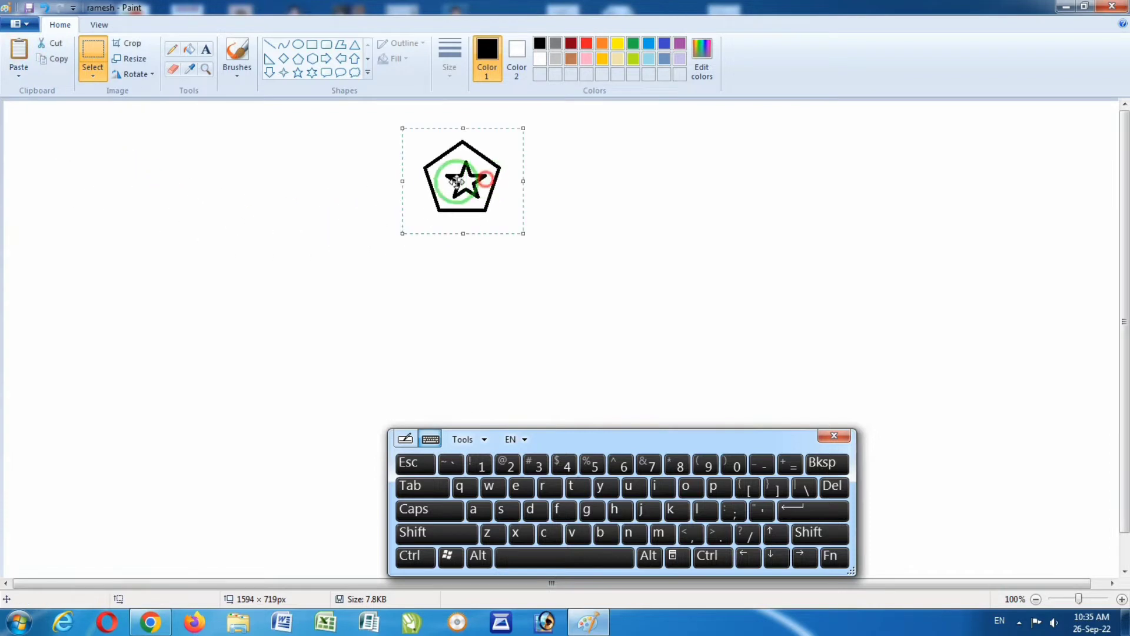
- Paste five more copies of the star pentagon and line them up with the first in one row of six
{"action": "left_click", "coordinate": [19, 54]}
{"action": "left_click_drag", "start_coordinate": [90, 137], "coordinate": [373, 150]}
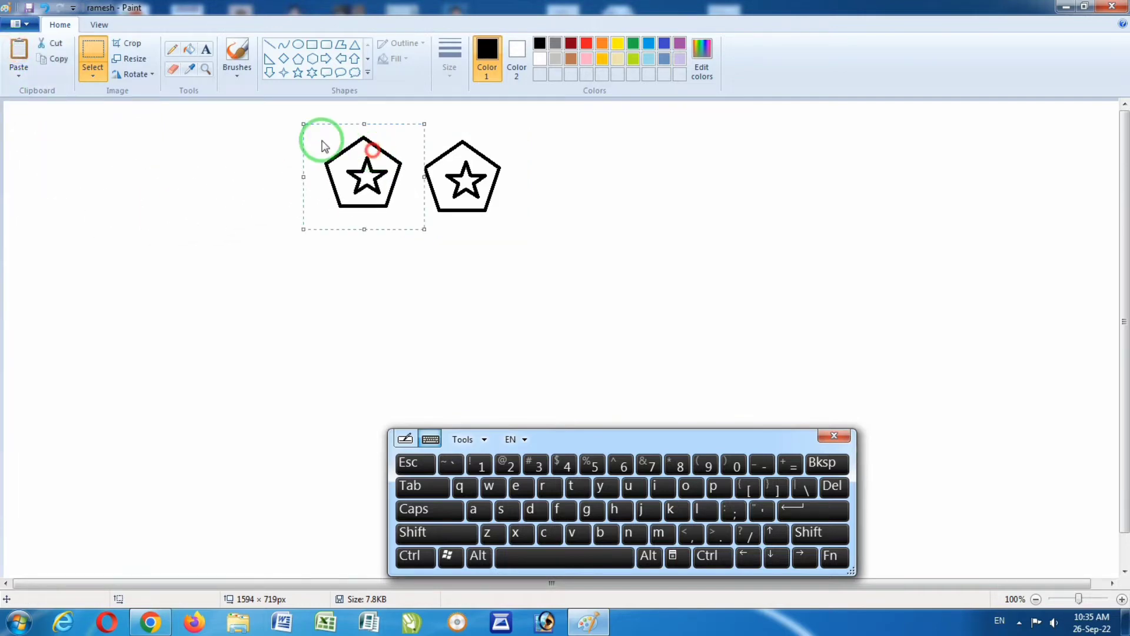
{"action": "left_click", "coordinate": [18, 55]}
{"action": "left_click_drag", "start_coordinate": [65, 151], "coordinate": [218, 181]}
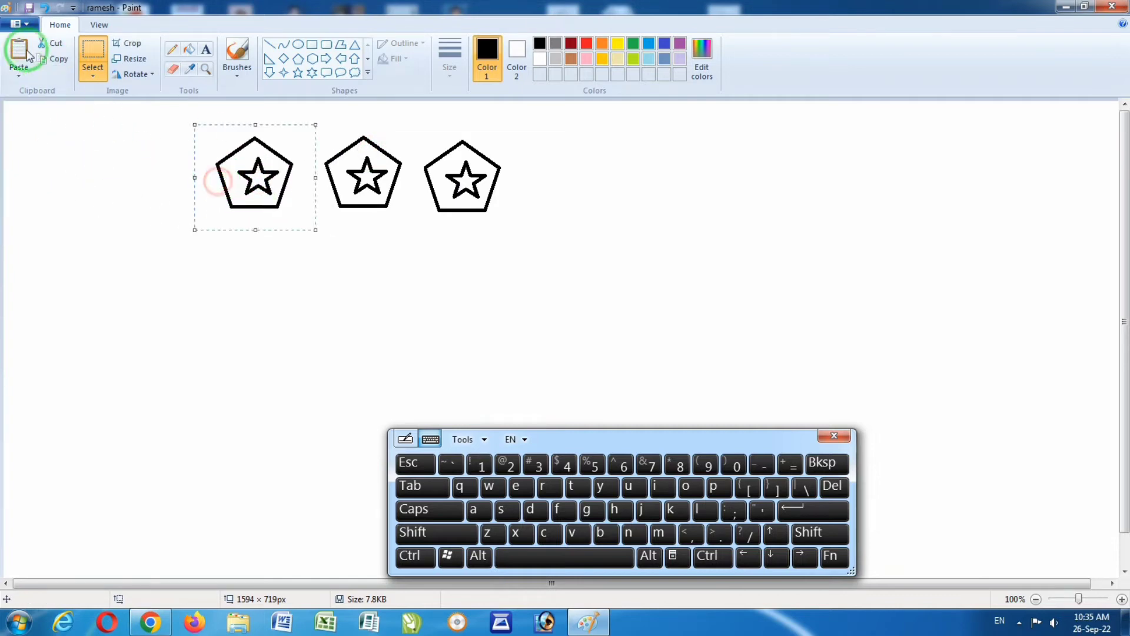
{"action": "left_click", "coordinate": [26, 54]}
{"action": "left_click_drag", "start_coordinate": [67, 169], "coordinate": [571, 187]}
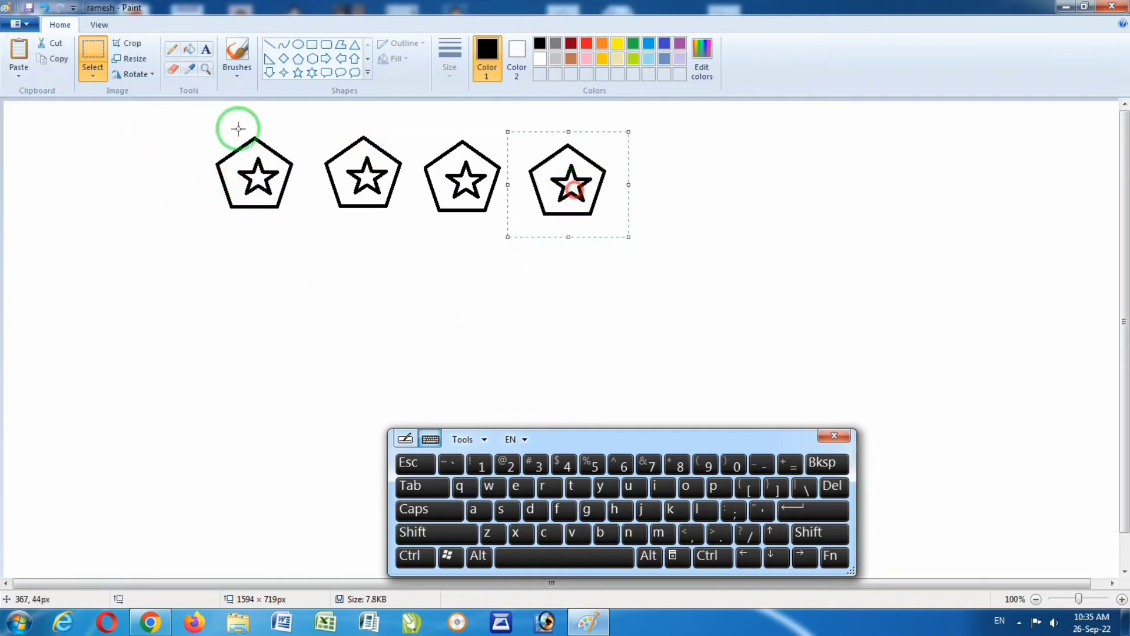
{"action": "left_click", "coordinate": [19, 54]}
{"action": "left_click_drag", "start_coordinate": [66, 151], "coordinate": [669, 188]}
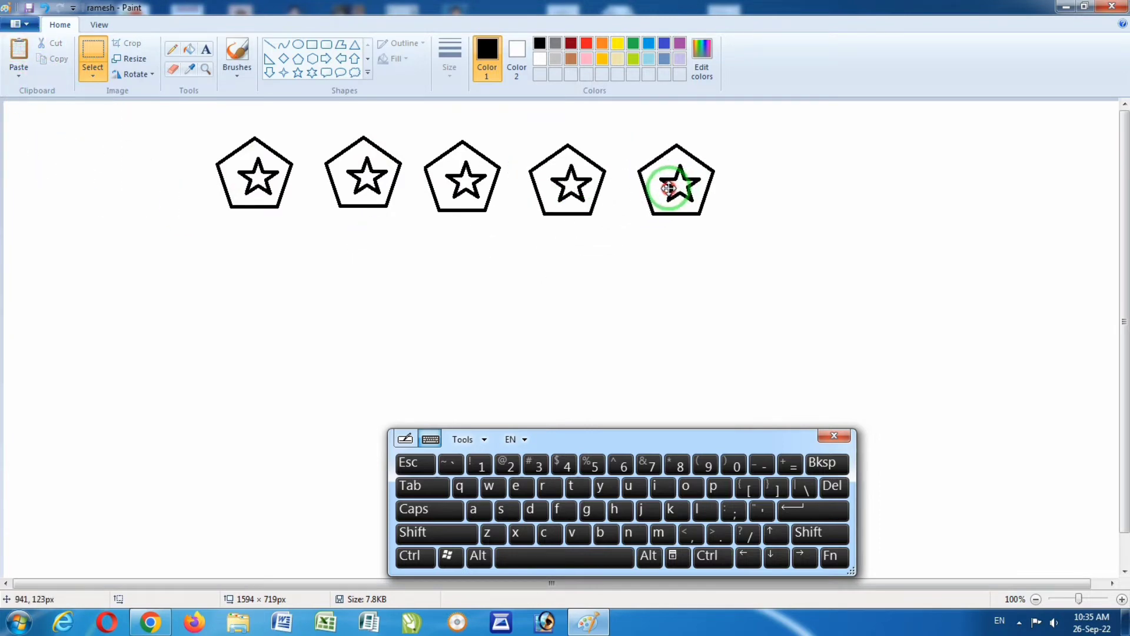
{"action": "left_click", "coordinate": [19, 54]}
{"action": "left_click_drag", "start_coordinate": [101, 189], "coordinate": [802, 191]}
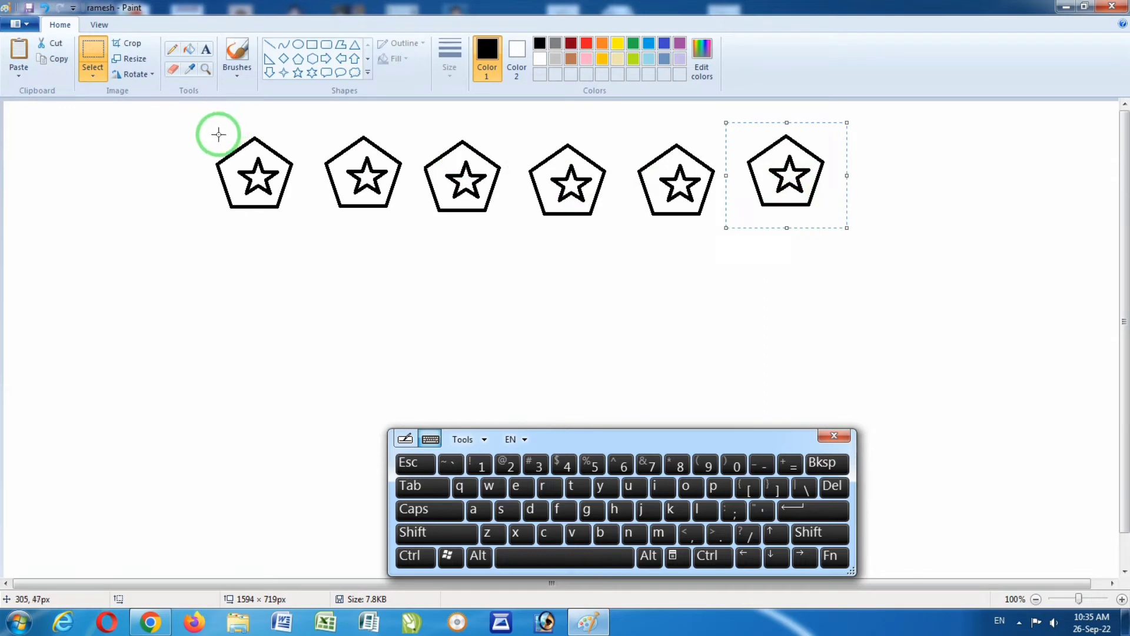
{"action": "left_click_drag", "start_coordinate": [209, 133], "coordinate": [302, 217]}
{"action": "left_click_drag", "start_coordinate": [303, 132], "coordinate": [119, 144]}
{"action": "left_click", "coordinate": [320, 193]}
{"action": "left_click_drag", "start_coordinate": [304, 125], "coordinate": [307, 128]}
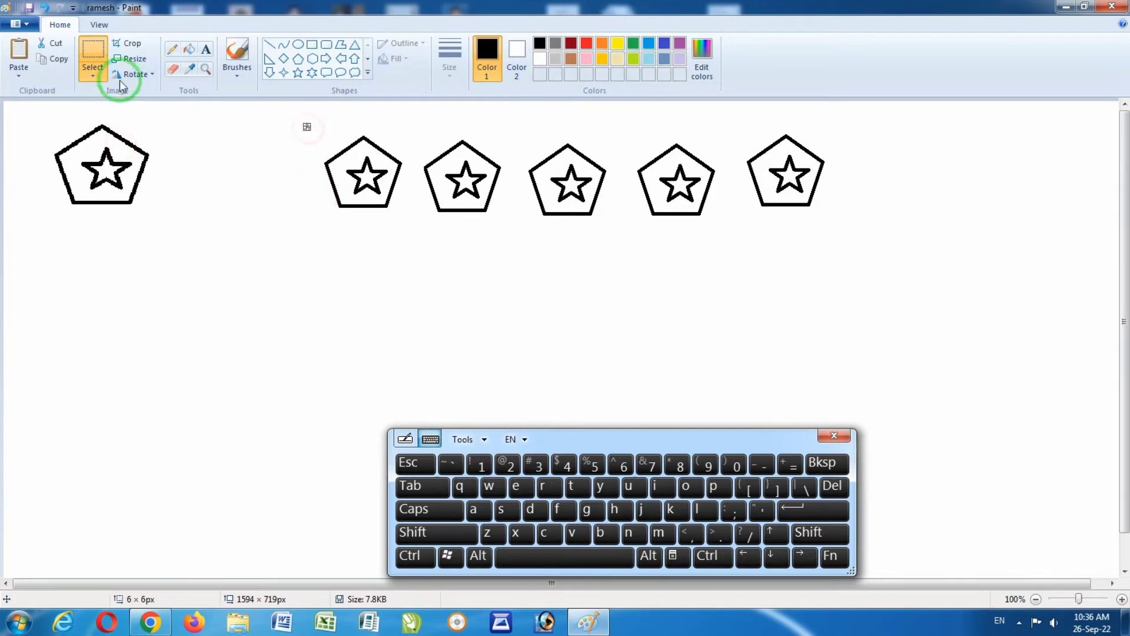
{"action": "left_click", "coordinate": [18, 59]}
{"action": "left_click", "coordinate": [296, 211]}
{"action": "left_click", "coordinate": [47, 154]}
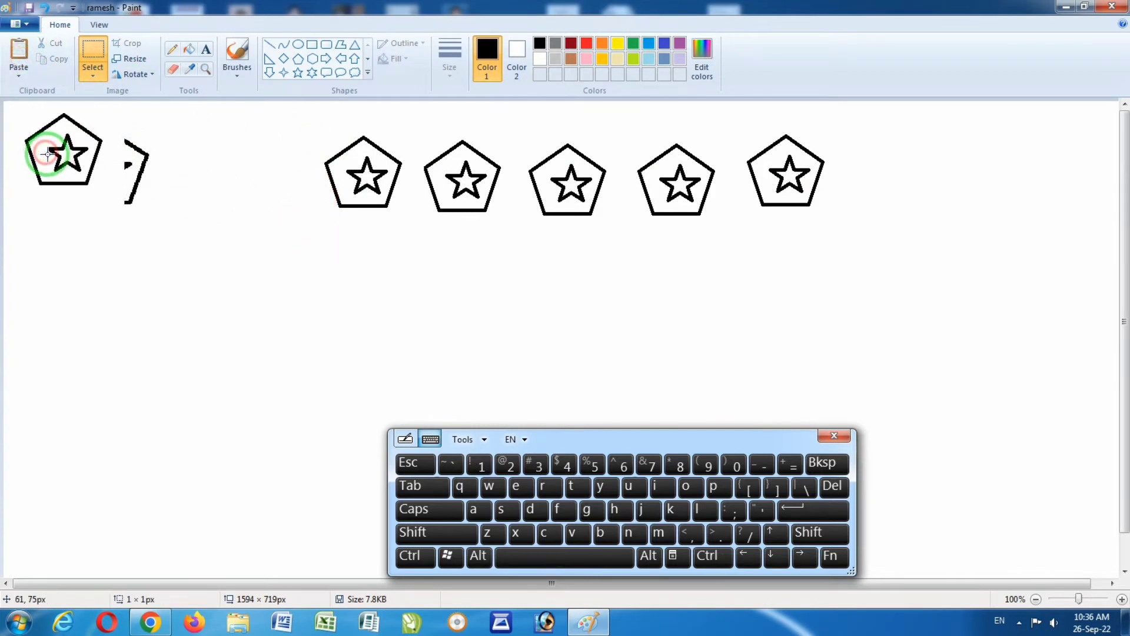
{"action": "key", "text": "ctrl"}
{"action": "key", "text": "ctrl+z"}
{"action": "key", "text": "ctrl+z"}
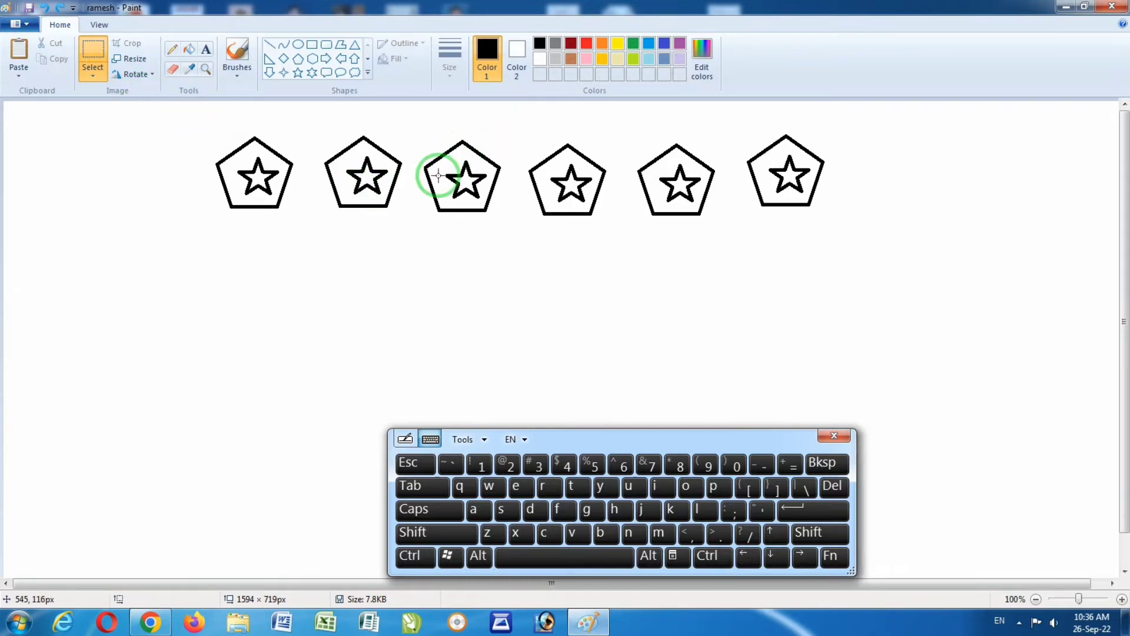
- Cut the two rightmost star pentagons out of the row
{"action": "left_click_drag", "start_coordinate": [624, 118], "coordinate": [894, 260]}
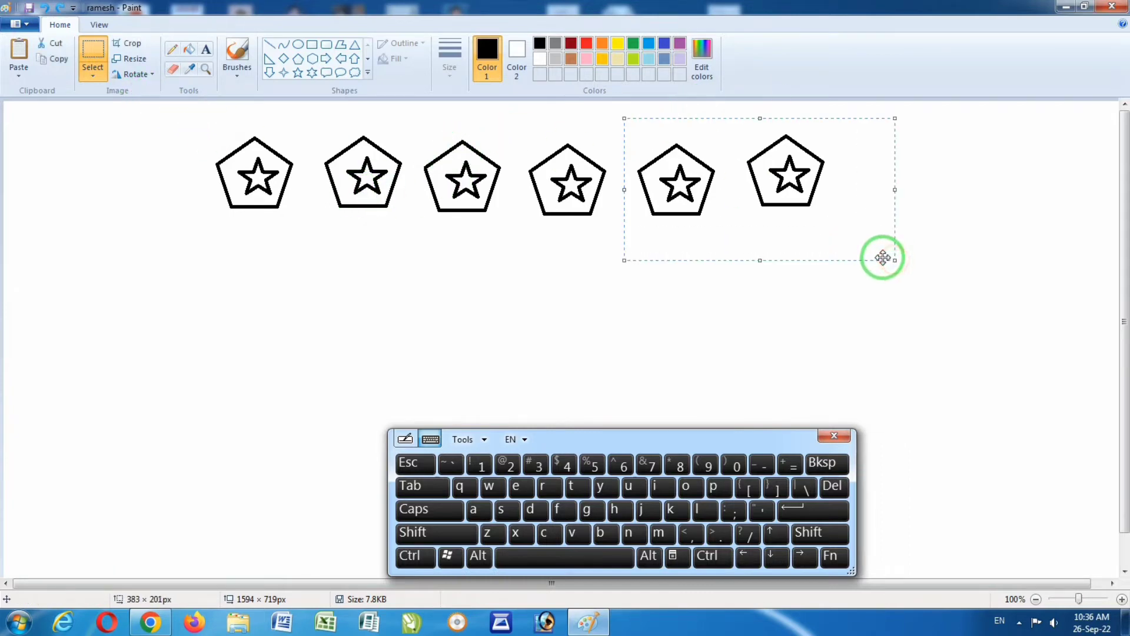
{"action": "key", "text": "ctrl+x"}
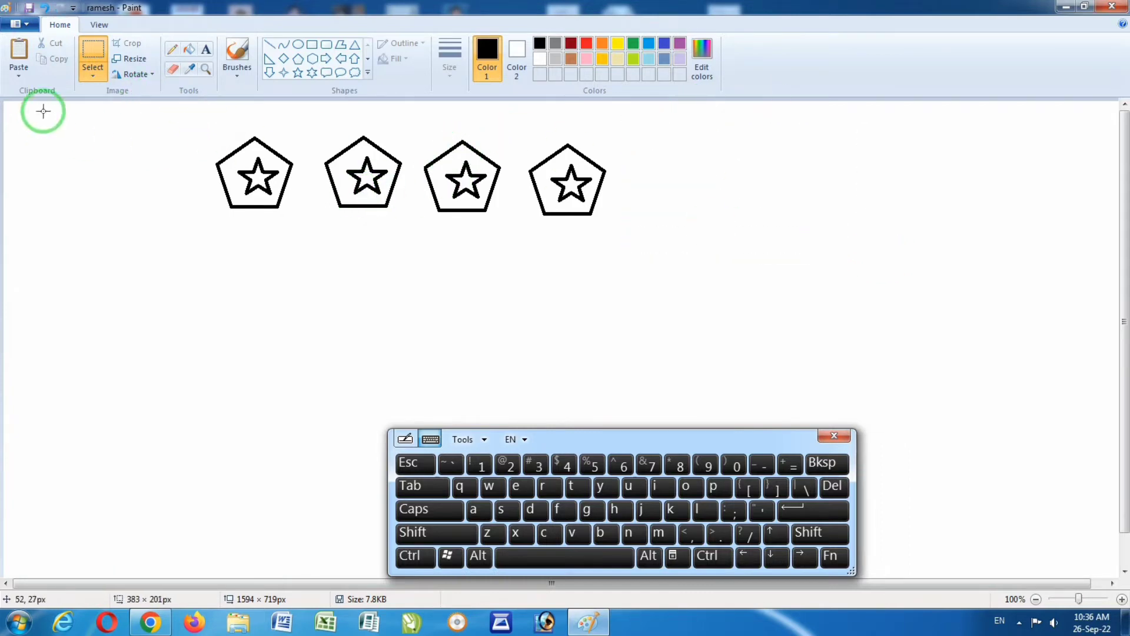
- Copy the row of four star pentagons and paste it twice, once directly below and once to the right of the originals
{"action": "left_click", "coordinate": [92, 83]}
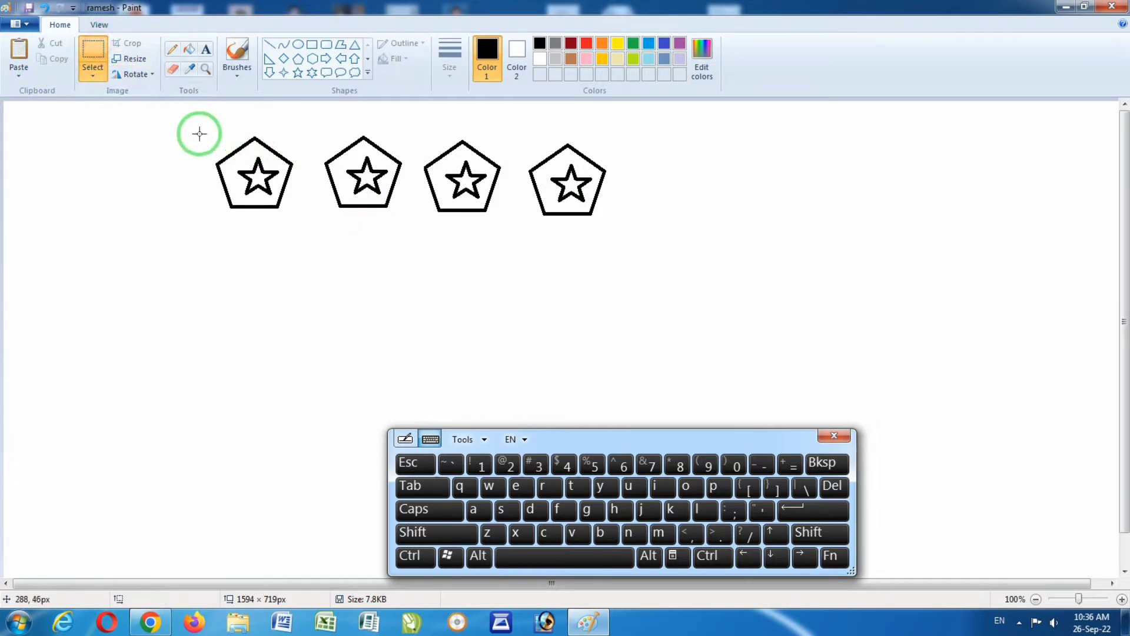
{"action": "left_click_drag", "start_coordinate": [204, 122], "coordinate": [629, 236]}
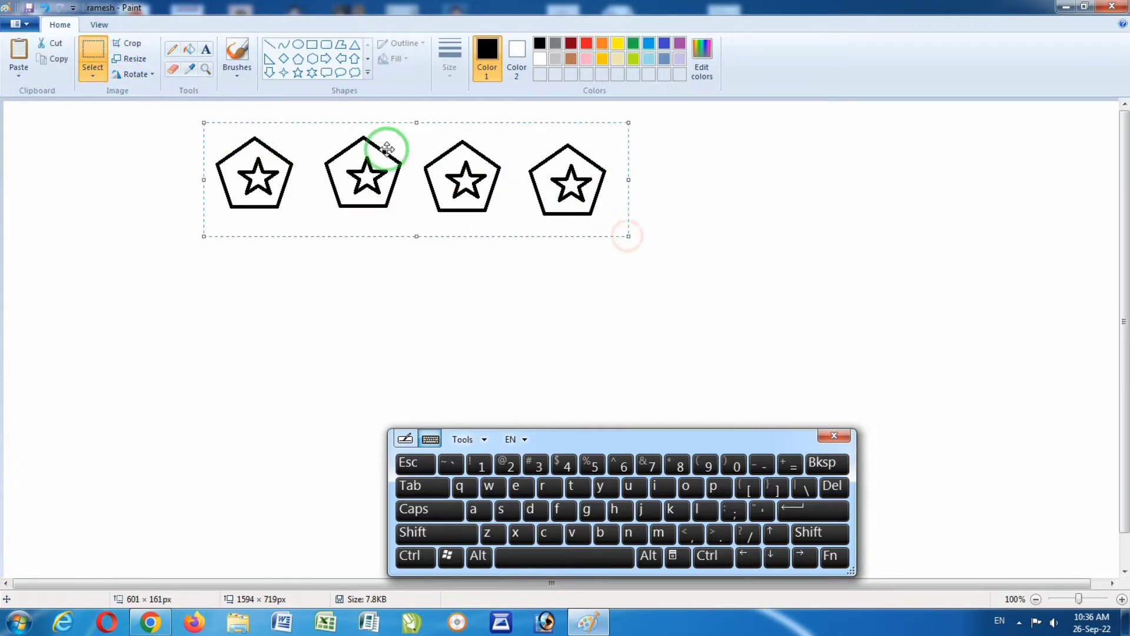
{"action": "left_click", "coordinate": [55, 60]}
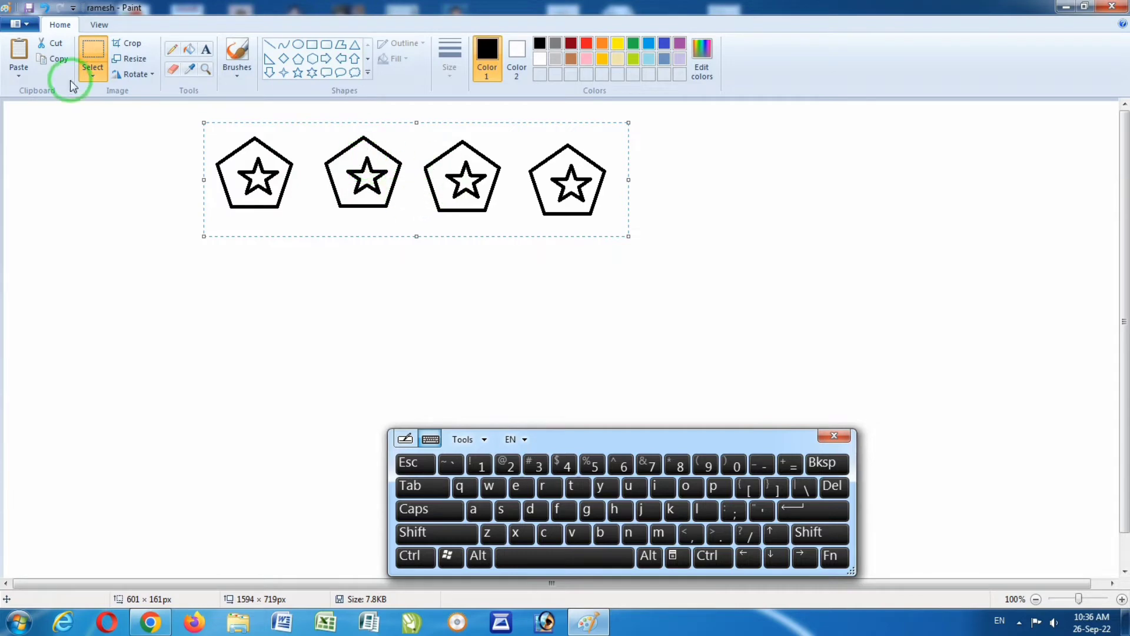
{"action": "left_click", "coordinate": [18, 56]}
{"action": "left_click_drag", "start_coordinate": [384, 169], "coordinate": [574, 273]}
{"action": "left_click", "coordinate": [21, 56]}
{"action": "left_click_drag", "start_coordinate": [248, 163], "coordinate": [852, 231]}
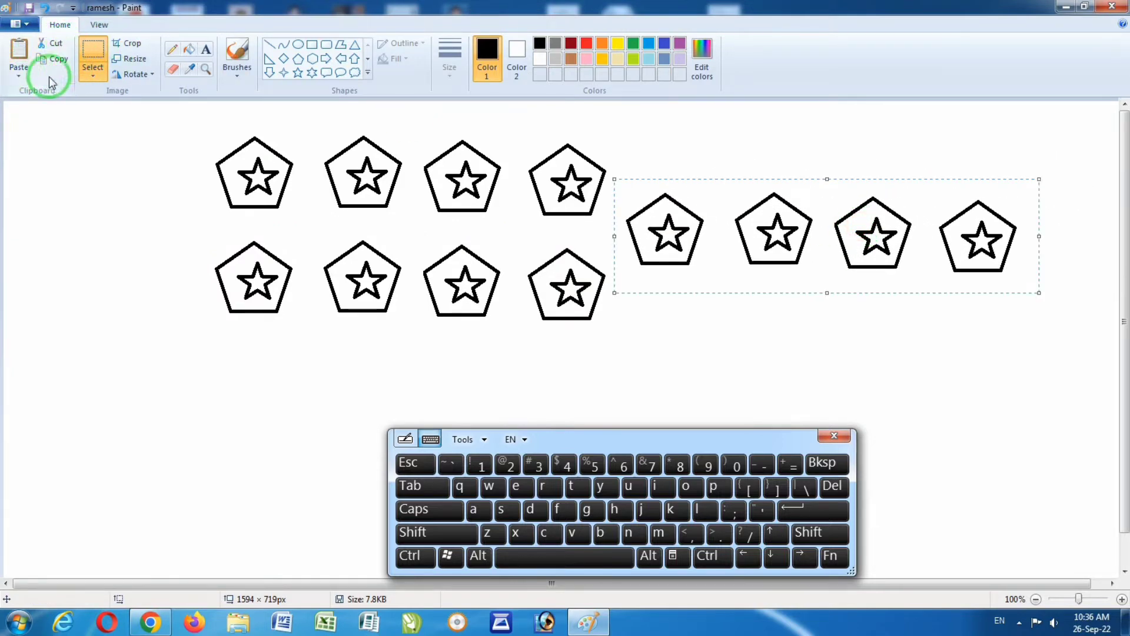
- Insert the Desktop image ISI_Mark_Logo_PNG into the picture with the Paste from command
{"action": "left_click", "coordinate": [19, 76]}
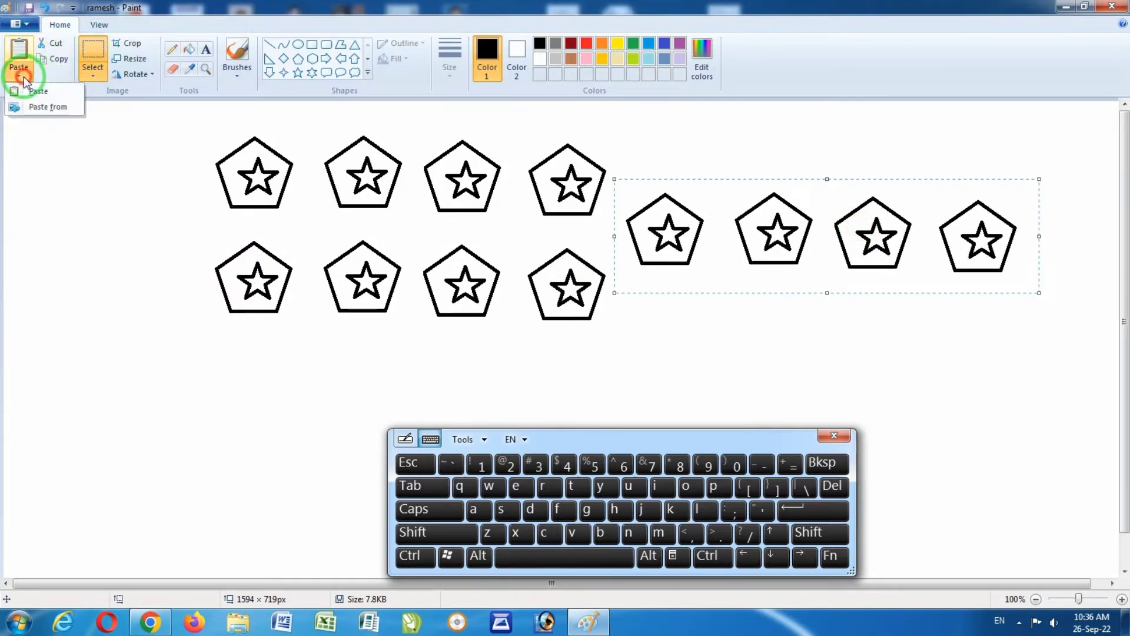
{"action": "left_click", "coordinate": [44, 106]}
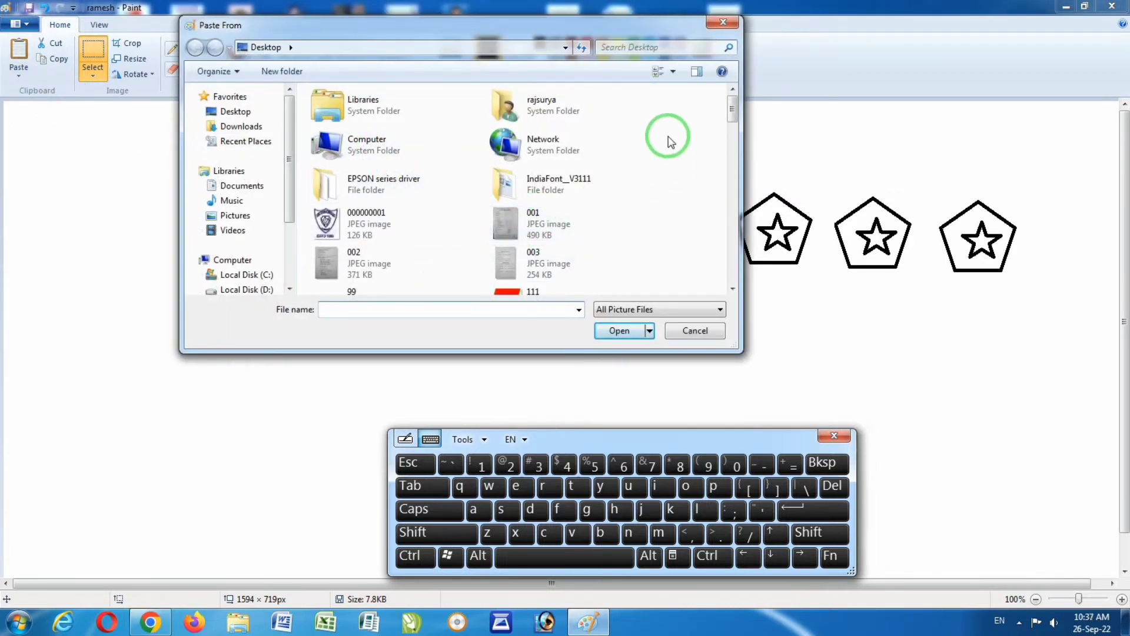
{"action": "left_click_drag", "start_coordinate": [731, 111], "coordinate": [731, 218]}
{"action": "left_click", "coordinate": [523, 168]}
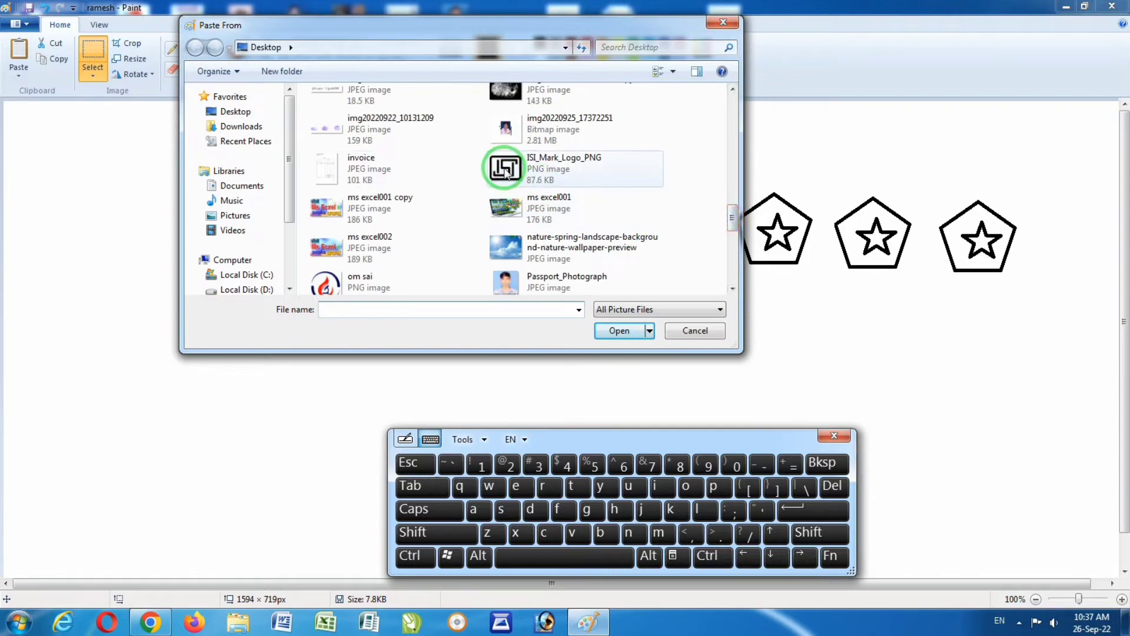
{"action": "left_click", "coordinate": [625, 333]}
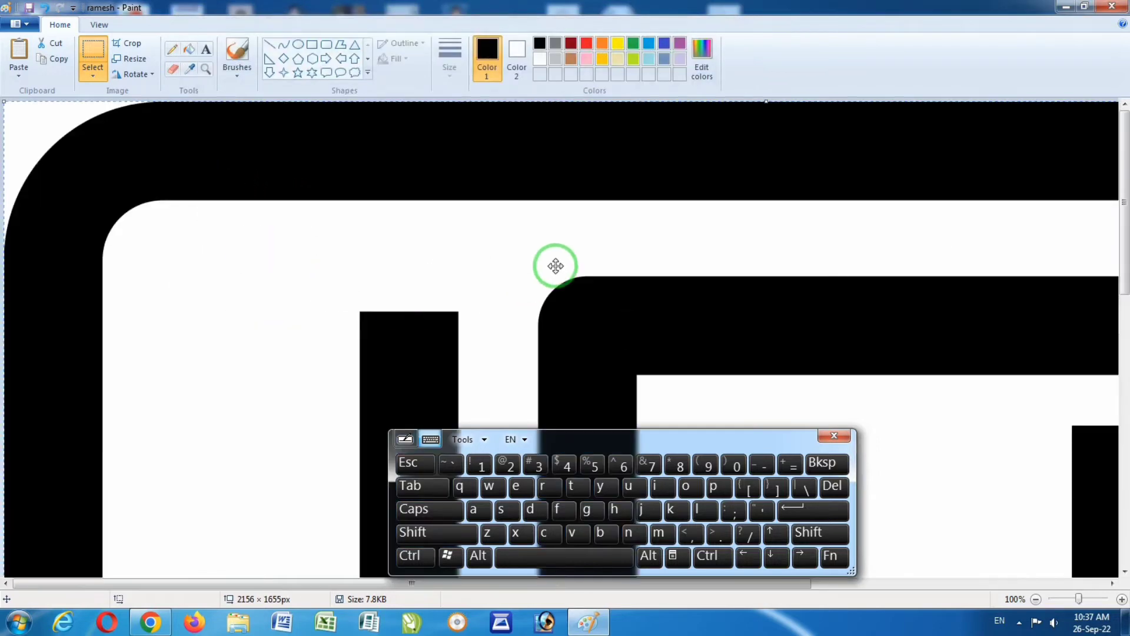
{"action": "scroll", "coordinate": [478, 190], "scroll_direction": "down", "scroll_amount": 5}
{"action": "scroll", "coordinate": [480, 189], "scroll_direction": "up", "scroll_amount": 5}
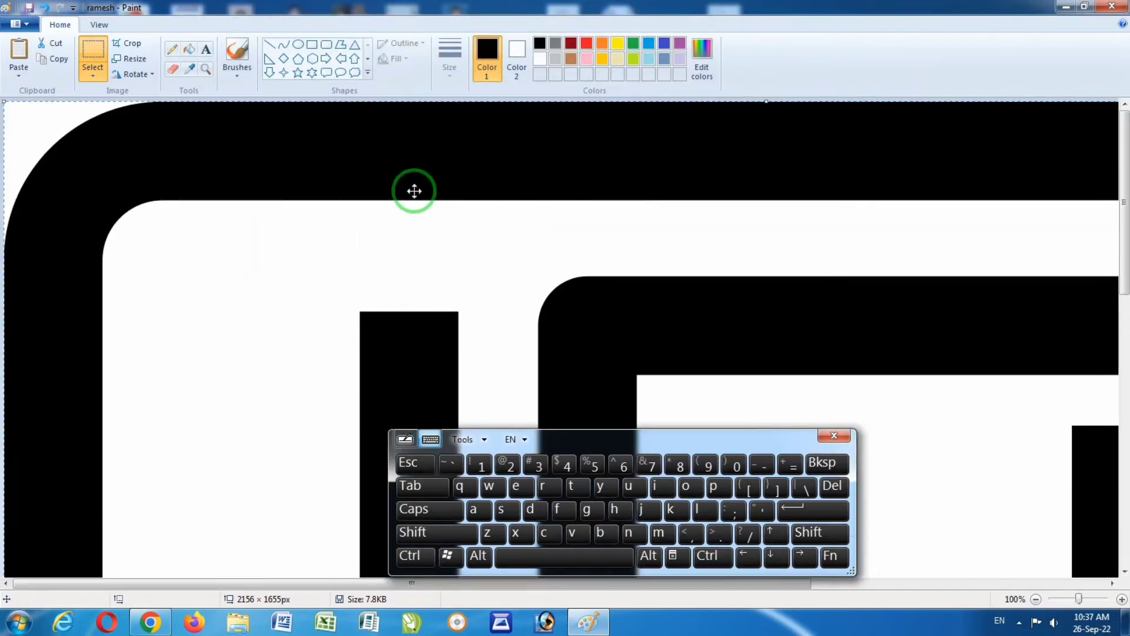
- Undo the oversized logo insertion, insert a smaller ISI mark picture from the Desktop with Paste from, and move it below the pentagons' left end
{"action": "key", "text": "ctrl+z"}
{"action": "left_click", "coordinate": [15, 71]}
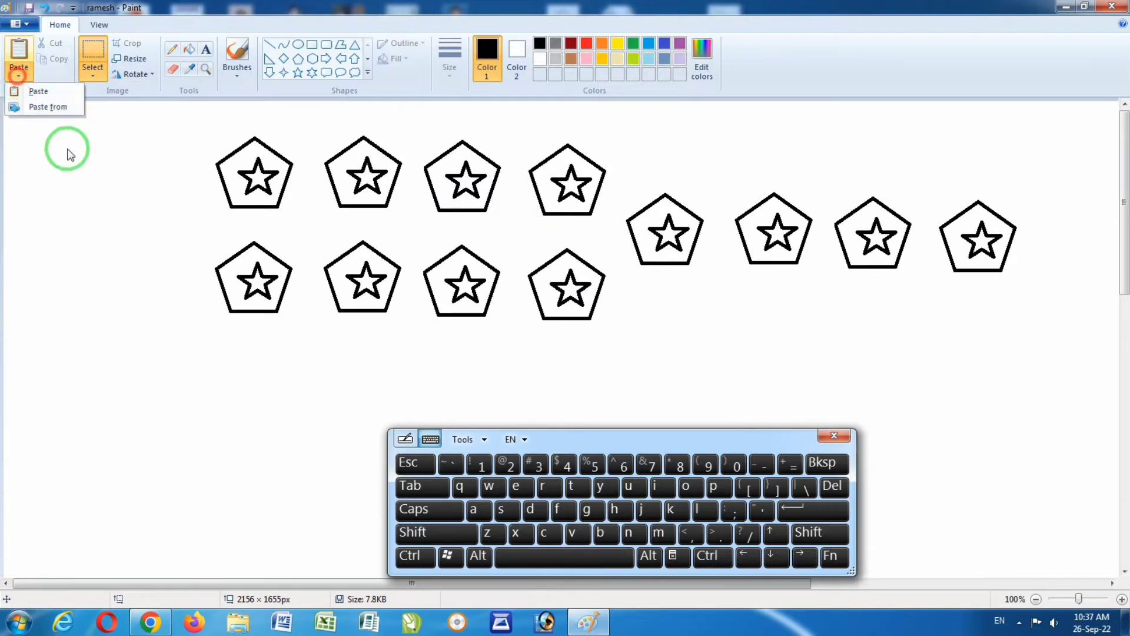
{"action": "left_click", "coordinate": [29, 105]}
{"action": "left_click", "coordinate": [326, 224]}
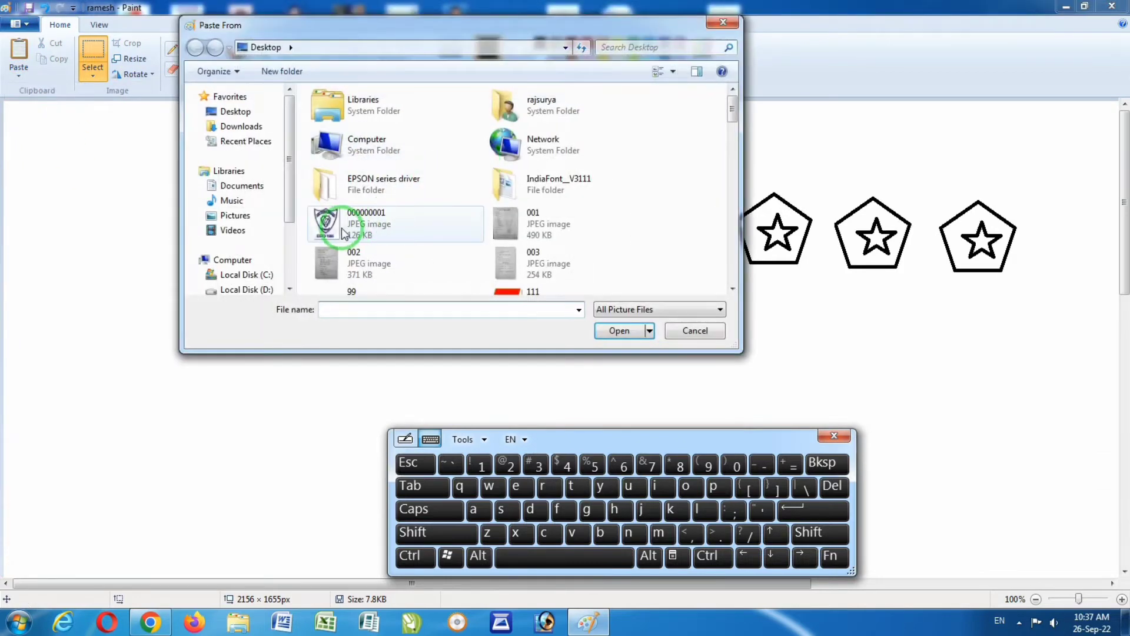
{"action": "left_click", "coordinate": [619, 330]}
{"action": "left_click_drag", "start_coordinate": [152, 206], "coordinate": [180, 420]}
- Insert the Desktop image 000000001 with the Paste from command and move it down into the empty area below the star pentagons
{"action": "left_click", "coordinate": [16, 76]}
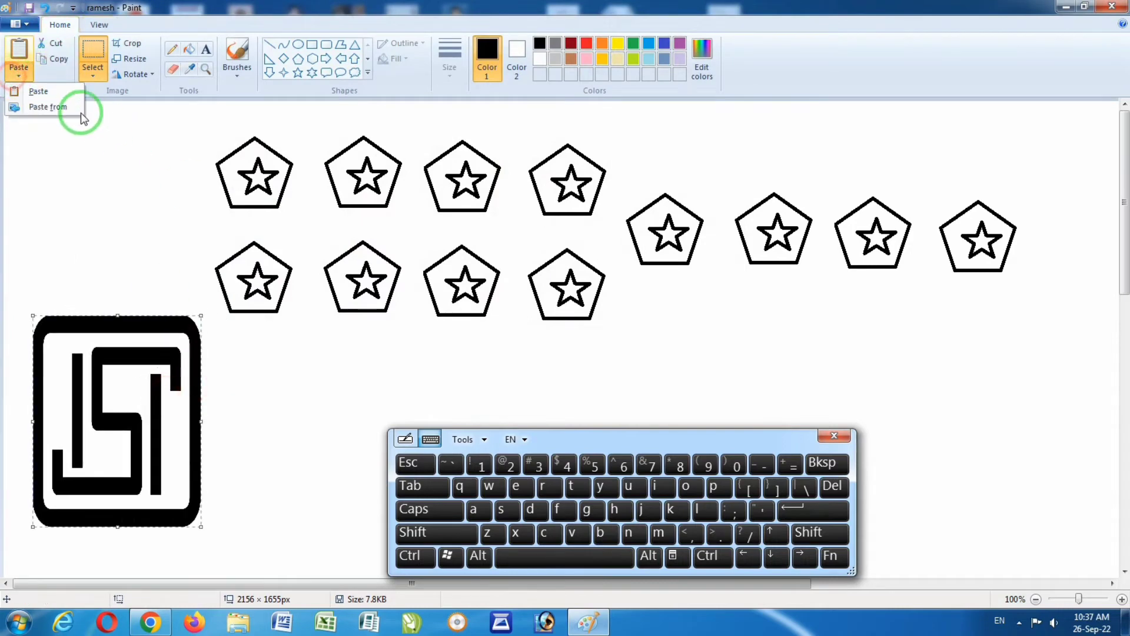
{"action": "left_click", "coordinate": [50, 107]}
{"action": "left_click", "coordinate": [367, 243]}
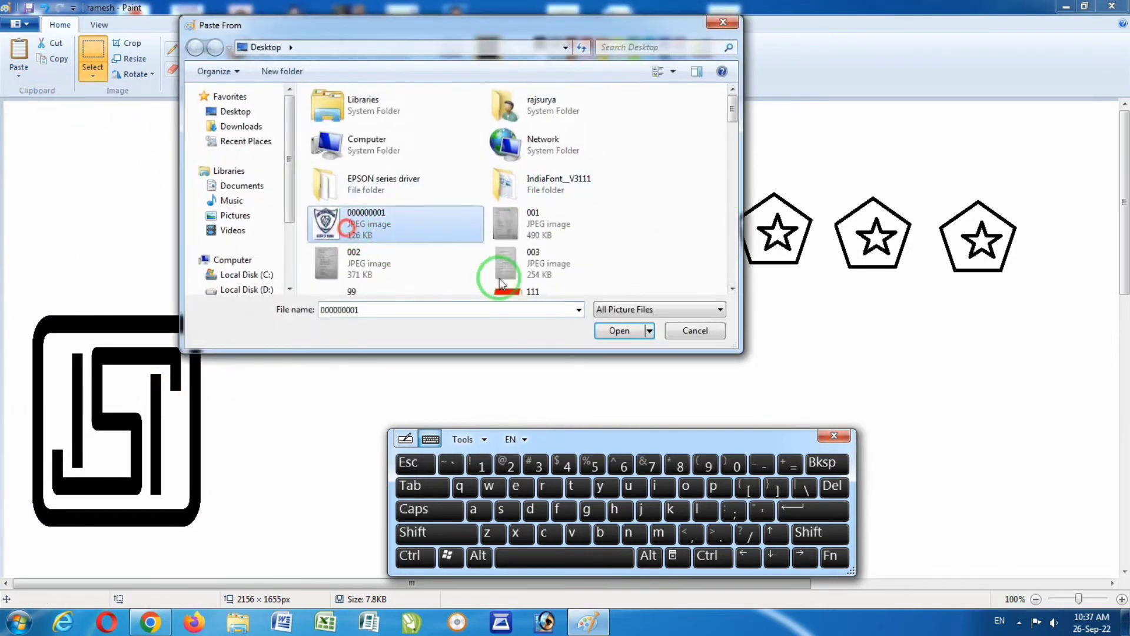
{"action": "left_click", "coordinate": [623, 330]}
{"action": "left_click_drag", "start_coordinate": [89, 189], "coordinate": [269, 406]}
- Select the whole ISI mark logo below the star pentagons and delete it
{"action": "left_click", "coordinate": [151, 368]}
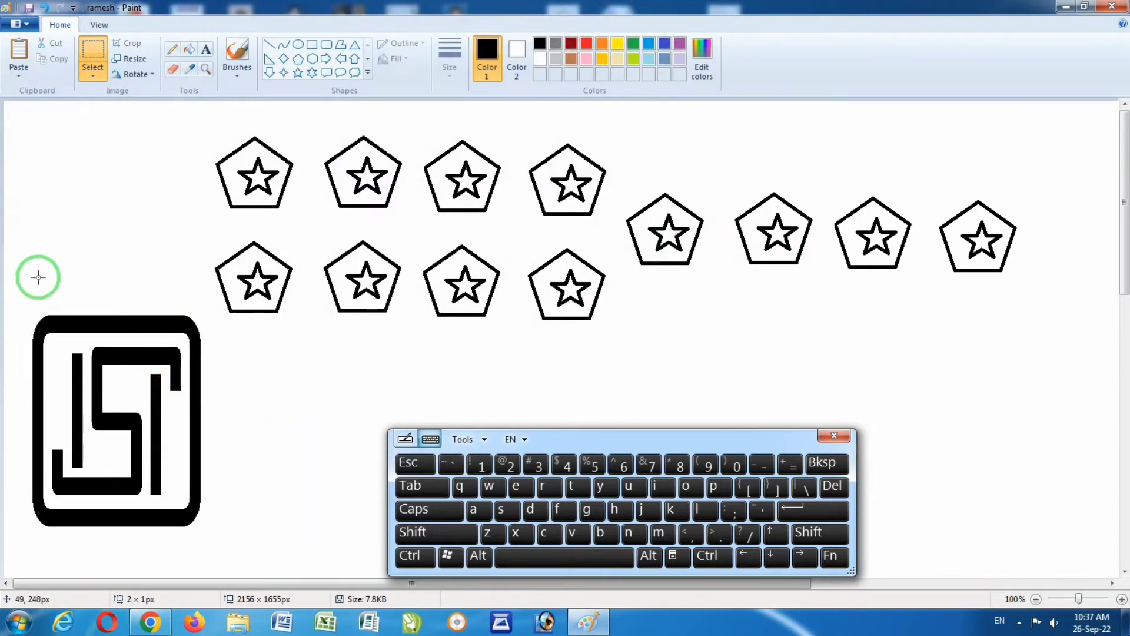
{"action": "left_click_drag", "start_coordinate": [15, 303], "coordinate": [223, 542]}
{"action": "key", "text": "Delete"}
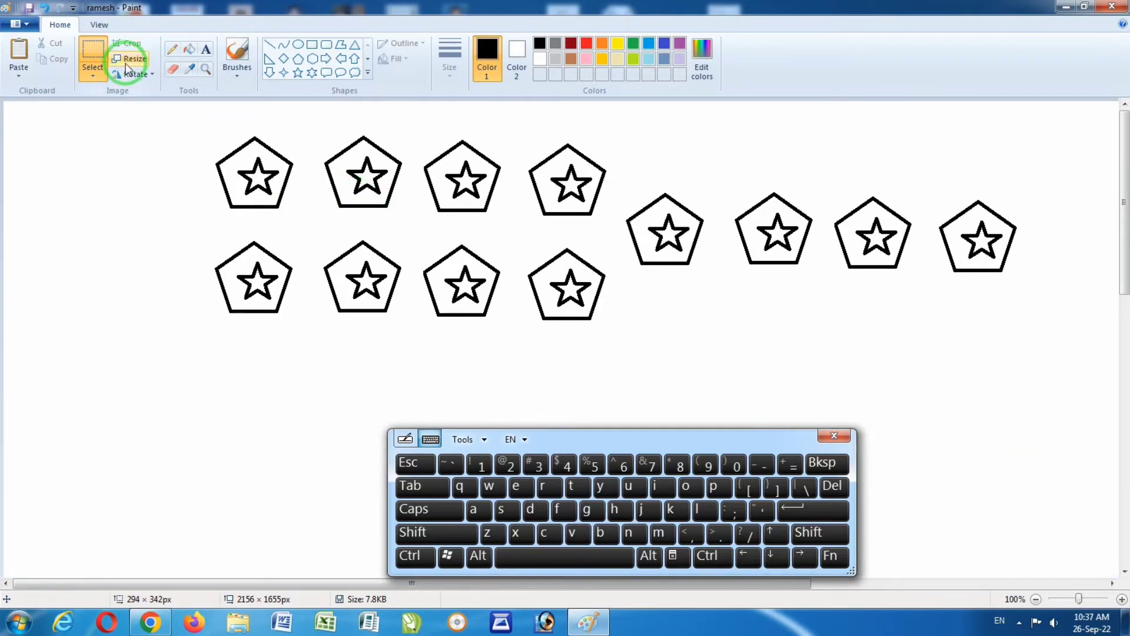
{"action": "left_click", "coordinate": [140, 59]}
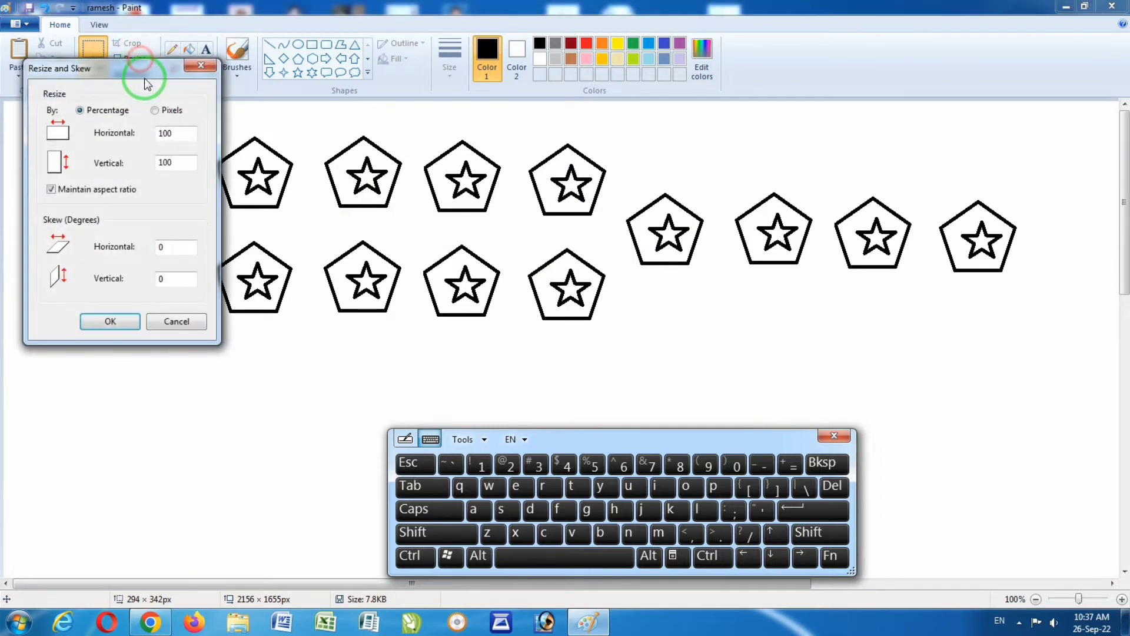
{"action": "left_click_drag", "start_coordinate": [121, 67], "coordinate": [166, 149]}
{"action": "left_click", "coordinate": [251, 148]}
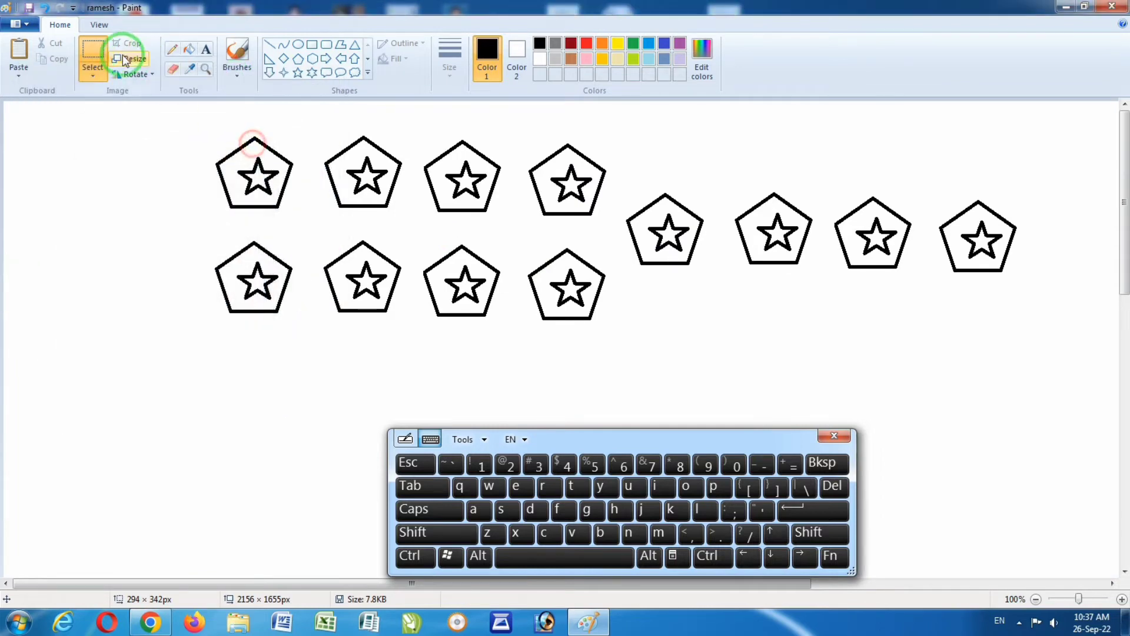
- Open the Resize and Skew settings and set the horizontal and vertical scale to 50 percent with the aspect ratio maintained
{"action": "left_click", "coordinate": [133, 61]}
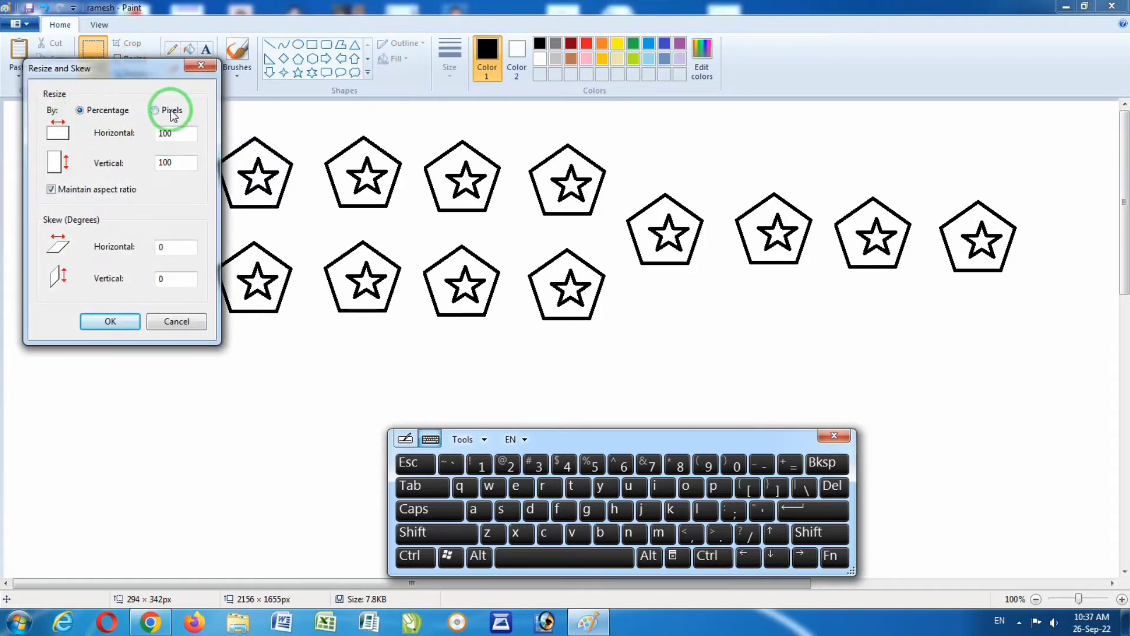
{"action": "left_click_drag", "start_coordinate": [119, 68], "coordinate": [144, 68]}
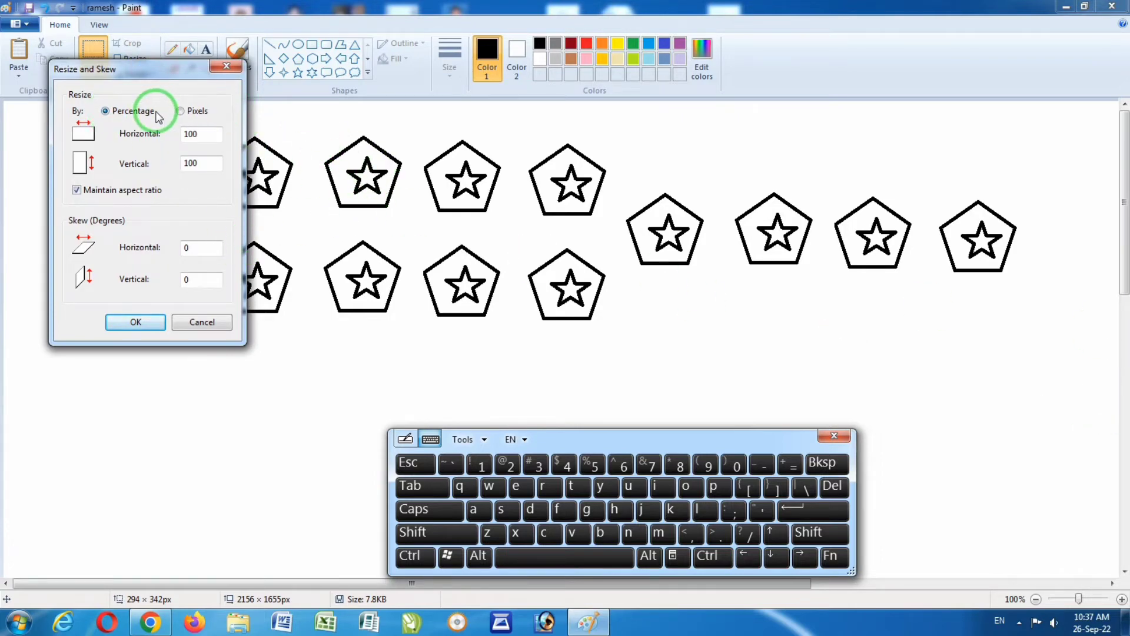
{"action": "left_click_drag", "start_coordinate": [183, 67], "coordinate": [161, 76]}
{"action": "left_click", "coordinate": [188, 146]}
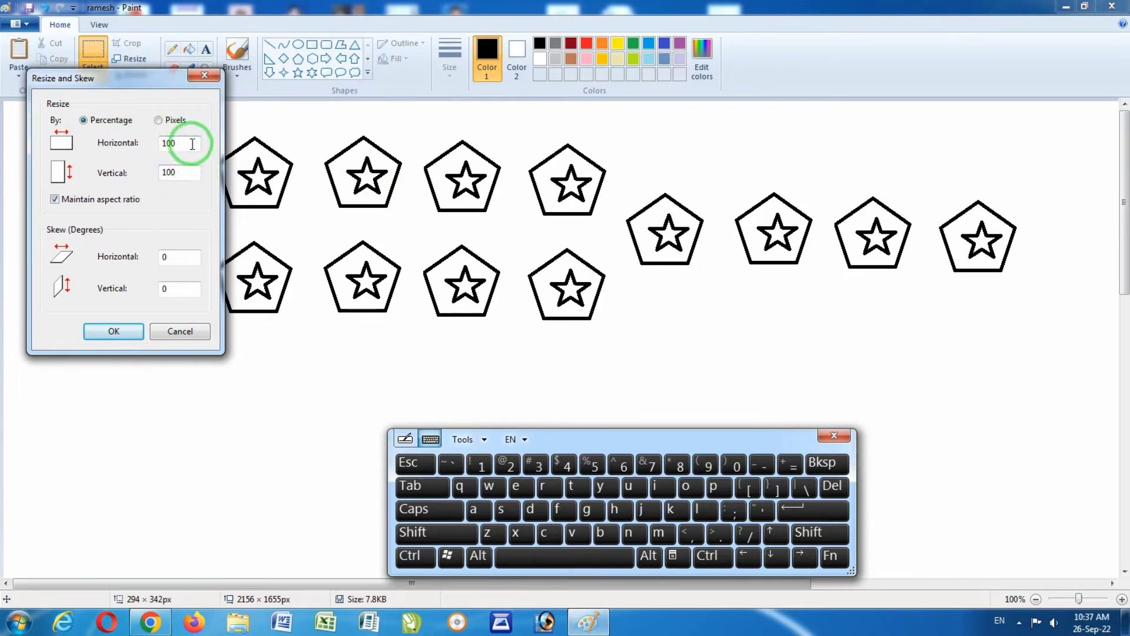
{"action": "left_click_drag", "start_coordinate": [172, 143], "coordinate": [147, 142]}
{"action": "type", "text": "5"}
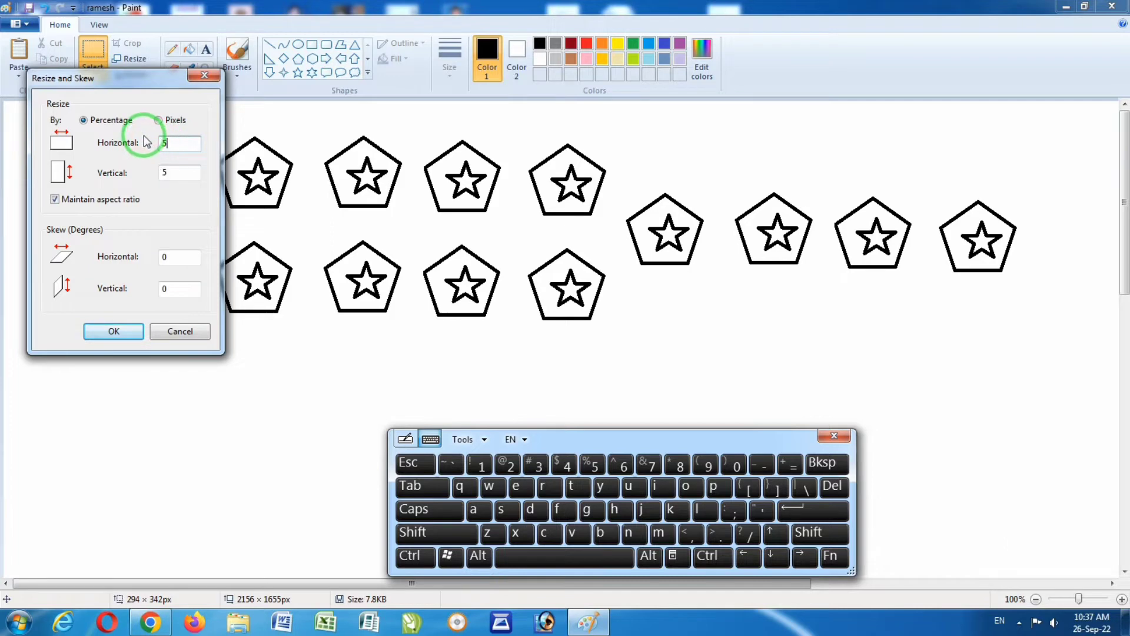
{"action": "type", "text": "0"}
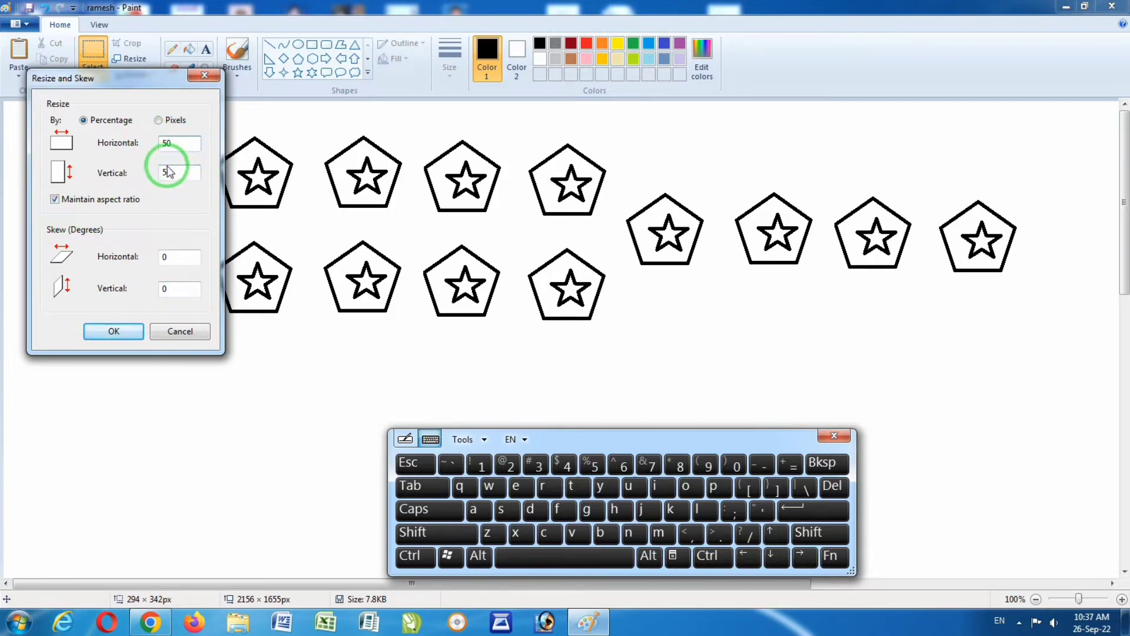
- Turn off Maintain aspect ratio and set only the vertical scale to 100 percent
{"action": "left_click", "coordinate": [55, 199]}
{"action": "left_click_drag", "start_coordinate": [188, 173], "coordinate": [142, 174]}
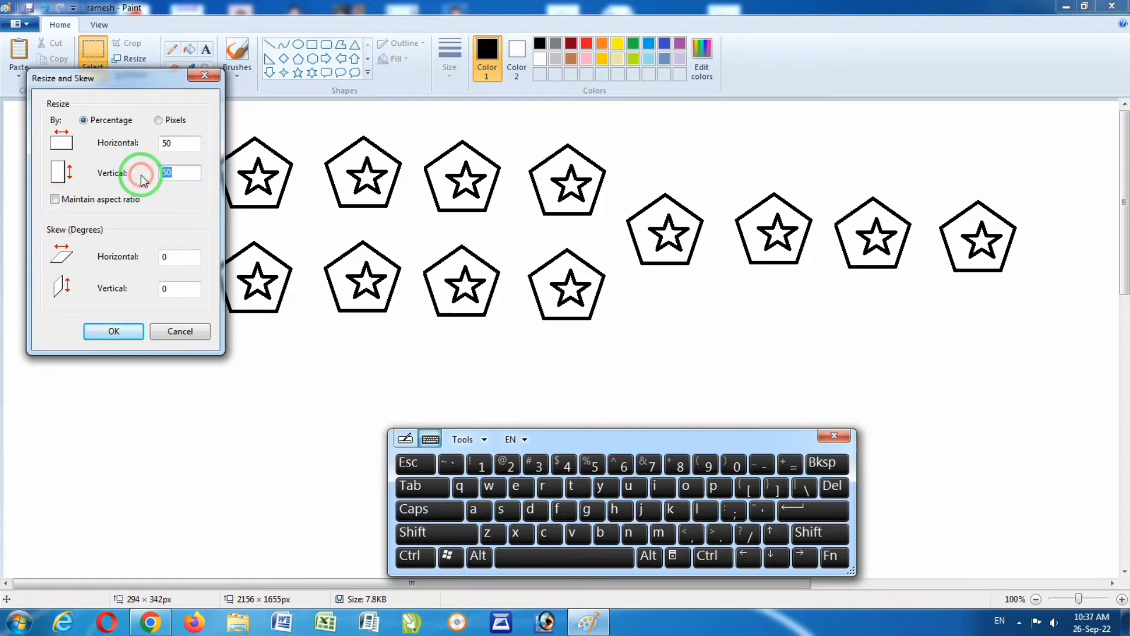
{"action": "type", "text": "100"}
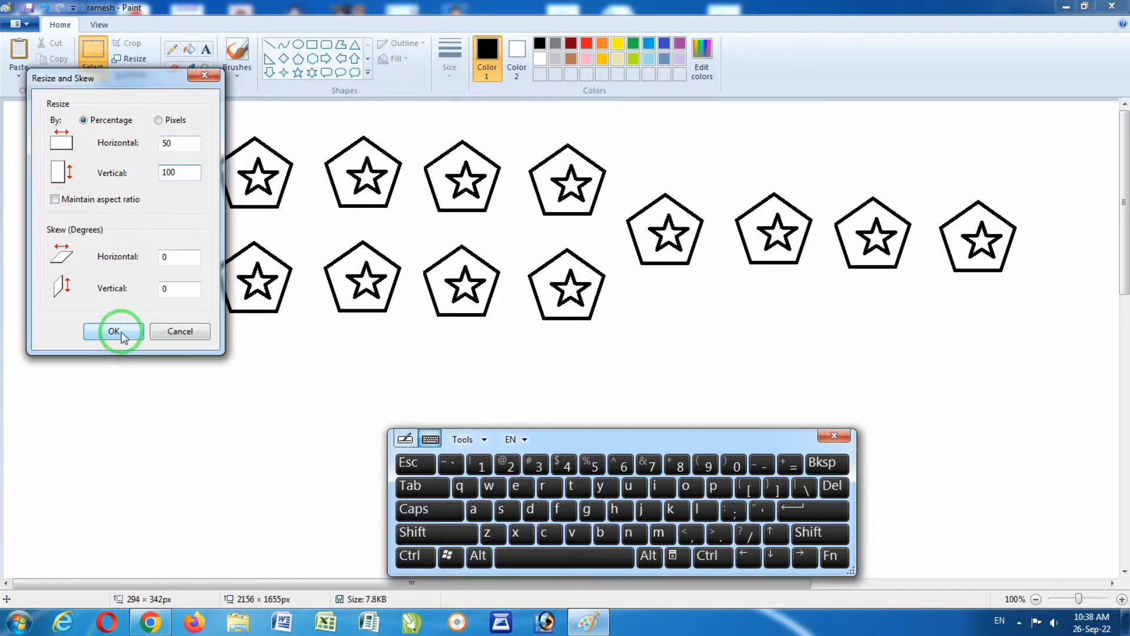
- Turn Maintain aspect ratio back on and set the horizontal and vertical scale to 40 percent
{"action": "left_click", "coordinate": [55, 200]}
{"action": "left_click_drag", "start_coordinate": [179, 147], "coordinate": [141, 141]}
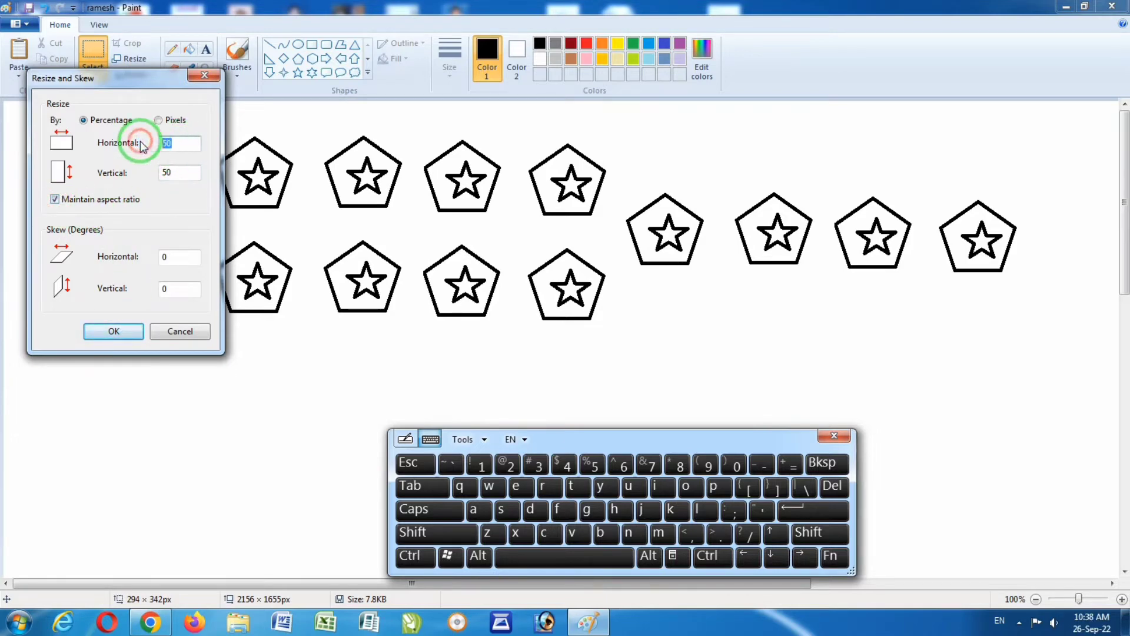
{"action": "type", "text": "40"}
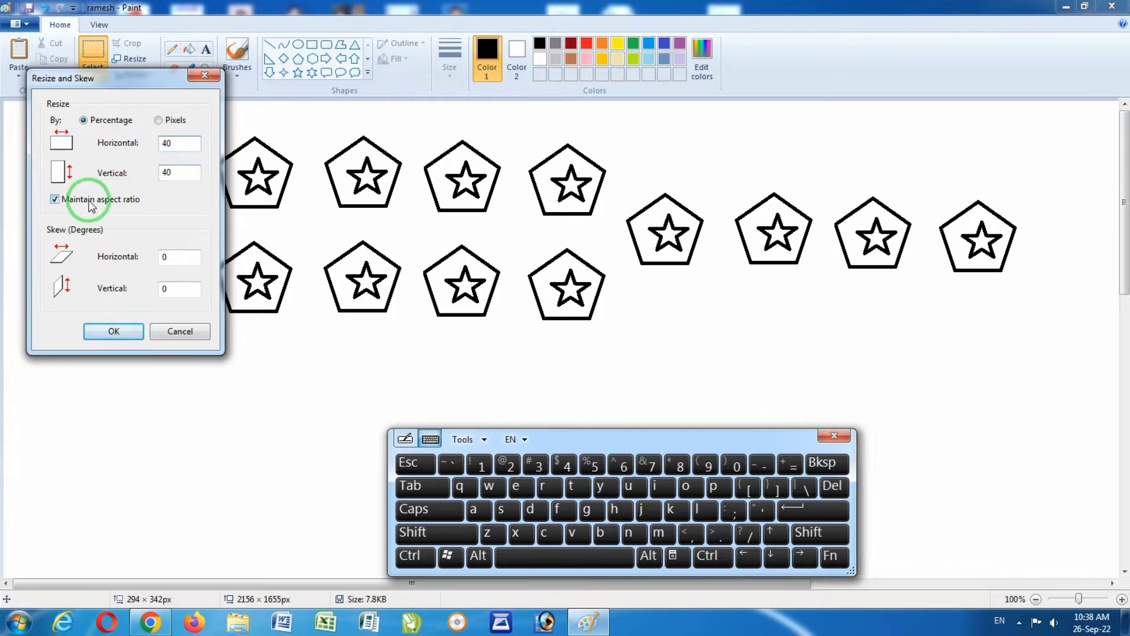
- Turn off Maintain aspect ratio and resize the picture to 46 percent horizontally and 50 percent vertically
{"action": "left_click", "coordinate": [54, 200]}
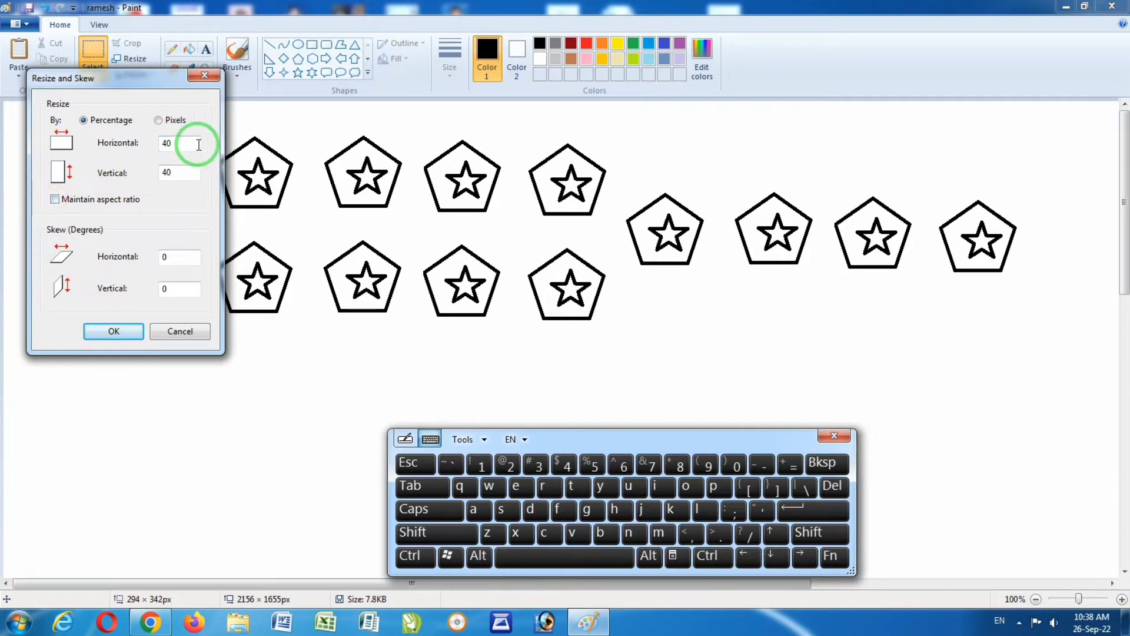
{"action": "left_click_drag", "start_coordinate": [196, 144], "coordinate": [134, 149]}
{"action": "type", "text": "4"}
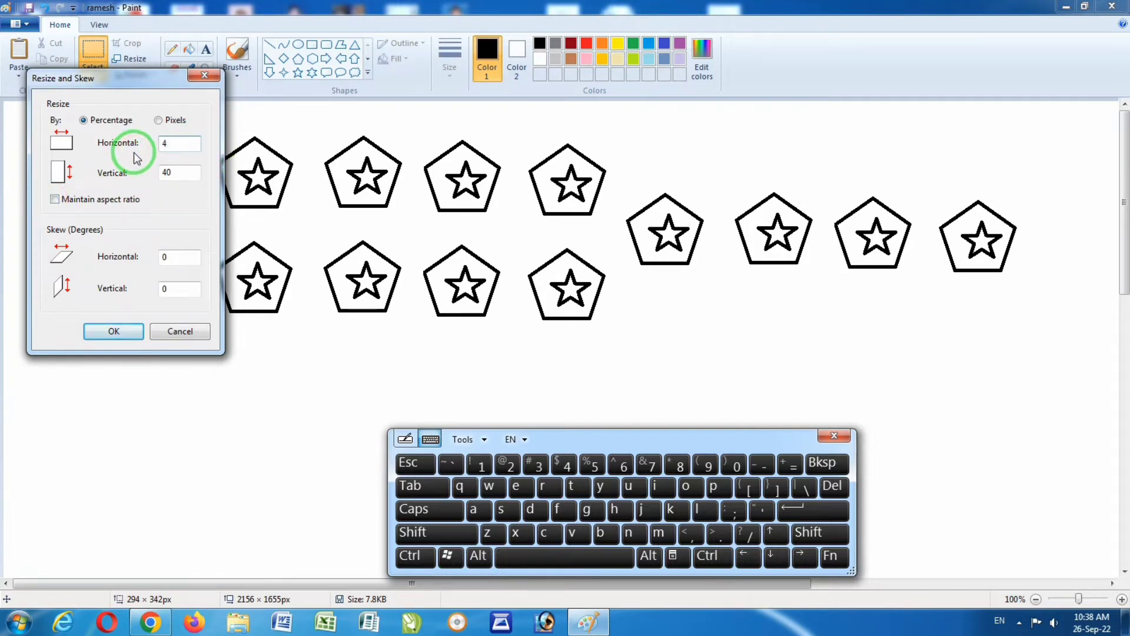
{"action": "type", "text": "6"}
{"action": "left_click_drag", "start_coordinate": [195, 169], "coordinate": [121, 176]}
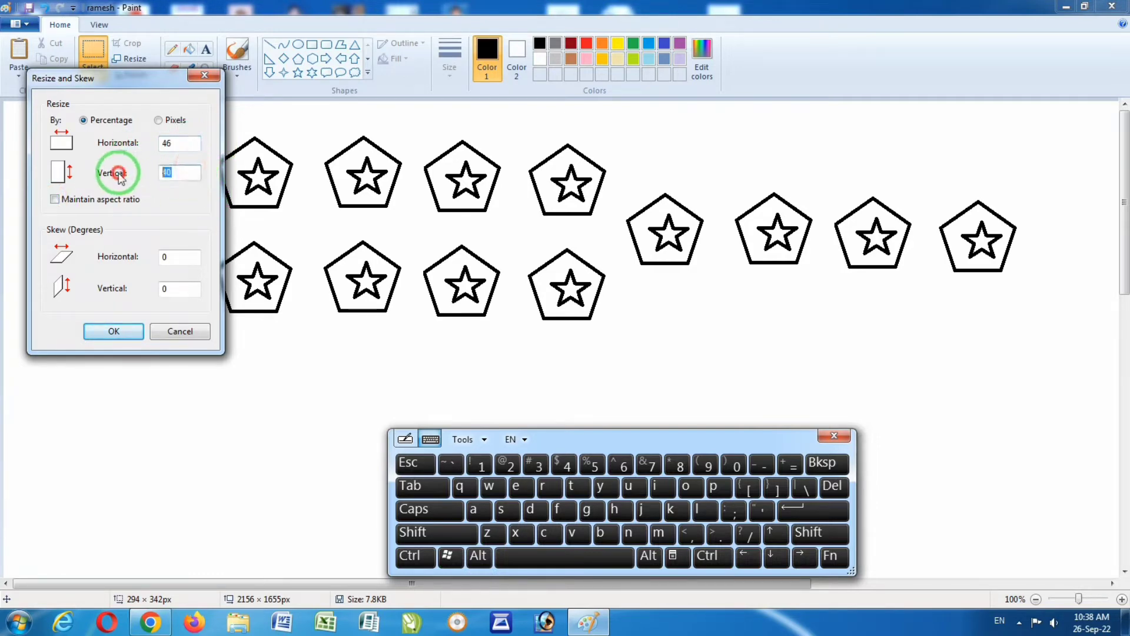
{"action": "type", "text": "50"}
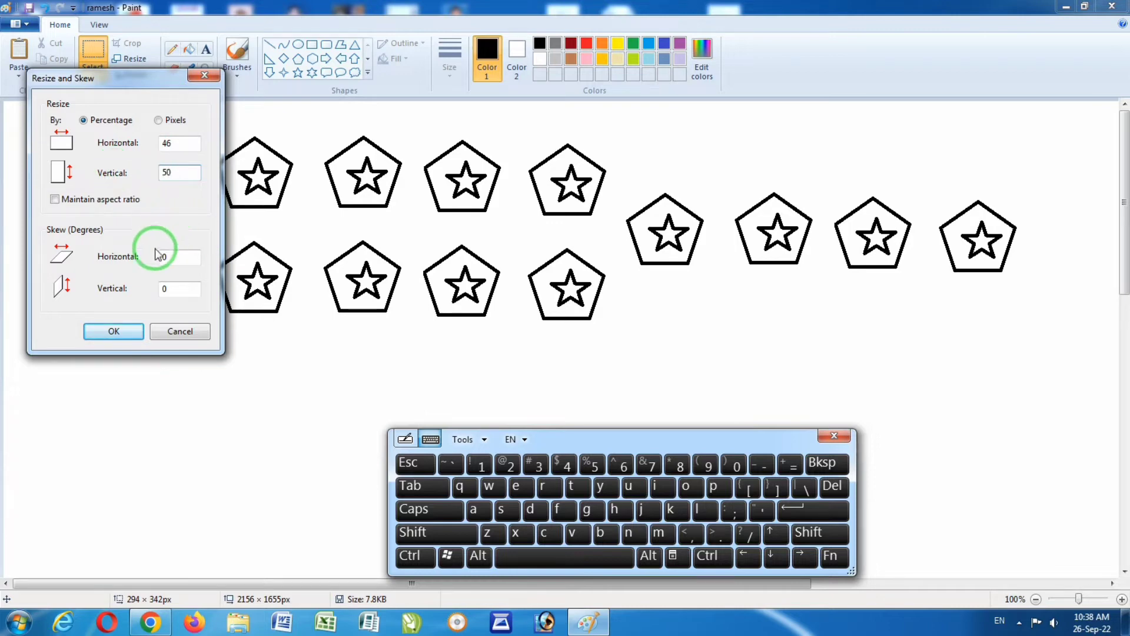
{"action": "left_click", "coordinate": [185, 173]}
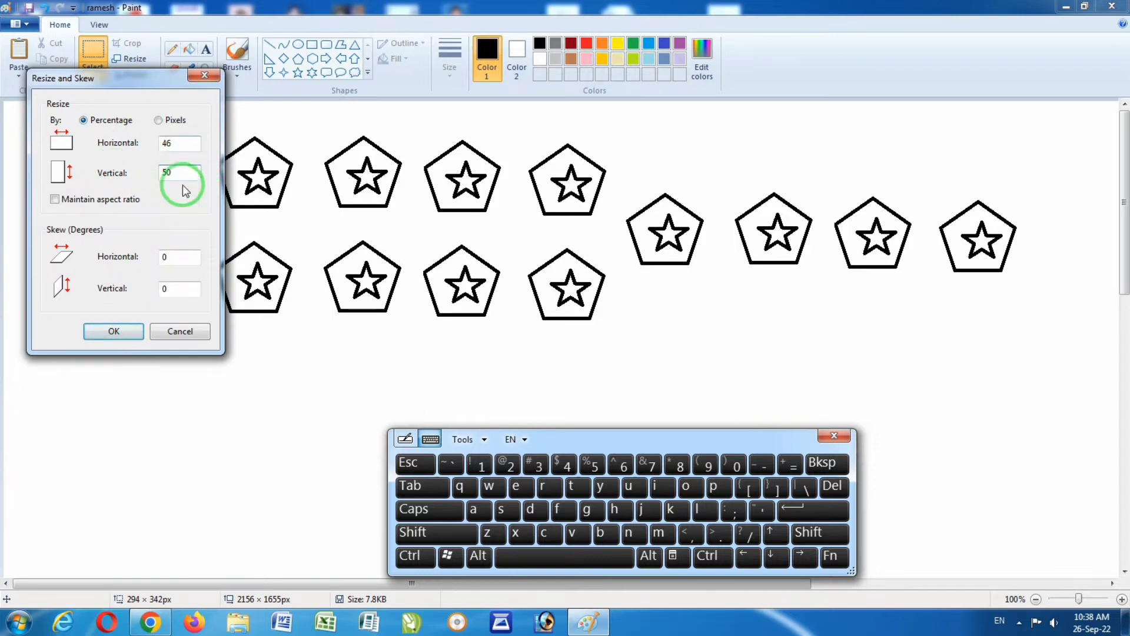
{"action": "left_click", "coordinate": [113, 332]}
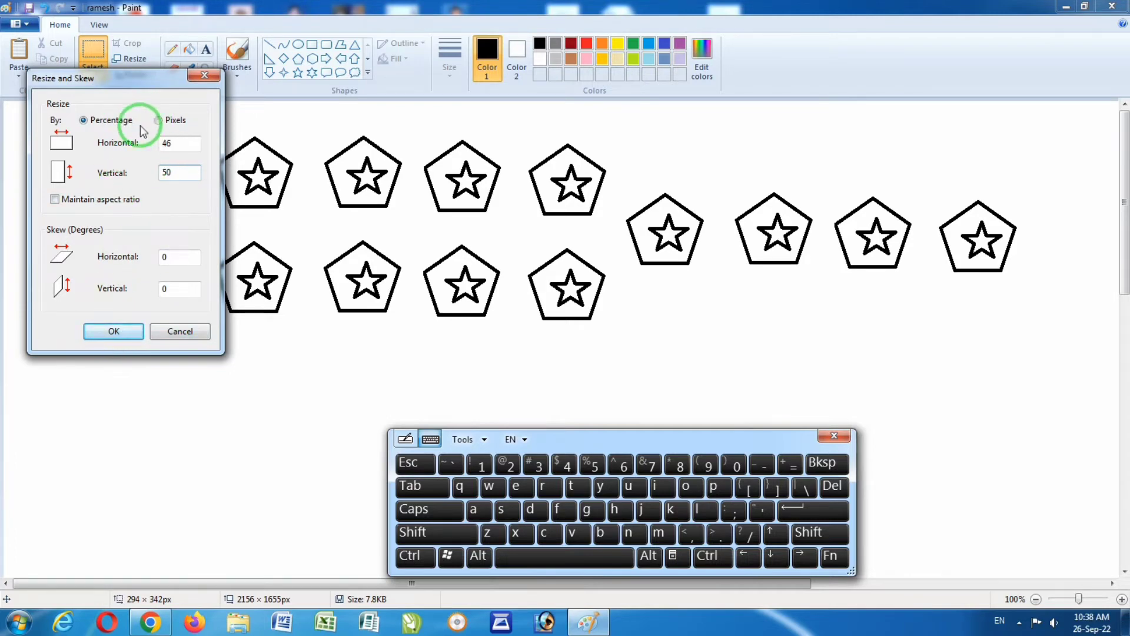
{"action": "left_click", "coordinate": [124, 334]}
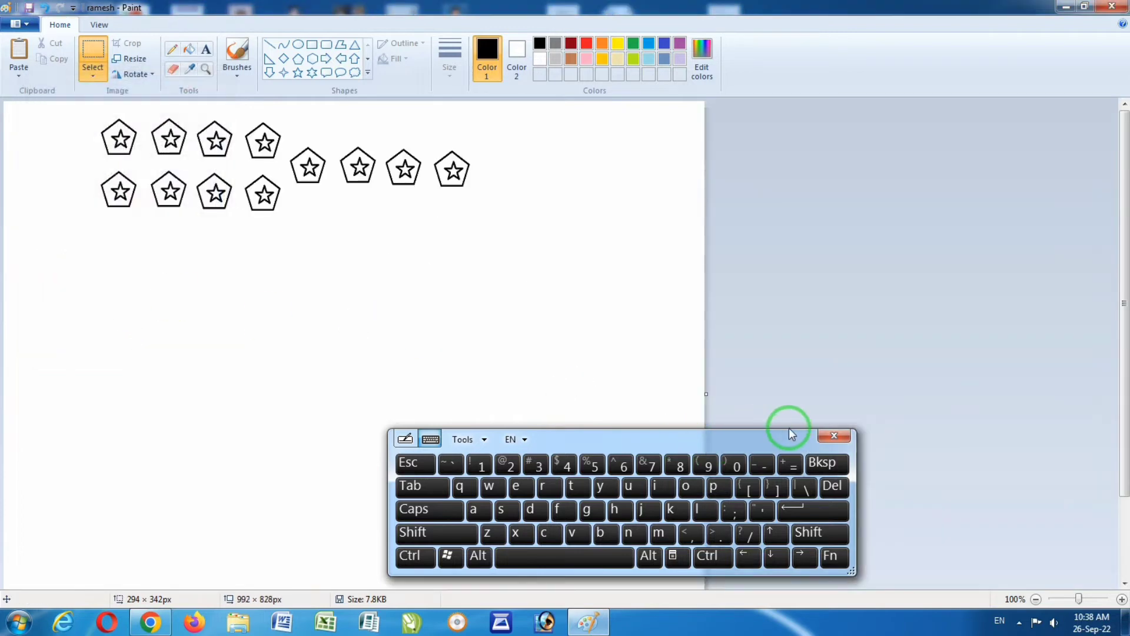
- Dismiss the on-screen keyboard and resize the picture to 40 percent in both directions with the aspect ratio maintained
{"action": "left_click", "coordinate": [833, 435]}
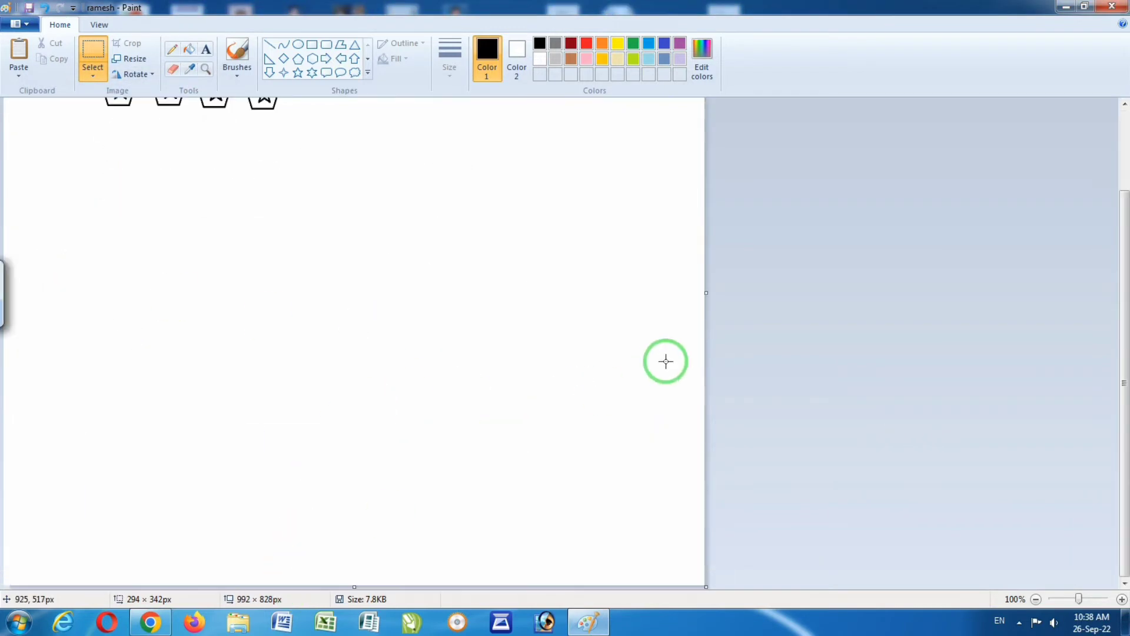
{"action": "left_click", "coordinate": [135, 58]}
{"action": "left_click_drag", "start_coordinate": [174, 134], "coordinate": [96, 128]}
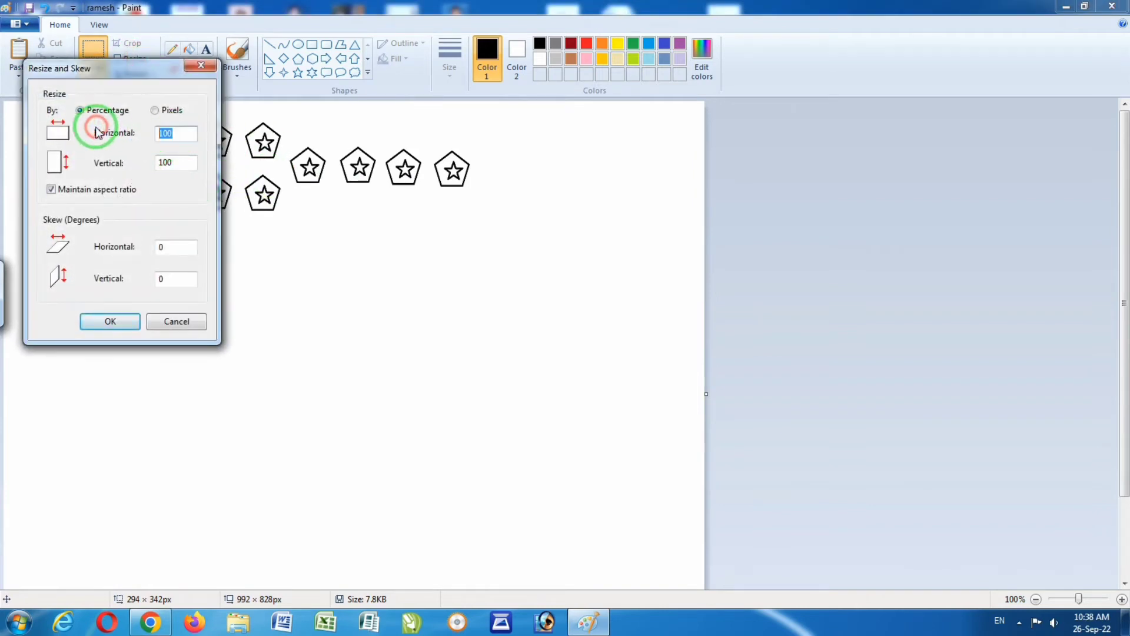
{"action": "left_click_drag", "start_coordinate": [194, 158], "coordinate": [106, 167]}
{"action": "type", "text": "4"}
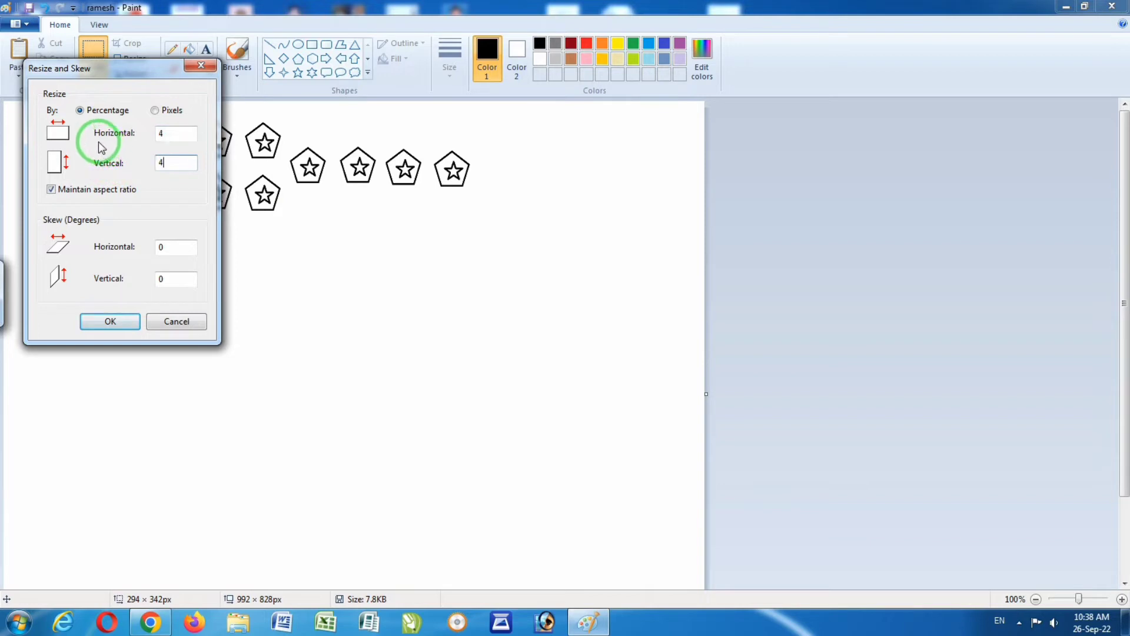
{"action": "type", "text": "0"}
{"action": "left_click", "coordinate": [110, 322]}
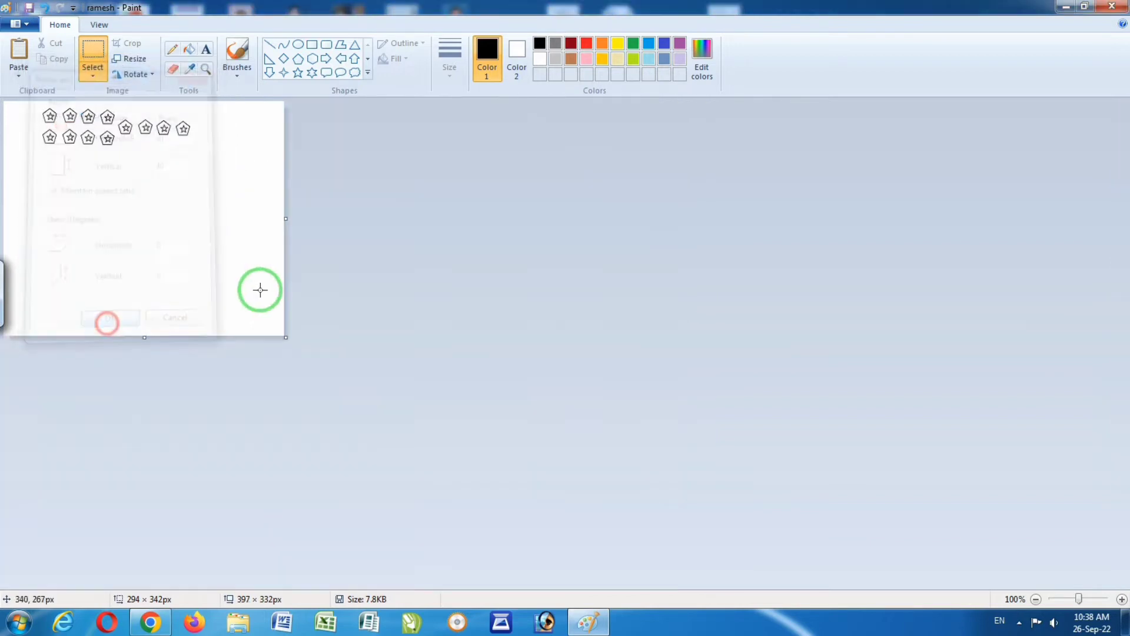
- Enlarge the canvas around the shrunken star pentagons to about 1594 × 698 px
{"action": "left_click", "coordinate": [133, 58]}
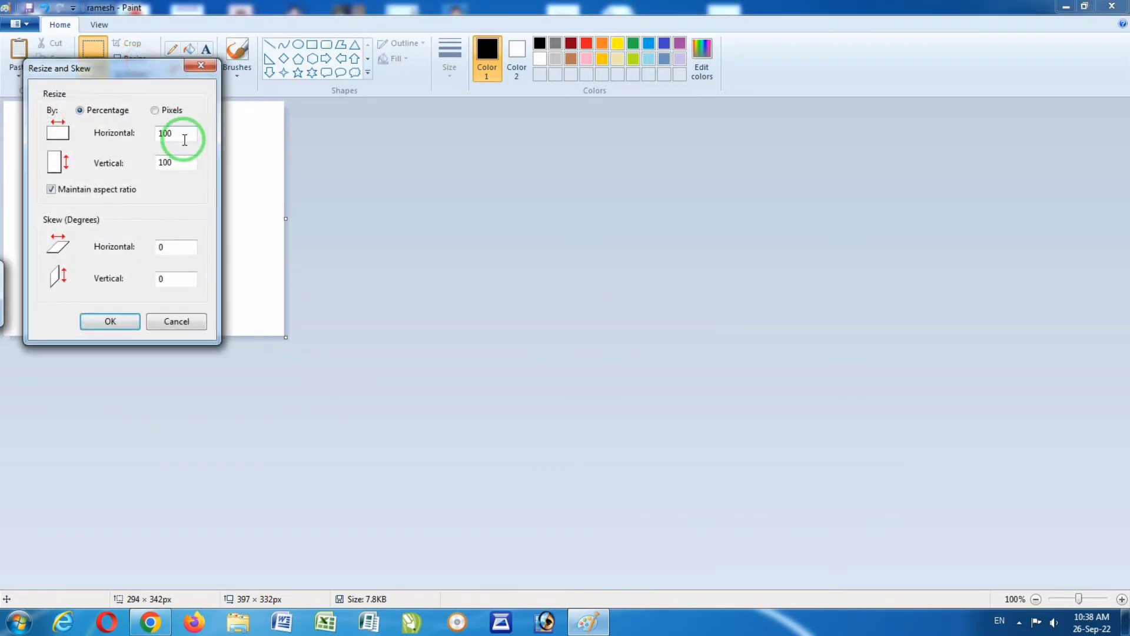
{"action": "left_click", "coordinate": [125, 322]}
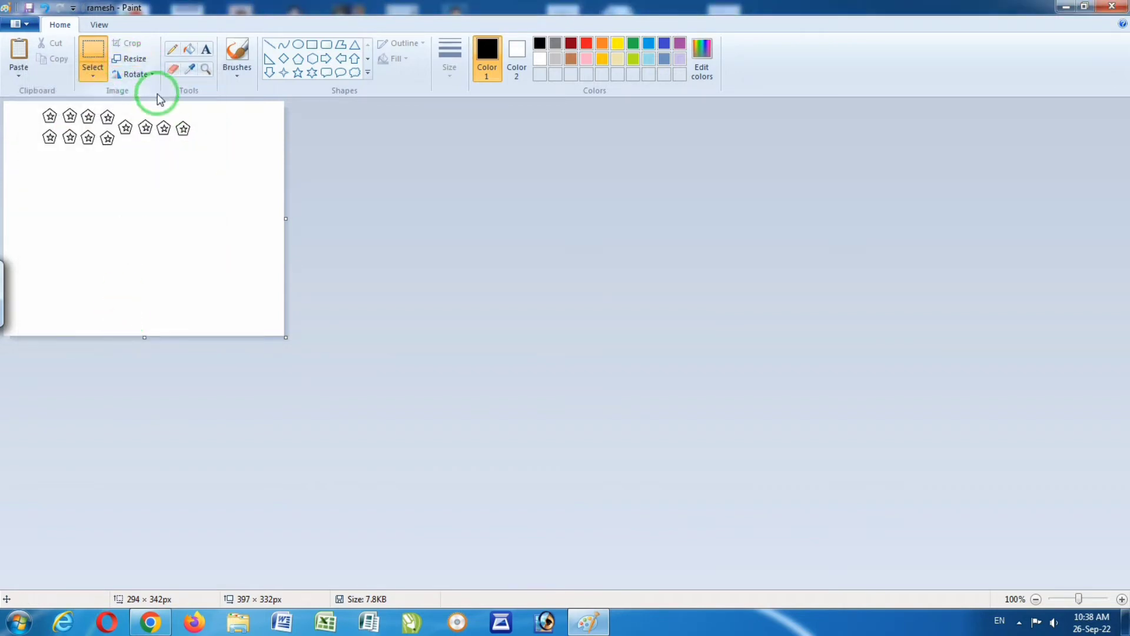
{"action": "left_click_drag", "start_coordinate": [286, 337], "coordinate": [1123, 596]}
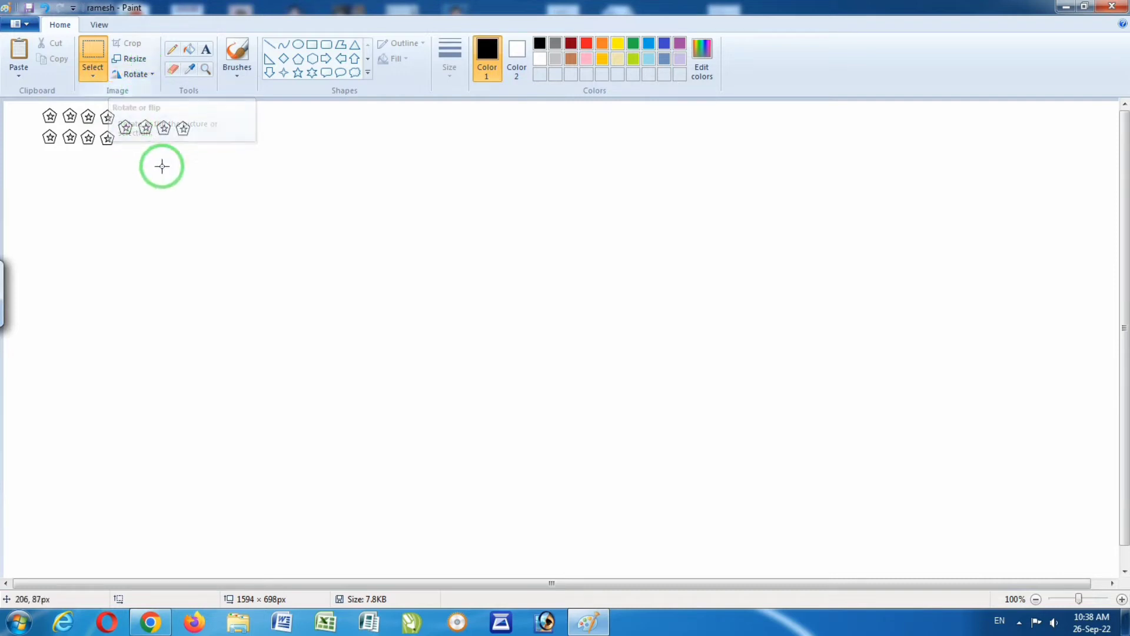
- Add the text "sdf" with the Text tool in the empty middle of the canvas
{"action": "left_click_drag", "start_coordinate": [170, 169], "coordinate": [417, 336]}
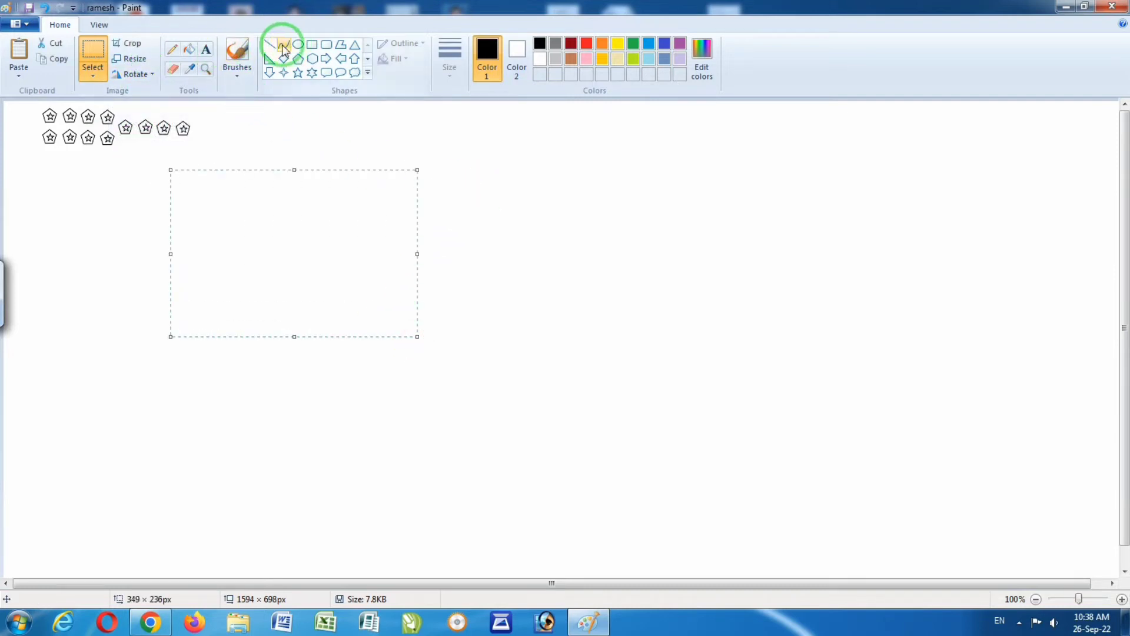
{"action": "left_click", "coordinate": [205, 48]}
{"action": "left_click", "coordinate": [633, 288]}
{"action": "type", "text": "sdf"}
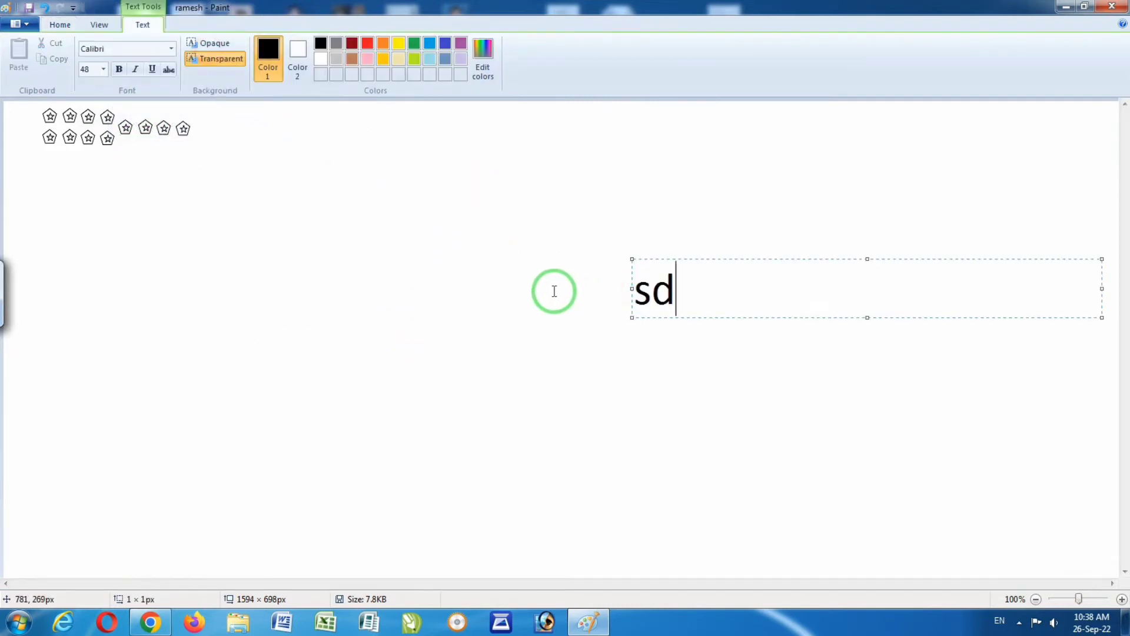
- Start a new blank picture without saving the changes to ramesh.png
{"action": "left_click", "coordinate": [27, 30]}
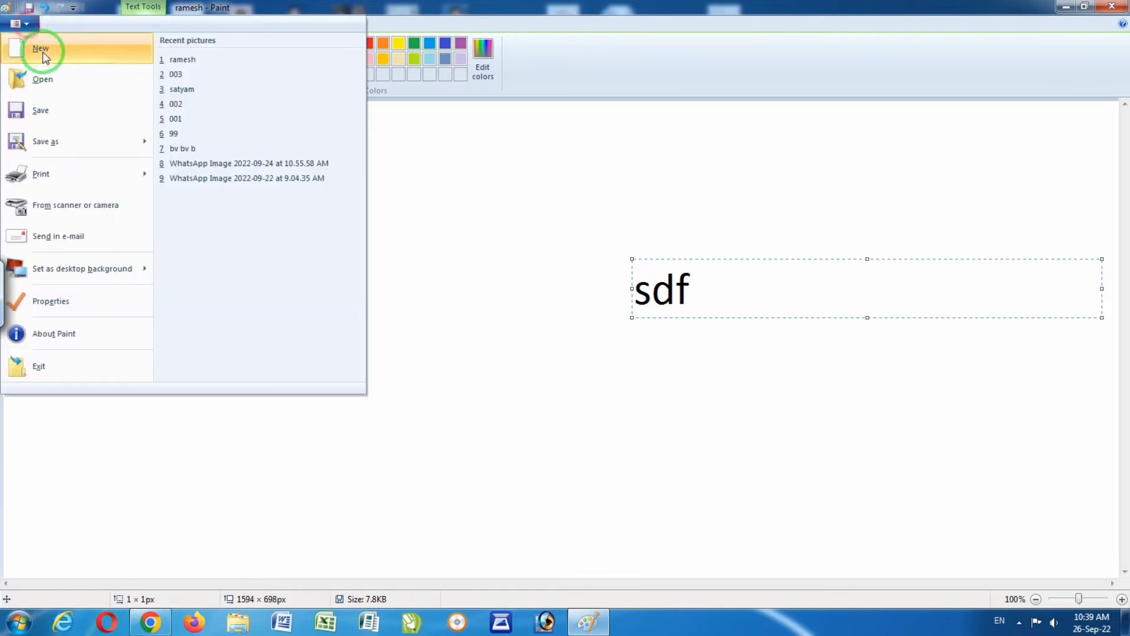
{"action": "left_click", "coordinate": [47, 47]}
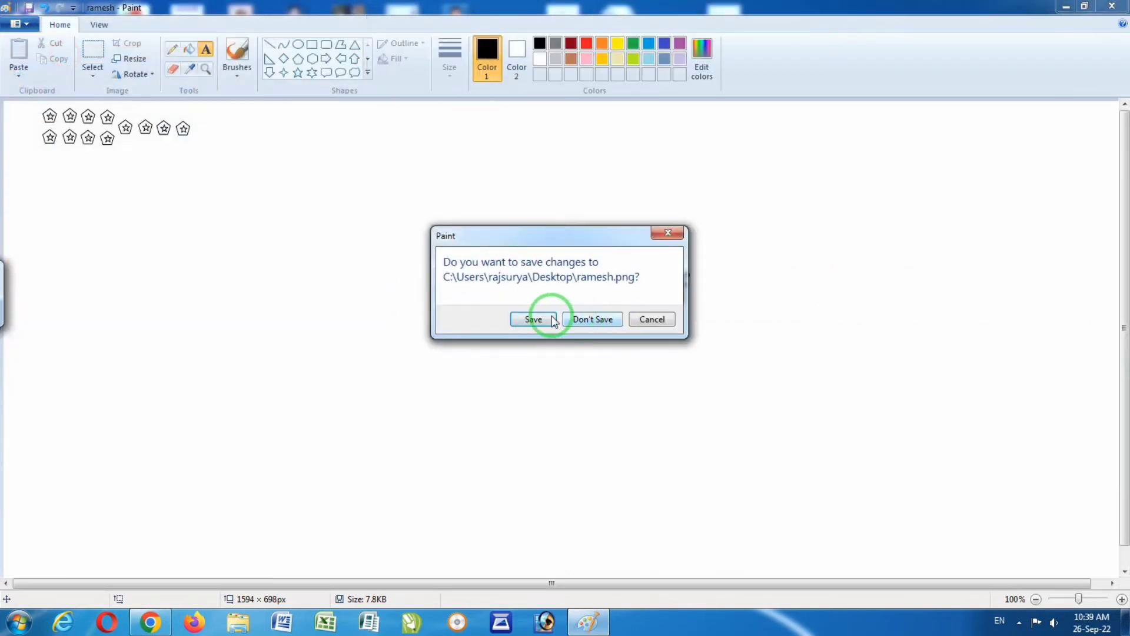
{"action": "left_click", "coordinate": [577, 319]}
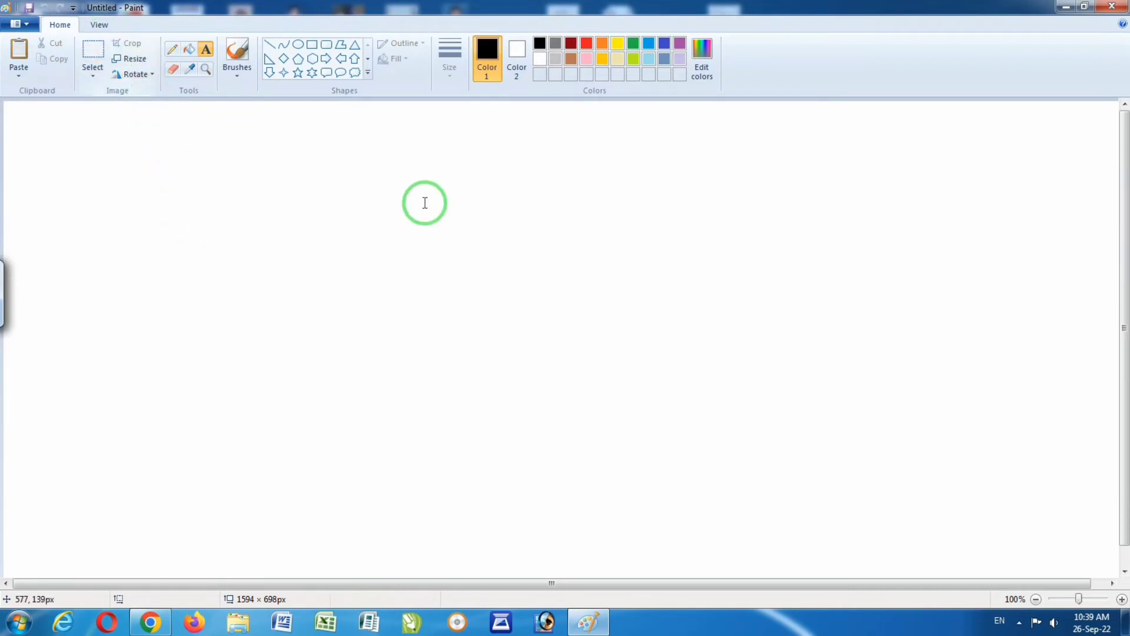
- Draw a closed half-arrow pointing downward with the Polygon shape, about 114 × 333 px, in the upper-left area of the canvas
{"action": "left_click", "coordinate": [339, 46]}
{"action": "left_click_drag", "start_coordinate": [265, 159], "coordinate": [335, 312]}
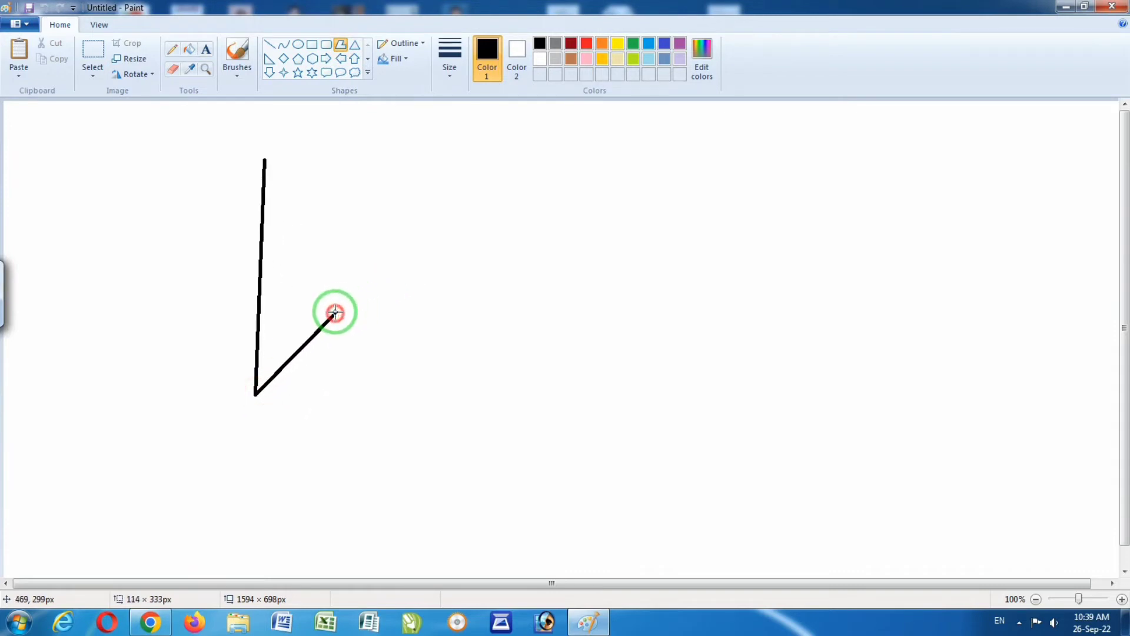
{"action": "left_click", "coordinate": [335, 312]}
{"action": "left_click", "coordinate": [286, 308]}
{"action": "left_click", "coordinate": [292, 165]}
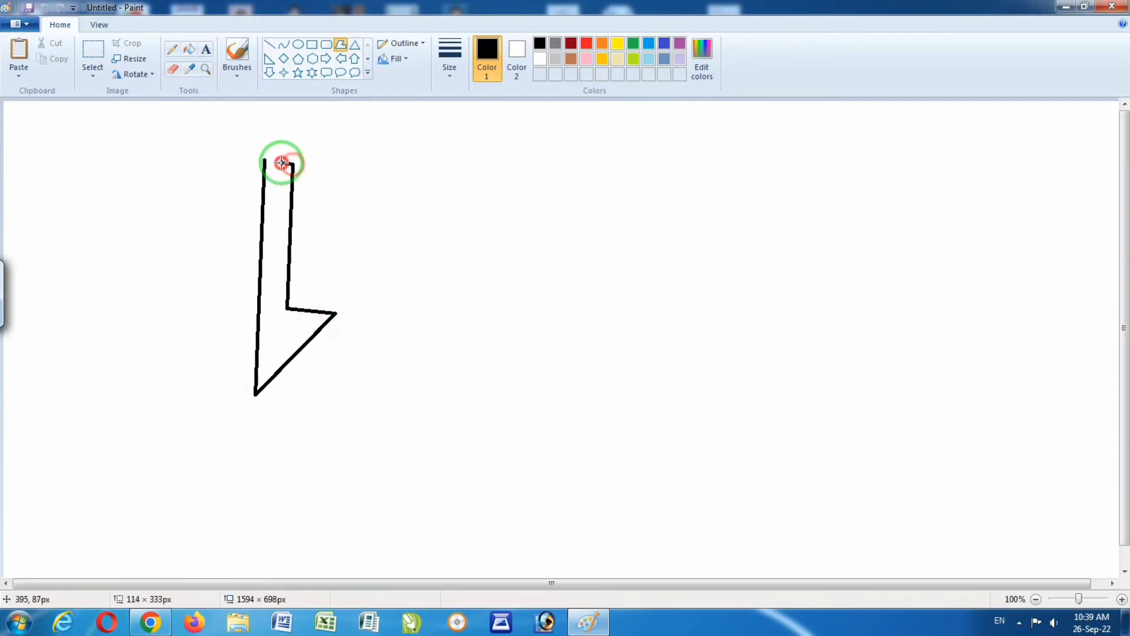
{"action": "left_click", "coordinate": [264, 156]}
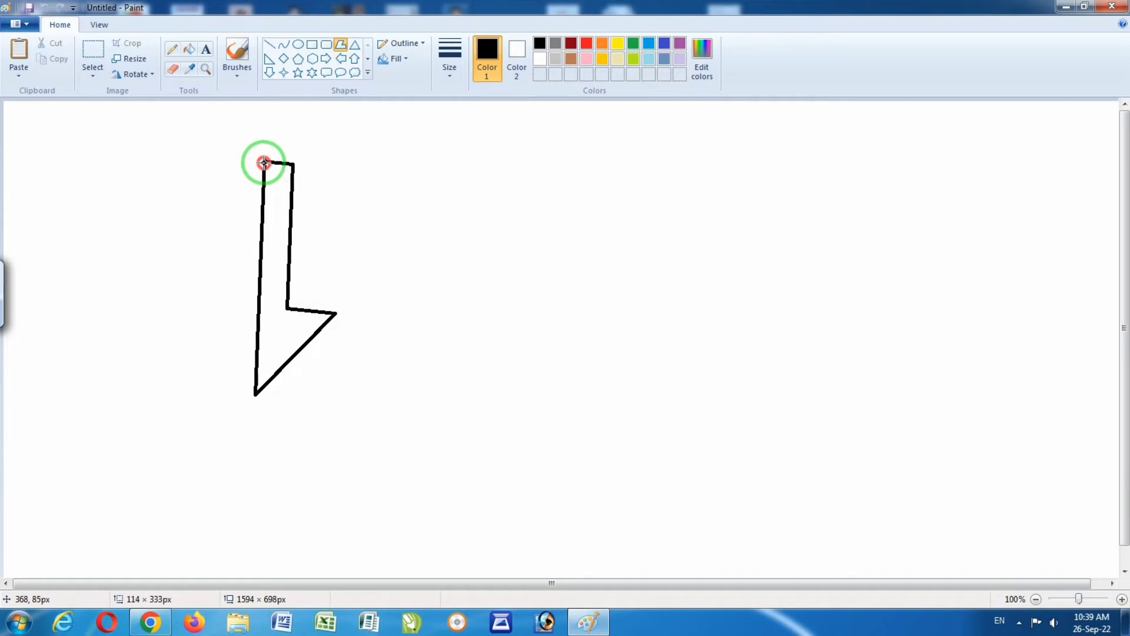
{"action": "left_click", "coordinate": [356, 165]}
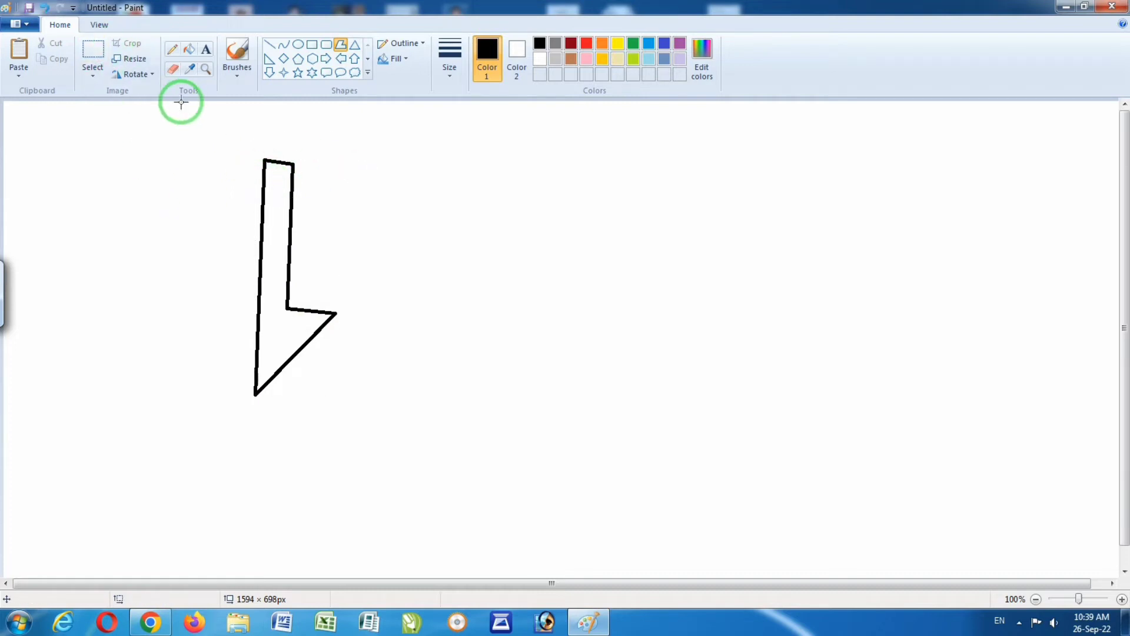
- Rotate the picture right by 90° four times to turn the half-arrow through a full circle
{"action": "left_click", "coordinate": [152, 73]}
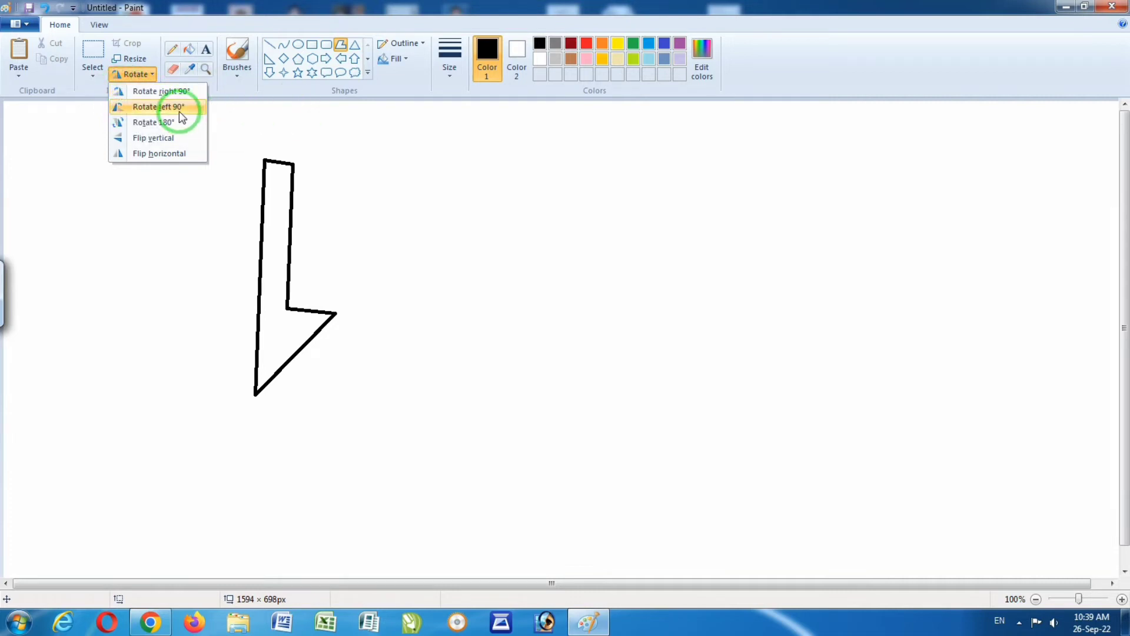
{"action": "left_click", "coordinate": [172, 93]}
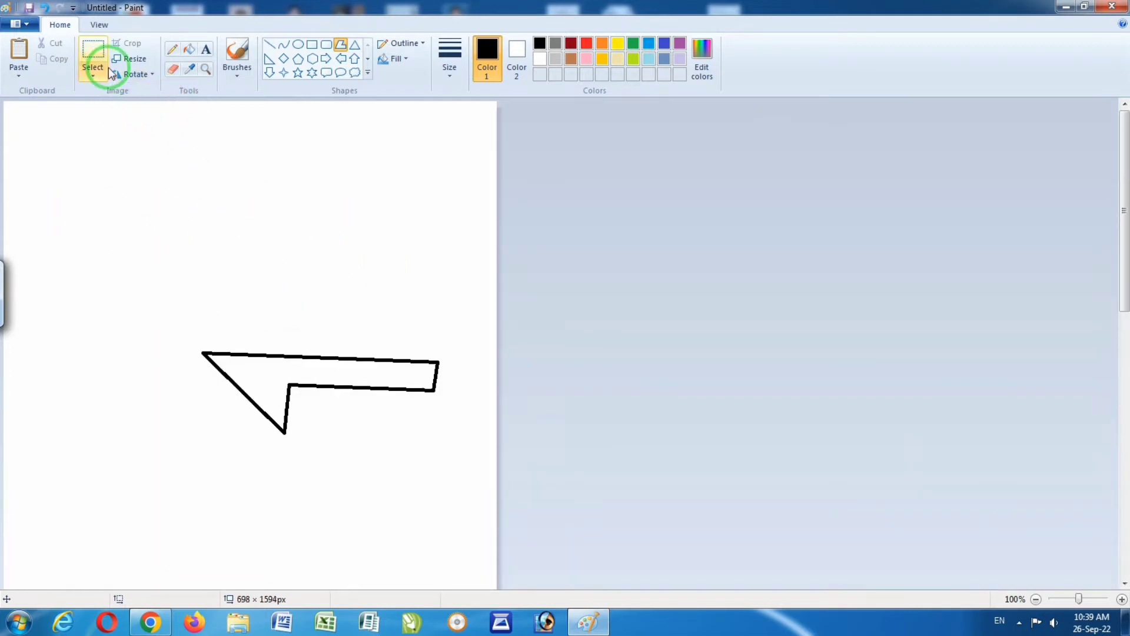
{"action": "left_click", "coordinate": [141, 74]}
{"action": "left_click", "coordinate": [172, 94]}
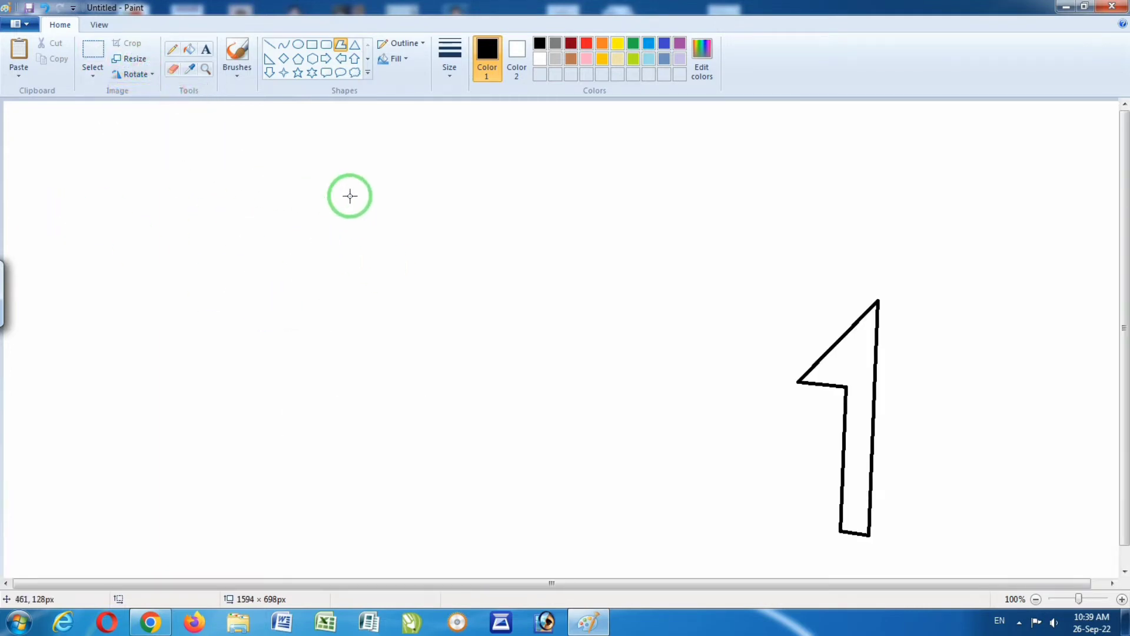
{"action": "left_click", "coordinate": [134, 75]}
{"action": "left_click", "coordinate": [163, 93]}
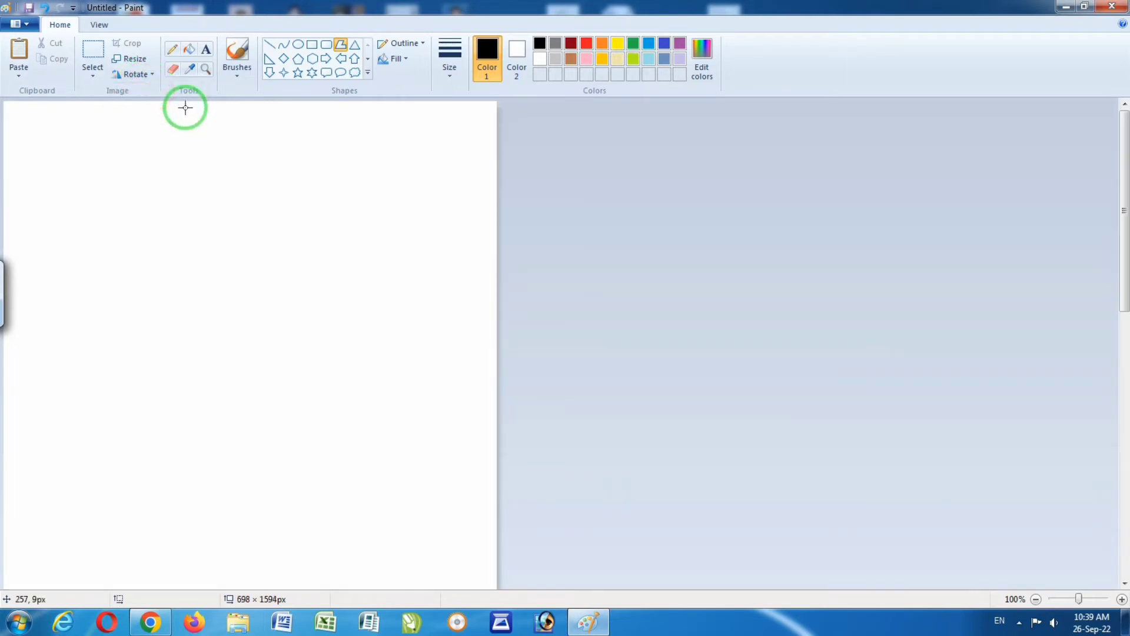
{"action": "left_click", "coordinate": [135, 58]}
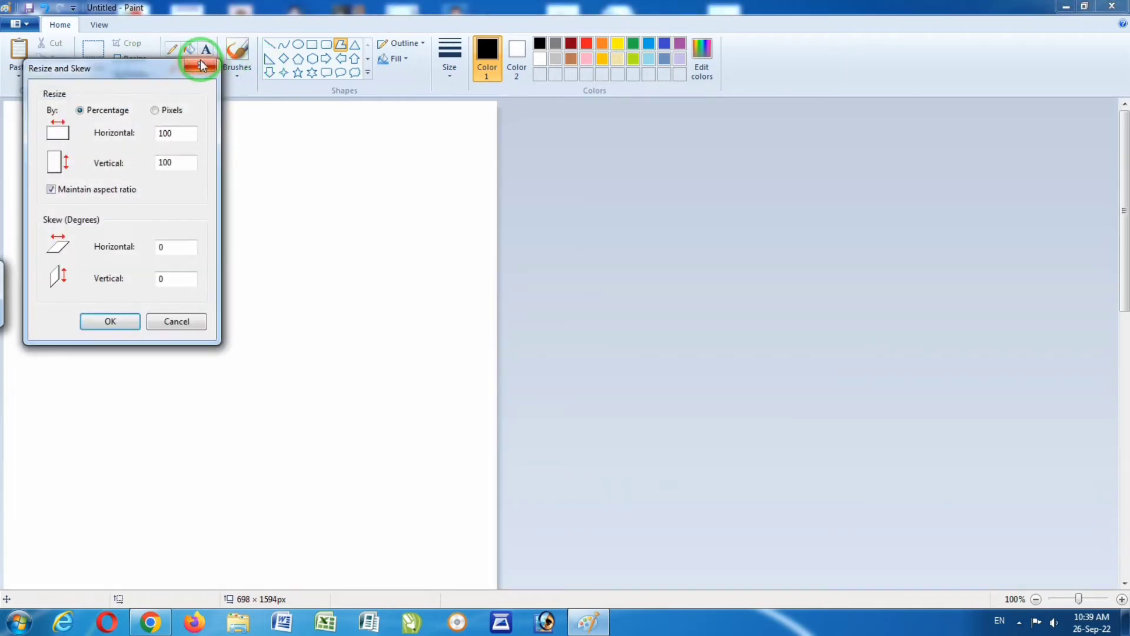
{"action": "left_click", "coordinate": [200, 64]}
{"action": "left_click", "coordinate": [134, 74]}
{"action": "left_click", "coordinate": [161, 93]}
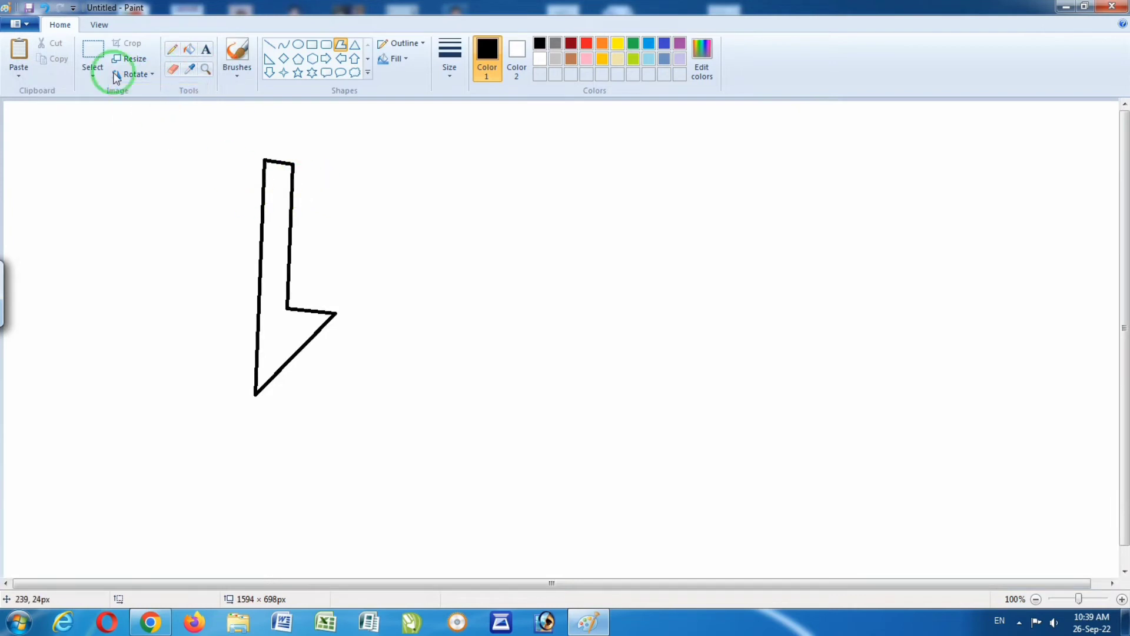
- Rotate the picture left by 90° four times to turn the half-arrow through a full circle
{"action": "left_click", "coordinate": [154, 75]}
{"action": "left_click", "coordinate": [179, 112]}
{"action": "left_click", "coordinate": [151, 76]}
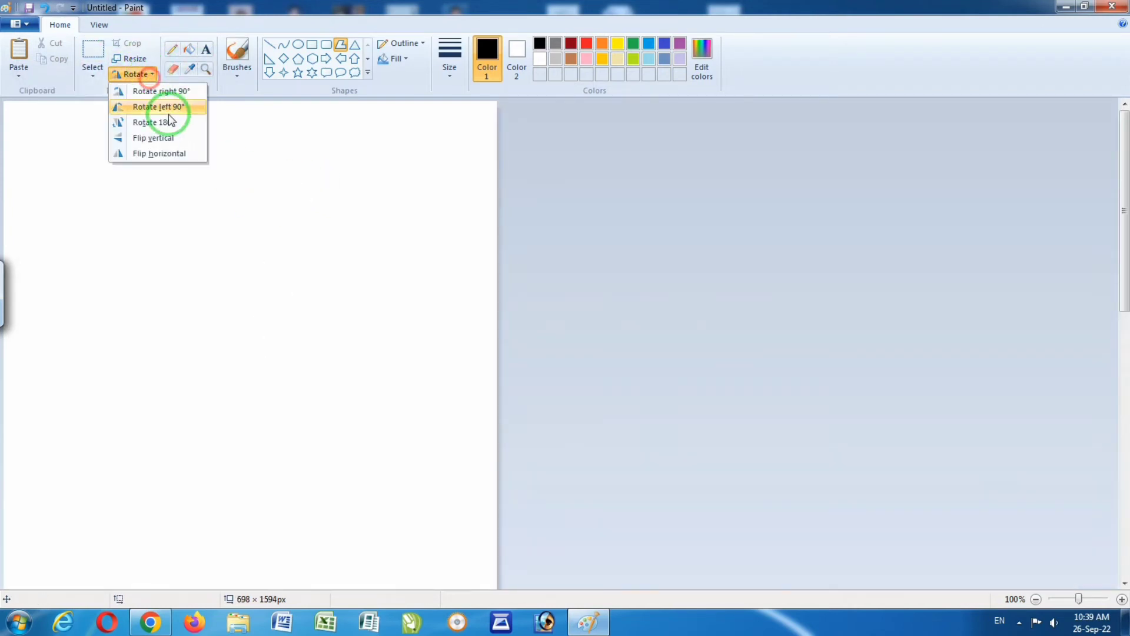
{"action": "left_click", "coordinate": [159, 107]}
{"action": "left_click", "coordinate": [147, 75]}
{"action": "left_click", "coordinate": [160, 106]}
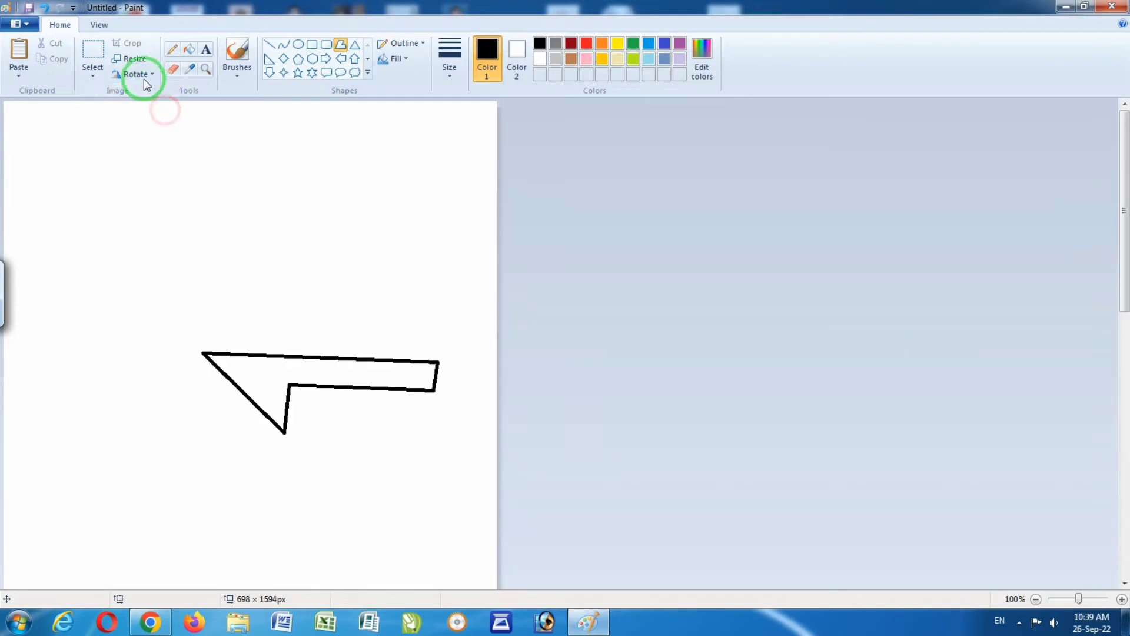
{"action": "left_click", "coordinate": [146, 75]}
{"action": "left_click", "coordinate": [163, 107]}
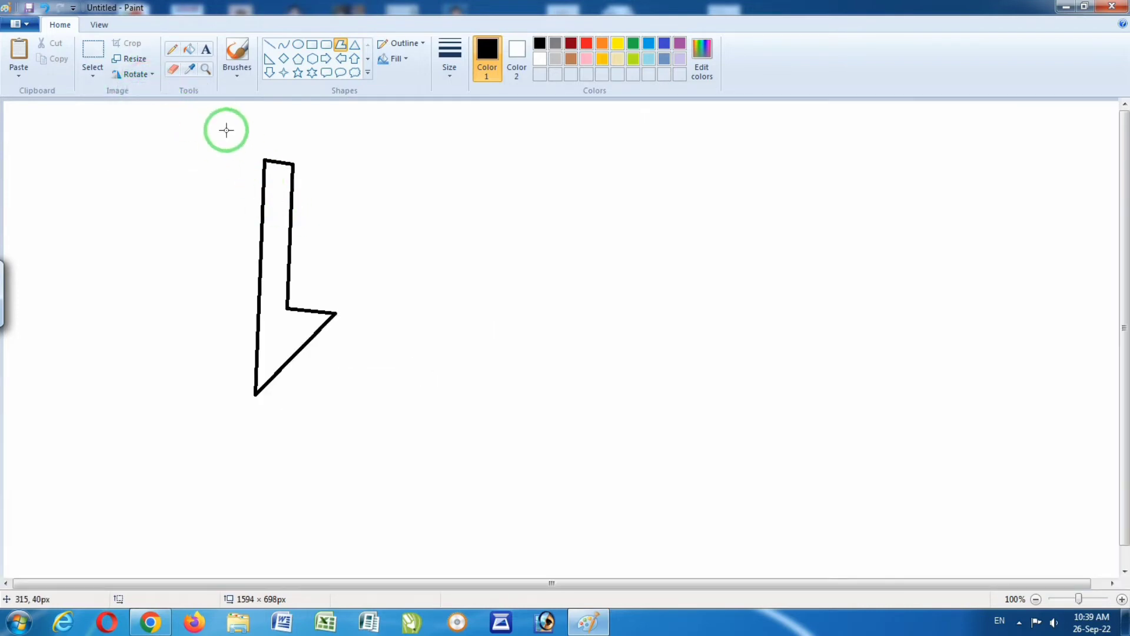
- Rotate the picture by 180° twice
{"action": "left_click", "coordinate": [144, 75]}
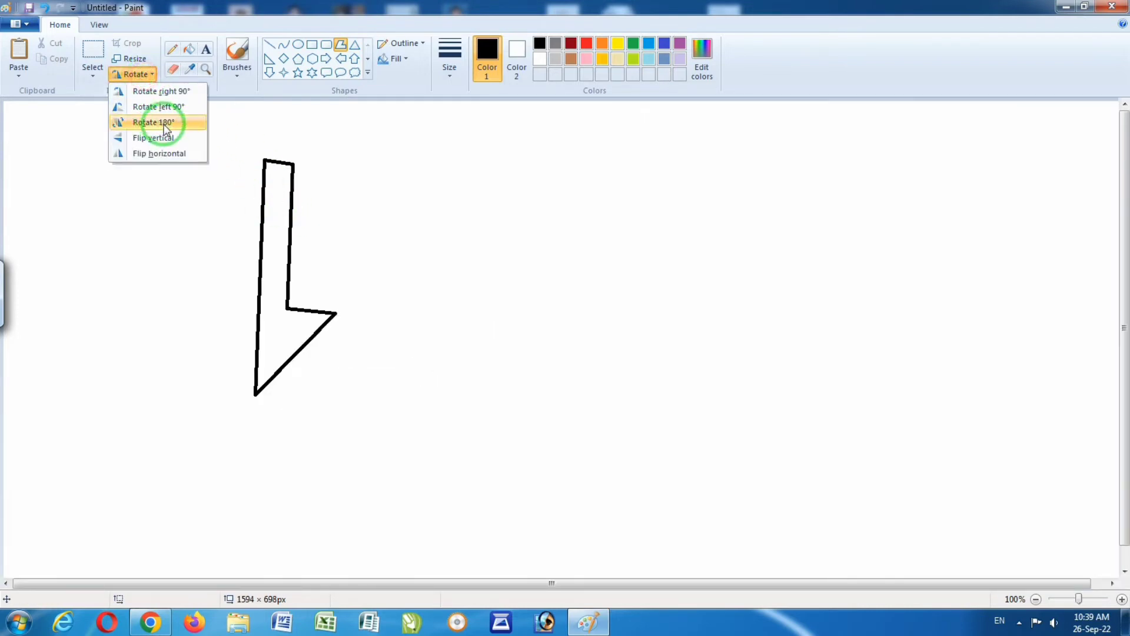
{"action": "left_click", "coordinate": [163, 124]}
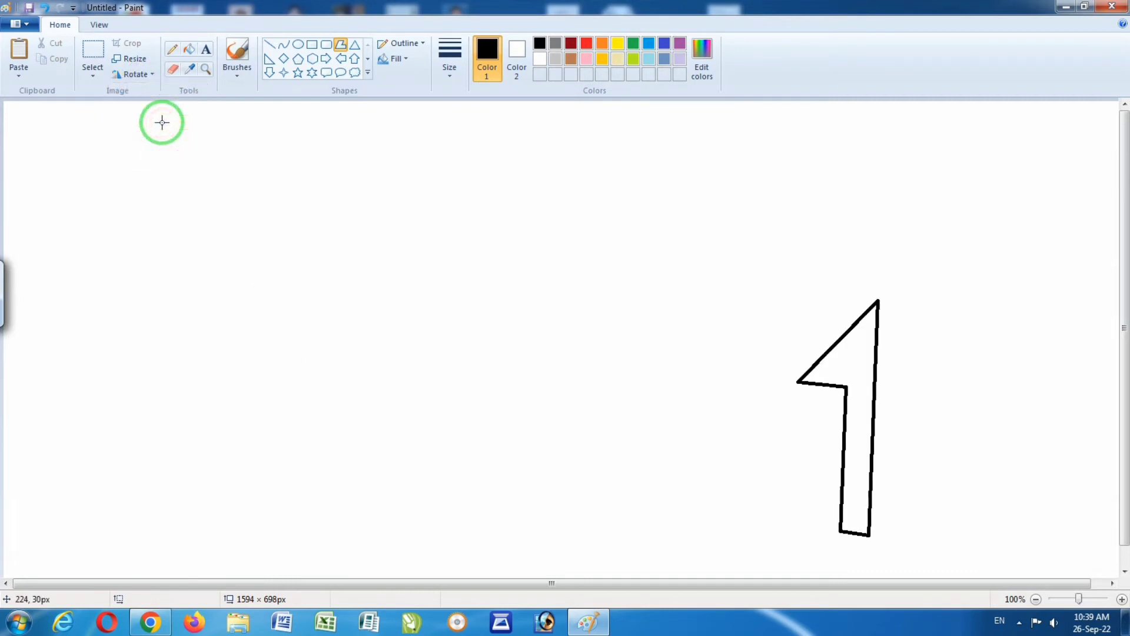
{"action": "left_click", "coordinate": [149, 75]}
{"action": "left_click", "coordinate": [172, 125]}
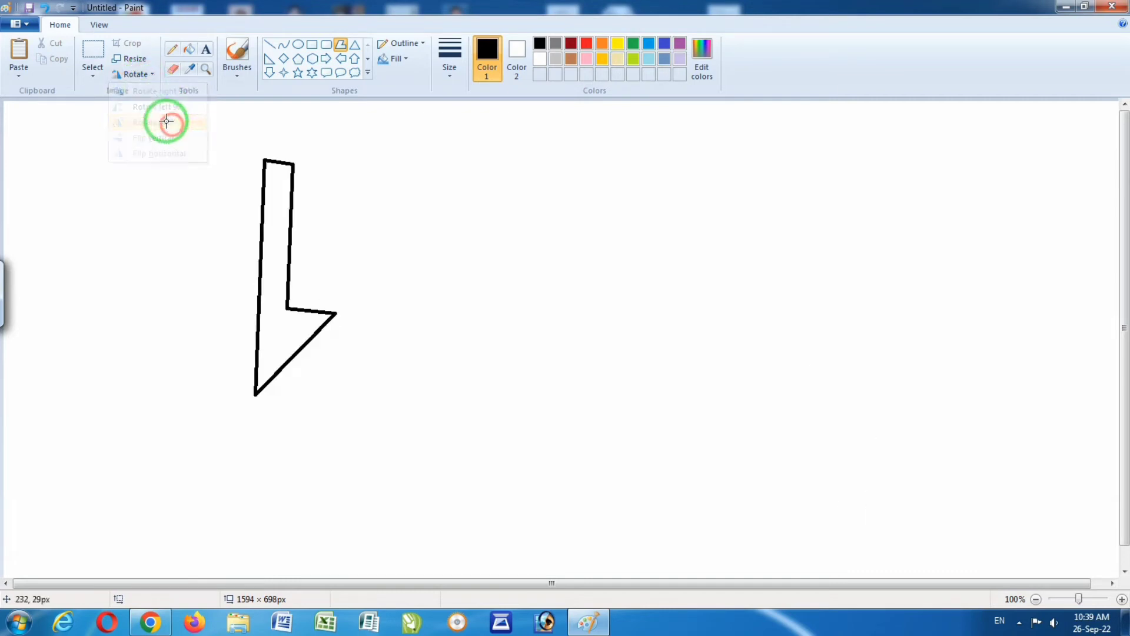
- Flip the picture vertically twice and horizontally twice
{"action": "left_click", "coordinate": [147, 75]}
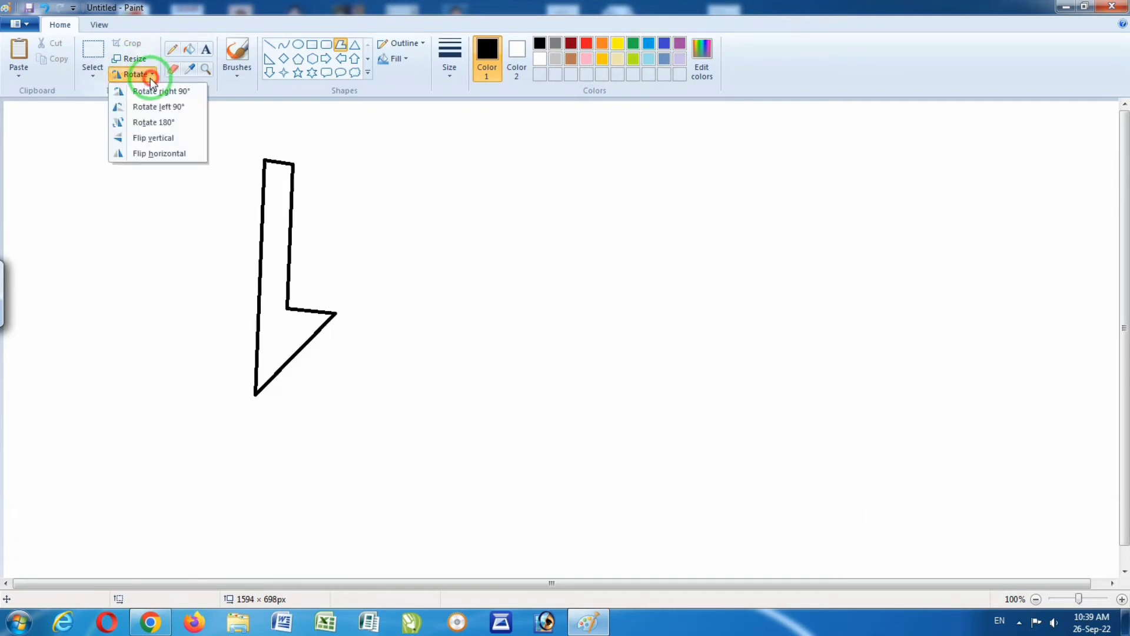
{"action": "left_click", "coordinate": [161, 137]}
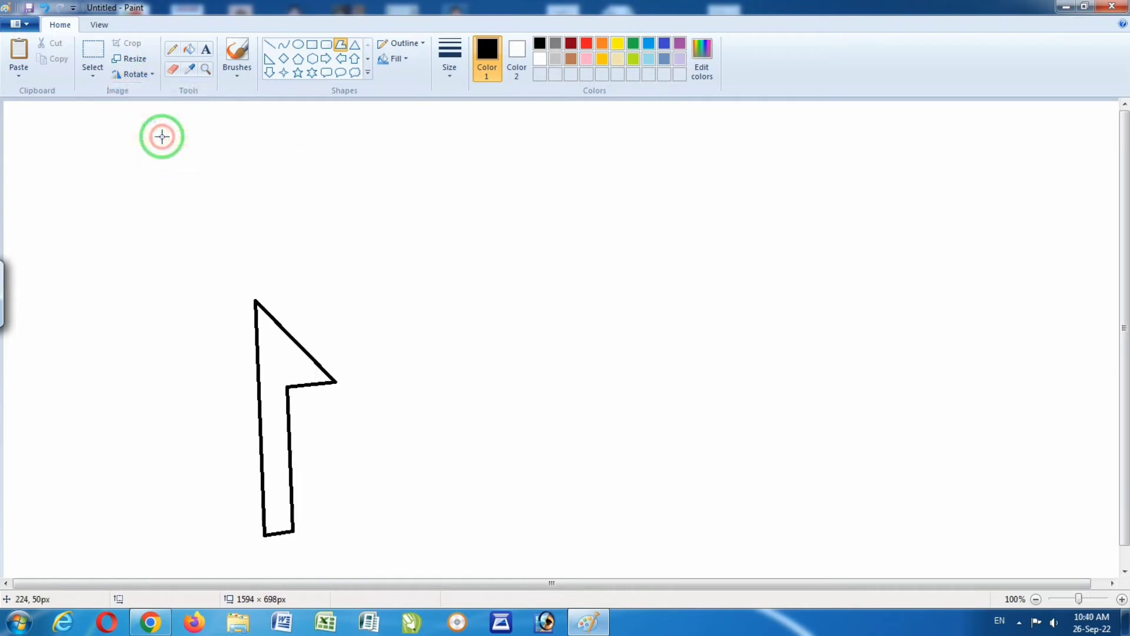
{"action": "left_click", "coordinate": [145, 75]}
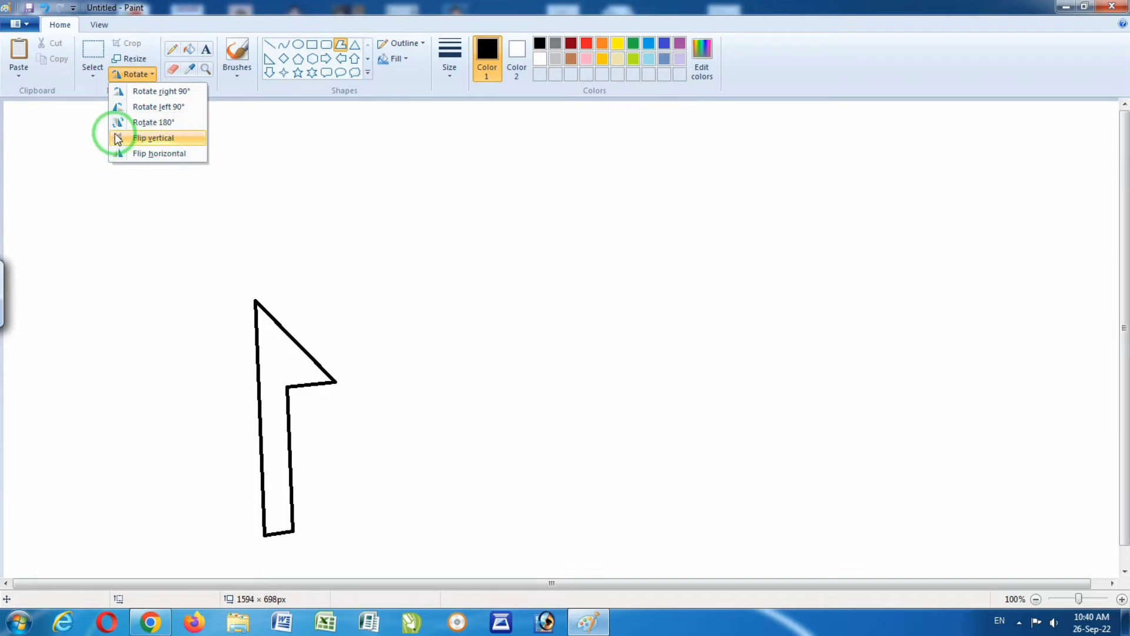
{"action": "left_click", "coordinate": [159, 137]}
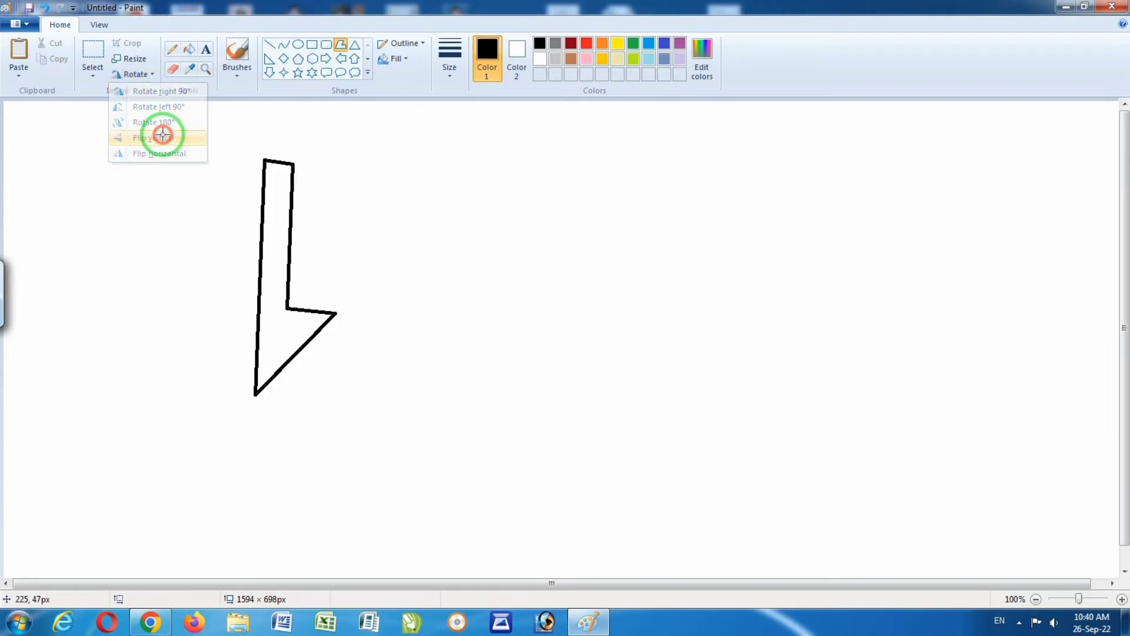
{"action": "left_click", "coordinate": [133, 75]}
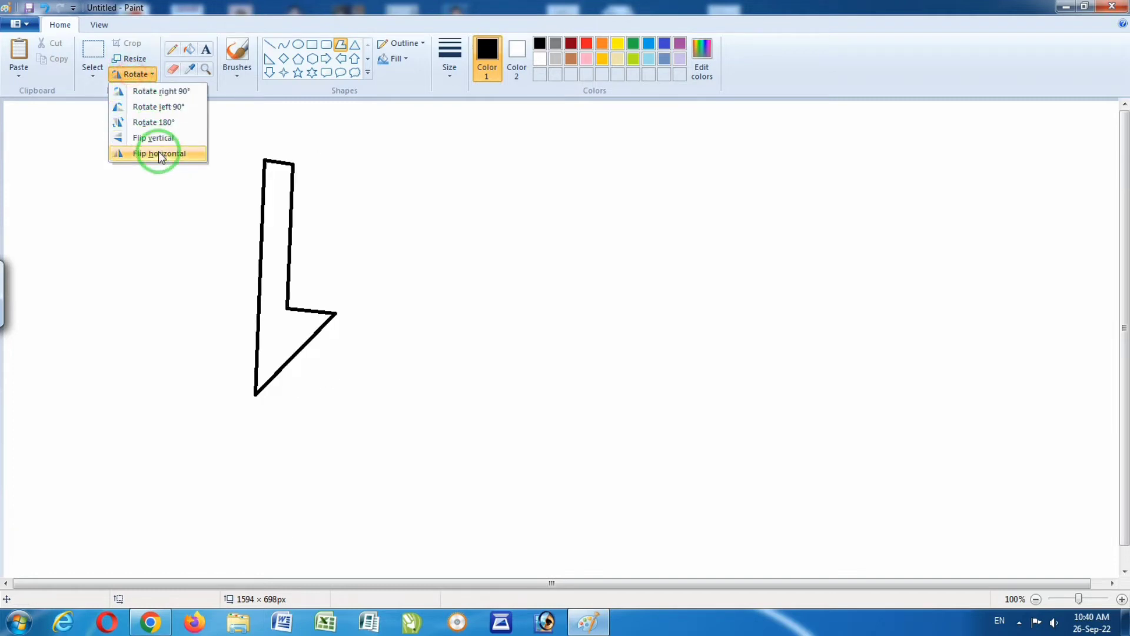
{"action": "left_click", "coordinate": [158, 151]}
{"action": "left_click", "coordinate": [143, 74]}
{"action": "left_click", "coordinate": [156, 152]}
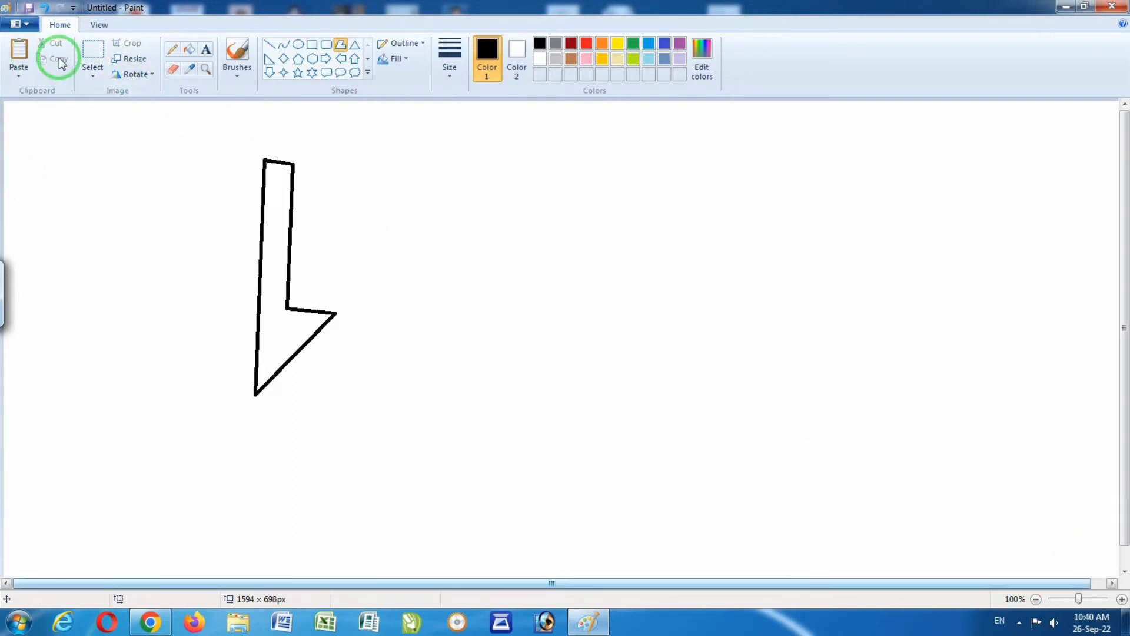
- Select a rectangular area of about 276 × 432 px around the half-arrow and delete it
{"action": "left_click", "coordinate": [102, 55]}
{"action": "mouse_move", "coordinate": [200, 142]}
{"action": "left_mouse_down"}
{"action": "mouse_move", "coordinate": [399, 383]}
{"action": "mouse_move", "coordinate": [394, 447]}
{"action": "left_mouse_up"}
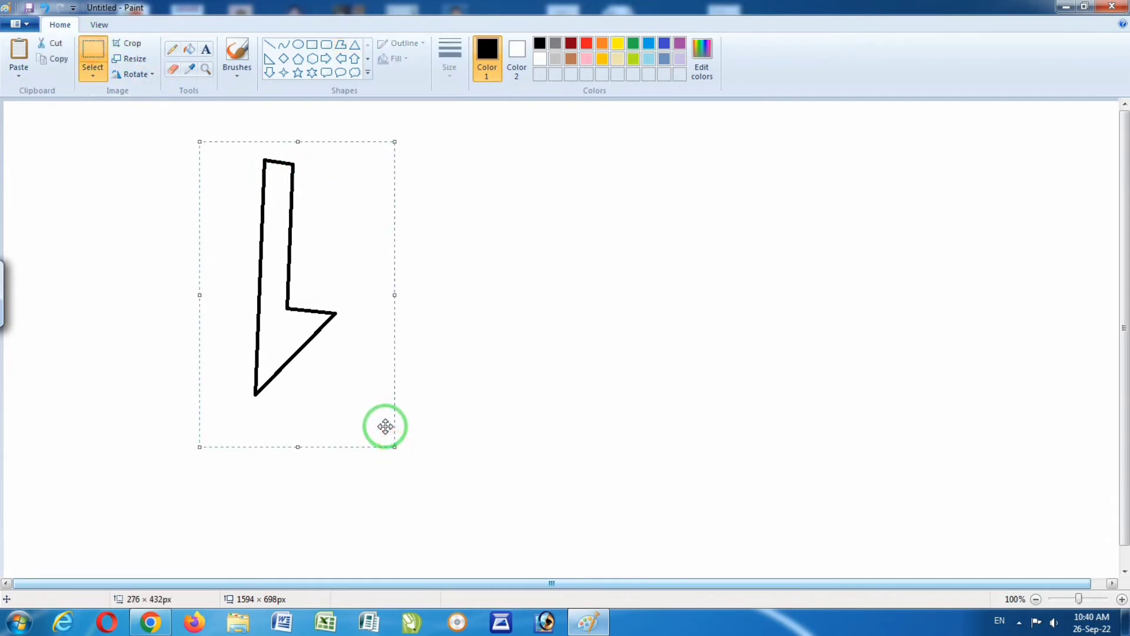
{"action": "key", "text": "Delete"}
- Draw a short wavy line and a row of four overlapping hill outlines across the canvas with the Pencil
{"action": "left_click", "coordinate": [206, 51]}
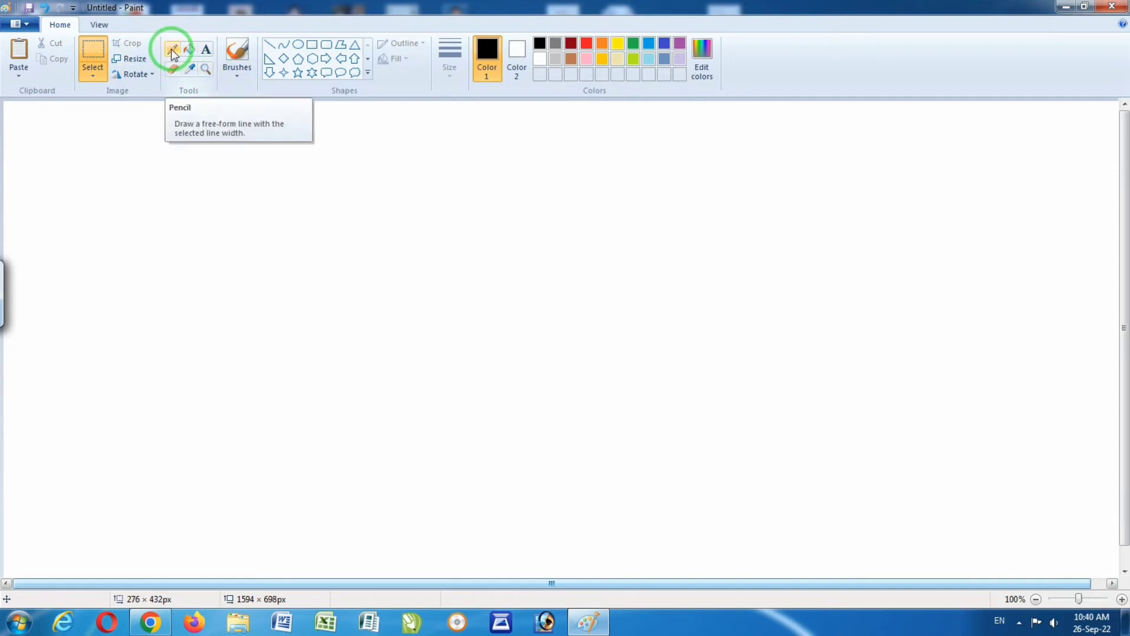
{"action": "left_click", "coordinate": [174, 52]}
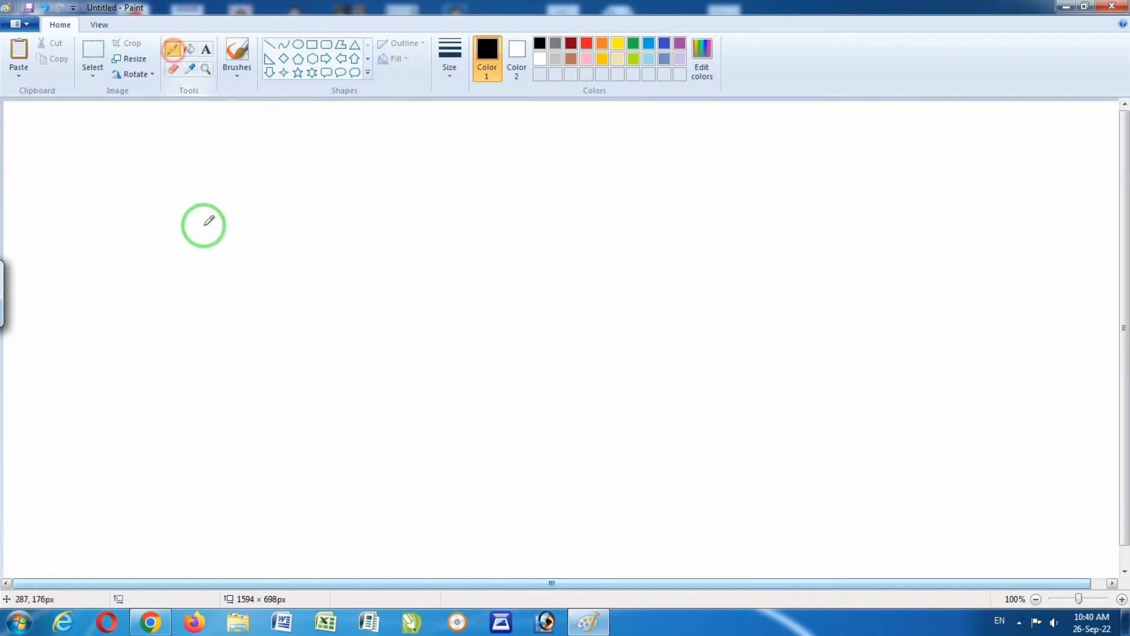
{"action": "mouse_move", "coordinate": [205, 171]}
{"action": "left_mouse_down"}
{"action": "mouse_move", "coordinate": [219, 227]}
{"action": "mouse_move", "coordinate": [241, 212]}
{"action": "mouse_move", "coordinate": [251, 245]}
{"action": "mouse_move", "coordinate": [270, 236]}
{"action": "mouse_move", "coordinate": [290, 190]}
{"action": "mouse_move", "coordinate": [315, 204]}
{"action": "left_mouse_up"}
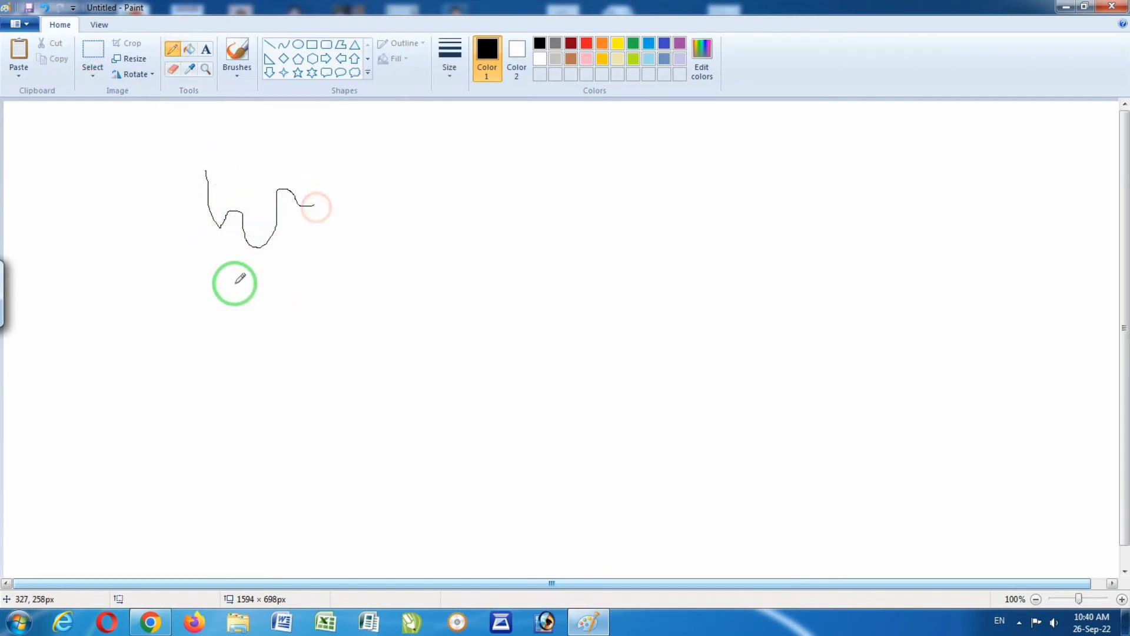
{"action": "mouse_move", "coordinate": [162, 320]}
{"action": "left_mouse_down"}
{"action": "mouse_move", "coordinate": [219, 269]}
{"action": "mouse_move", "coordinate": [381, 254]}
{"action": "mouse_move", "coordinate": [447, 303]}
{"action": "mouse_move", "coordinate": [447, 266]}
{"action": "mouse_move", "coordinate": [653, 313]}
{"action": "mouse_move", "coordinate": [683, 362]}
{"action": "left_mouse_up"}
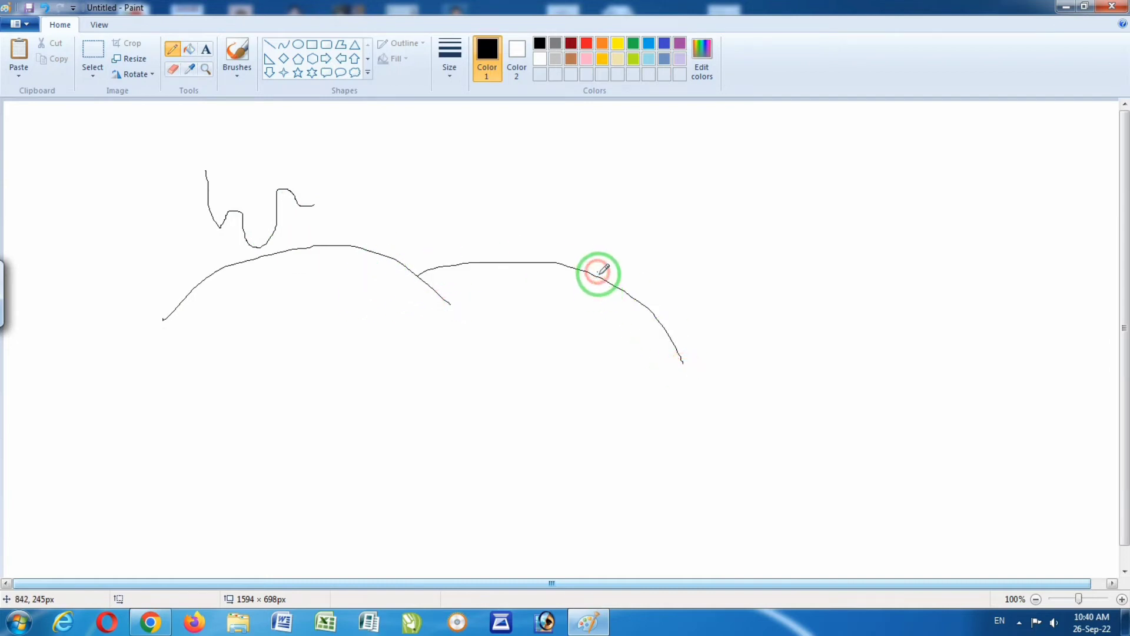
{"action": "mouse_move", "coordinate": [598, 273]}
{"action": "left_mouse_down"}
{"action": "mouse_move", "coordinate": [628, 243]}
{"action": "mouse_move", "coordinate": [730, 201]}
{"action": "mouse_move", "coordinate": [809, 297]}
{"action": "mouse_move", "coordinate": [923, 389]}
{"action": "left_mouse_up"}
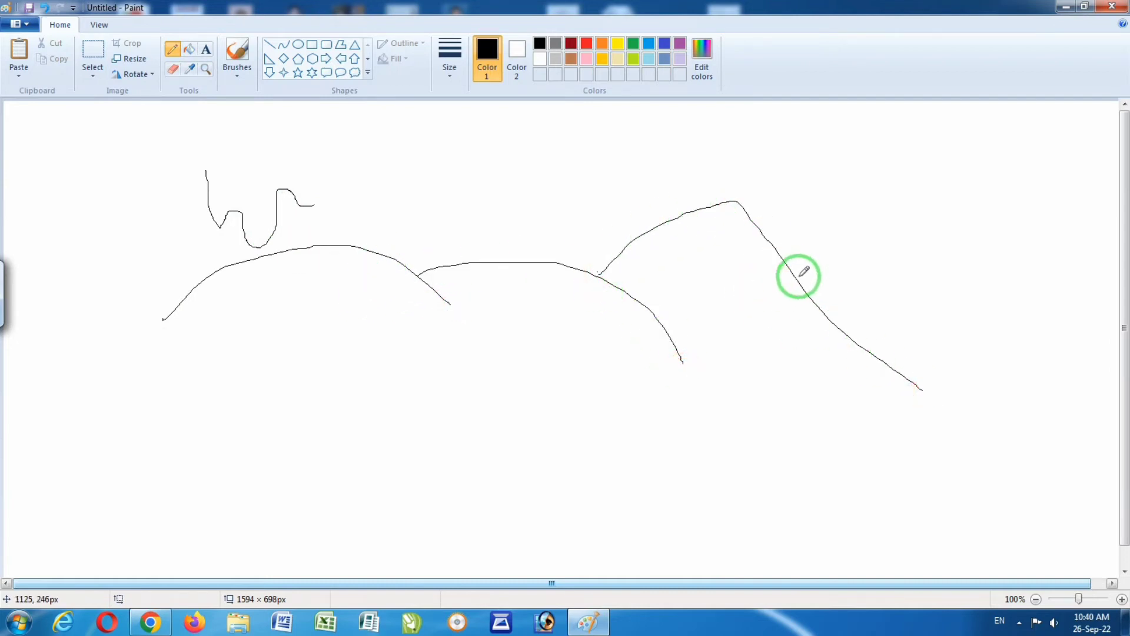
{"action": "mouse_move", "coordinate": [800, 275]}
{"action": "left_mouse_down"}
{"action": "mouse_move", "coordinate": [921, 210]}
{"action": "mouse_move", "coordinate": [1080, 364]}
{"action": "left_mouse_up"}
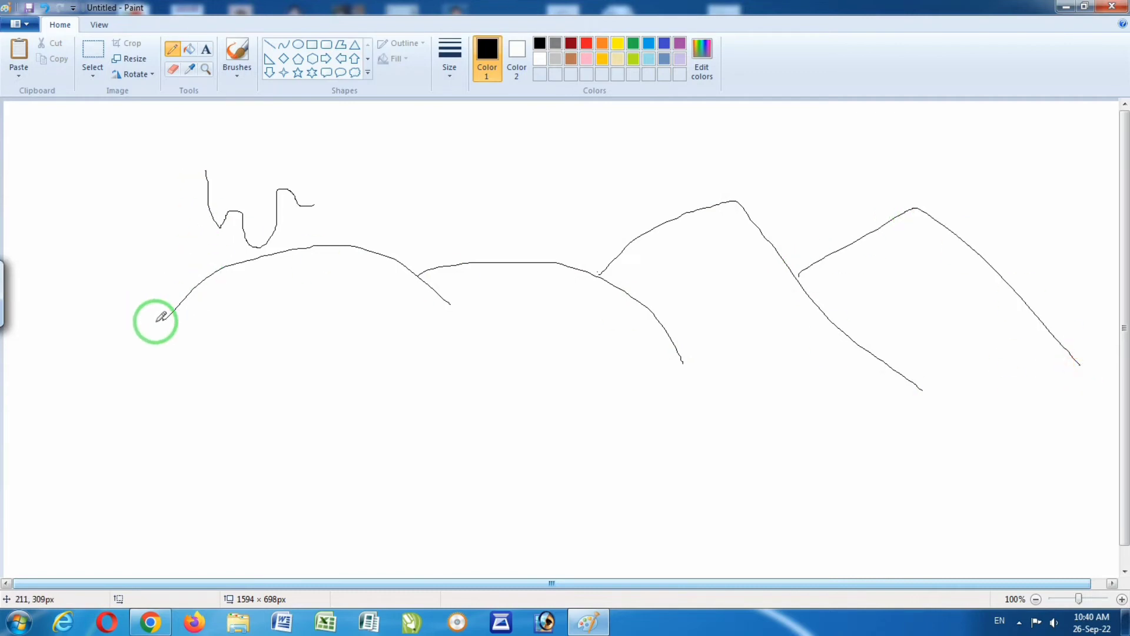
- Choose a thicker line size for the Pencil and roughly retrace the four hill outlines
{"action": "left_click", "coordinate": [450, 53]}
{"action": "left_click", "coordinate": [479, 155]}
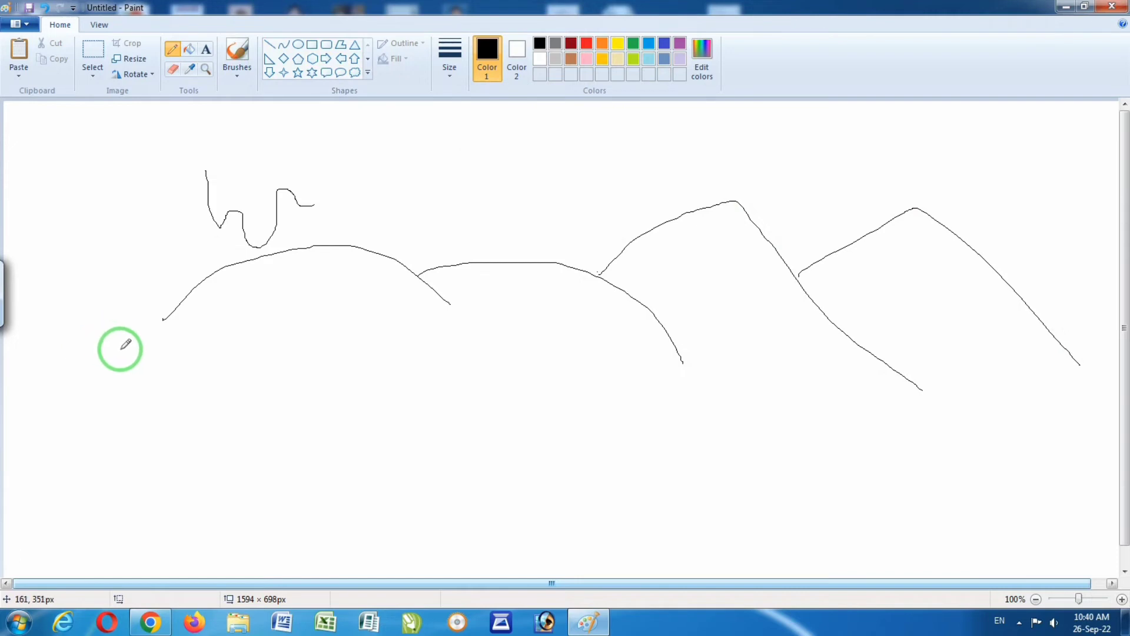
{"action": "mouse_move", "coordinate": [115, 356]}
{"action": "left_mouse_down"}
{"action": "mouse_move", "coordinate": [149, 322]}
{"action": "mouse_move", "coordinate": [348, 249]}
{"action": "mouse_move", "coordinate": [471, 325]}
{"action": "left_mouse_up"}
{"action": "mouse_move", "coordinate": [416, 270]}
{"action": "left_mouse_down"}
{"action": "mouse_move", "coordinate": [597, 285]}
{"action": "mouse_move", "coordinate": [721, 391]}
{"action": "left_mouse_up"}
{"action": "mouse_move", "coordinate": [601, 287]}
{"action": "left_mouse_down"}
{"action": "mouse_move", "coordinate": [646, 234]}
{"action": "mouse_move", "coordinate": [783, 242]}
{"action": "mouse_move", "coordinate": [794, 333]}
{"action": "left_mouse_up"}
{"action": "mouse_move", "coordinate": [794, 252]}
{"action": "left_mouse_down"}
{"action": "mouse_move", "coordinate": [842, 226]}
{"action": "mouse_move", "coordinate": [1015, 298]}
{"action": "left_mouse_up"}
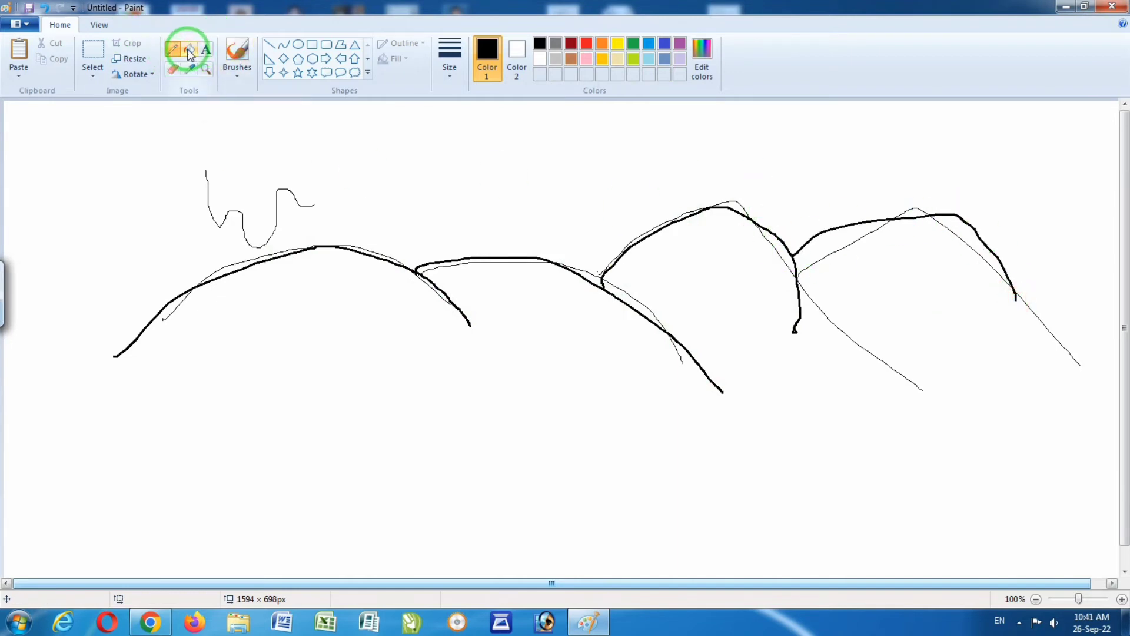
- Paint a wavy line with the plain Brush, and a short squiggle and a handwritten name with Calligraphy brush 1
{"action": "left_click", "coordinate": [236, 71]}
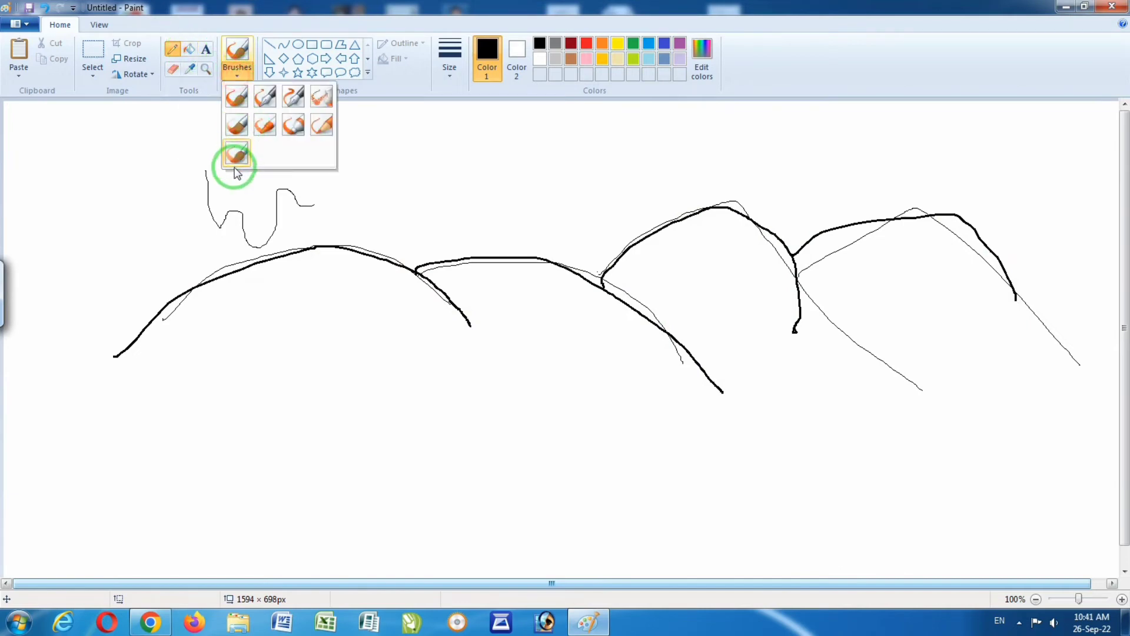
{"action": "left_click", "coordinate": [234, 98]}
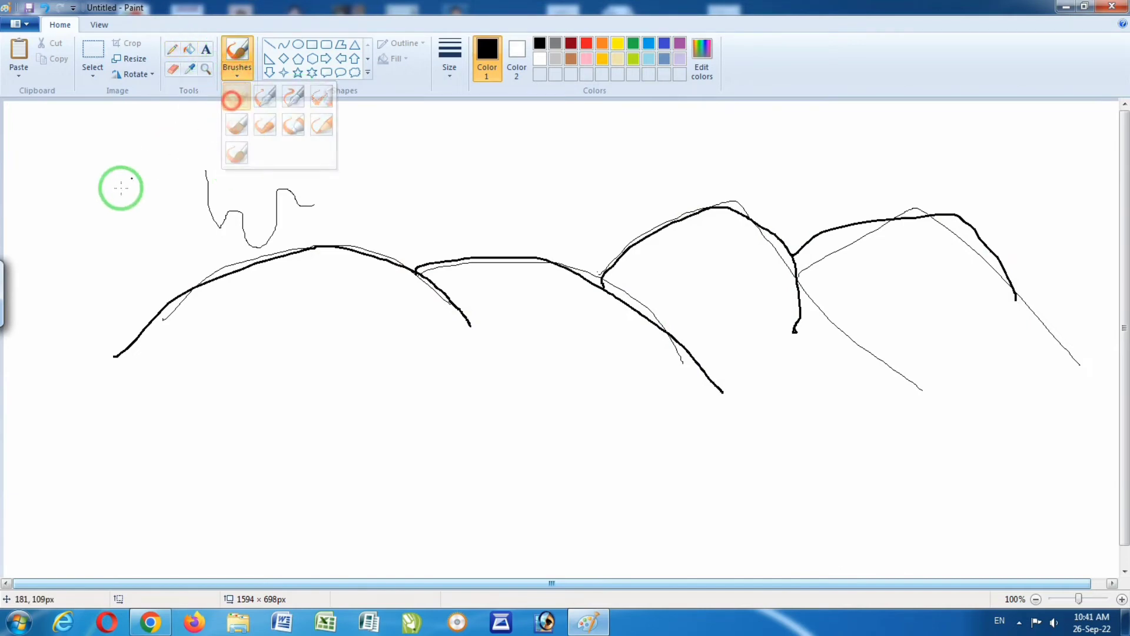
{"action": "mouse_move", "coordinate": [110, 196]}
{"action": "left_mouse_down"}
{"action": "mouse_move", "coordinate": [121, 143]}
{"action": "mouse_move", "coordinate": [177, 182]}
{"action": "mouse_move", "coordinate": [294, 152]}
{"action": "left_mouse_up"}
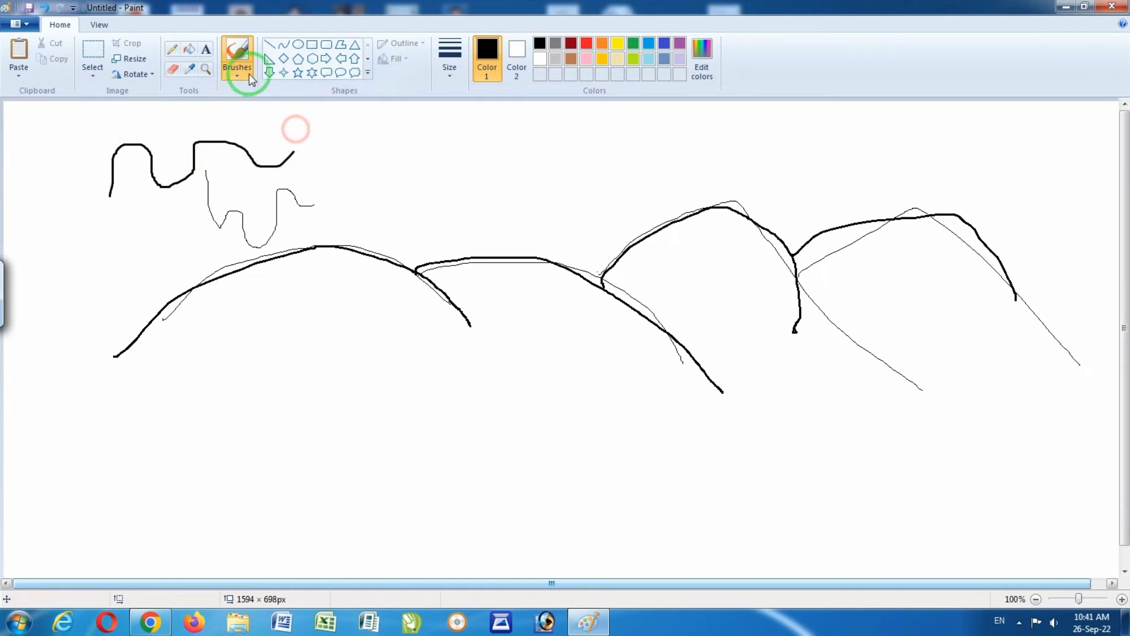
{"action": "left_click", "coordinate": [249, 77]}
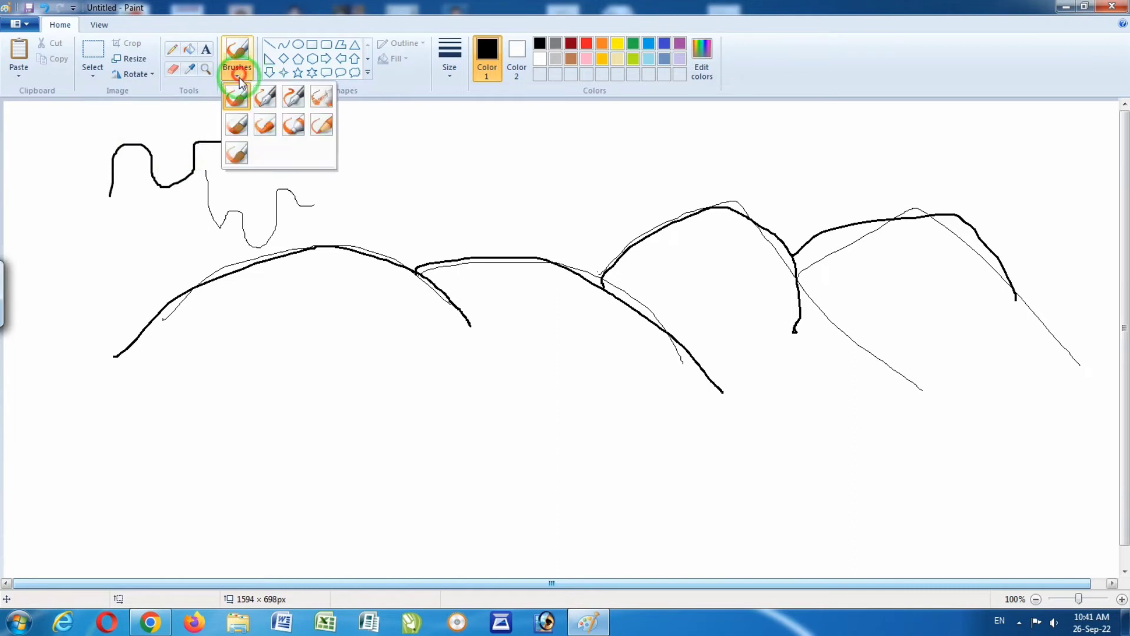
{"action": "left_click", "coordinate": [268, 104]}
{"action": "mouse_move", "coordinate": [341, 200]}
{"action": "left_mouse_down"}
{"action": "mouse_move", "coordinate": [355, 159]}
{"action": "mouse_move", "coordinate": [378, 182]}
{"action": "mouse_move", "coordinate": [403, 159]}
{"action": "mouse_move", "coordinate": [430, 159]}
{"action": "left_mouse_up"}
{"action": "mouse_move", "coordinate": [541, 231]}
{"action": "left_mouse_down"}
{"action": "mouse_move", "coordinate": [509, 176]}
{"action": "mouse_move", "coordinate": [542, 176]}
{"action": "mouse_move", "coordinate": [565, 214]}
{"action": "mouse_move", "coordinate": [553, 186]}
{"action": "mouse_move", "coordinate": [640, 167]}
{"action": "mouse_move", "coordinate": [648, 176]}
{"action": "mouse_move", "coordinate": [738, 177]}
{"action": "mouse_move", "coordinate": [721, 125]}
{"action": "mouse_move", "coordinate": [786, 204]}
{"action": "left_mouse_up"}
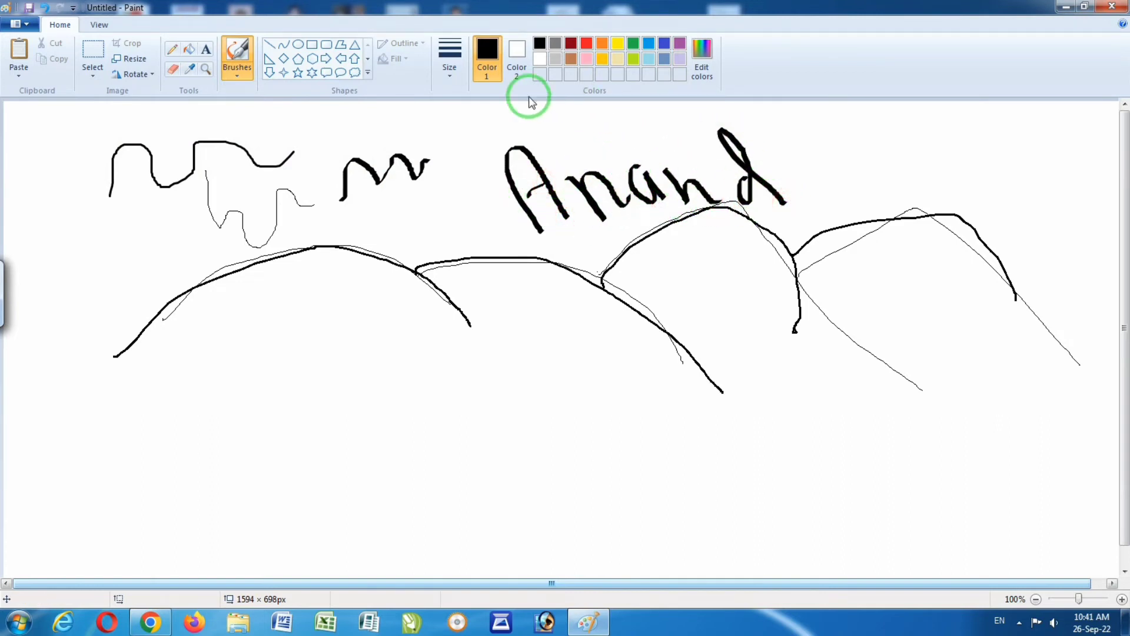
- Paint a looping freehand stroke with Calligraphy brush 2 over the first hill and a wavy speckled line with the Airbrush below it
{"action": "left_click", "coordinate": [237, 75]}
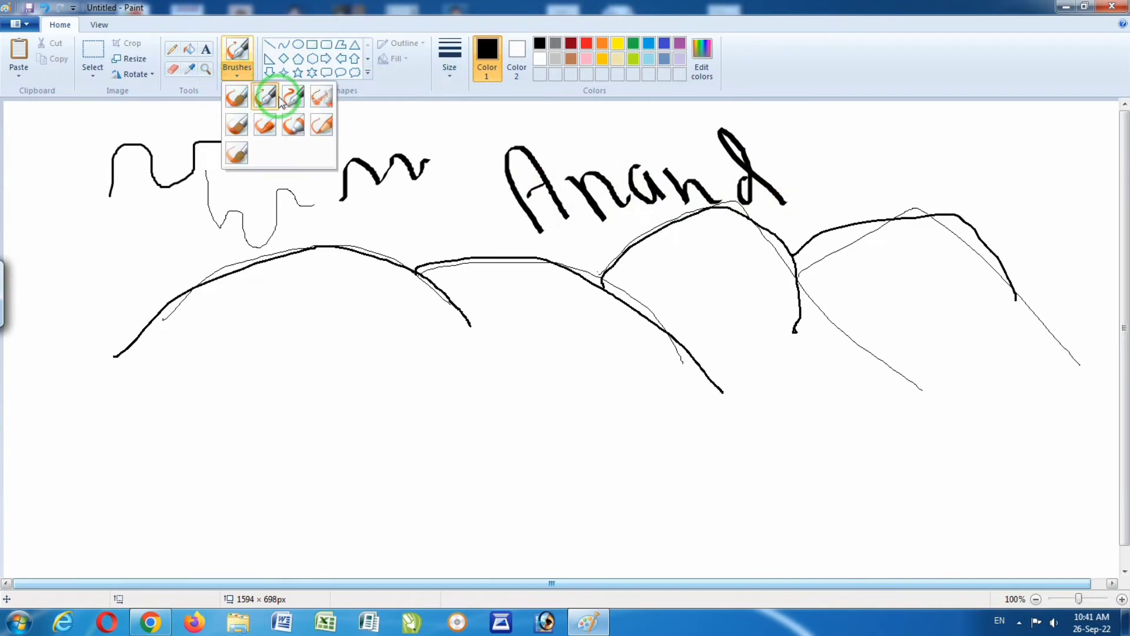
{"action": "left_click", "coordinate": [293, 104]}
{"action": "mouse_move", "coordinate": [170, 330]}
{"action": "left_mouse_down"}
{"action": "mouse_move", "coordinate": [183, 255]}
{"action": "mouse_move", "coordinate": [203, 295]}
{"action": "mouse_move", "coordinate": [241, 283]}
{"action": "mouse_move", "coordinate": [312, 318]}
{"action": "left_mouse_up"}
{"action": "left_click", "coordinate": [237, 66]}
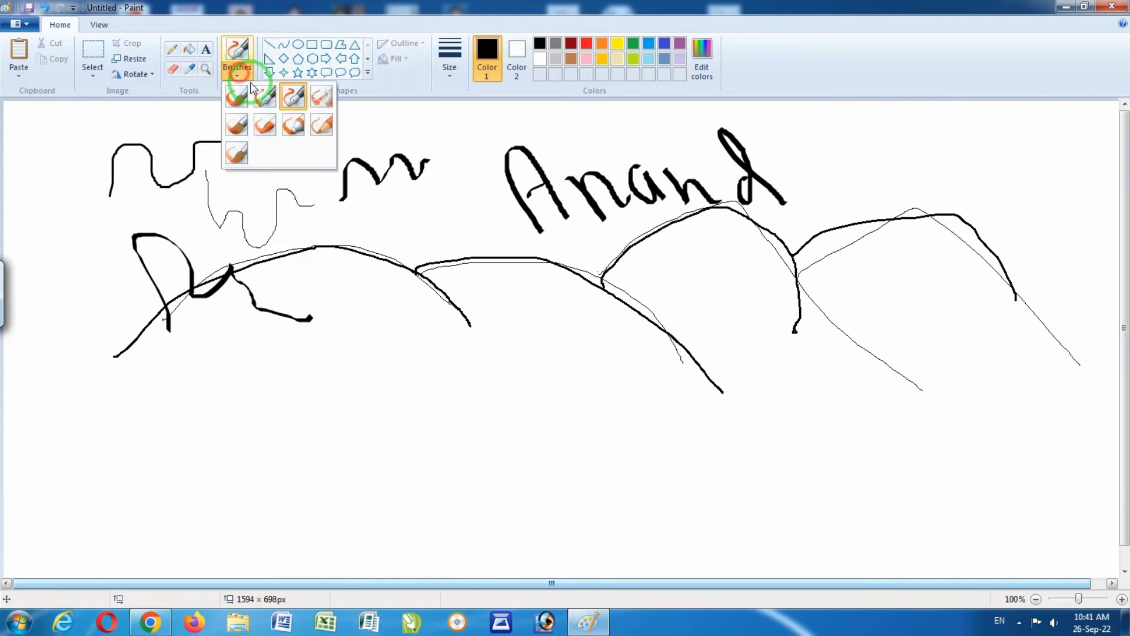
{"action": "left_click", "coordinate": [325, 104]}
{"action": "mouse_move", "coordinate": [357, 372]}
{"action": "left_mouse_down"}
{"action": "mouse_move", "coordinate": [384, 319]}
{"action": "mouse_move", "coordinate": [419, 368]}
{"action": "mouse_move", "coordinate": [464, 318]}
{"action": "mouse_move", "coordinate": [501, 368]}
{"action": "mouse_move", "coordinate": [542, 351]}
{"action": "left_mouse_up"}
- Paint a thick wavy stroke and six short slanted strokes across the lower canvas with the Oil brush
{"action": "left_click", "coordinate": [252, 84]}
{"action": "left_click", "coordinate": [229, 168]}
{"action": "mouse_move", "coordinate": [98, 422]}
{"action": "left_mouse_down"}
{"action": "mouse_move", "coordinate": [223, 373]}
{"action": "mouse_move", "coordinate": [326, 398]}
{"action": "left_mouse_up"}
{"action": "left_click_drag", "start_coordinate": [344, 482], "coordinate": [452, 413]}
{"action": "left_click_drag", "start_coordinate": [478, 384], "coordinate": [550, 523]}
{"action": "left_click_drag", "start_coordinate": [568, 395], "coordinate": [611, 467]}
{"action": "left_click_drag", "start_coordinate": [603, 370], "coordinate": [656, 453]}
{"action": "left_click_drag", "start_coordinate": [649, 384], "coordinate": [713, 468]}
{"action": "left_click_drag", "start_coordinate": [714, 429], "coordinate": [801, 518]}
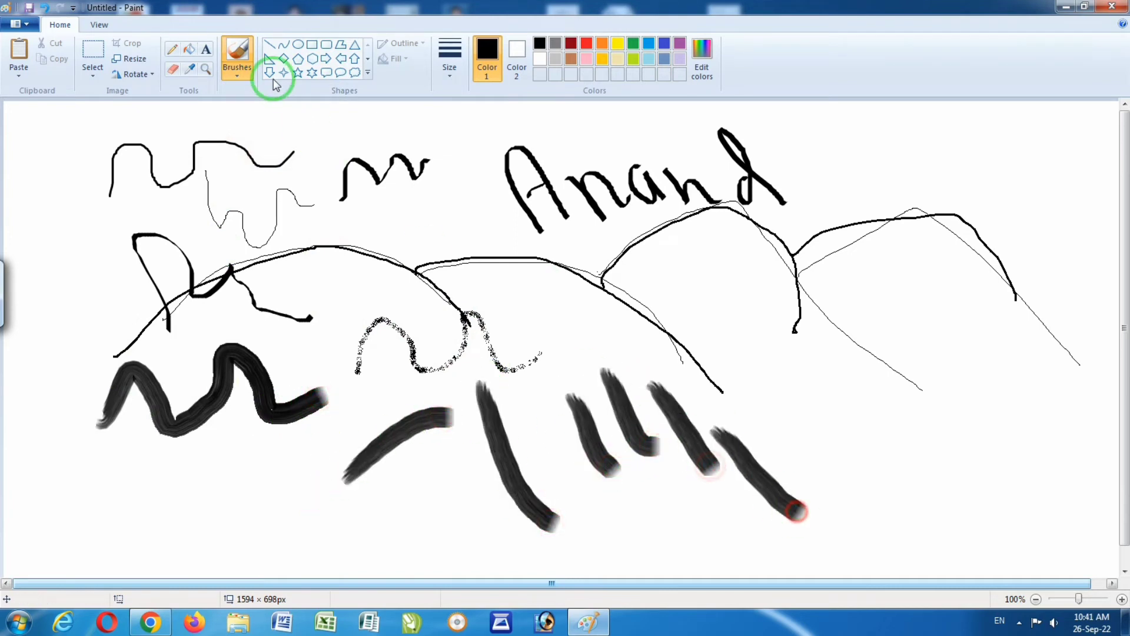
- Draw a thin wavy line over the hills with the Natural pencil and a broad wavy stroke above them with the Watercolor brush
{"action": "left_click", "coordinate": [237, 72]}
{"action": "left_click", "coordinate": [320, 124]}
{"action": "mouse_move", "coordinate": [350, 385]}
{"action": "left_mouse_down"}
{"action": "mouse_move", "coordinate": [360, 336]}
{"action": "mouse_move", "coordinate": [415, 281]}
{"action": "mouse_move", "coordinate": [558, 323]}
{"action": "mouse_move", "coordinate": [699, 345]}
{"action": "mouse_move", "coordinate": [749, 285]}
{"action": "left_mouse_up"}
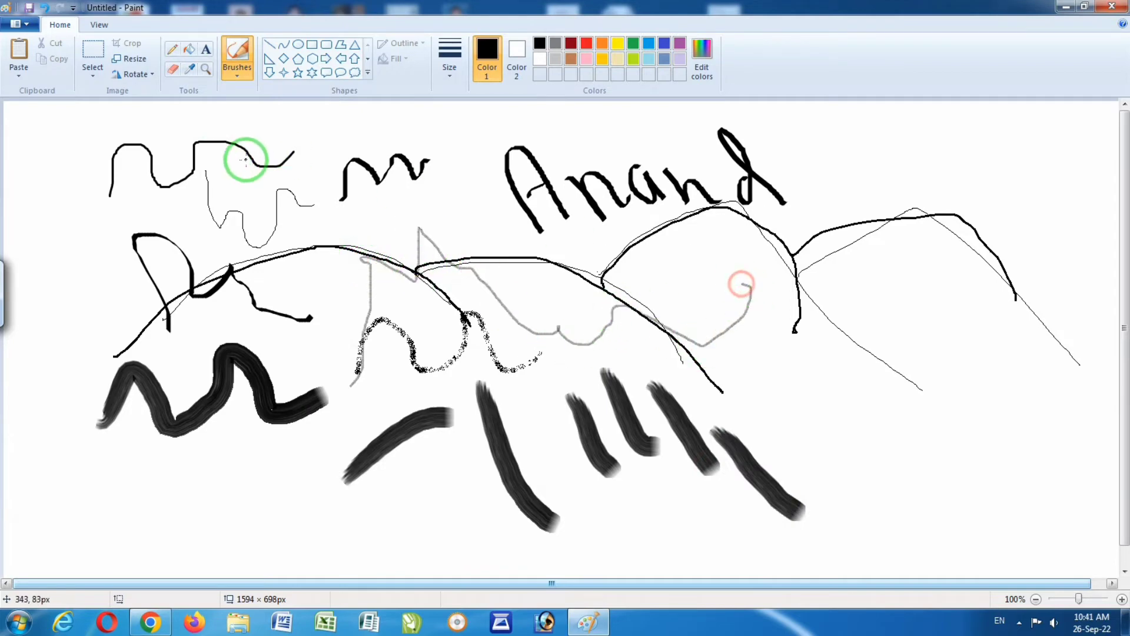
{"action": "left_click", "coordinate": [236, 77]}
{"action": "left_click", "coordinate": [237, 153]}
{"action": "mouse_move", "coordinate": [88, 297]}
{"action": "left_mouse_down"}
{"action": "mouse_move", "coordinate": [88, 175]}
{"action": "mouse_move", "coordinate": [341, 195]}
{"action": "mouse_move", "coordinate": [495, 231]}
{"action": "left_mouse_up"}
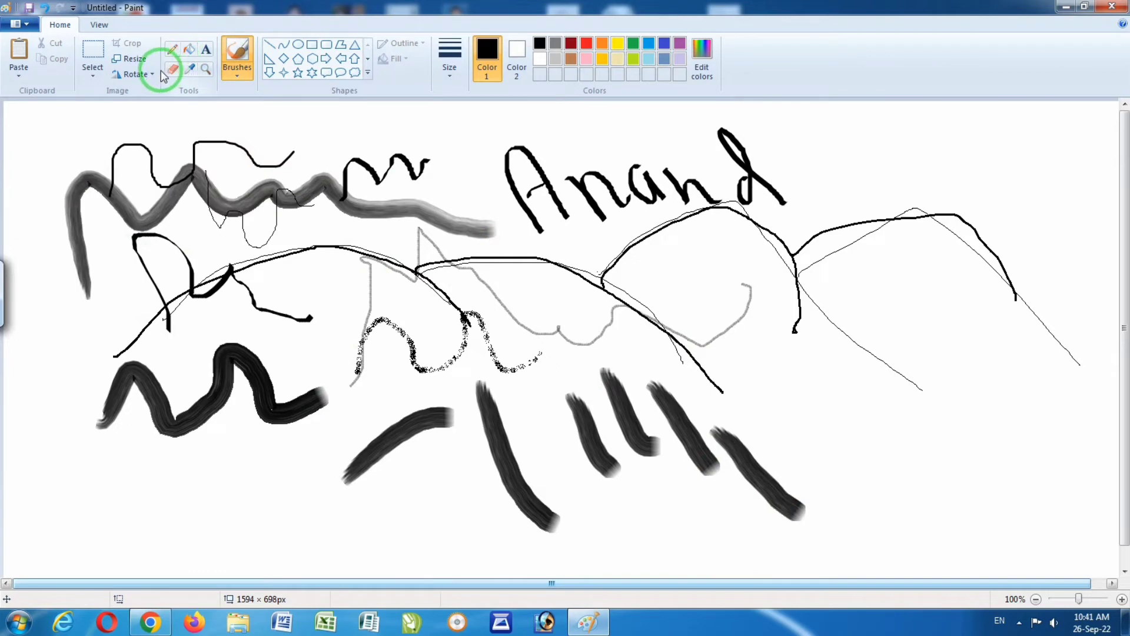
- Select the whole picture and delete it to clear the canvas
{"action": "left_click", "coordinate": [190, 51]}
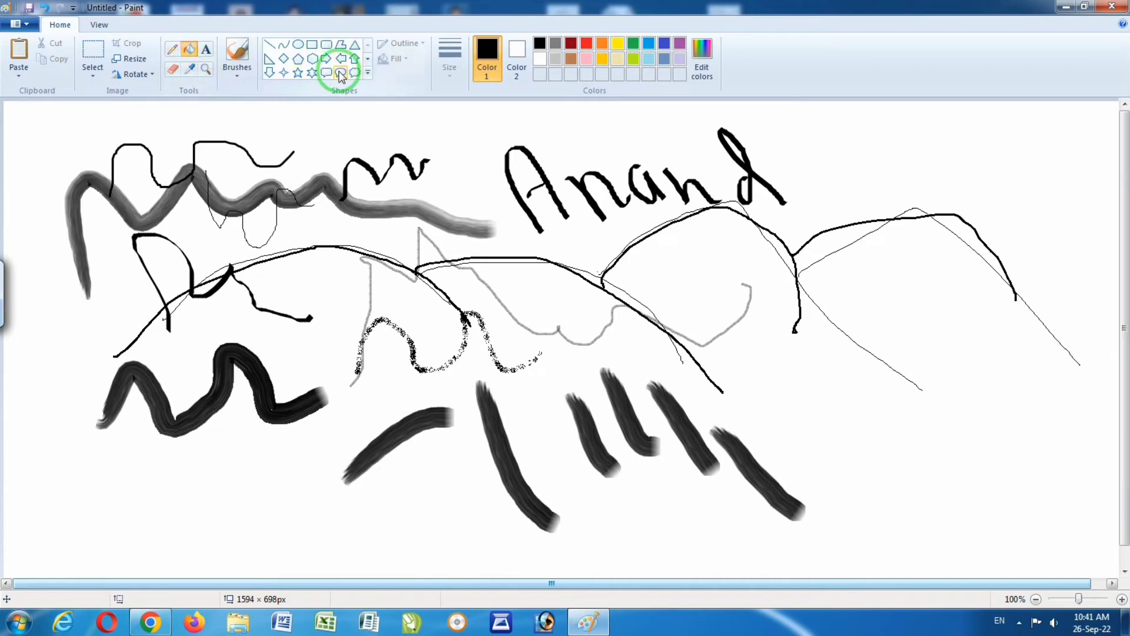
{"action": "left_click", "coordinate": [307, 76]}
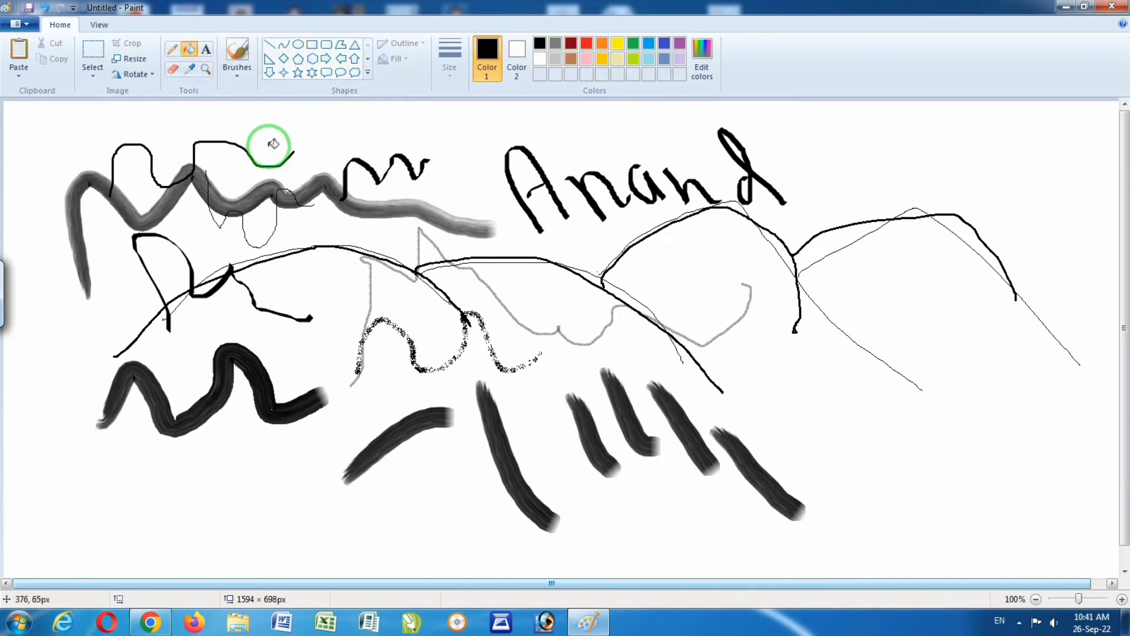
{"action": "key", "text": "ctrl+a"}
{"action": "key", "text": "Delete"}
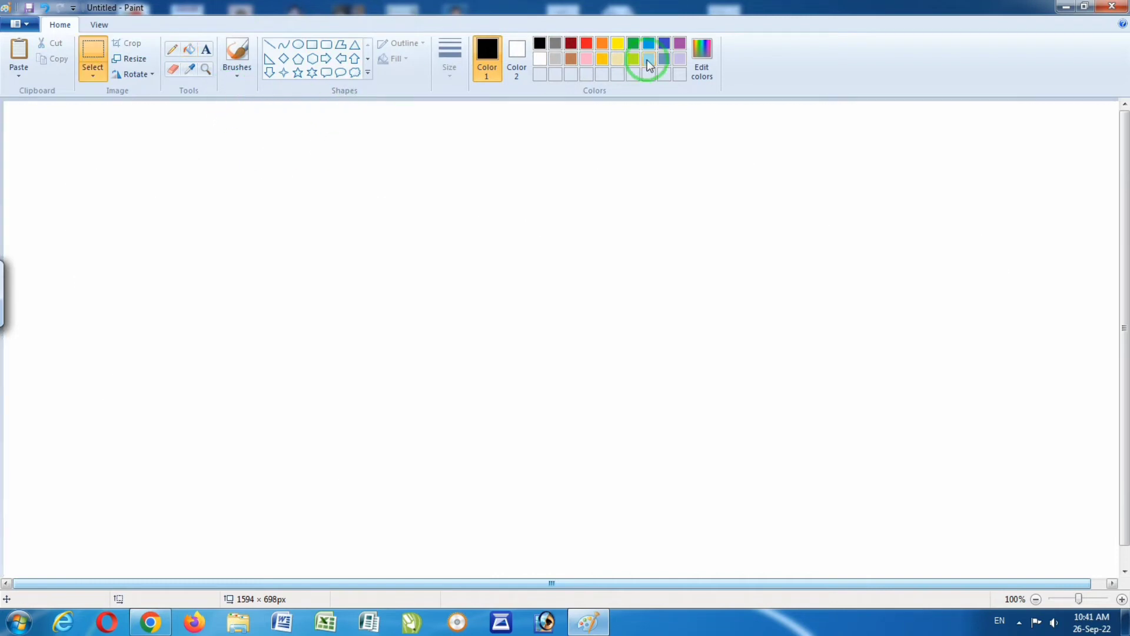
- Draw a black rectangle of about 470 × 400 px and cross it with two diagonal lines between its corners
{"action": "left_click", "coordinate": [311, 45]}
{"action": "left_click_drag", "start_coordinate": [205, 159], "coordinate": [537, 442]}
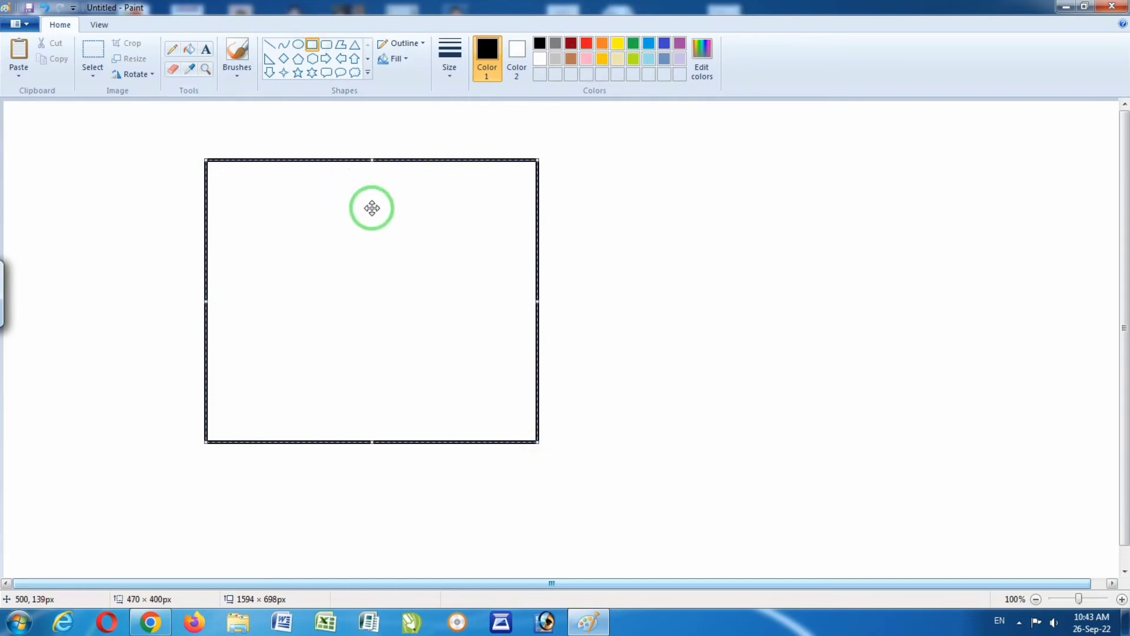
{"action": "left_click_drag", "start_coordinate": [377, 207], "coordinate": [411, 202]}
{"action": "left_click", "coordinate": [268, 45]}
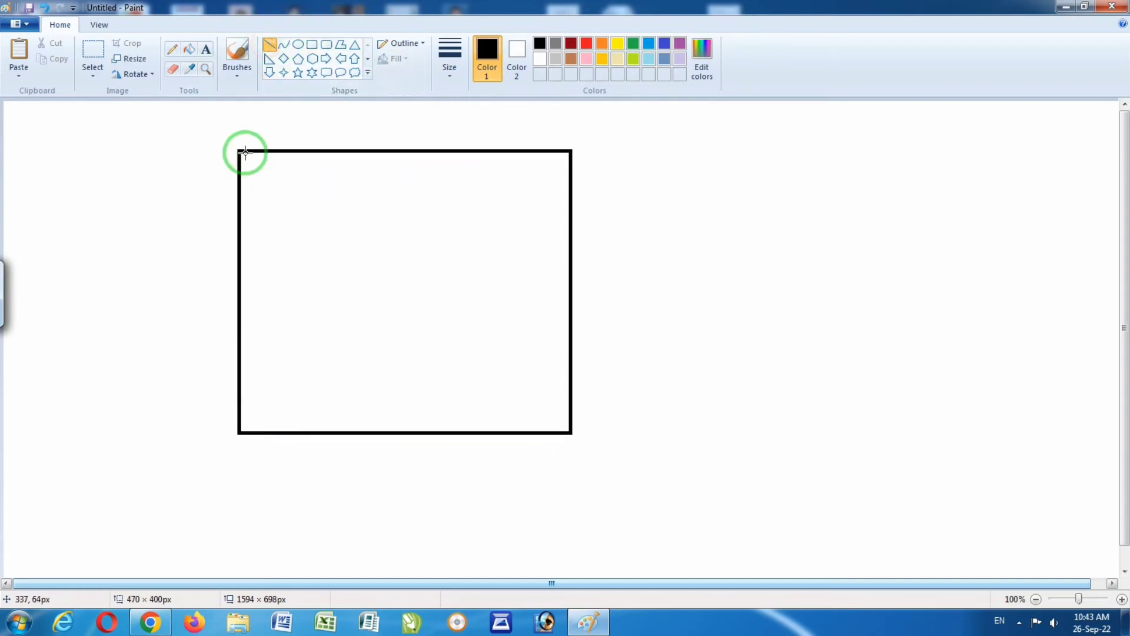
{"action": "mouse_move", "coordinate": [246, 153]}
{"action": "left_mouse_down"}
{"action": "mouse_move", "coordinate": [519, 423]}
{"action": "mouse_move", "coordinate": [574, 434]}
{"action": "left_mouse_up"}
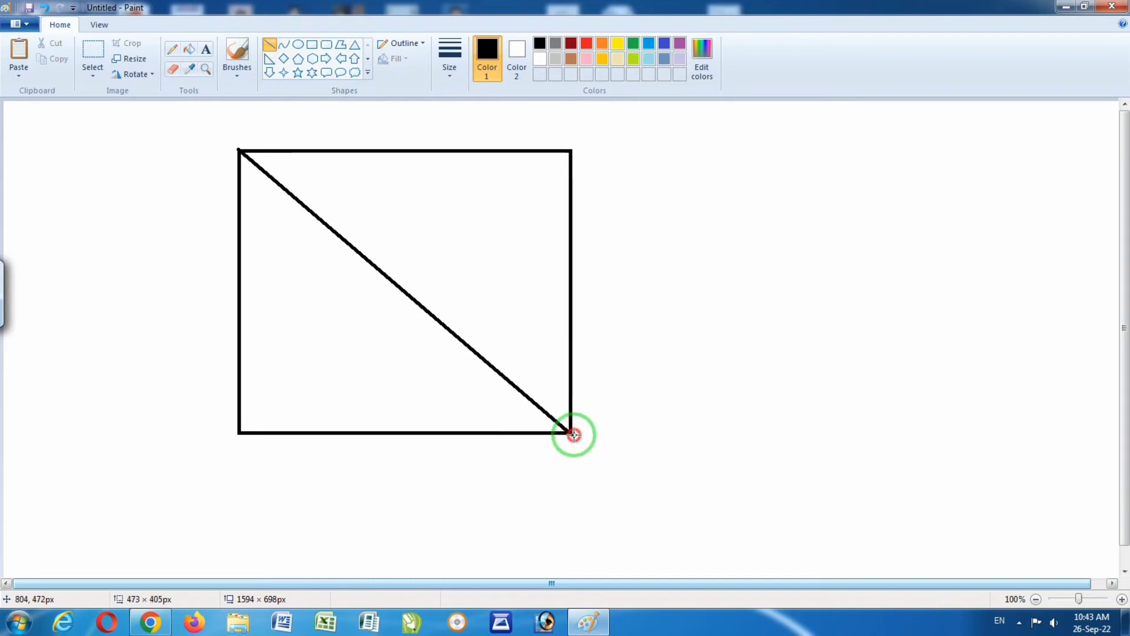
{"action": "mouse_move", "coordinate": [571, 151]}
{"action": "left_mouse_down"}
{"action": "mouse_move", "coordinate": [517, 214]}
{"action": "mouse_move", "coordinate": [236, 429]}
{"action": "left_mouse_up"}
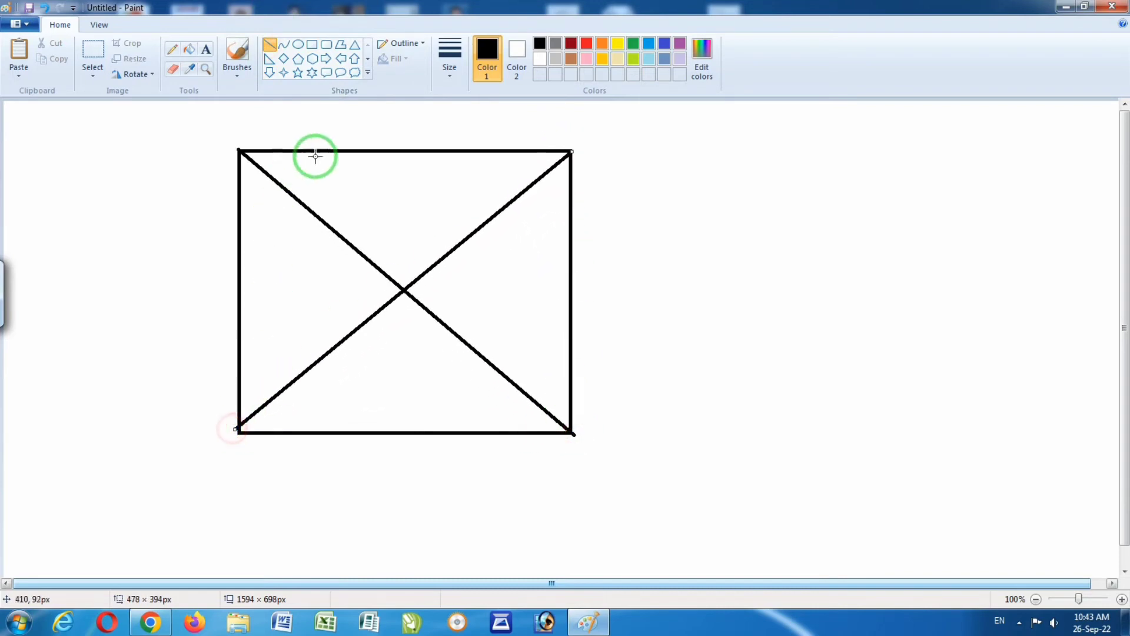
- Fill the rectangle's upper triangle orange, the right one blue, the left one purple and the lower one pale blue, undoing any stray background fill
{"action": "left_click", "coordinate": [189, 50]}
{"action": "left_click", "coordinate": [601, 44]}
{"action": "left_click", "coordinate": [363, 203]}
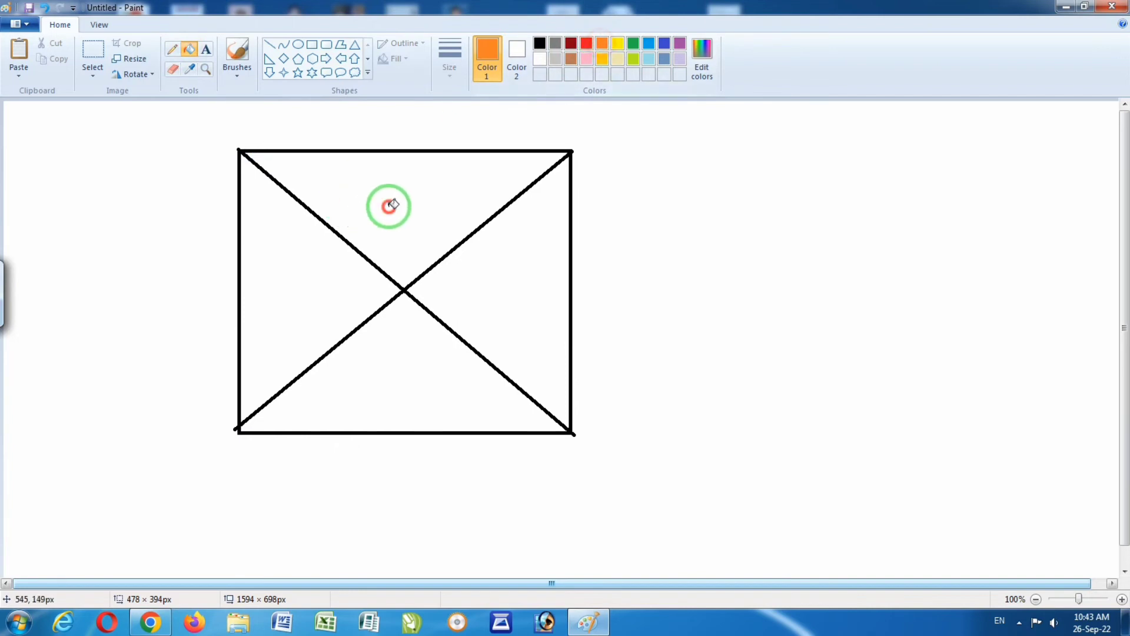
{"action": "left_click", "coordinate": [648, 43]}
{"action": "left_click", "coordinate": [529, 272]}
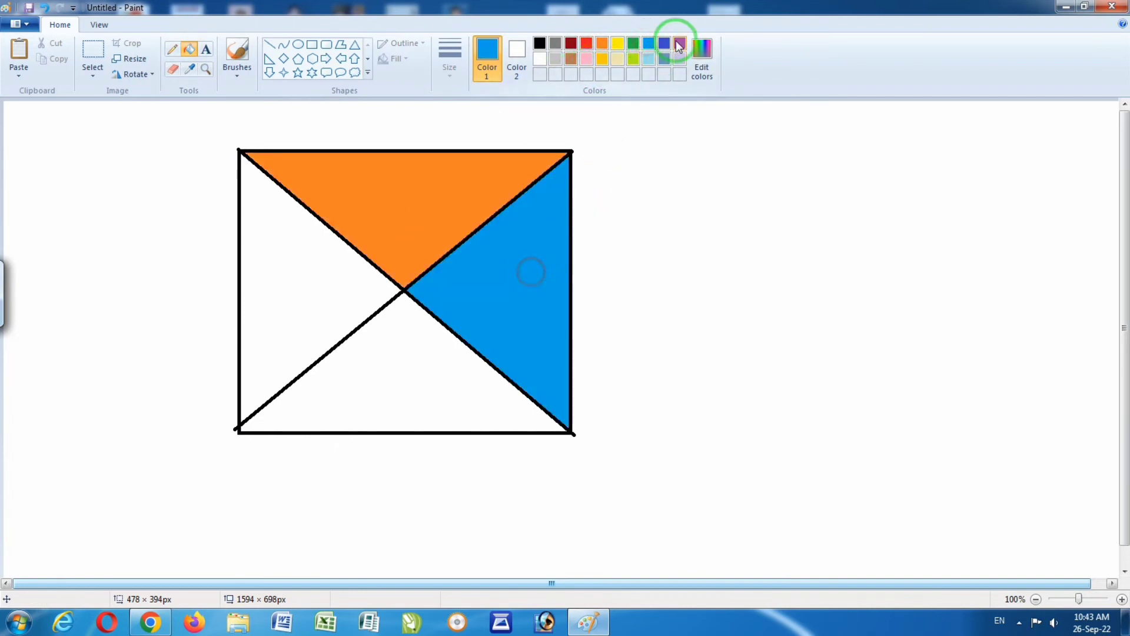
{"action": "left_click", "coordinate": [289, 270]}
{"action": "left_click", "coordinate": [648, 59]}
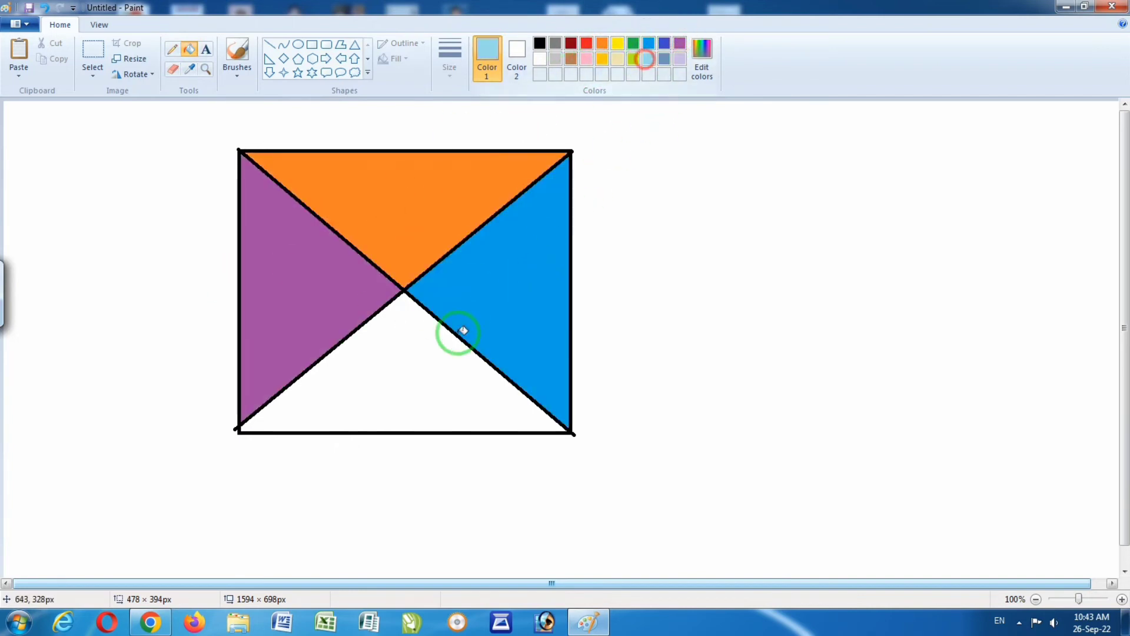
{"action": "left_click", "coordinate": [348, 358]}
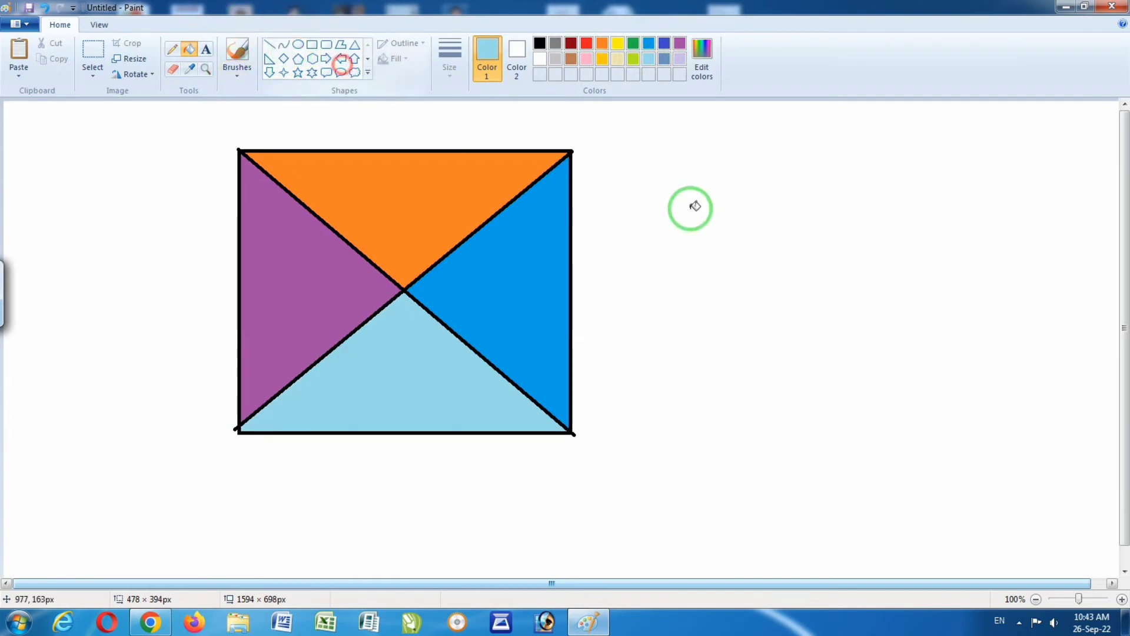
{"action": "left_click", "coordinate": [934, 419]}
{"action": "key", "text": "ctrl+z"}
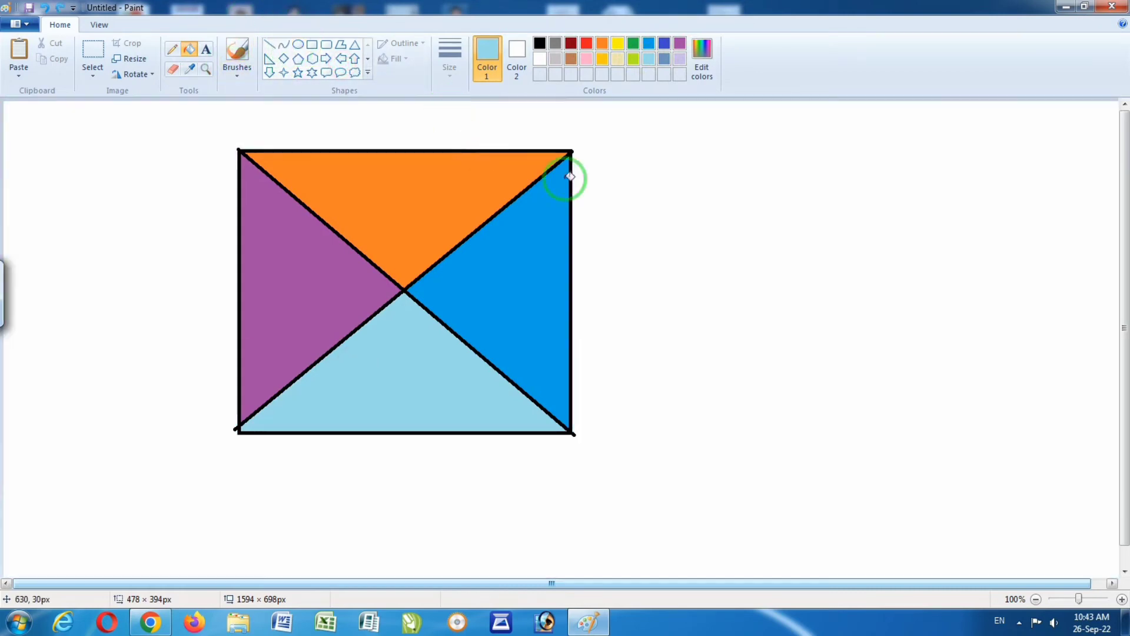
- Draw an ellipse of about 380 × 293 px beside the rectangle and set its outline colour to black
{"action": "left_click", "coordinate": [298, 44]}
{"action": "left_click_drag", "start_coordinate": [701, 189], "coordinate": [968, 395]}
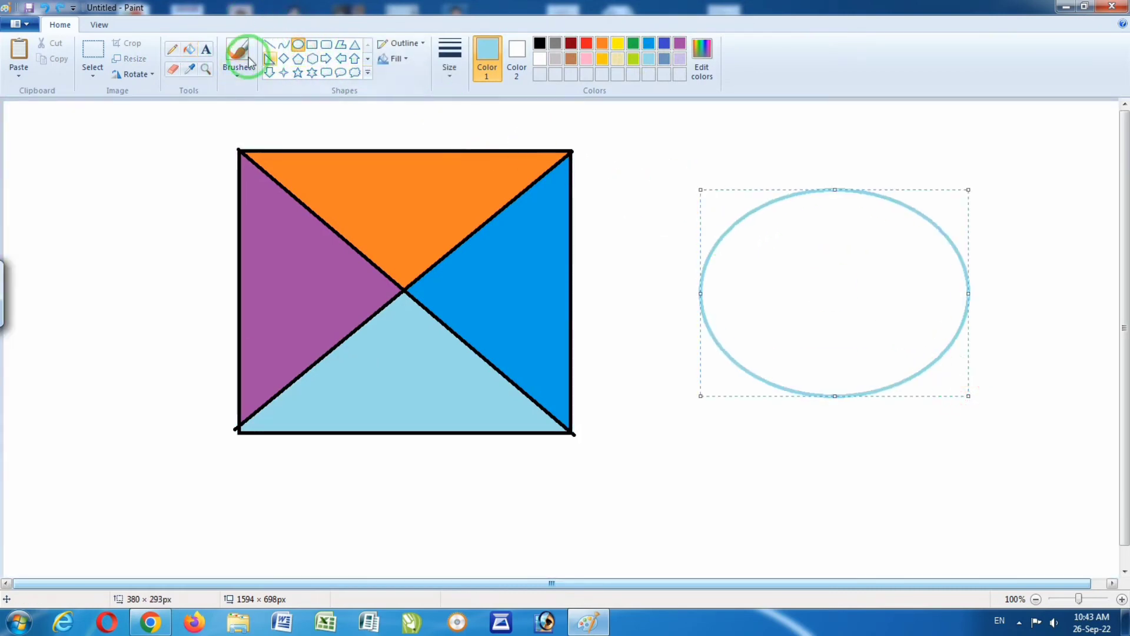
{"action": "left_click", "coordinate": [540, 43]}
- Fill the ellipse with black and recolour the whole shape orange
{"action": "left_click", "coordinate": [189, 49]}
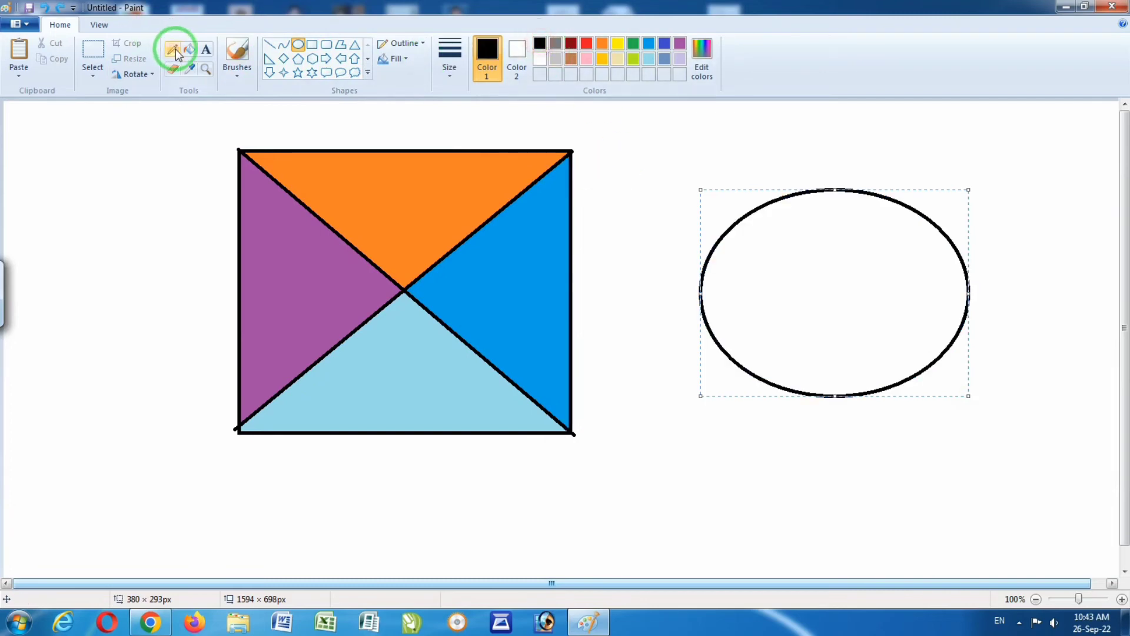
{"action": "left_click", "coordinate": [809, 273]}
{"action": "left_click", "coordinate": [602, 43]}
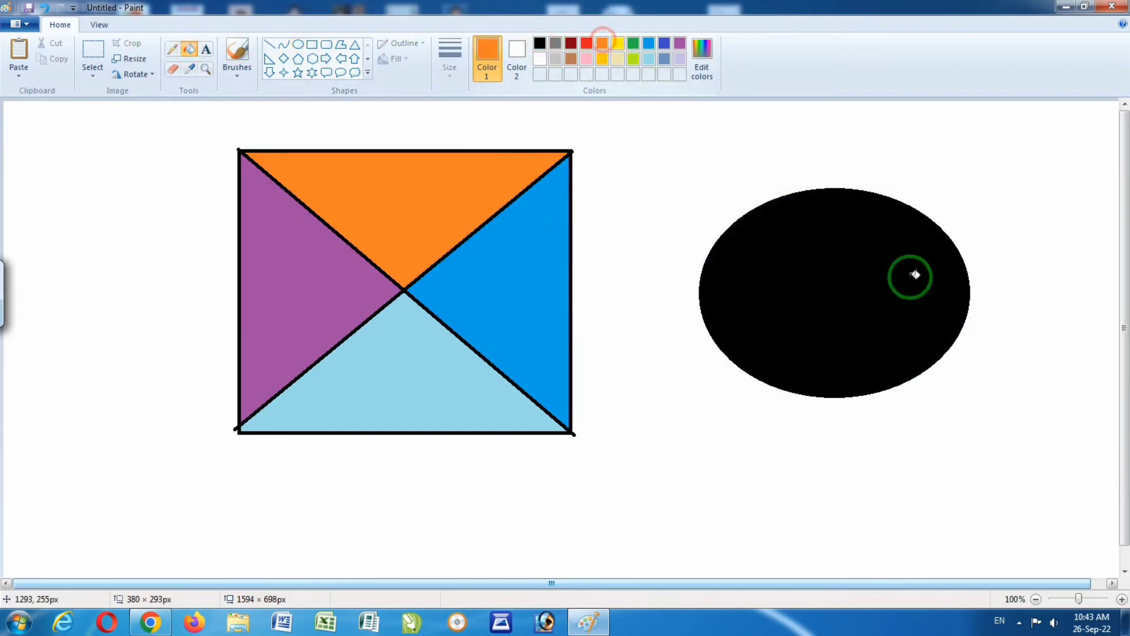
{"action": "left_click", "coordinate": [871, 258]}
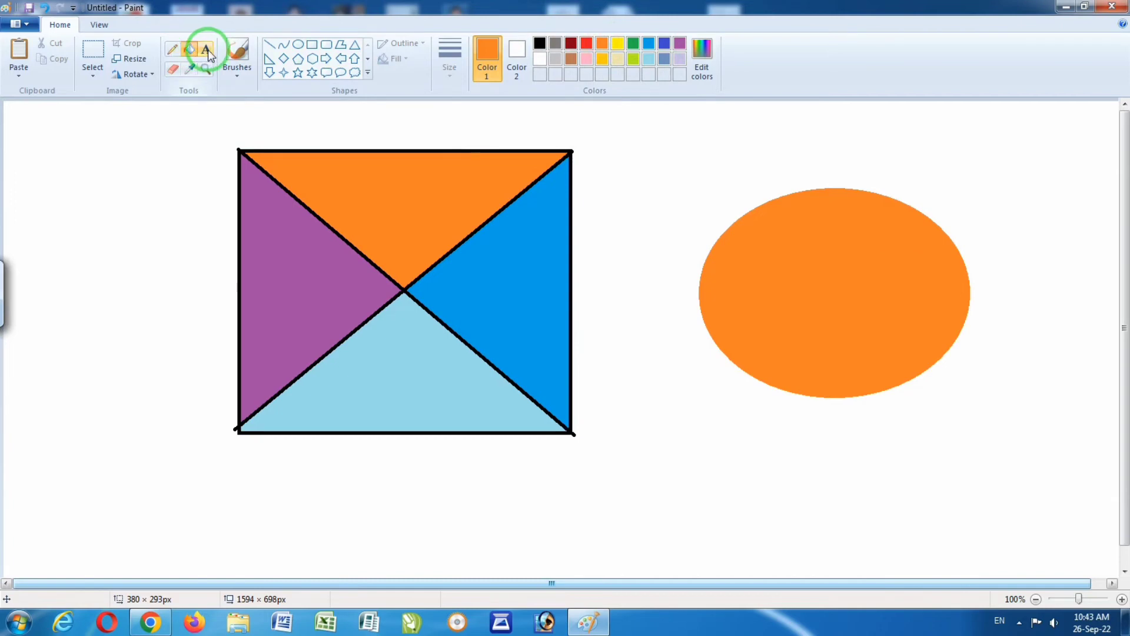
- Erase along the rectangle's upper edge from its left corner to its right corner
{"action": "left_click", "coordinate": [173, 70]}
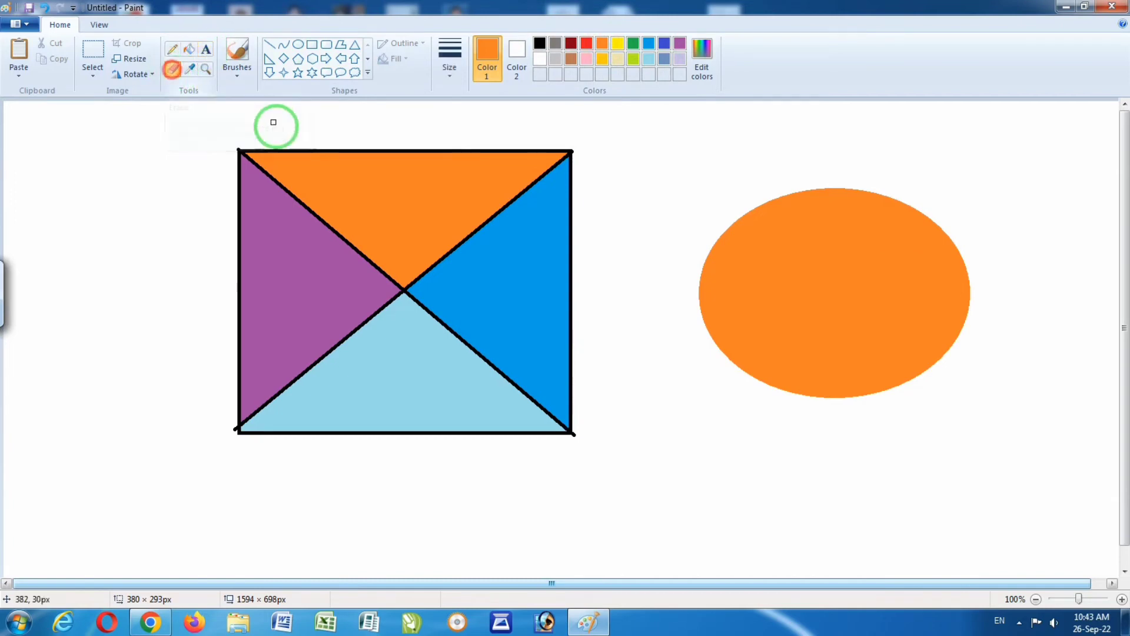
{"action": "left_click_drag", "start_coordinate": [227, 143], "coordinate": [292, 138]}
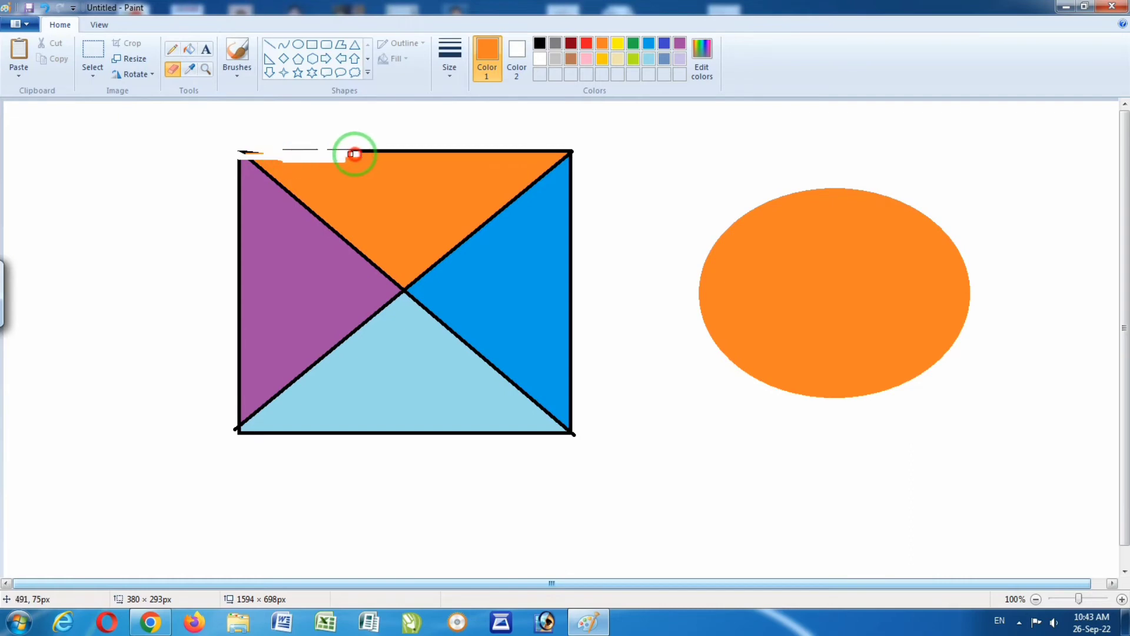
{"action": "left_click_drag", "start_coordinate": [353, 155], "coordinate": [333, 146]}
{"action": "mouse_move", "coordinate": [403, 147]}
{"action": "left_mouse_down"}
{"action": "mouse_move", "coordinate": [628, 162]}
{"action": "mouse_move", "coordinate": [533, 169]}
{"action": "left_mouse_up"}
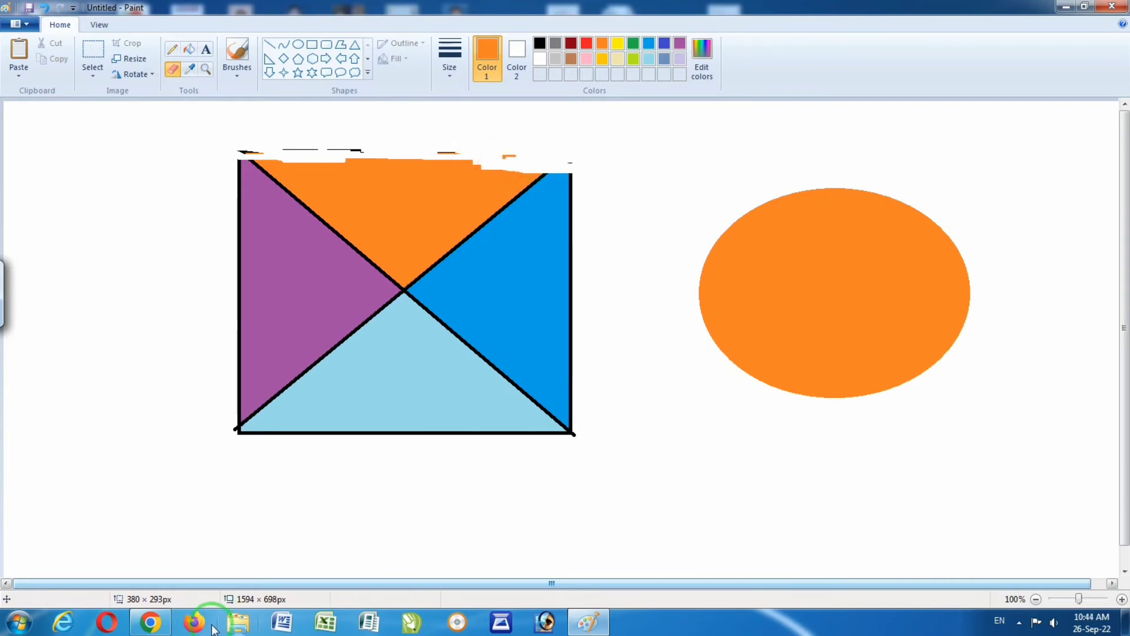
- Open the on-screen keyboard, turn on its Caps Lock and move it over the coloured rectangle
{"action": "left_click", "coordinate": [7, 276]}
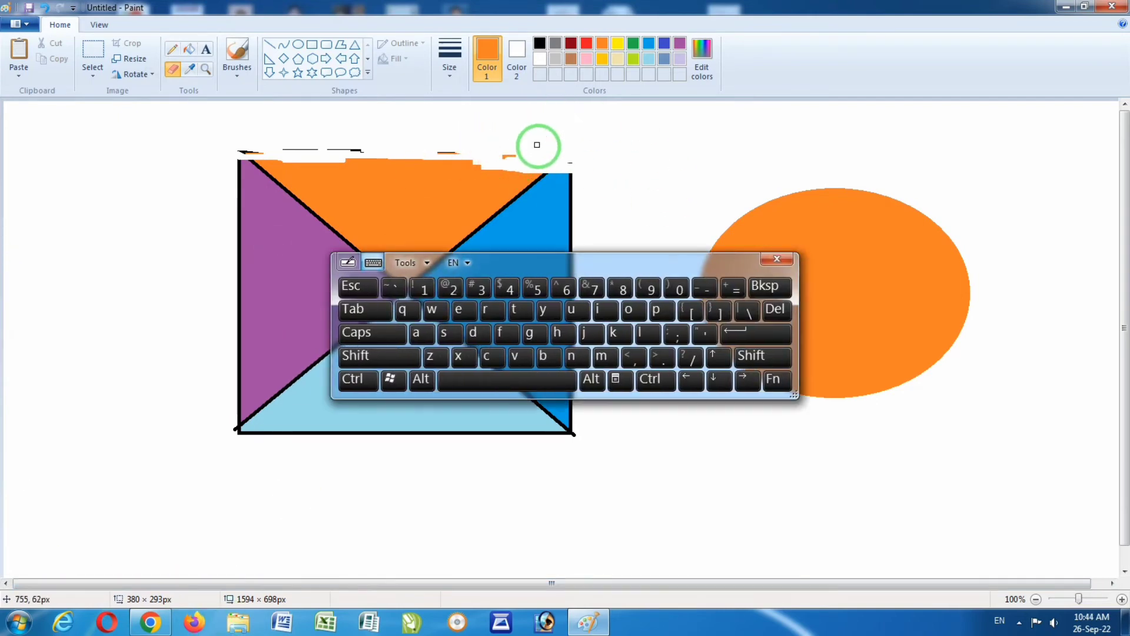
{"action": "left_click", "coordinate": [373, 332]}
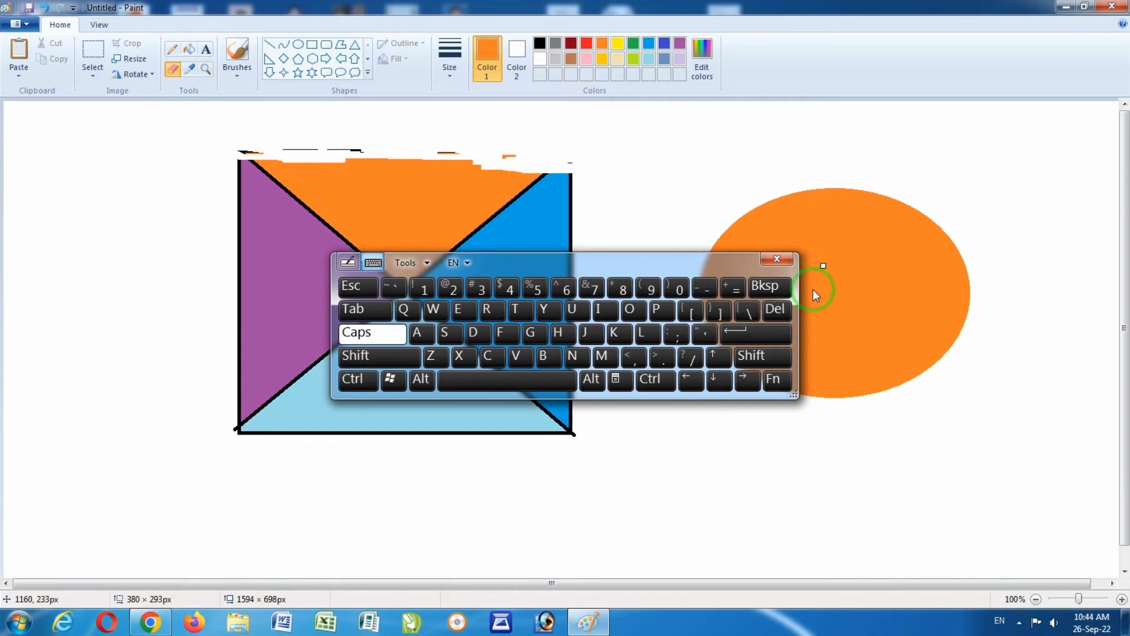
{"action": "left_click", "coordinate": [536, 386]}
{"action": "left_click", "coordinate": [545, 292]}
{"action": "left_click_drag", "start_coordinate": [624, 262], "coordinate": [546, 258]}
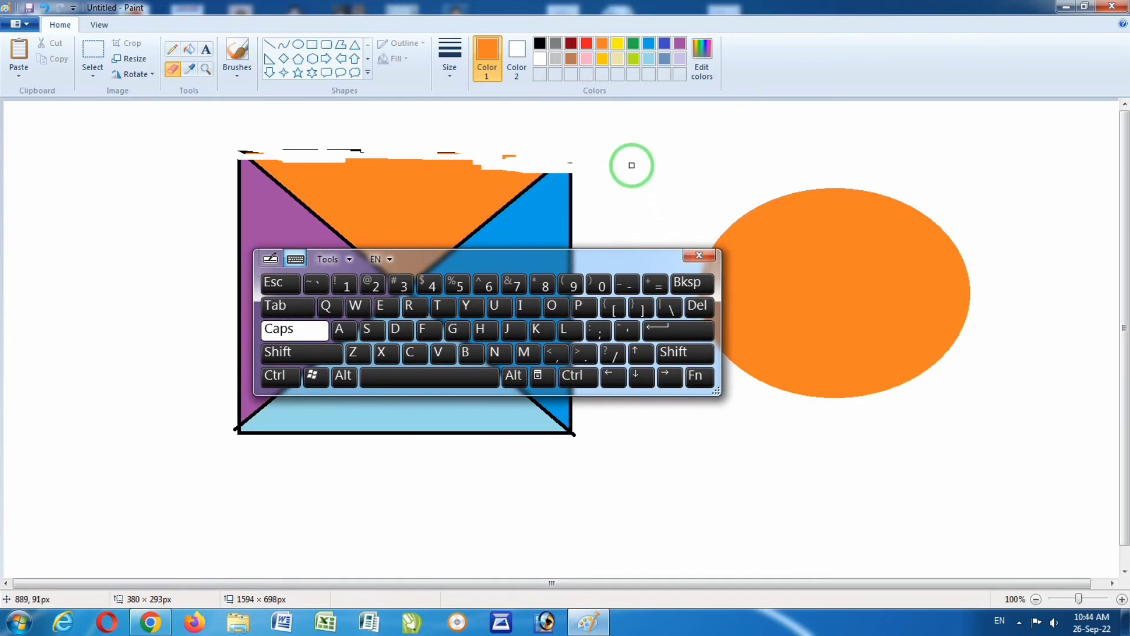
- Enlarge the eraser, move the on-screen keyboard below the drawing, and erase more of the rectangle's upper part and the ellipse
{"action": "key", "text": "ctrl"}
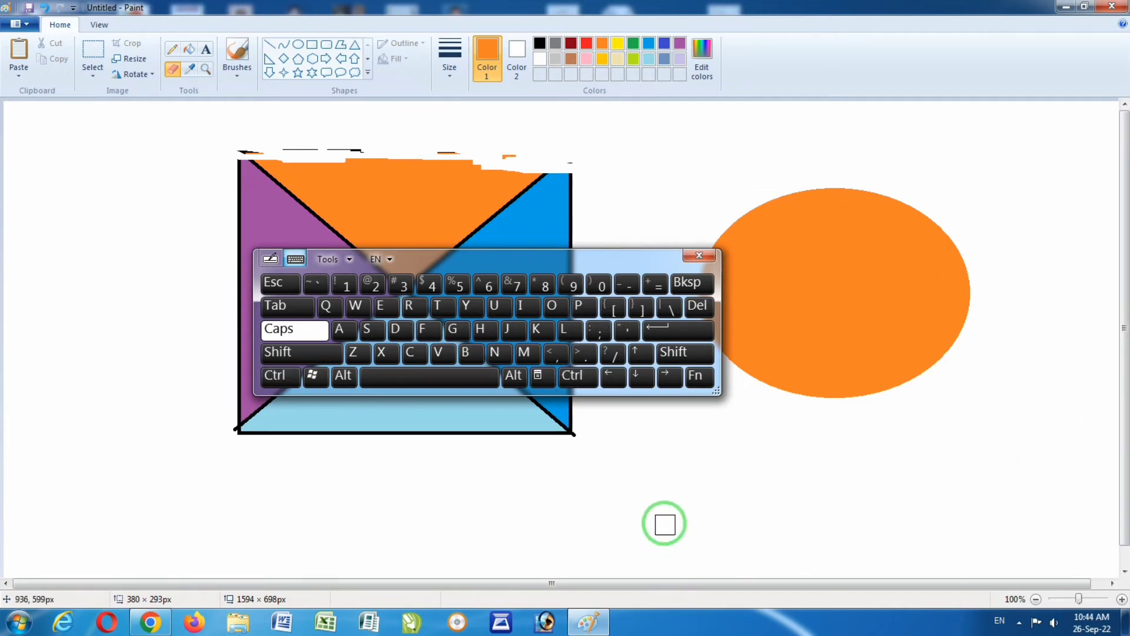
{"action": "left_click_drag", "start_coordinate": [718, 391], "coordinate": [577, 377]}
{"action": "mouse_move", "coordinate": [580, 262]}
{"action": "left_mouse_down"}
{"action": "mouse_move", "coordinate": [591, 405]}
{"action": "mouse_move", "coordinate": [625, 496]}
{"action": "left_mouse_up"}
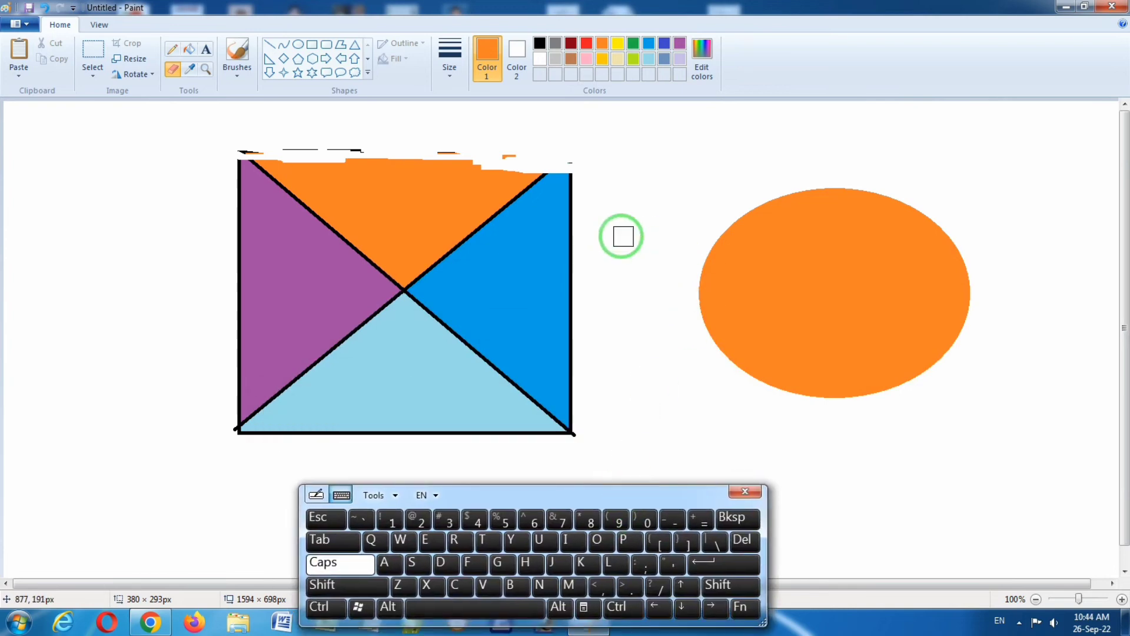
{"action": "mouse_move", "coordinate": [620, 235]}
{"action": "left_mouse_down"}
{"action": "mouse_move", "coordinate": [715, 214]}
{"action": "mouse_move", "coordinate": [387, 192]}
{"action": "mouse_move", "coordinate": [348, 172]}
{"action": "mouse_move", "coordinate": [508, 176]}
{"action": "mouse_move", "coordinate": [277, 156]}
{"action": "mouse_move", "coordinate": [547, 182]}
{"action": "mouse_move", "coordinate": [454, 141]}
{"action": "mouse_move", "coordinate": [508, 160]}
{"action": "left_mouse_up"}
- Move the on-screen keyboard over the drawing, use it to select everything and delete it, and put the keyboard away
{"action": "left_click_drag", "start_coordinate": [540, 494], "coordinate": [532, 235]}
{"action": "left_click", "coordinate": [319, 352]}
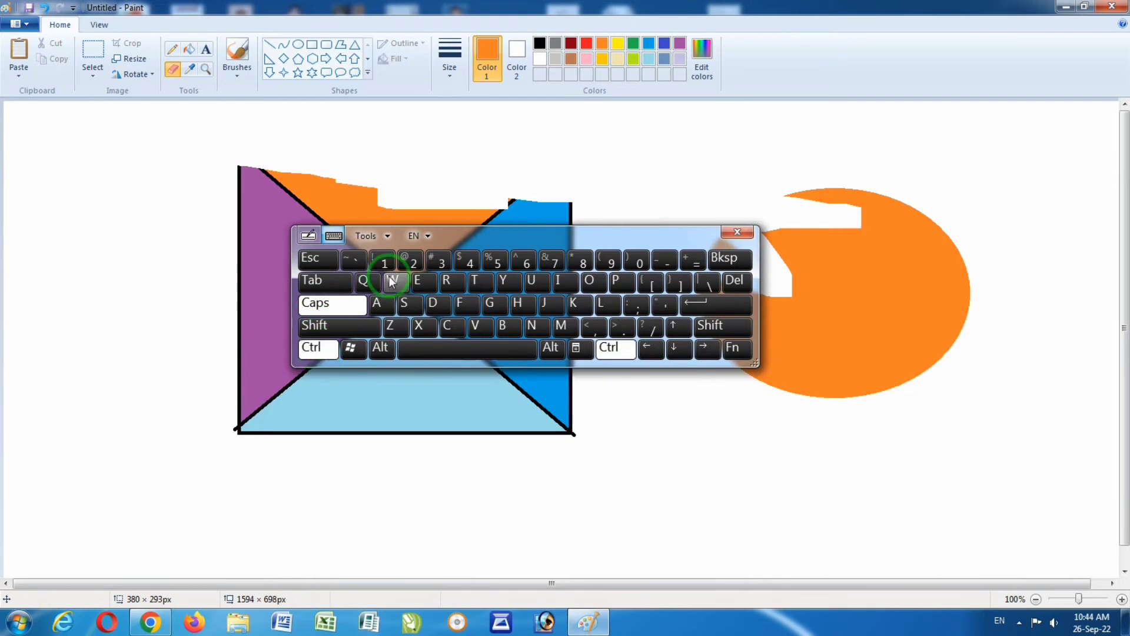
{"action": "left_click", "coordinate": [380, 305]}
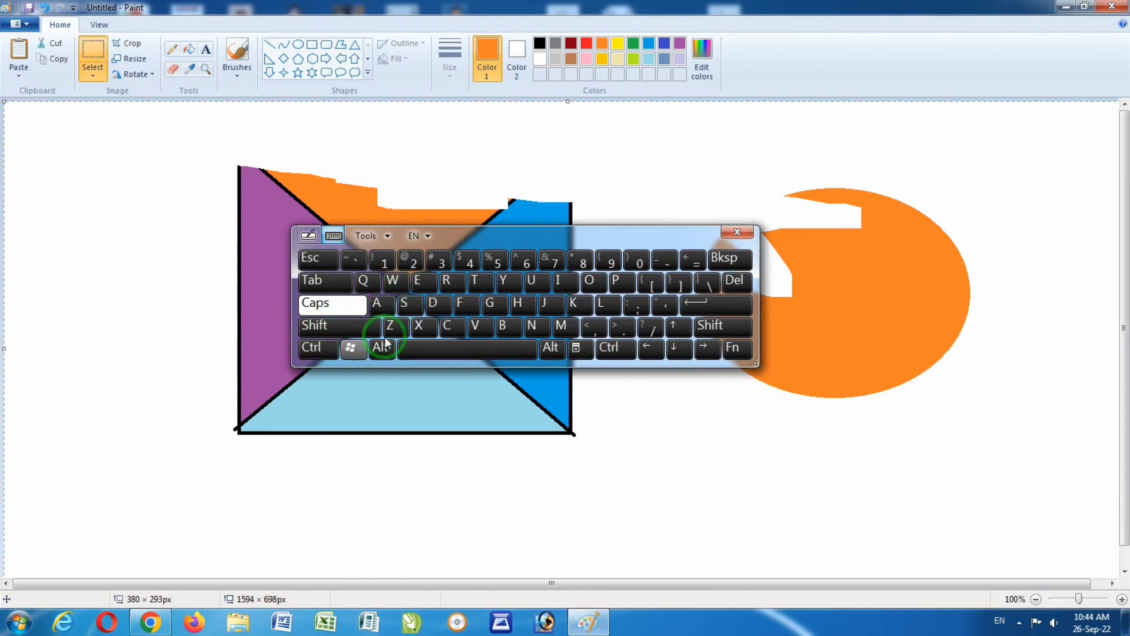
{"action": "left_click", "coordinate": [735, 281]}
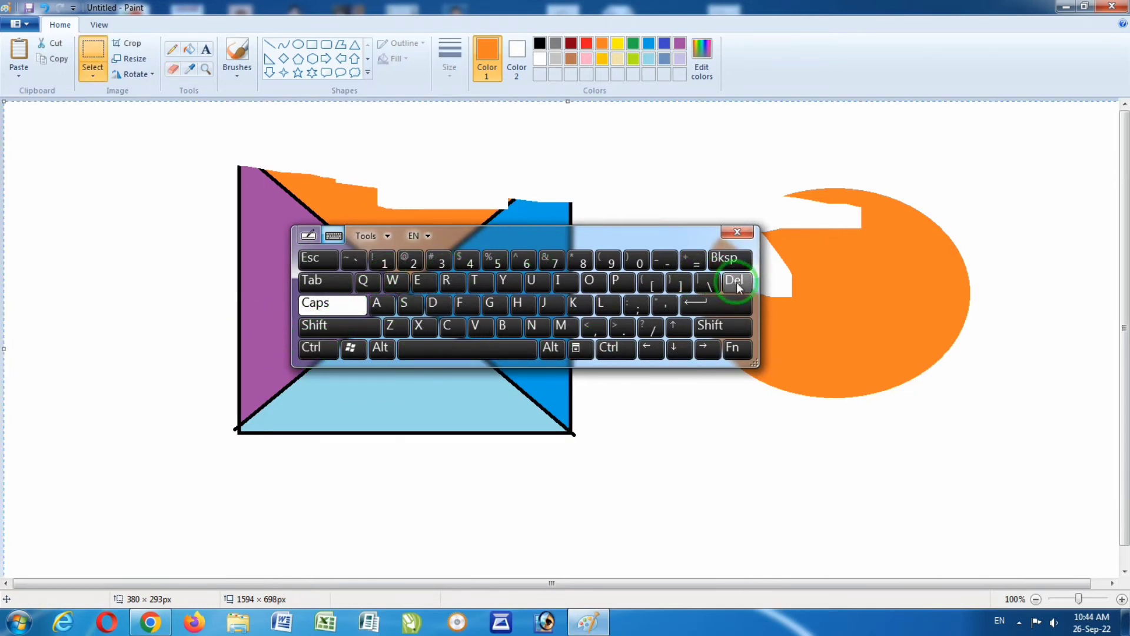
{"action": "left_click_drag", "start_coordinate": [675, 233], "coordinate": [512, 235]}
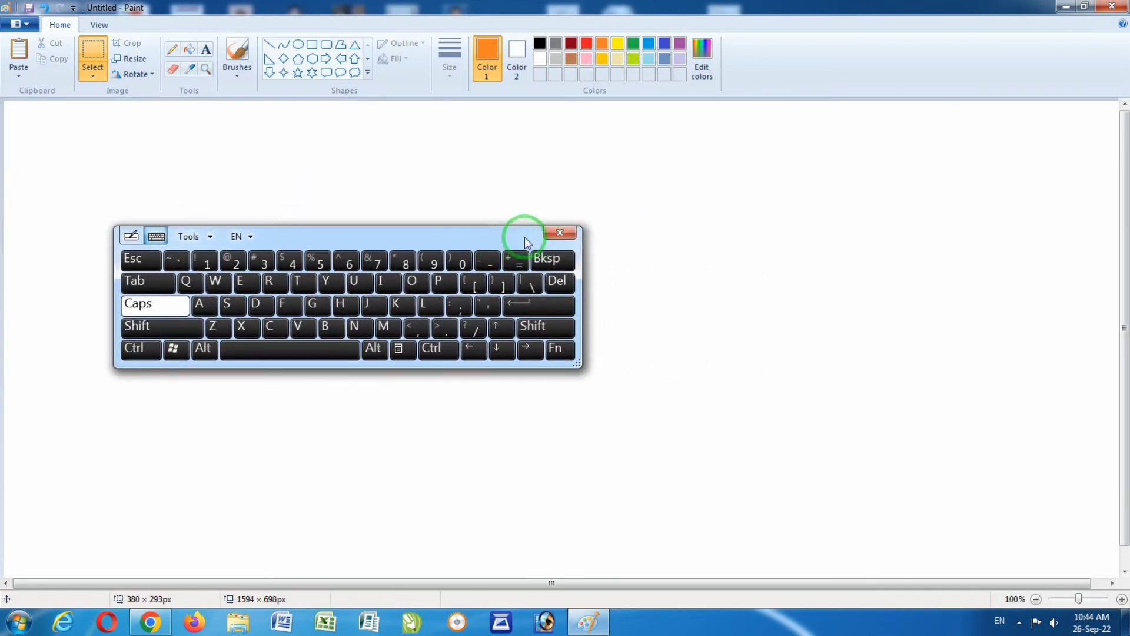
{"action": "left_click", "coordinate": [560, 233]}
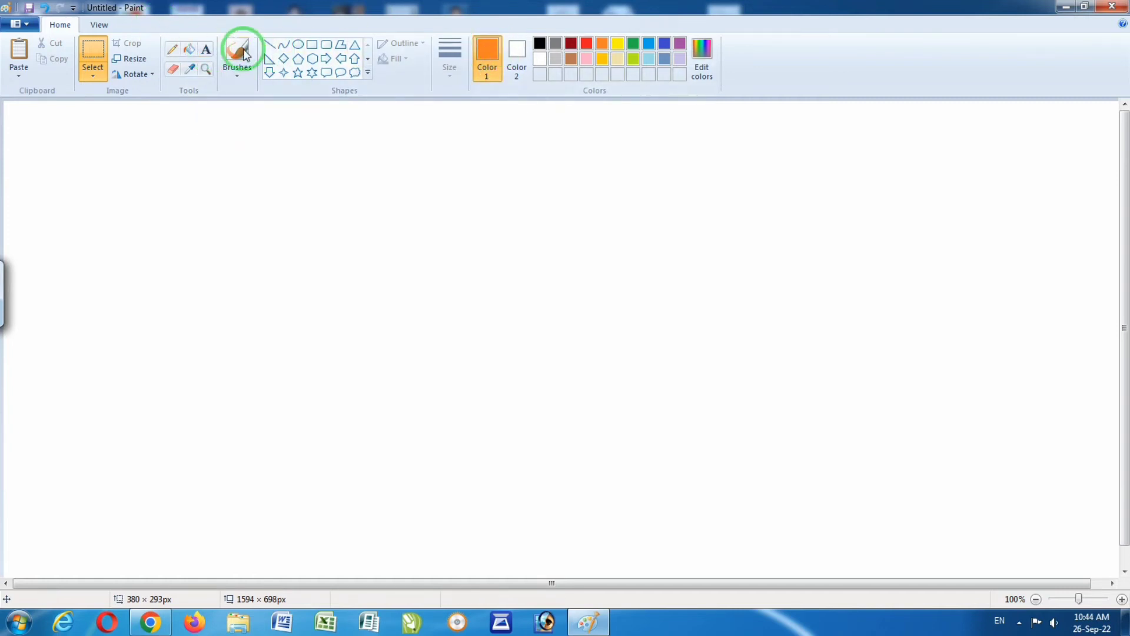
- Create a text box about 754 × 510 px on the empty canvas and enter CASH MEMO in it
{"action": "left_click", "coordinate": [205, 49]}
{"action": "left_click_drag", "start_coordinate": [262, 157], "coordinate": [787, 512]}
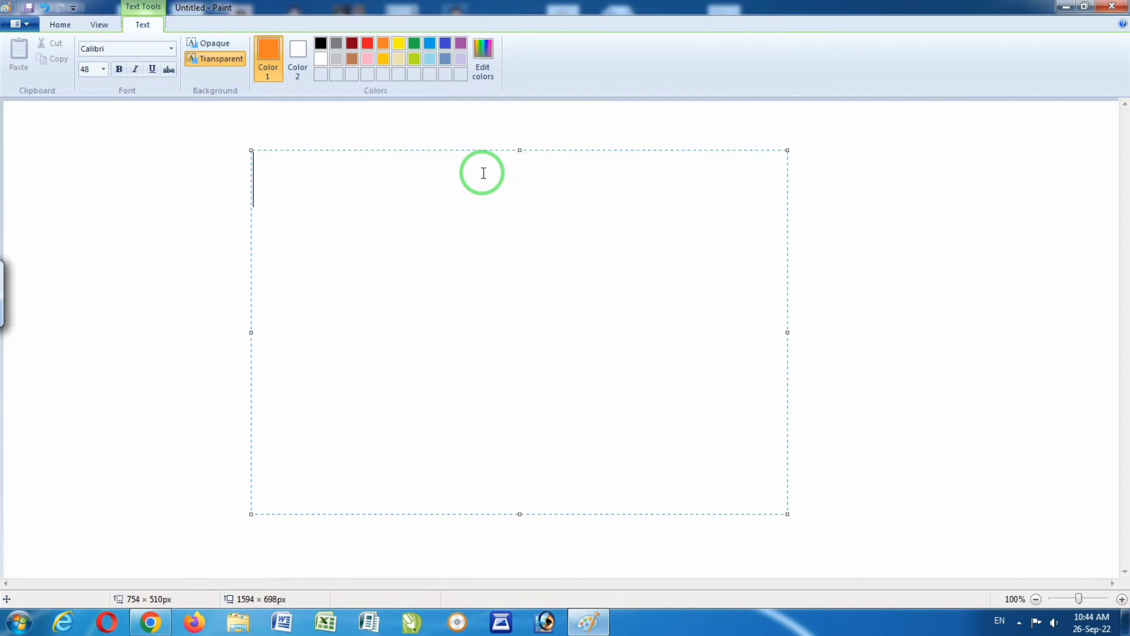
{"action": "type", "text": "CAS"}
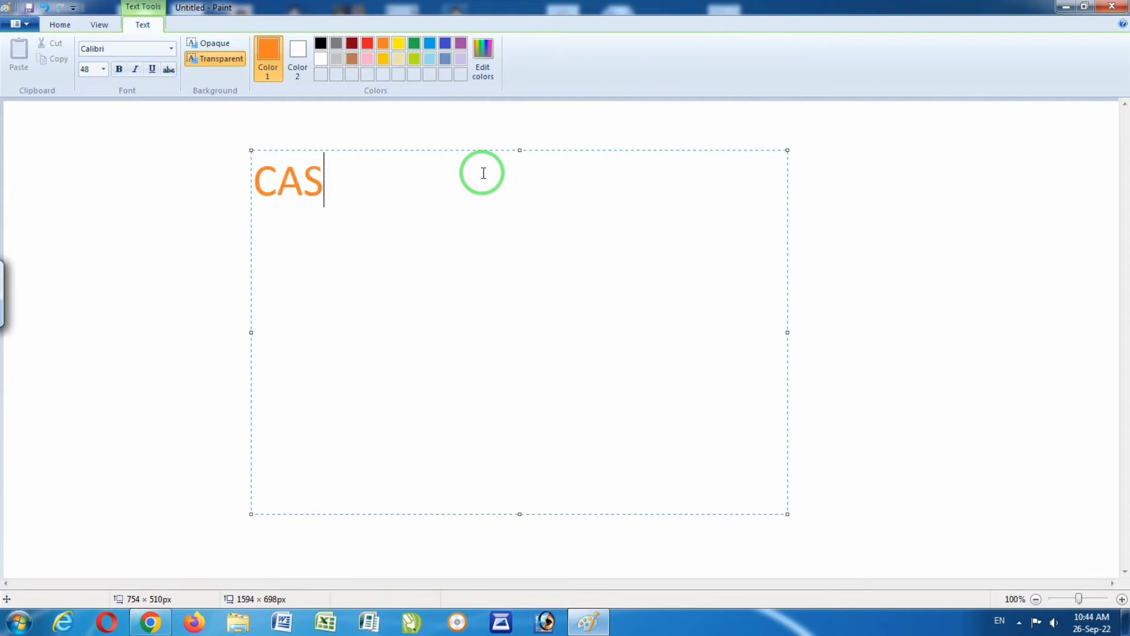
{"action": "type", "text": "H MEMO"}
- Recolour the CASH MEMO text indigo and shrink its text box to fit closely around the words
{"action": "left_click_drag", "start_coordinate": [518, 187], "coordinate": [191, 178]}
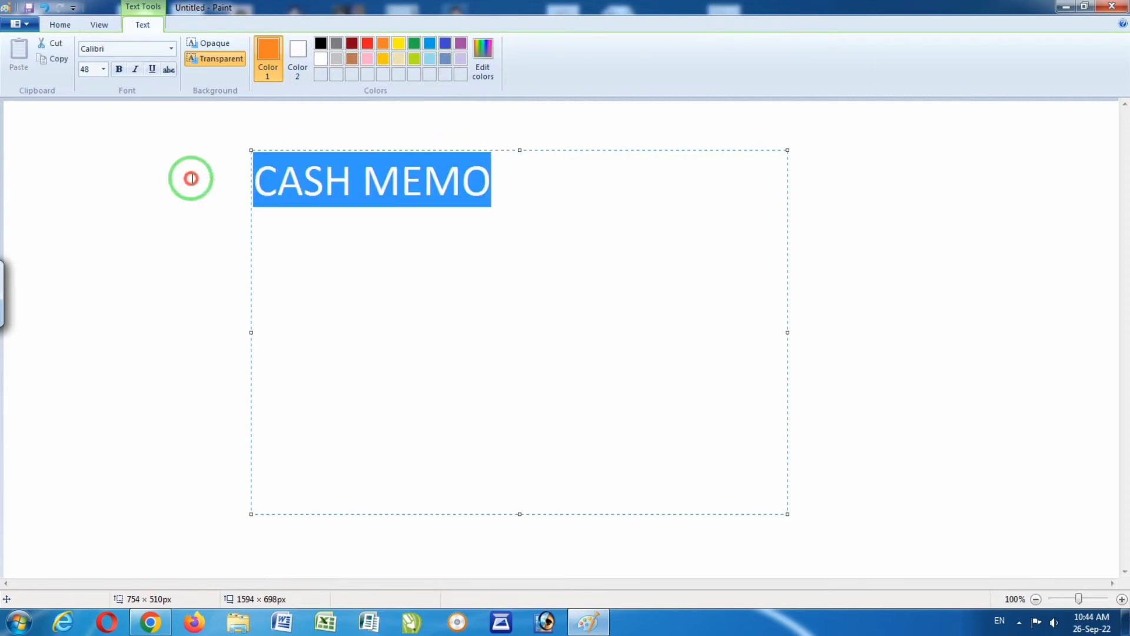
{"action": "left_click", "coordinate": [445, 44]}
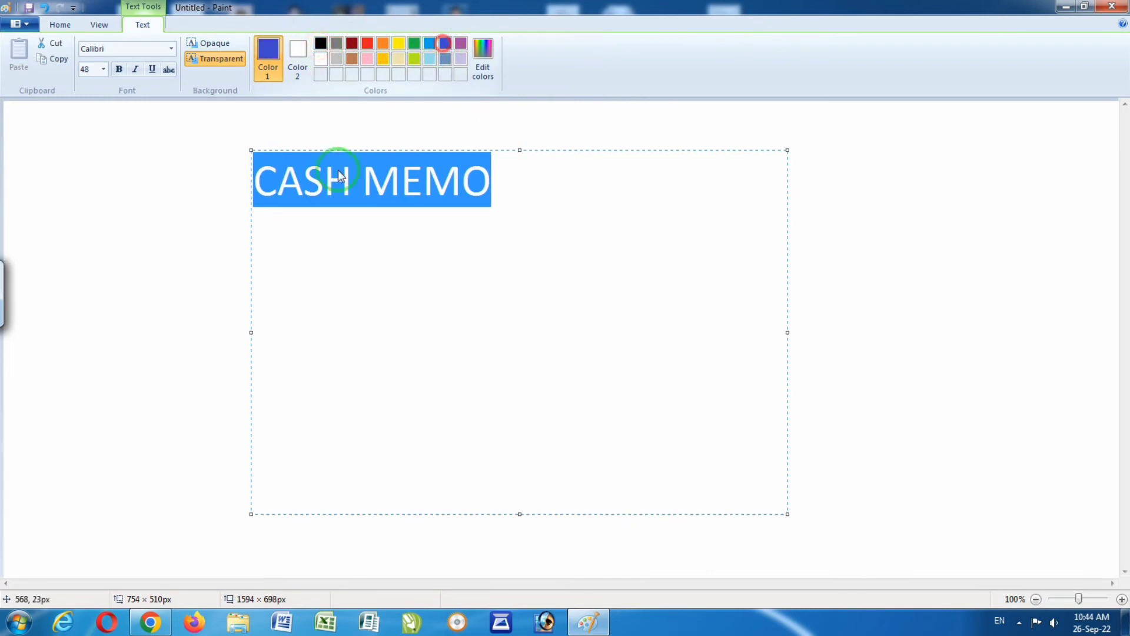
{"action": "left_click_drag", "start_coordinate": [519, 516], "coordinate": [530, 211]}
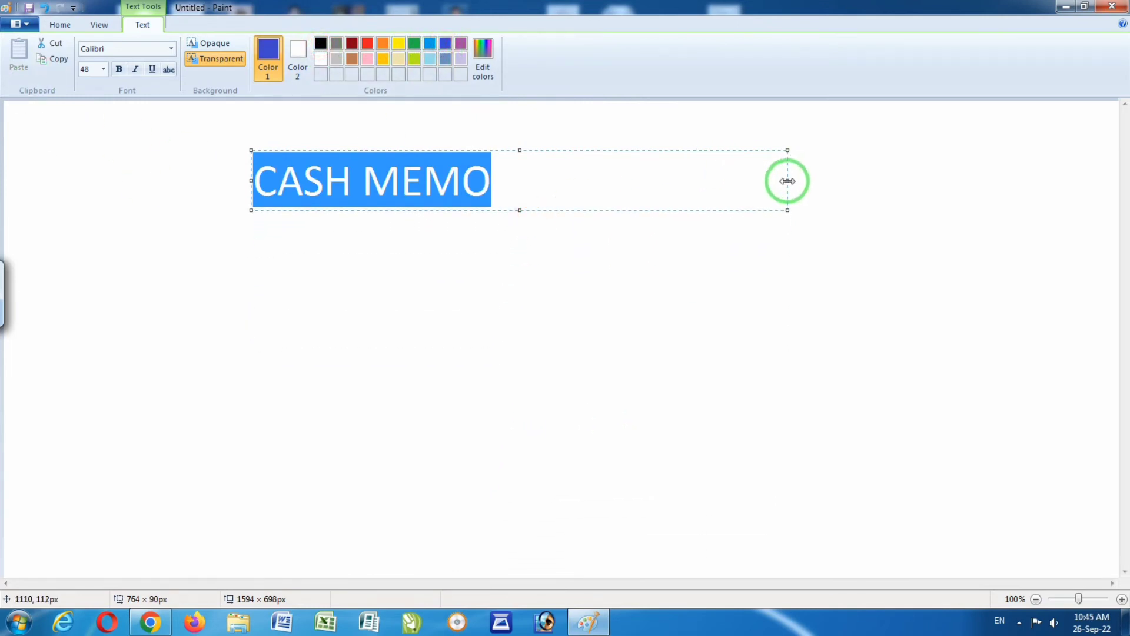
{"action": "left_click_drag", "start_coordinate": [789, 178], "coordinate": [502, 177]}
{"action": "left_click", "coordinate": [525, 273]}
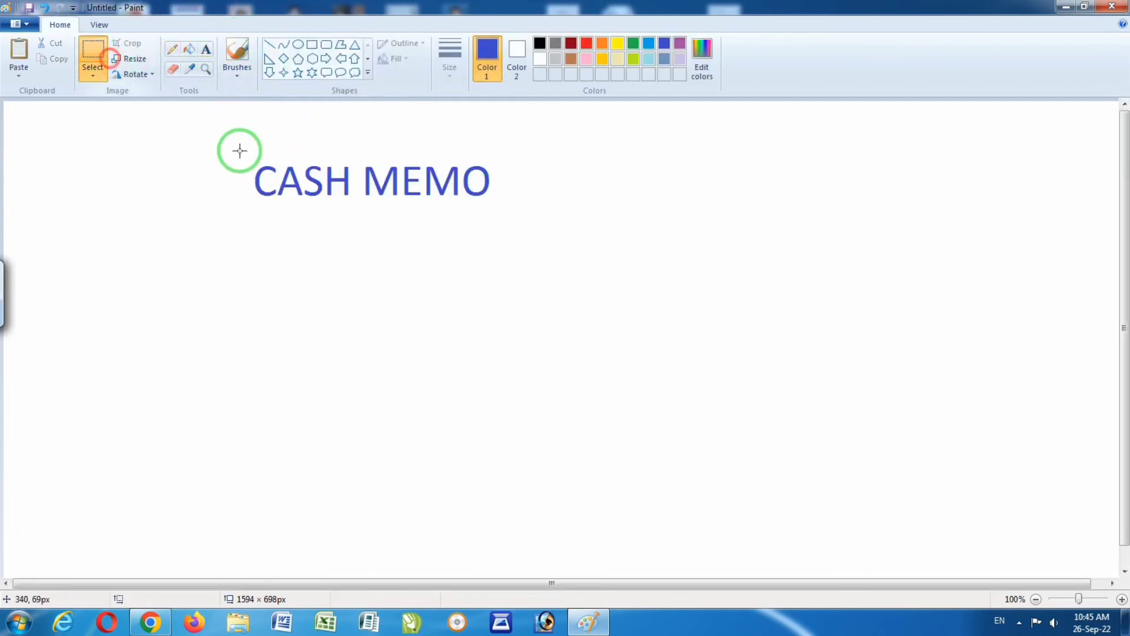
- Move the CASH MEMO text up and to the right near the canvas's upper edge, and delete it
{"action": "left_click_drag", "start_coordinate": [240, 150], "coordinate": [501, 206]}
{"action": "left_click_drag", "start_coordinate": [414, 178], "coordinate": [557, 136]}
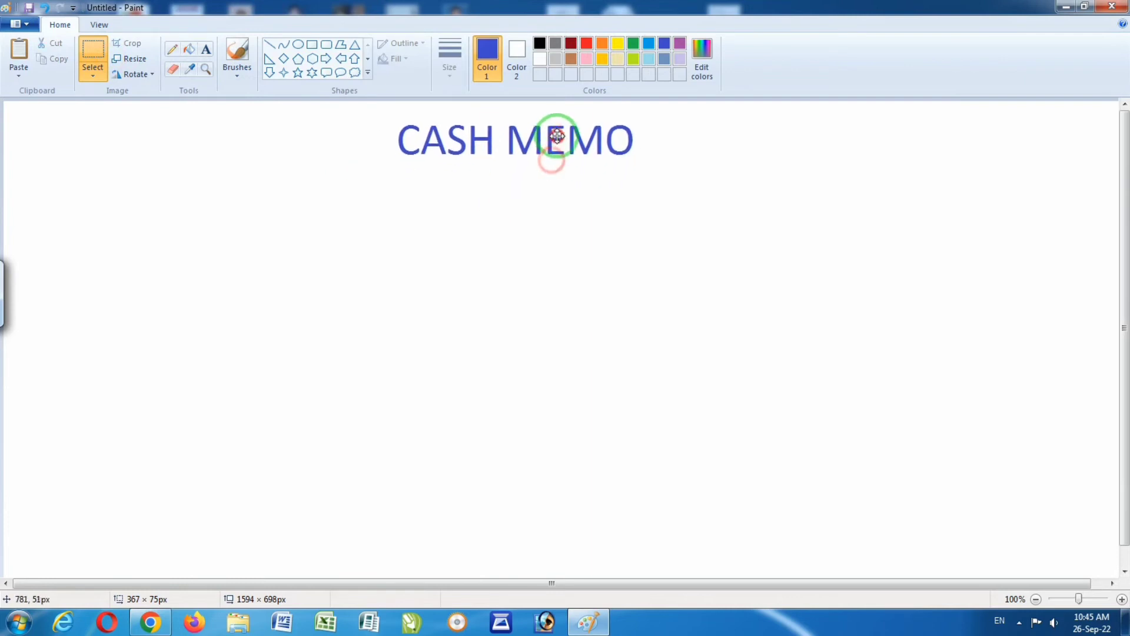
{"action": "left_click", "coordinate": [550, 243]}
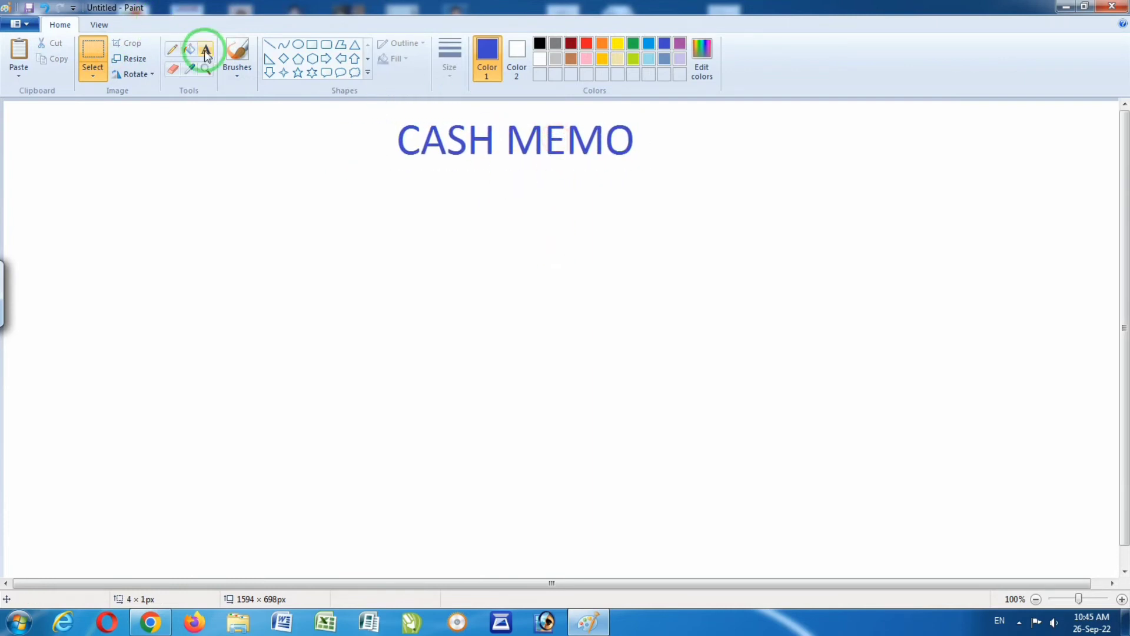
{"action": "left_click_drag", "start_coordinate": [386, 110], "coordinate": [651, 180]}
{"action": "key", "text": "Delete"}
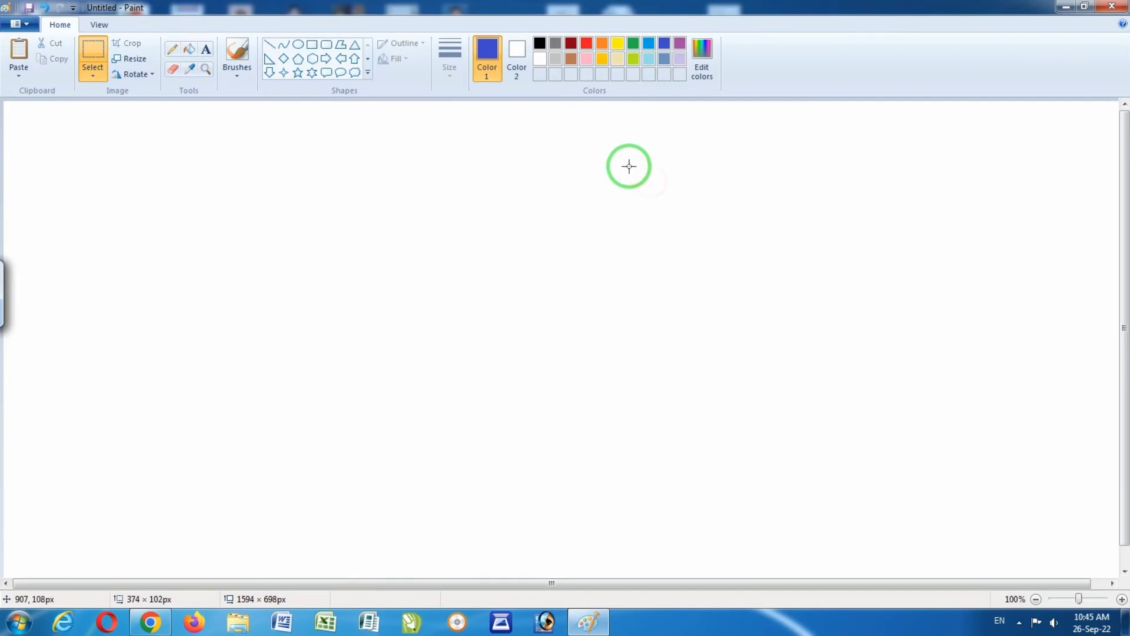
- Create a text box about 916 × 468 px and enter NAME followed by the person's first name
{"action": "left_click", "coordinate": [204, 51]}
{"action": "left_click_drag", "start_coordinate": [116, 131], "coordinate": [765, 463]}
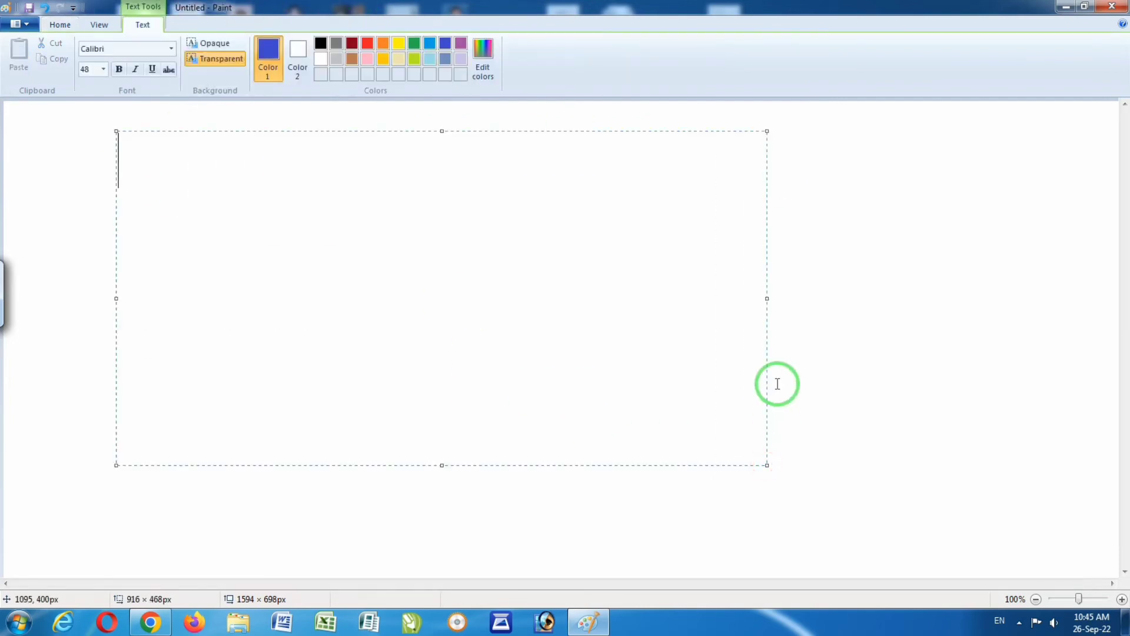
{"action": "type", "text": "NAME "}
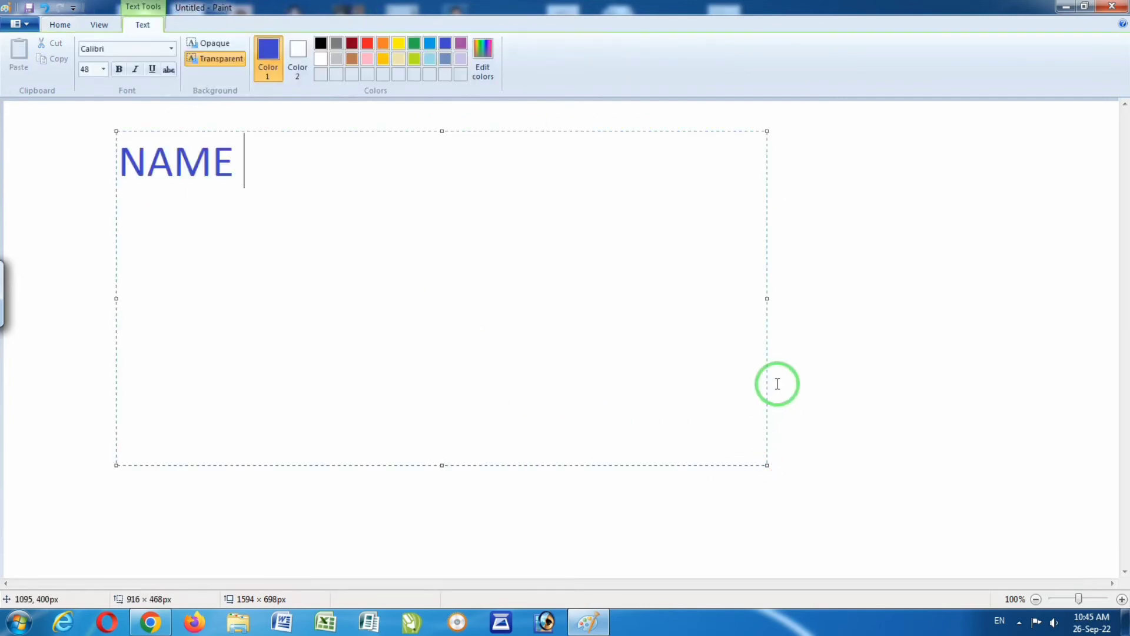
{"action": "type", "text": "AYUS"}
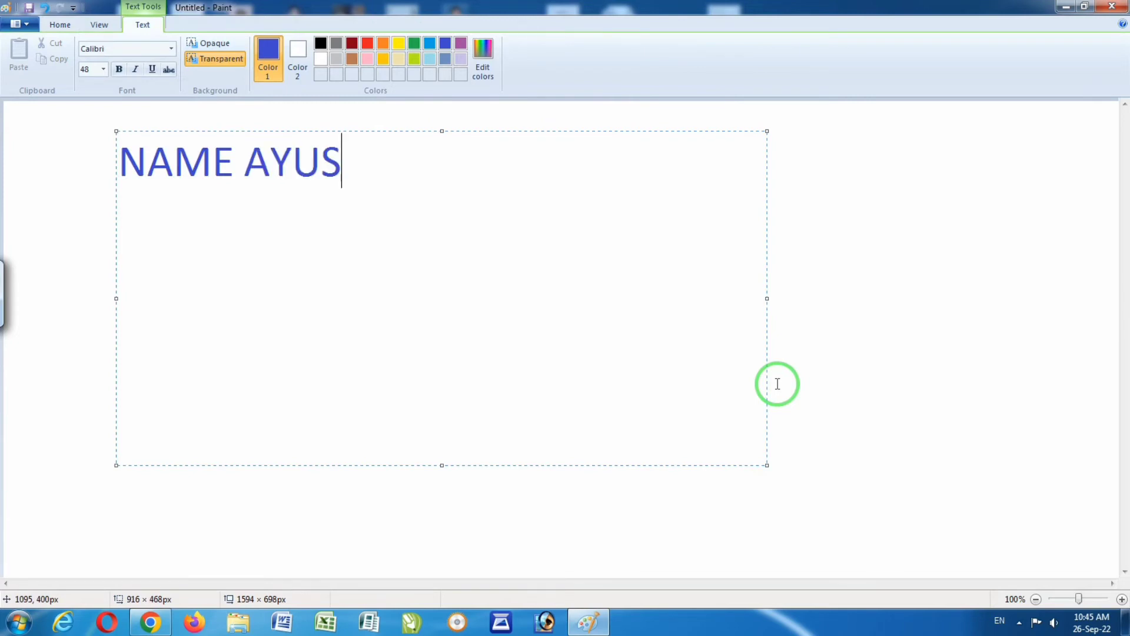
{"action": "type", "text": "H"}
- Add a second line reading FATHER'S NAME MR with the father's name, and narrow the text box to about 888 px wide
{"action": "key", "text": "Return"}
{"action": "type", "text": "FA"}
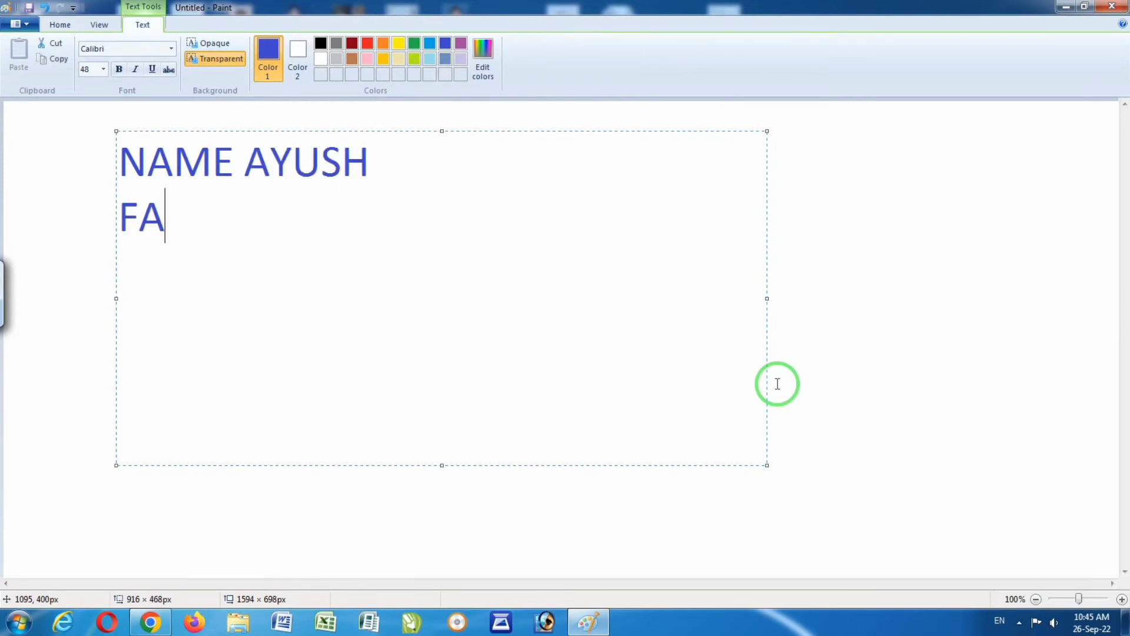
{"action": "type", "text": "THER'S "}
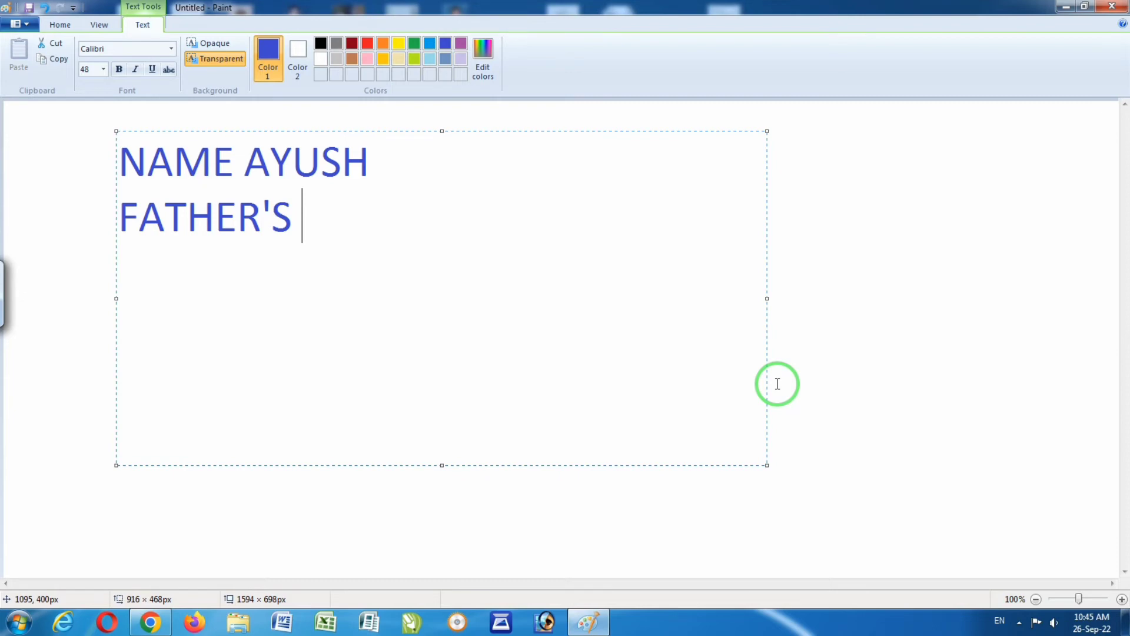
{"action": "type", "text": "NAME MR"}
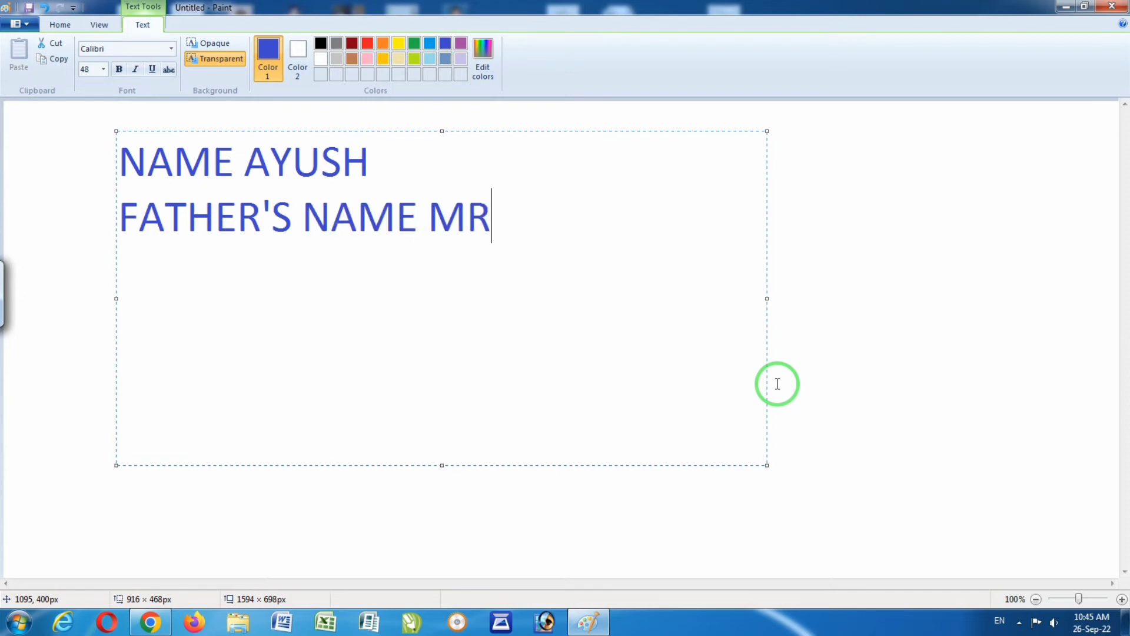
{"action": "type", "text": " SURYAN"}
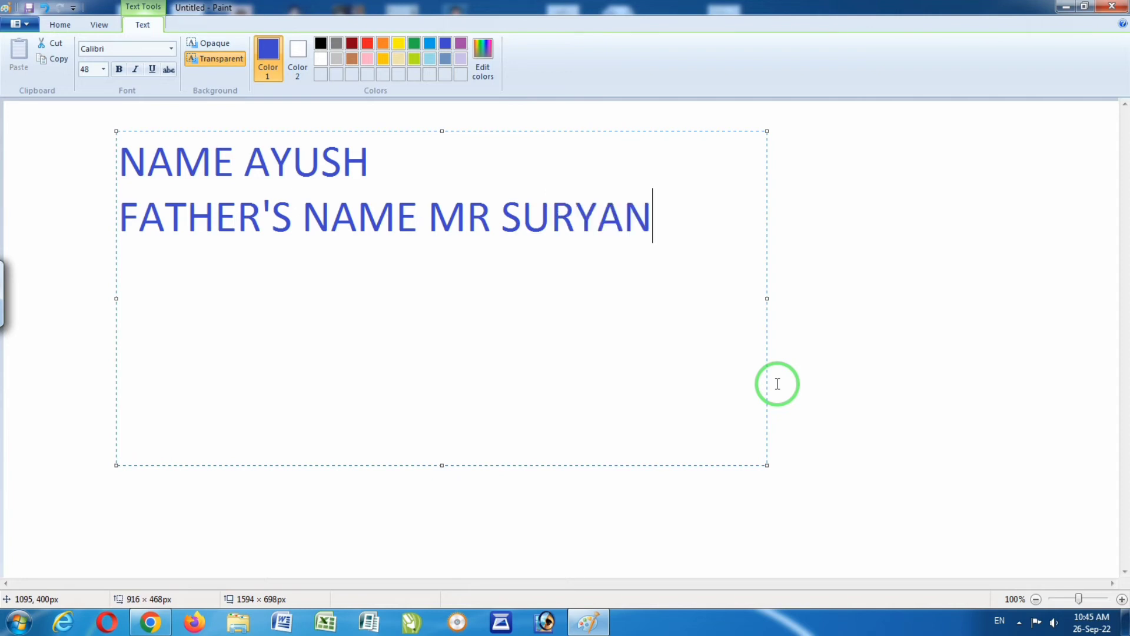
{"action": "type", "text": "SH"}
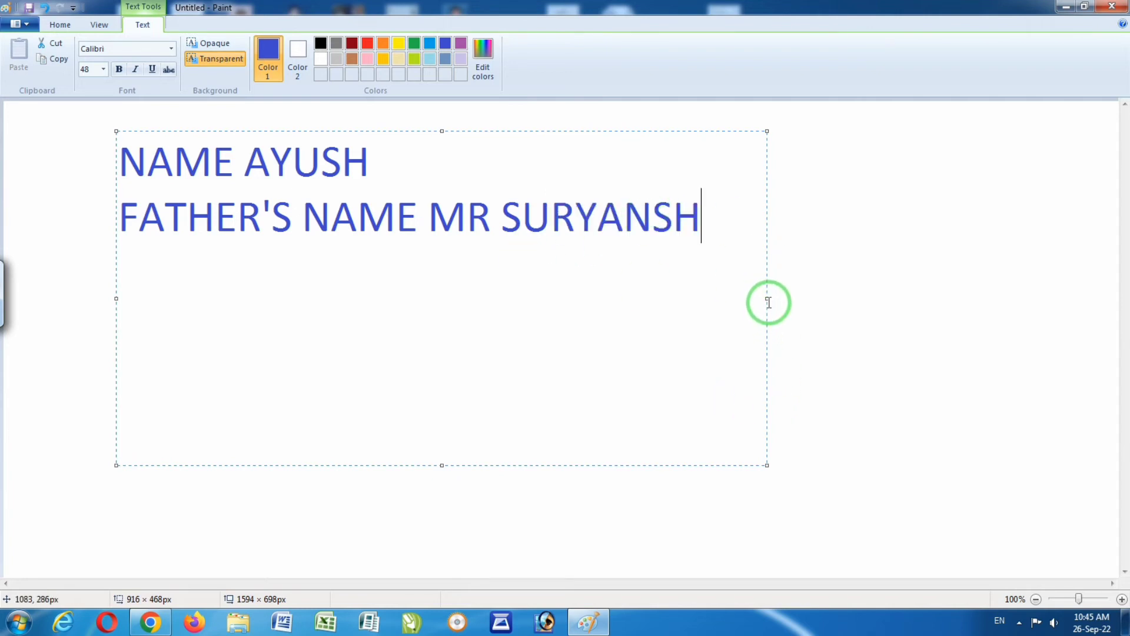
{"action": "left_click_drag", "start_coordinate": [766, 300], "coordinate": [739, 290]}
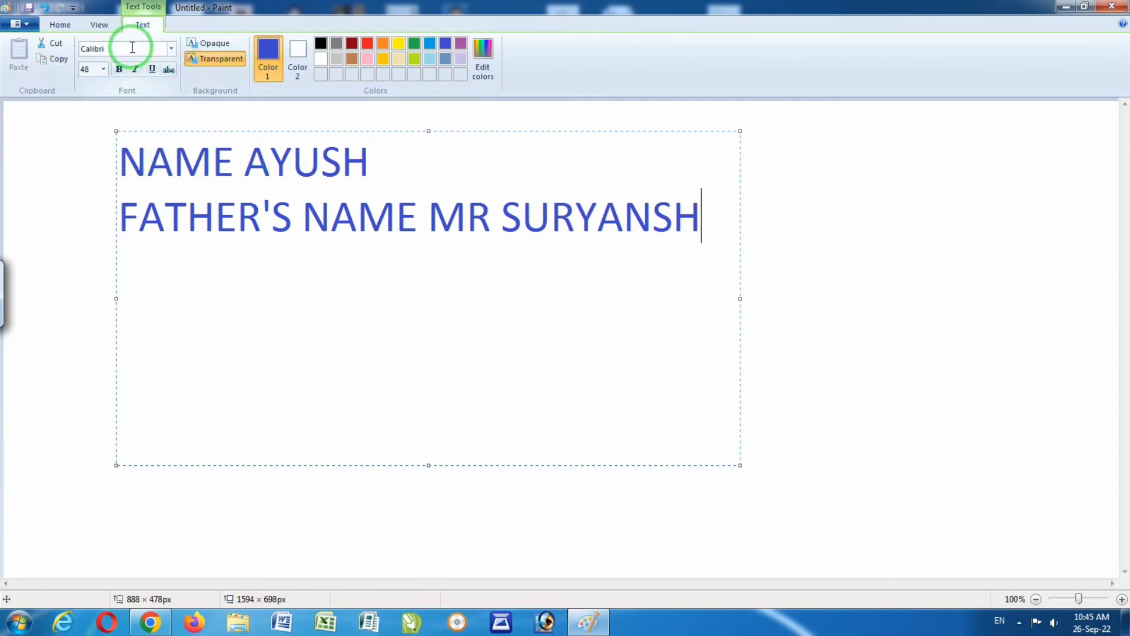
- Select the first line of the text and set its font to Bernard MT Condensed
{"action": "left_click_drag", "start_coordinate": [123, 152], "coordinate": [404, 147]}
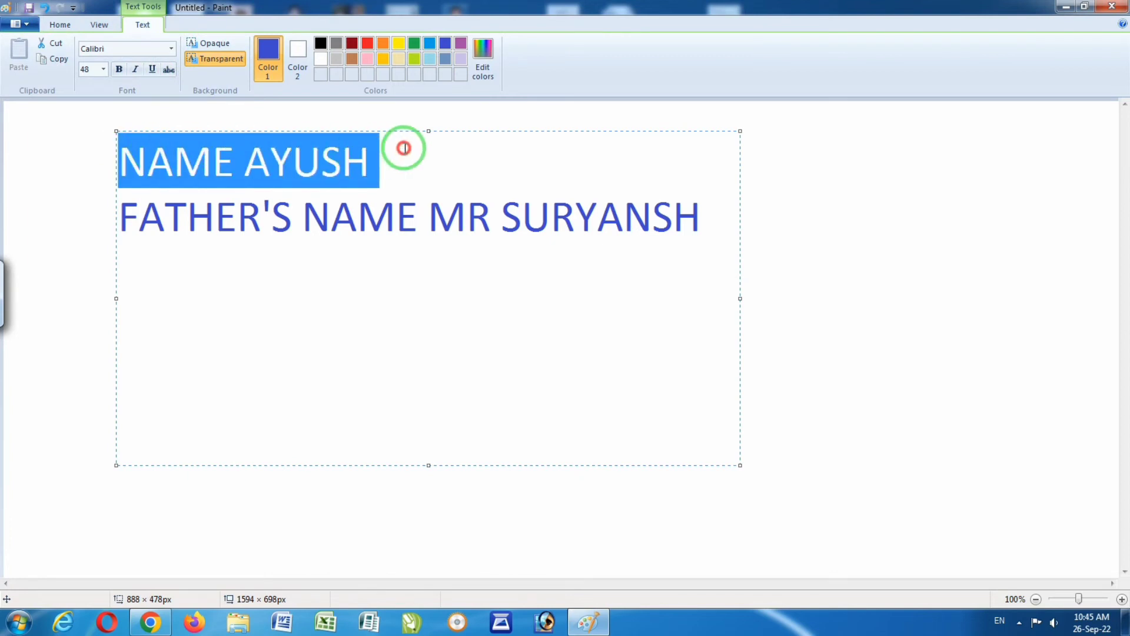
{"action": "left_click", "coordinate": [171, 49]}
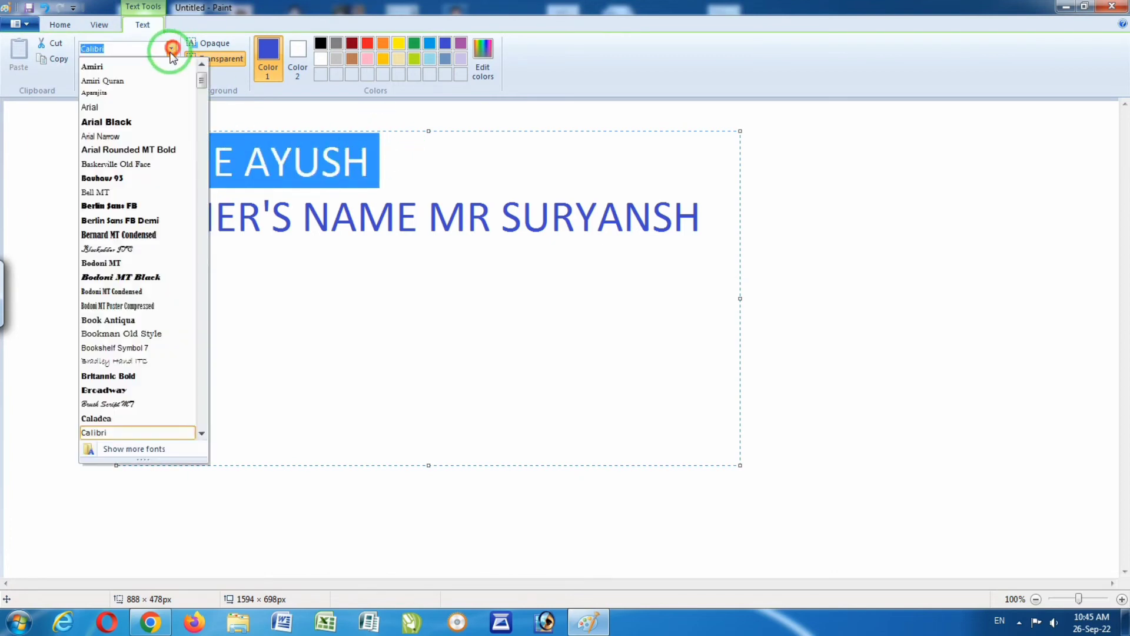
{"action": "left_click", "coordinate": [135, 236]}
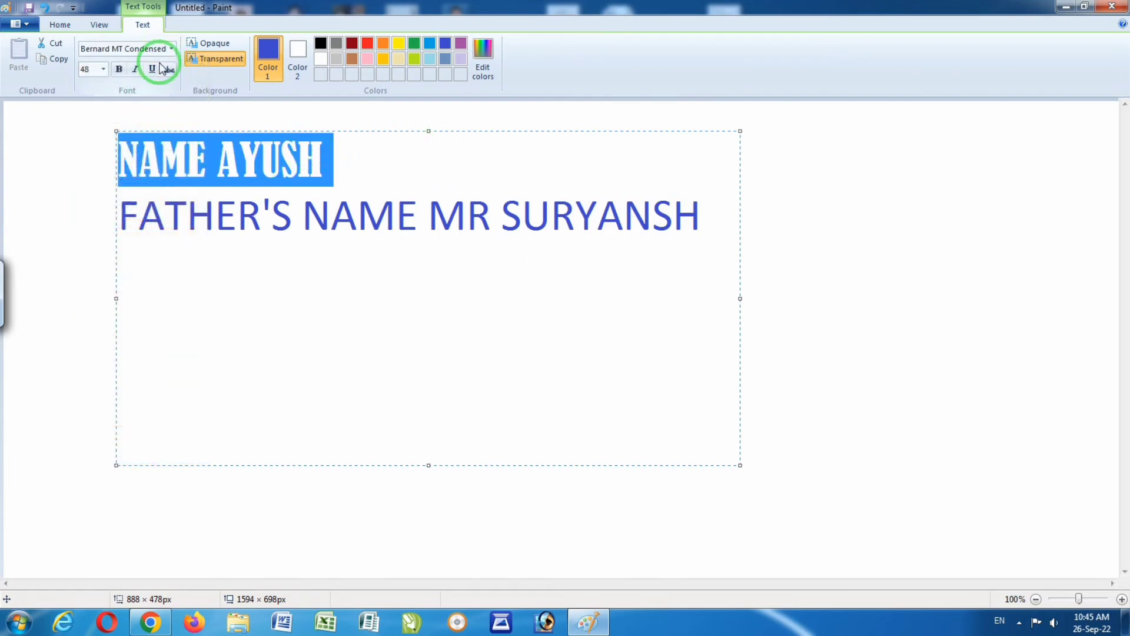
- Apply bold, italic and underline to the first line, and remove all three styles again
{"action": "left_click", "coordinate": [119, 69]}
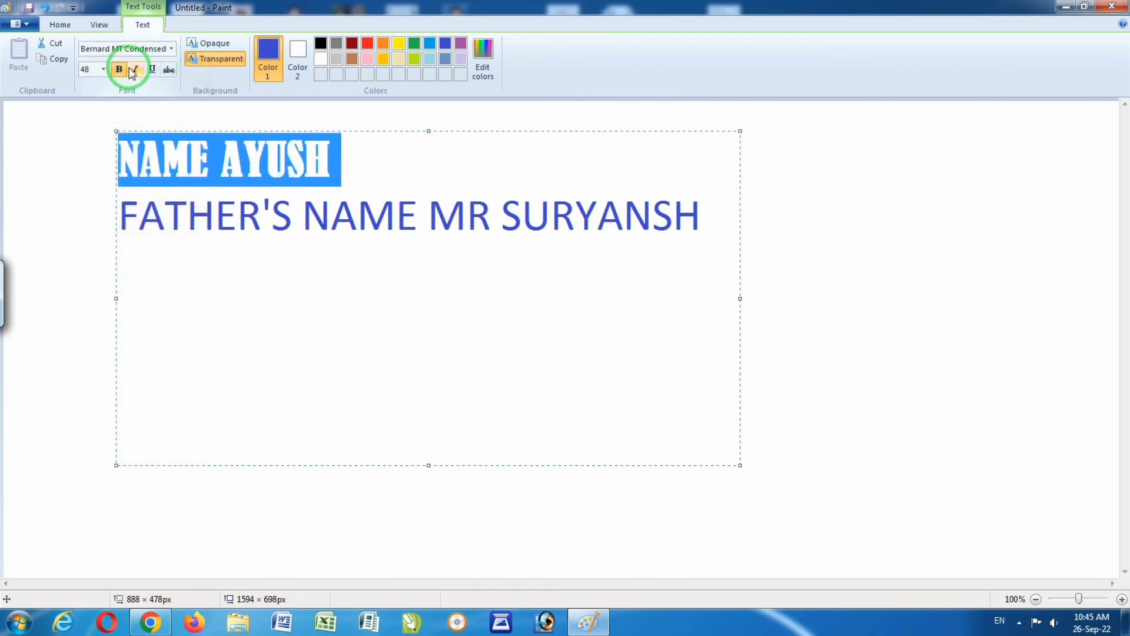
{"action": "left_click", "coordinate": [134, 70]}
{"action": "left_click", "coordinate": [152, 69]}
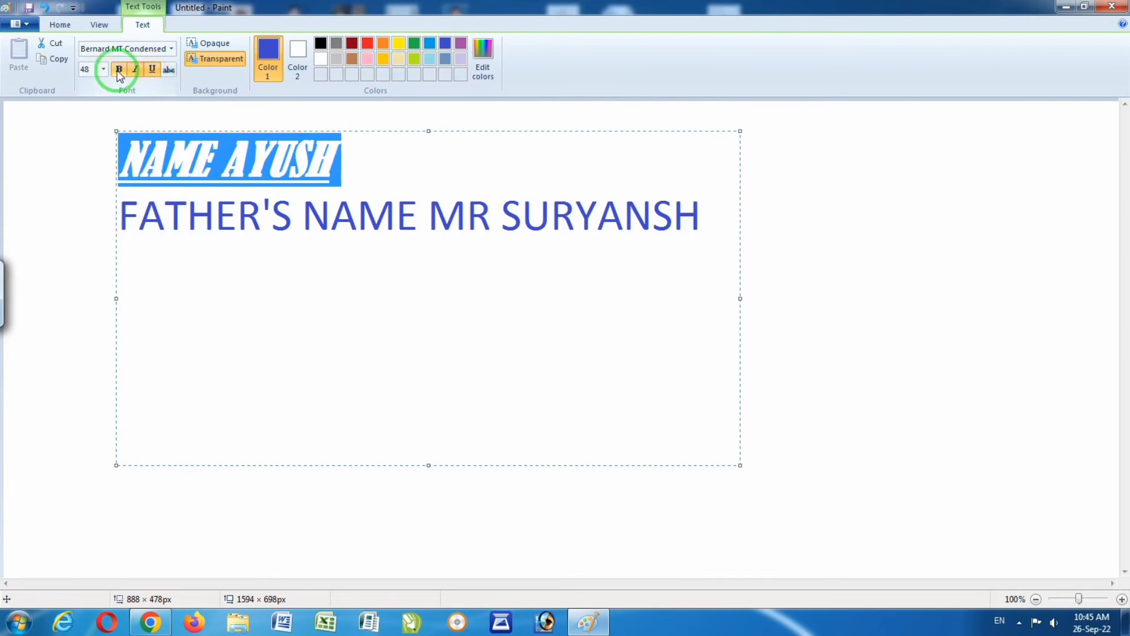
{"action": "left_click", "coordinate": [118, 71]}
{"action": "left_click", "coordinate": [152, 70]}
{"action": "left_click", "coordinate": [138, 69]}
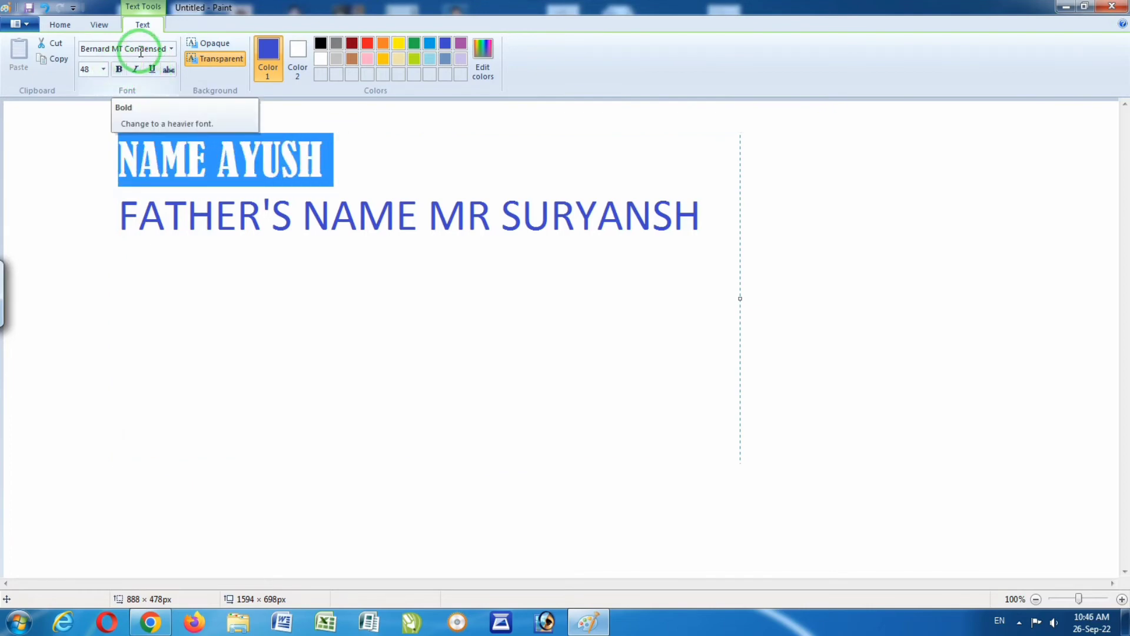
- Set the first line's font to Arial and make it bold with the on-screen keyboard shortcut
{"action": "left_click", "coordinate": [171, 50]}
{"action": "left_click", "coordinate": [121, 150]}
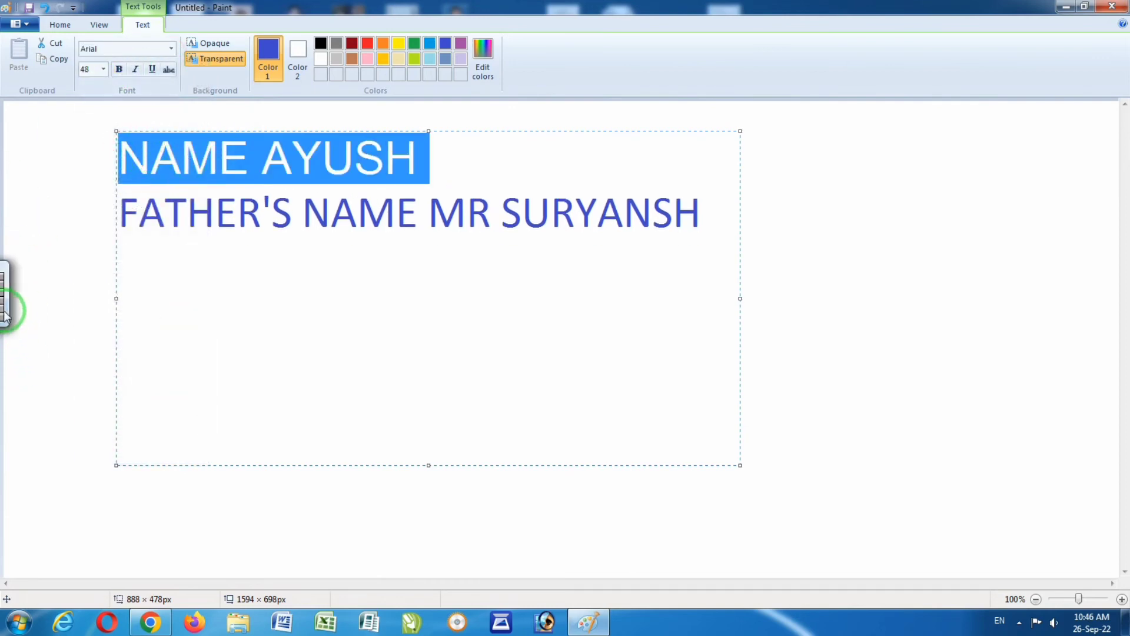
{"action": "left_click", "coordinate": [3, 271]}
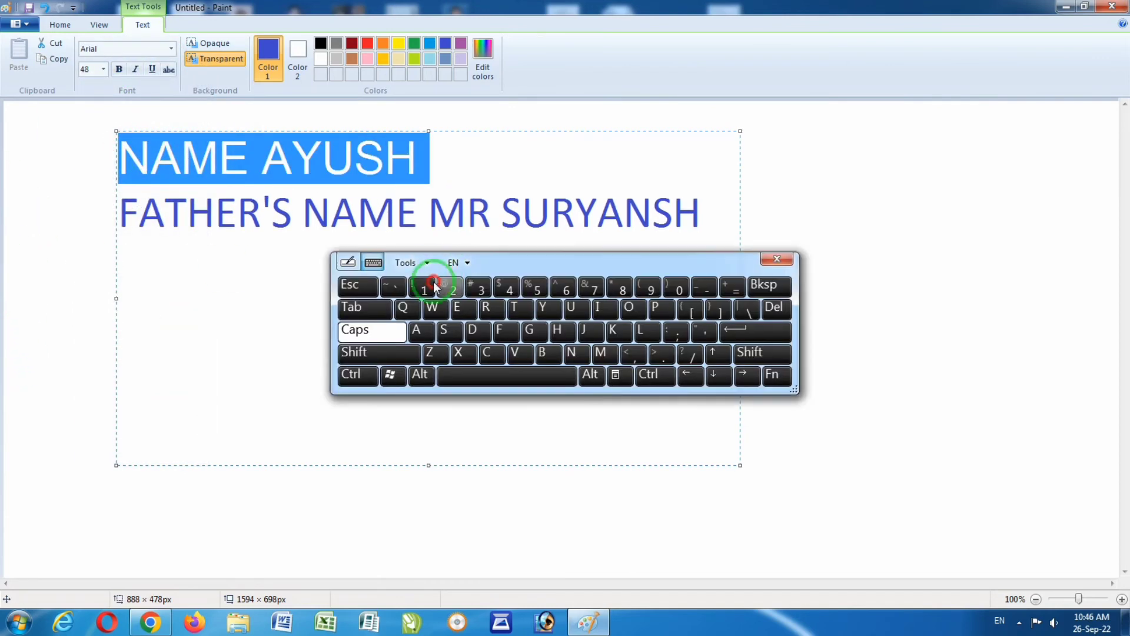
{"action": "left_click", "coordinate": [353, 374]}
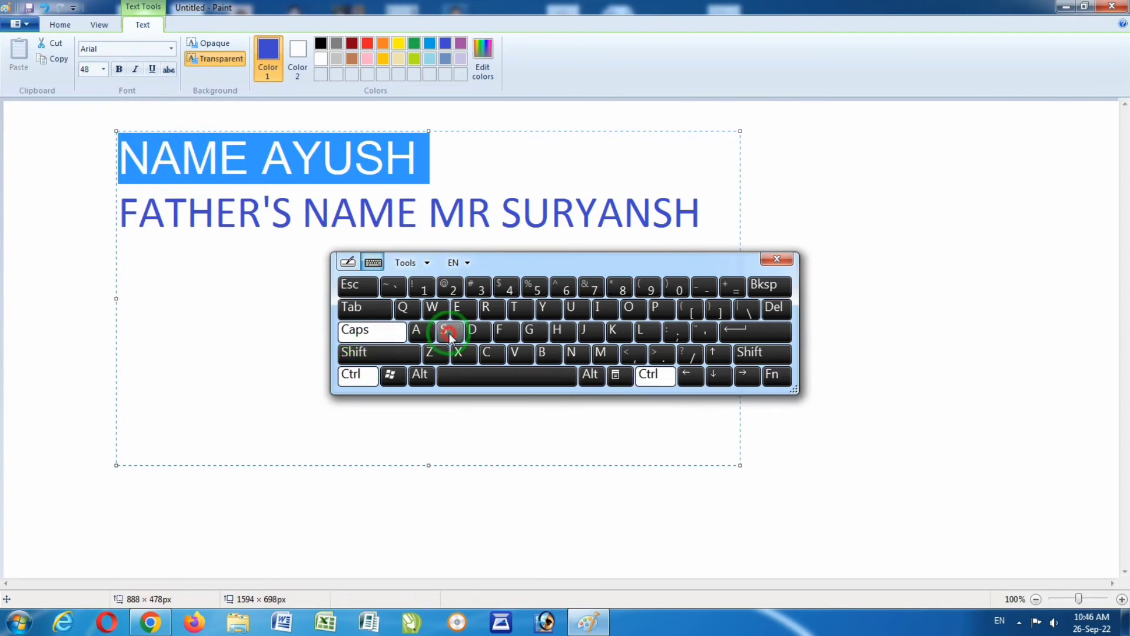
{"action": "left_click", "coordinate": [542, 353]}
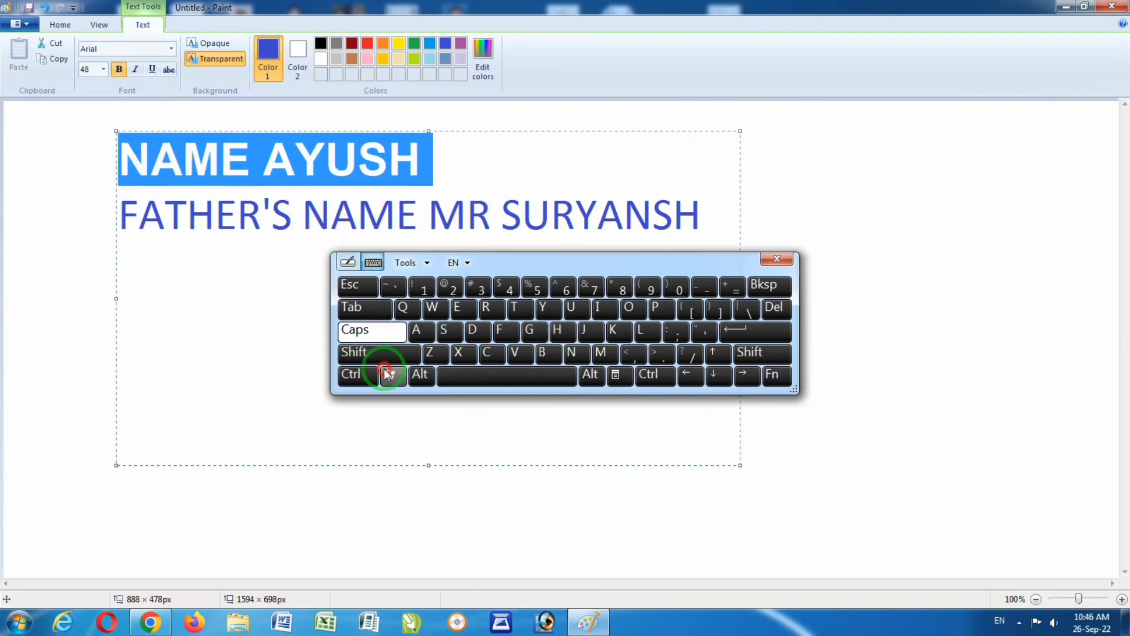
- Toggle the first line's bold style off and on again with the on-screen keyboard
{"action": "left_click", "coordinate": [353, 374]}
{"action": "left_click", "coordinate": [542, 353]}
{"action": "left_click", "coordinate": [362, 376]}
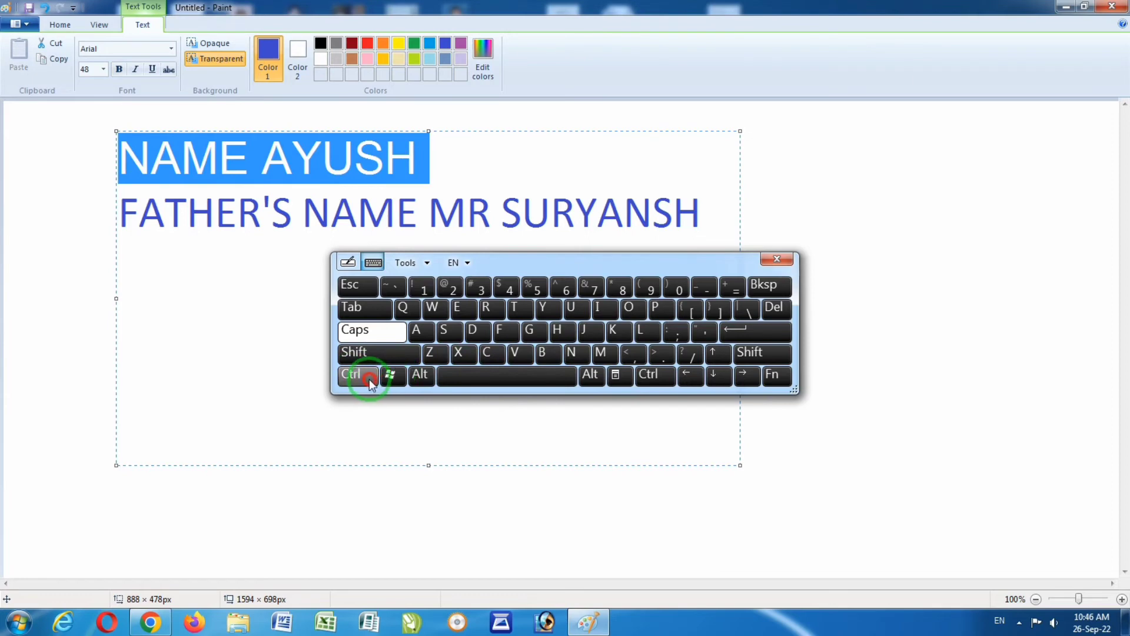
{"action": "left_click", "coordinate": [542, 353]}
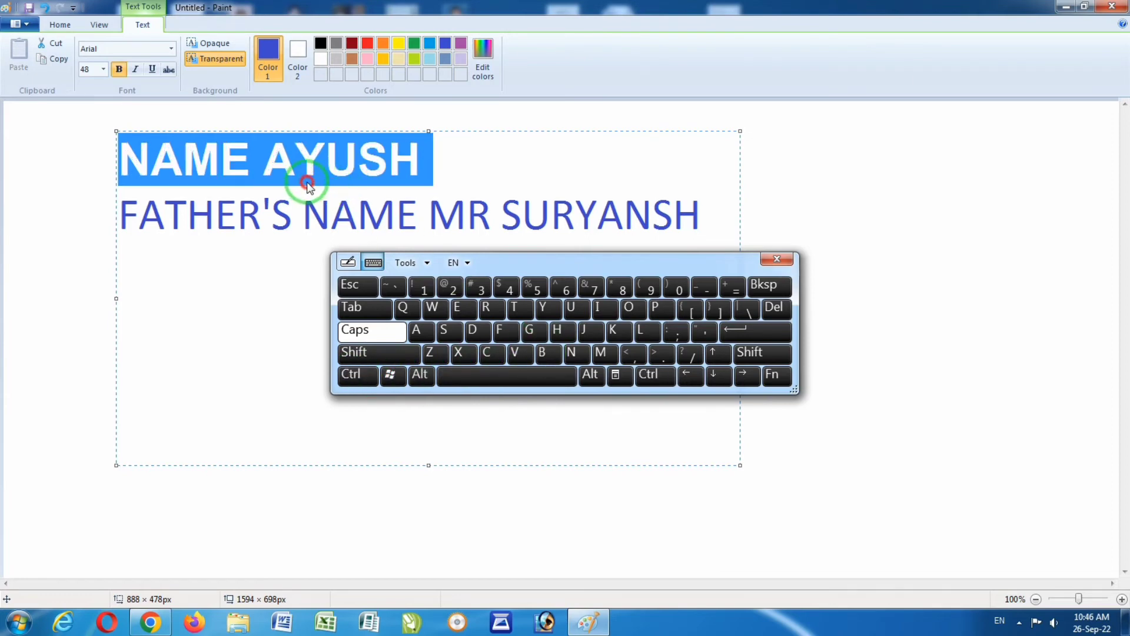
- Select the second line of the text and turn italic on and off again with the on-screen keyboard shortcut
{"action": "left_click", "coordinate": [424, 196]}
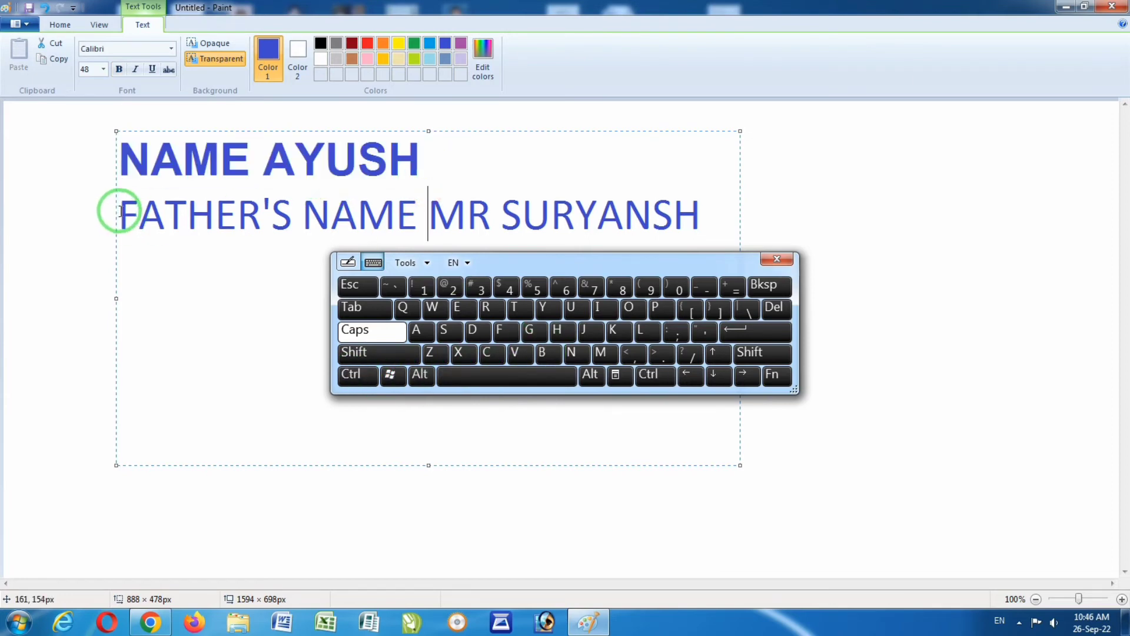
{"action": "left_click_drag", "start_coordinate": [120, 211], "coordinate": [712, 212]}
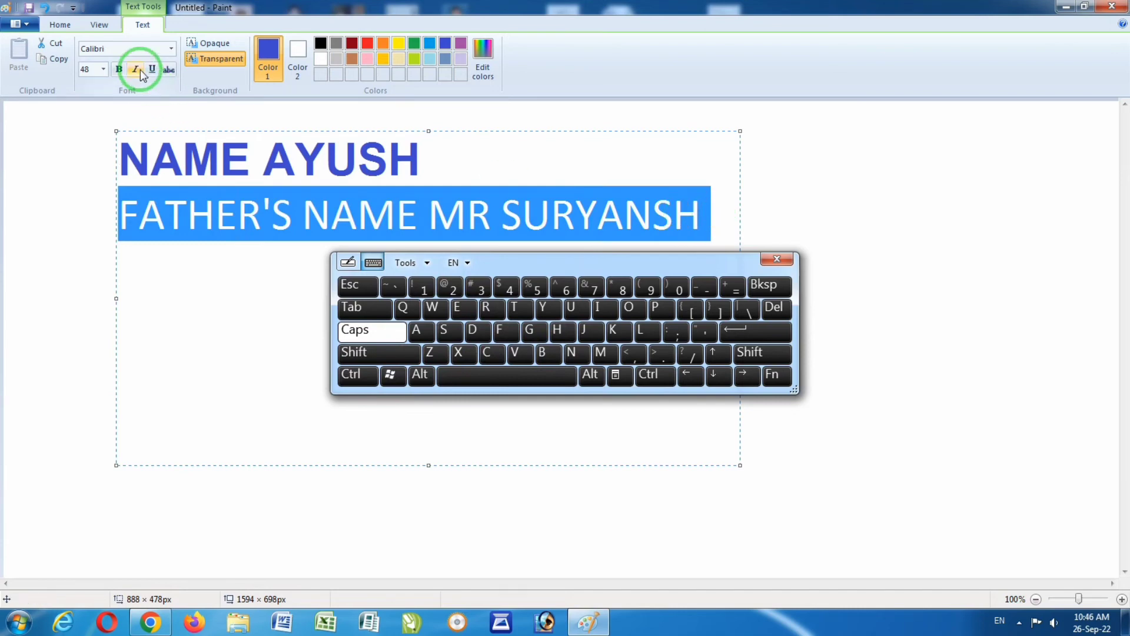
{"action": "left_click", "coordinate": [375, 378]}
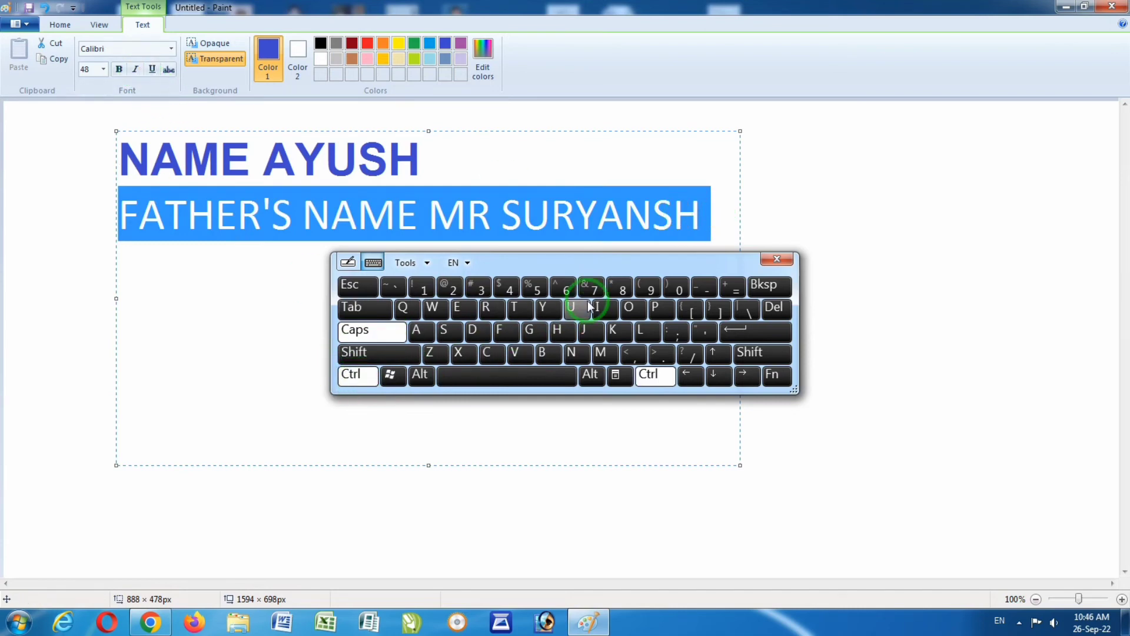
{"action": "left_click", "coordinate": [606, 309]}
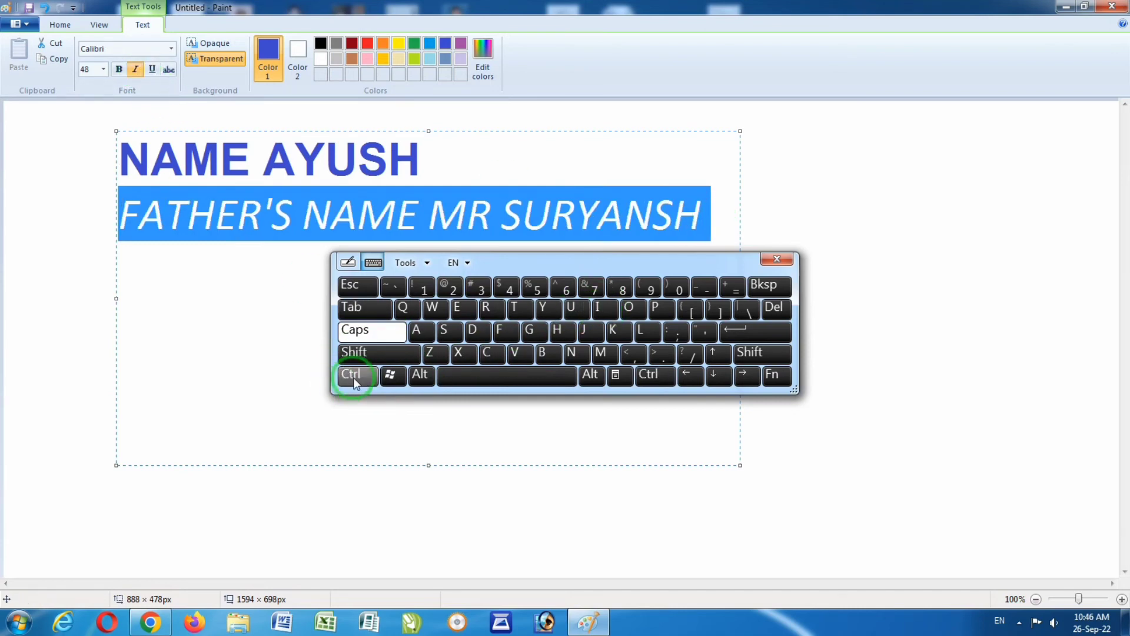
{"action": "left_click", "coordinate": [354, 377]}
{"action": "left_click", "coordinate": [599, 309]}
- Move the on-screen keyboard clear of the text, set the second line's font size to 11 and return it to 48
{"action": "left_click_drag", "start_coordinate": [582, 270], "coordinate": [644, 409]}
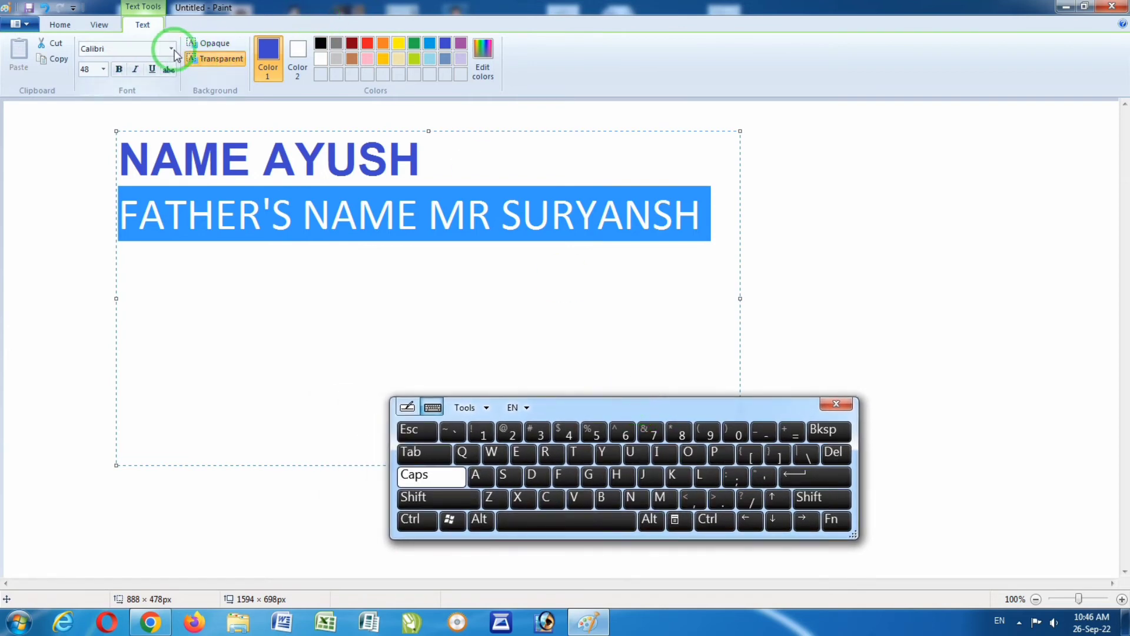
{"action": "left_click", "coordinate": [103, 71]}
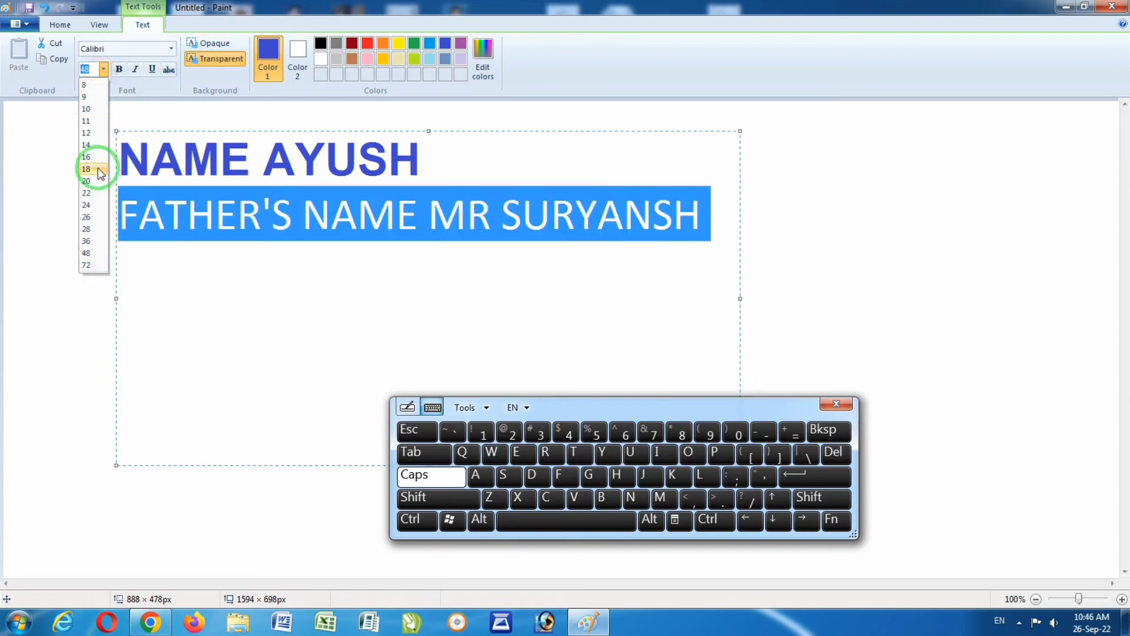
{"action": "left_click", "coordinate": [86, 120]}
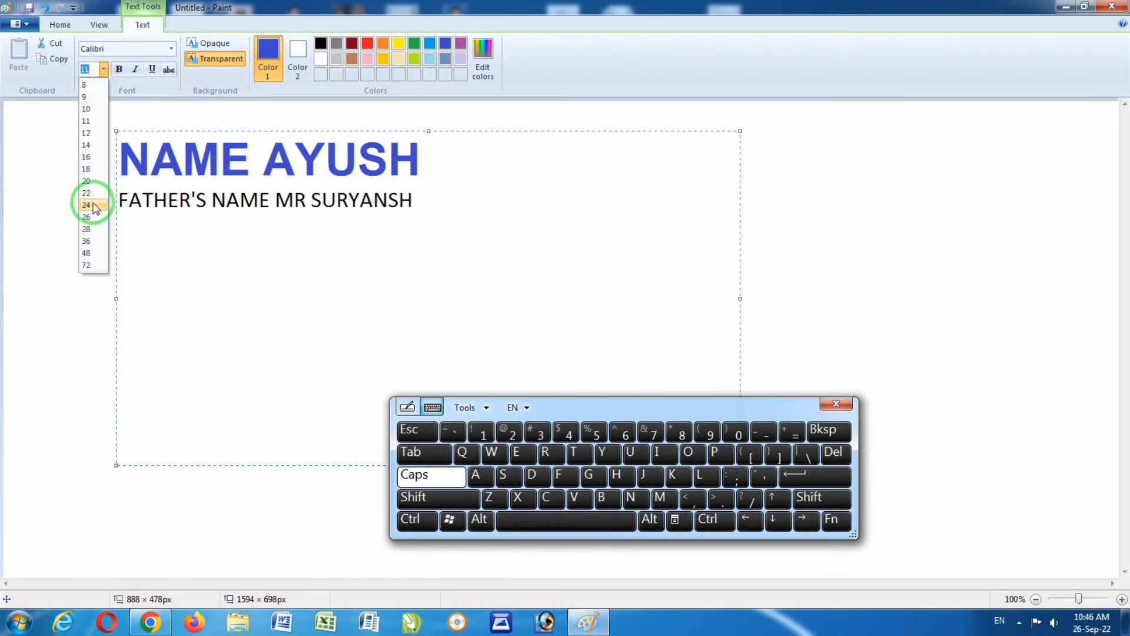
{"action": "left_click", "coordinate": [87, 253]}
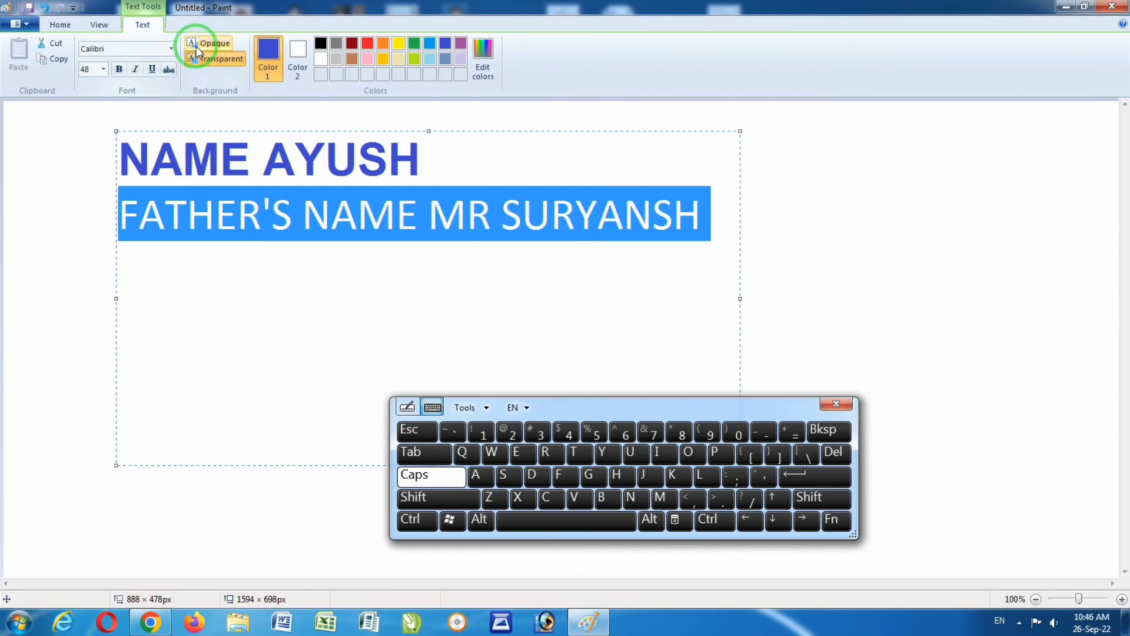
- Close the on-screen keyboard and shift the text box slightly down and to the right on the canvas
{"action": "left_click", "coordinate": [836, 404]}
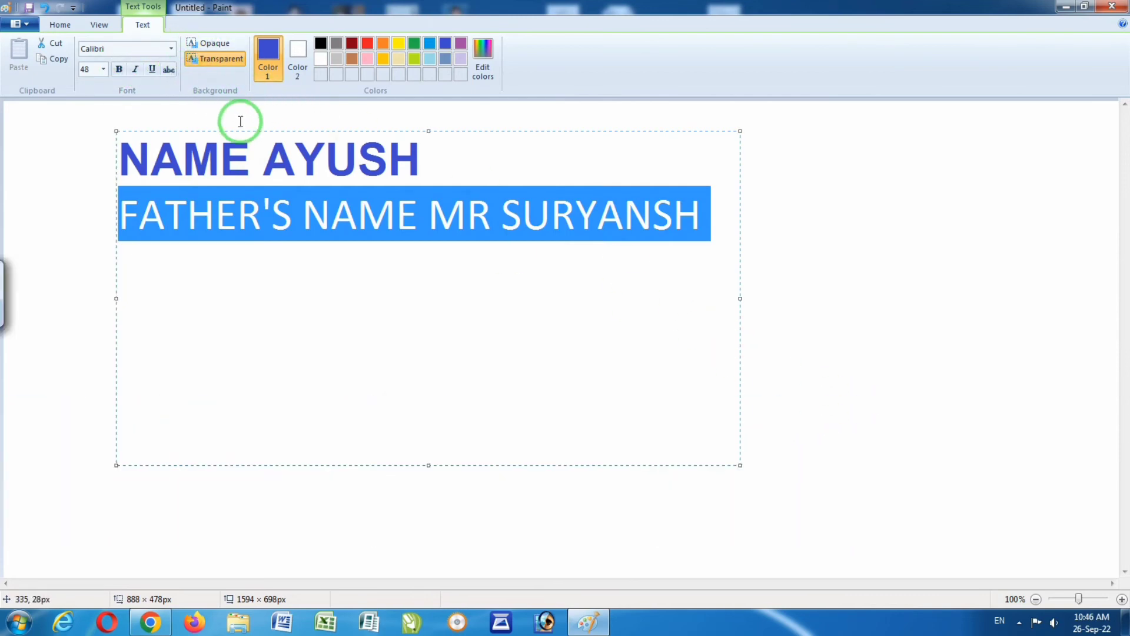
{"action": "left_click_drag", "start_coordinate": [247, 130], "coordinate": [269, 144]}
- Finish the text and use the Magnifier on it repeatedly, switching between 200% and 100% zoom
{"action": "left_click", "coordinate": [59, 24]}
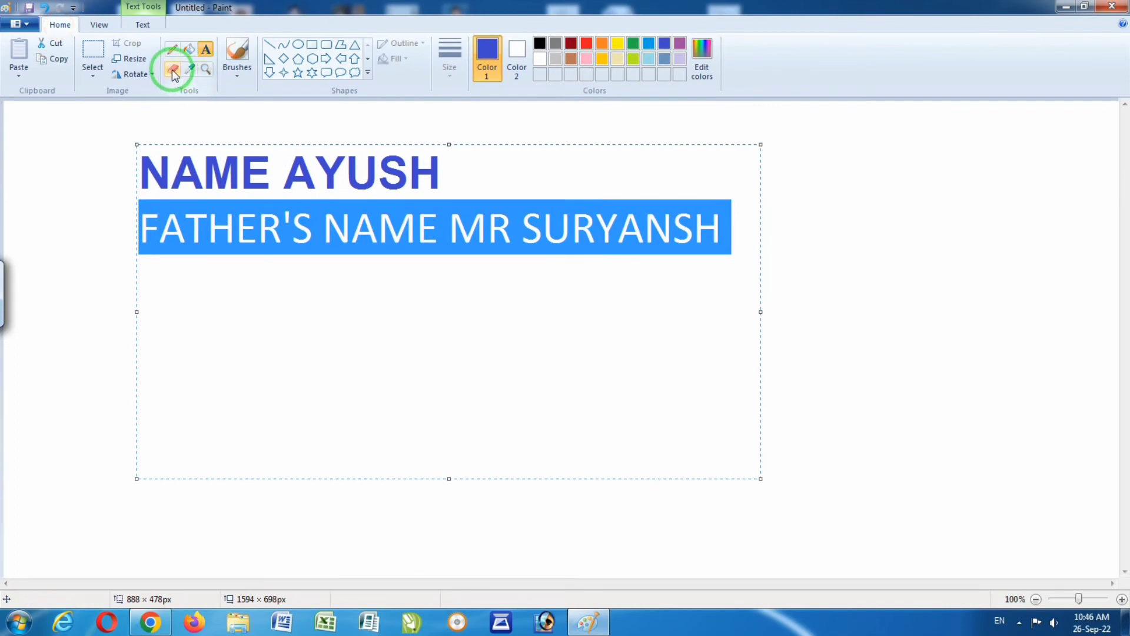
{"action": "left_click", "coordinate": [206, 70]}
{"action": "left_click", "coordinate": [396, 235]}
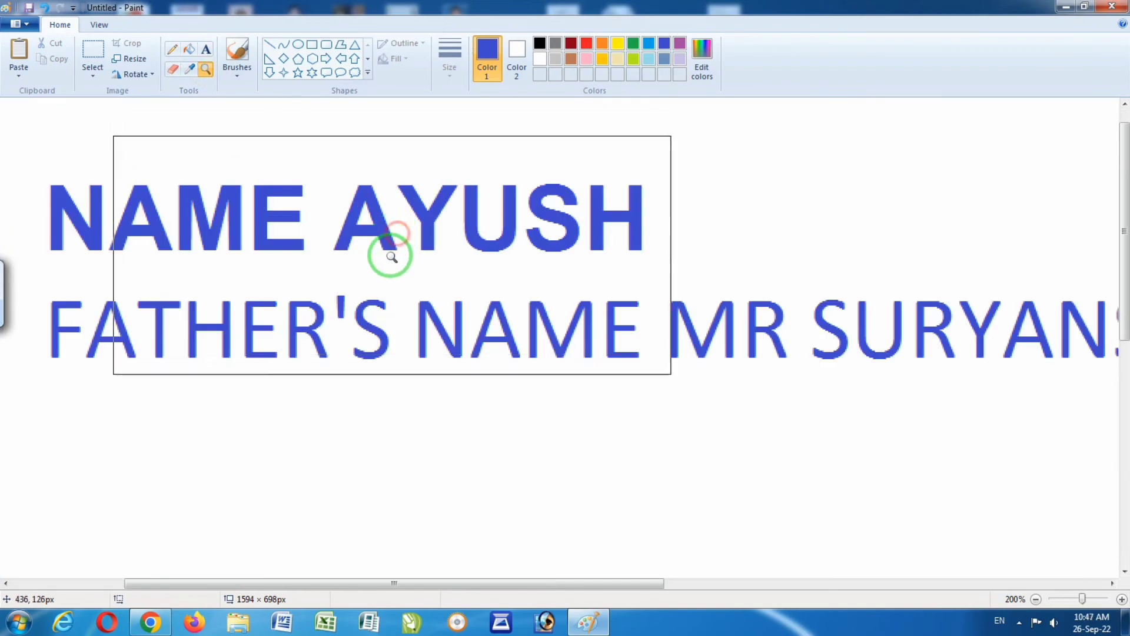
{"action": "right_click", "coordinate": [365, 234]}
{"action": "left_click", "coordinate": [355, 203]}
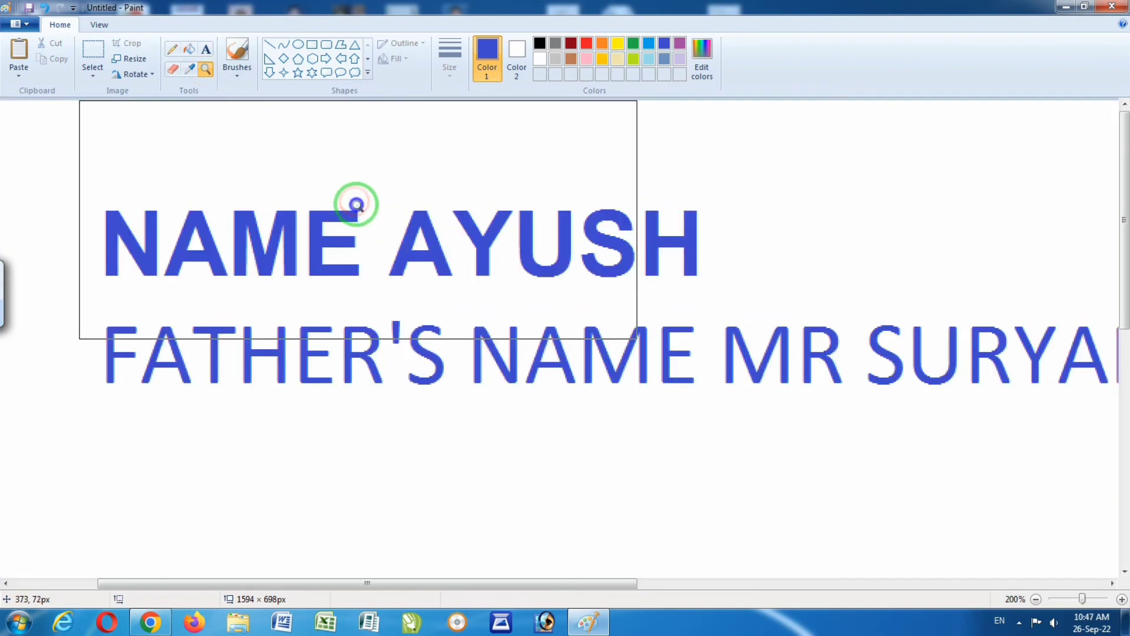
{"action": "right_click", "coordinate": [356, 205]}
{"action": "left_click", "coordinate": [360, 203]}
{"action": "right_click", "coordinate": [361, 204]}
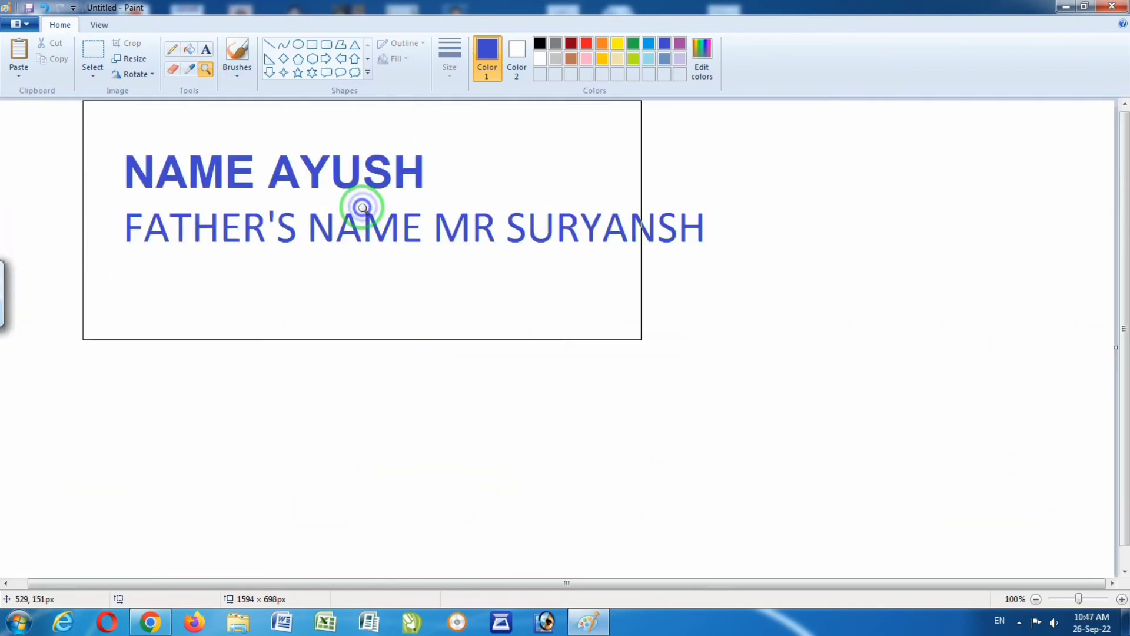
- Magnify the first line of text in steps up to 500% and return the view to 100%
{"action": "left_click", "coordinate": [364, 207]}
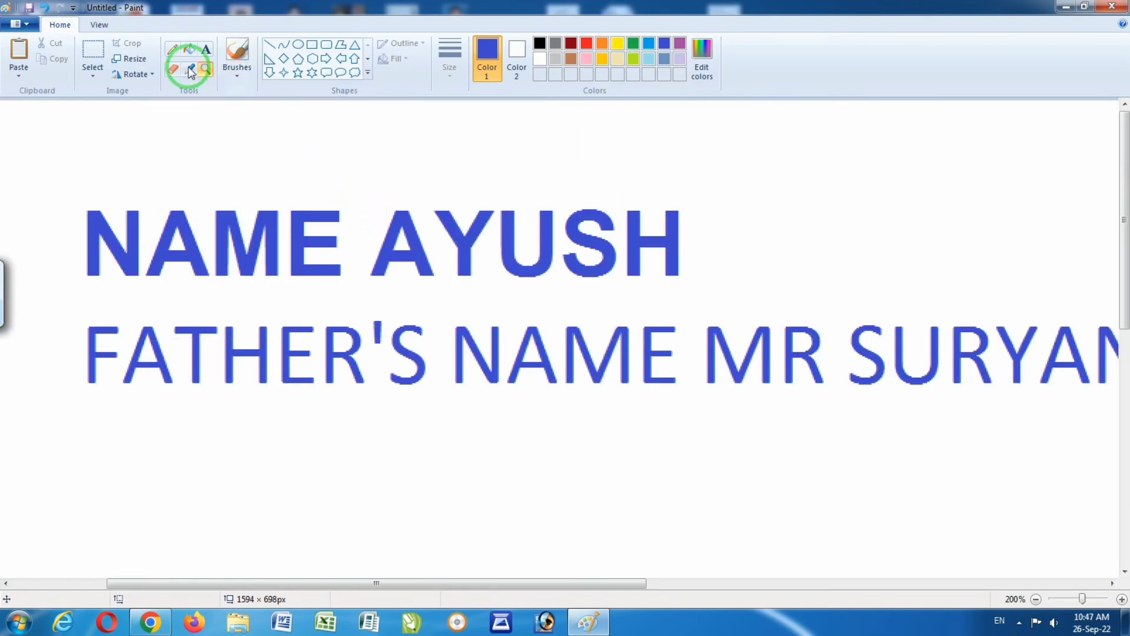
{"action": "left_click", "coordinate": [373, 243]}
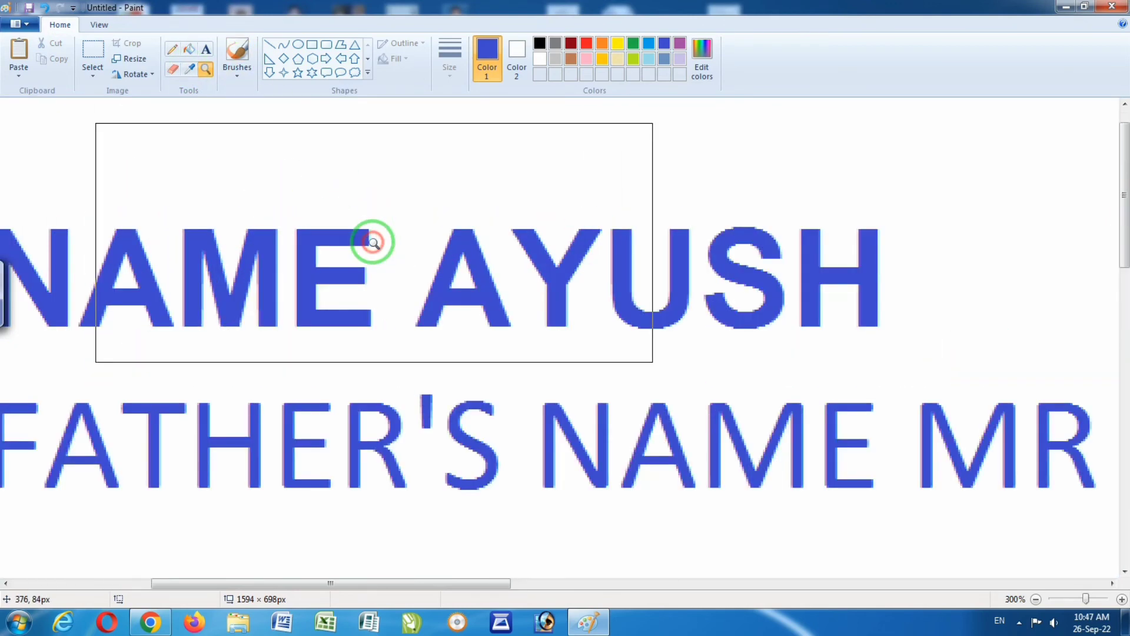
{"action": "left_click", "coordinate": [373, 242]}
{"action": "left_click", "coordinate": [373, 243]}
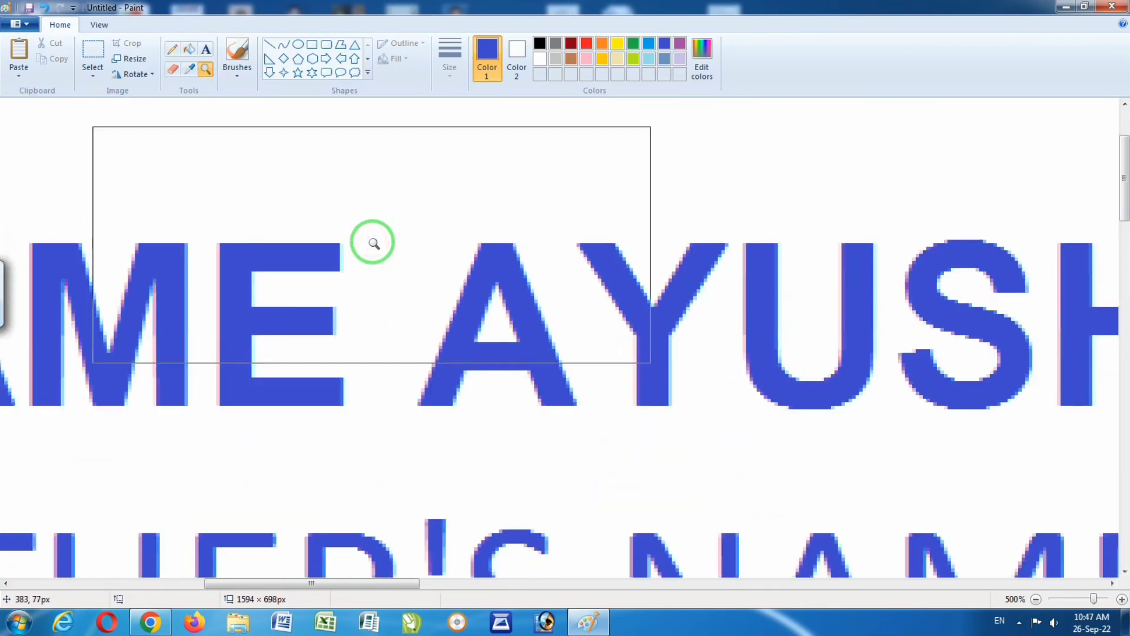
{"action": "right_click", "coordinate": [374, 242]}
{"action": "right_click", "coordinate": [373, 242]}
{"action": "right_click", "coordinate": [373, 243]}
{"action": "right_click", "coordinate": [373, 243]}
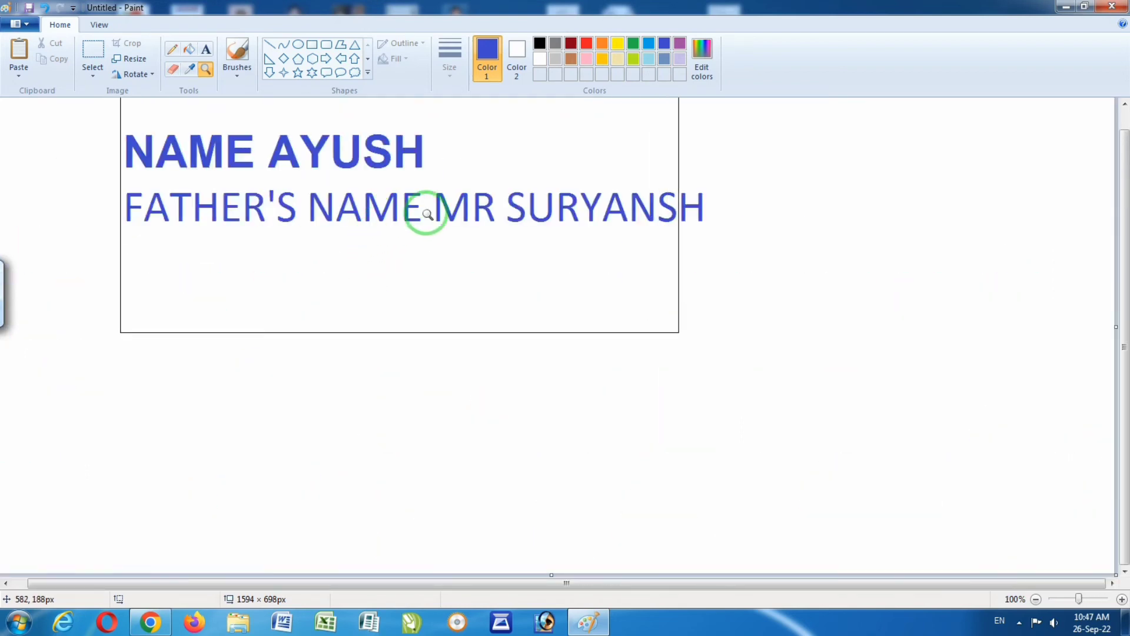
- Reduce the canvas view to 50% with the Magnifier and bring it back to 100%
{"action": "right_click", "coordinate": [390, 211]}
{"action": "left_click", "coordinate": [328, 192]}
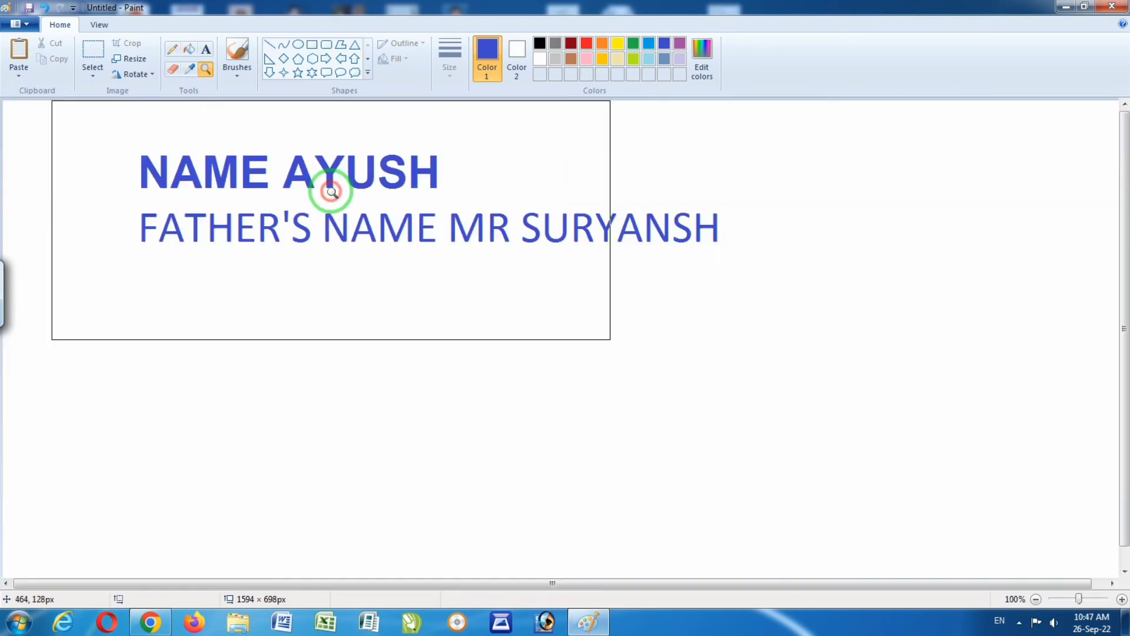
{"action": "right_click", "coordinate": [339, 196]}
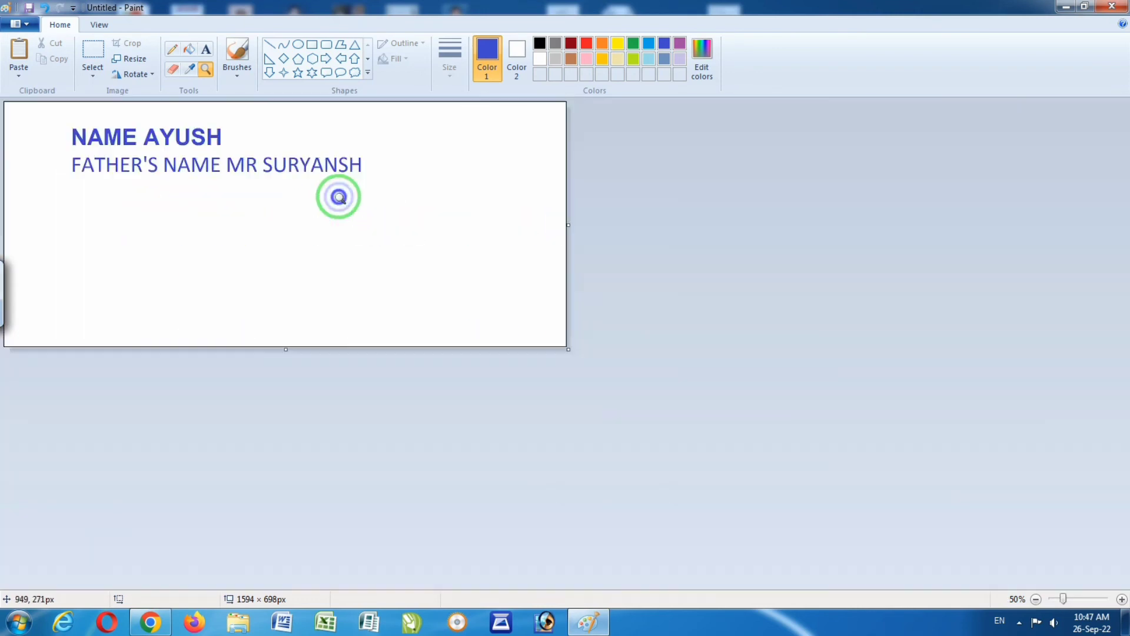
{"action": "left_click", "coordinate": [339, 181]}
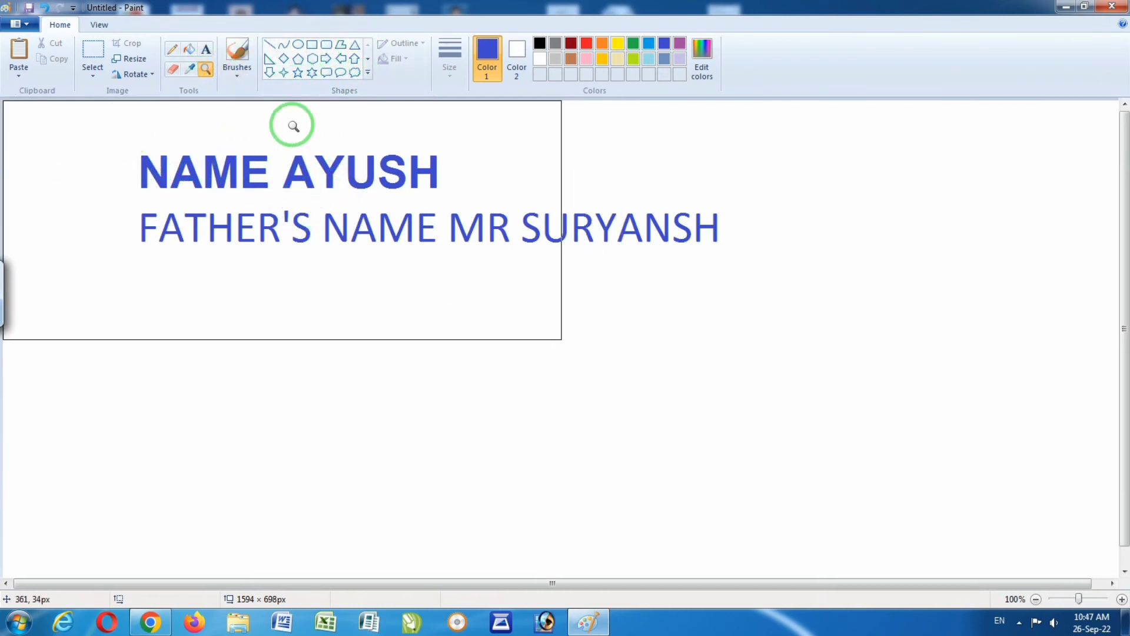
- Select a rectangular area around both lines of text and delete it
{"action": "left_click", "coordinate": [97, 50]}
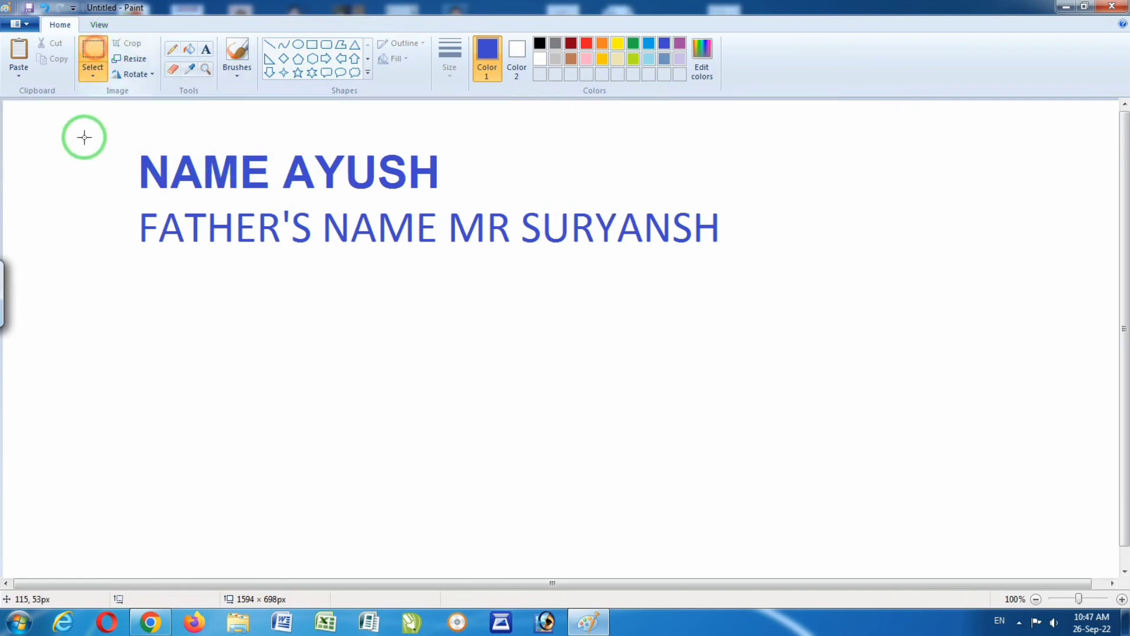
{"action": "left_click_drag", "start_coordinate": [89, 134], "coordinate": [775, 310]}
{"action": "key", "text": "Delete"}
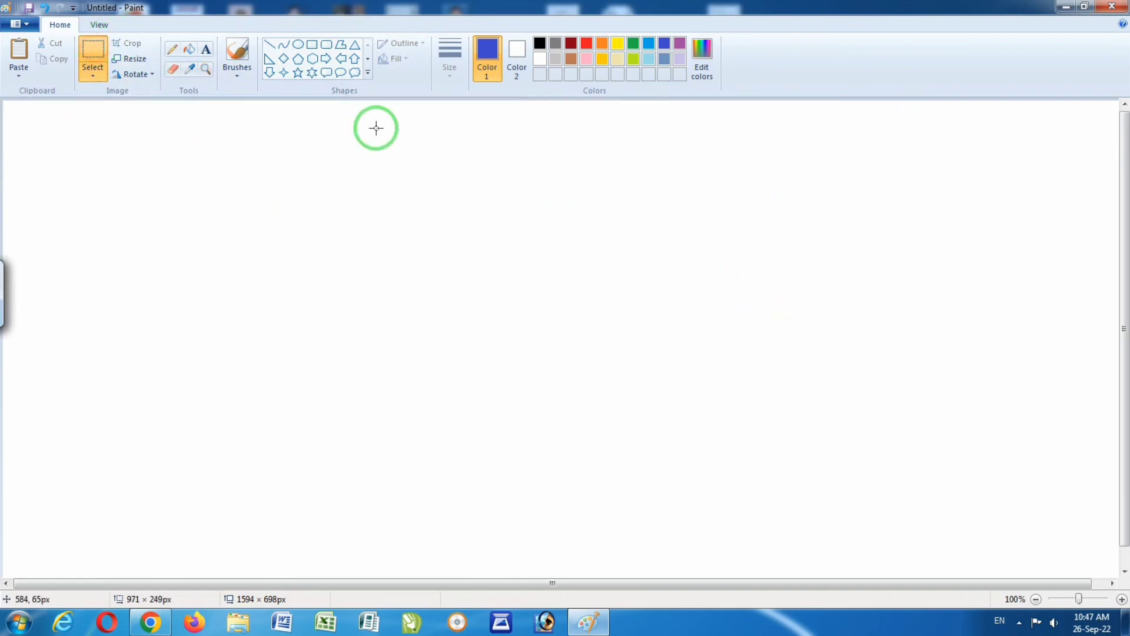
- Draw a right arrow about 328 × 185 px on the empty canvas and give it a black outline
{"action": "left_click", "coordinate": [325, 58]}
{"action": "mouse_move", "coordinate": [321, 172]}
{"action": "left_mouse_down"}
{"action": "mouse_move", "coordinate": [533, 274]}
{"action": "mouse_move", "coordinate": [553, 302]}
{"action": "left_mouse_up"}
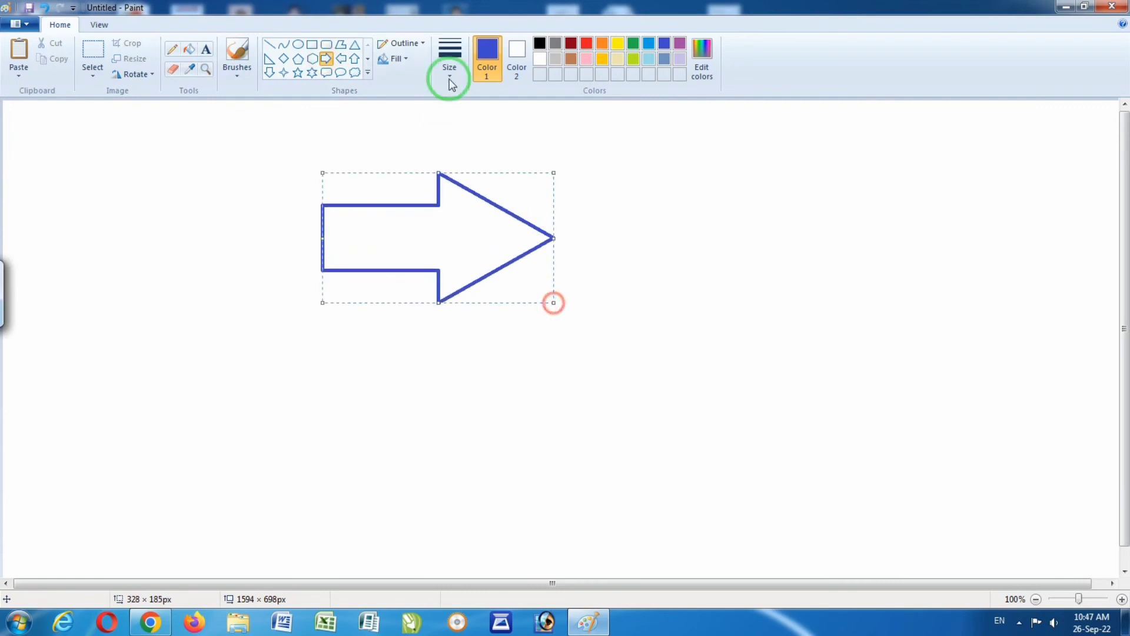
{"action": "left_click", "coordinate": [539, 43]}
{"action": "left_click", "coordinate": [701, 223]}
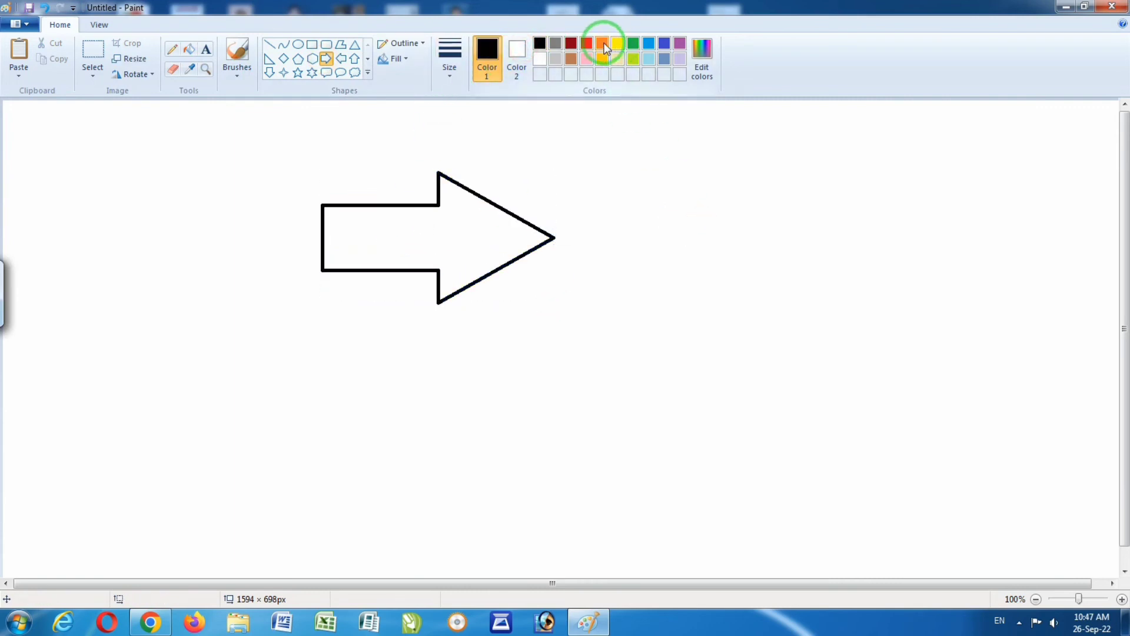
- Draw an orange six-point star about 227 × 212 px and four orange five-point stars of different sizes around the arrow
{"action": "left_click", "coordinate": [312, 72]}
{"action": "left_click_drag", "start_coordinate": [737, 192], "coordinate": [895, 340]}
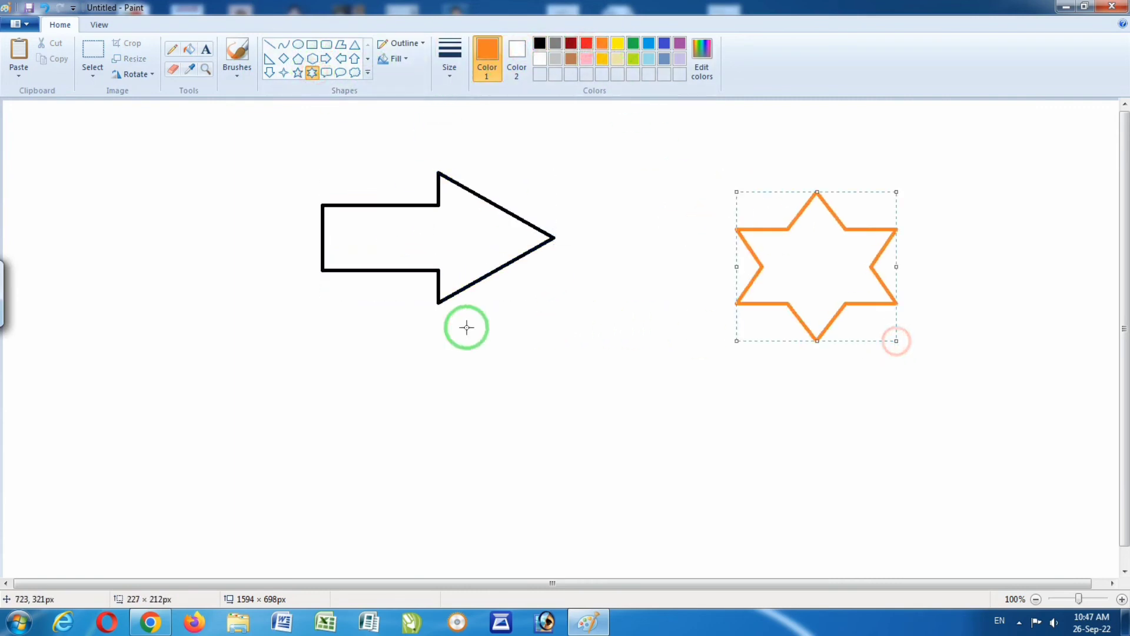
{"action": "left_click", "coordinate": [298, 72]}
{"action": "left_click_drag", "start_coordinate": [211, 142], "coordinate": [304, 223]}
{"action": "left_click_drag", "start_coordinate": [442, 390], "coordinate": [552, 447]}
{"action": "left_click_drag", "start_coordinate": [599, 331], "coordinate": [691, 404]}
{"action": "left_click_drag", "start_coordinate": [587, 172], "coordinate": [728, 317]}
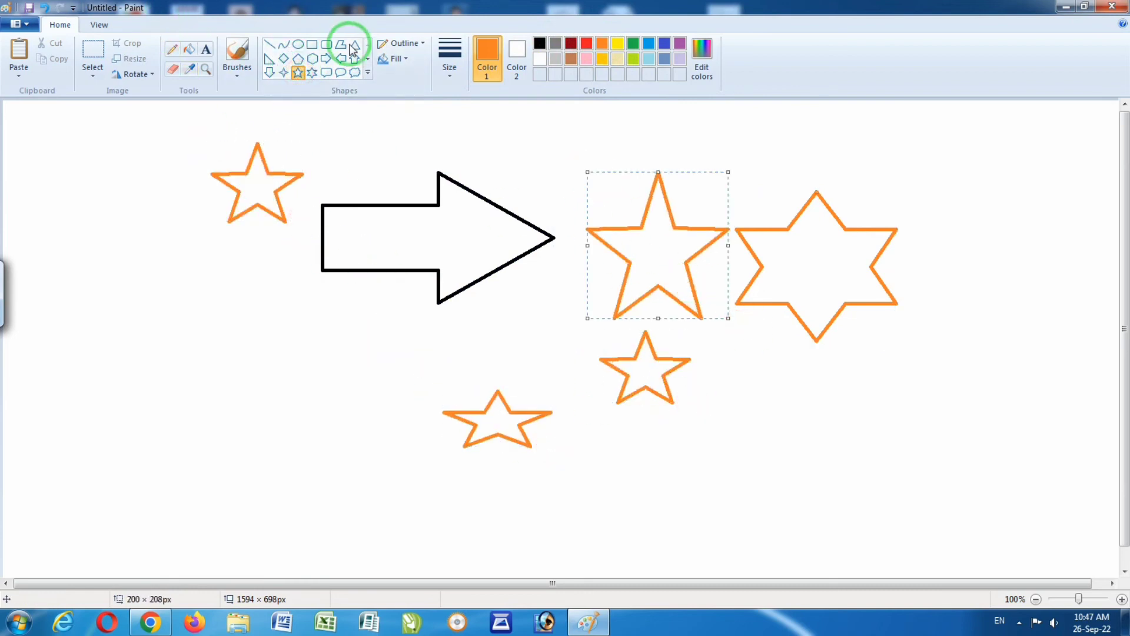
- Draw an orange heart about 332 × 275 px below the arrow, overlapping the arrow's tail
{"action": "left_click", "coordinate": [366, 73]}
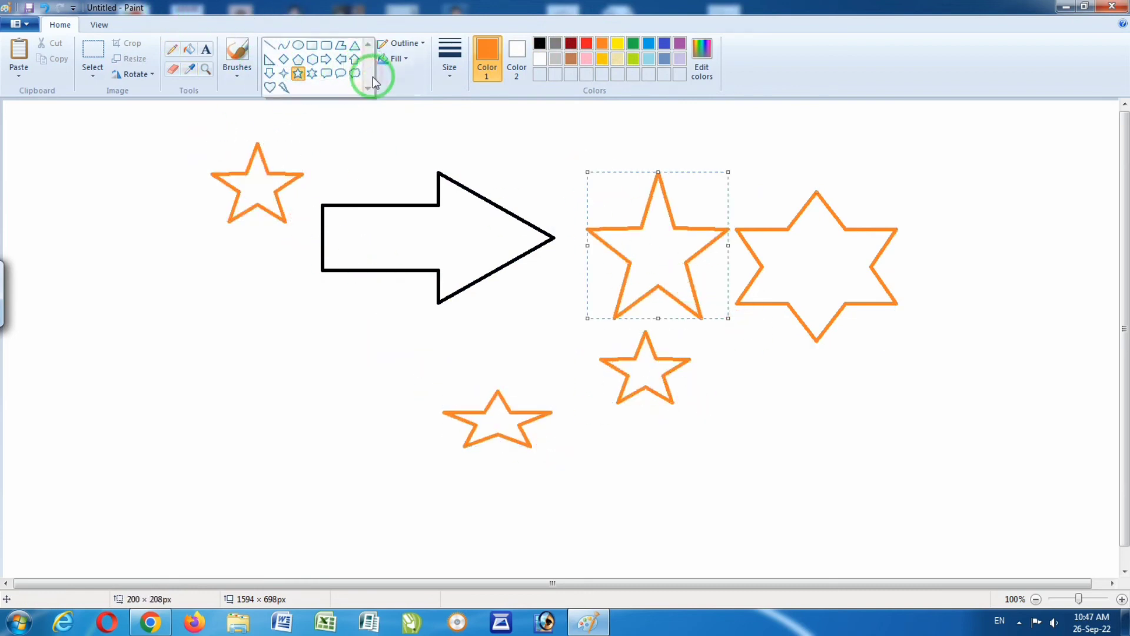
{"action": "left_click", "coordinate": [270, 89]}
{"action": "left_click_drag", "start_coordinate": [190, 244], "coordinate": [424, 437]}
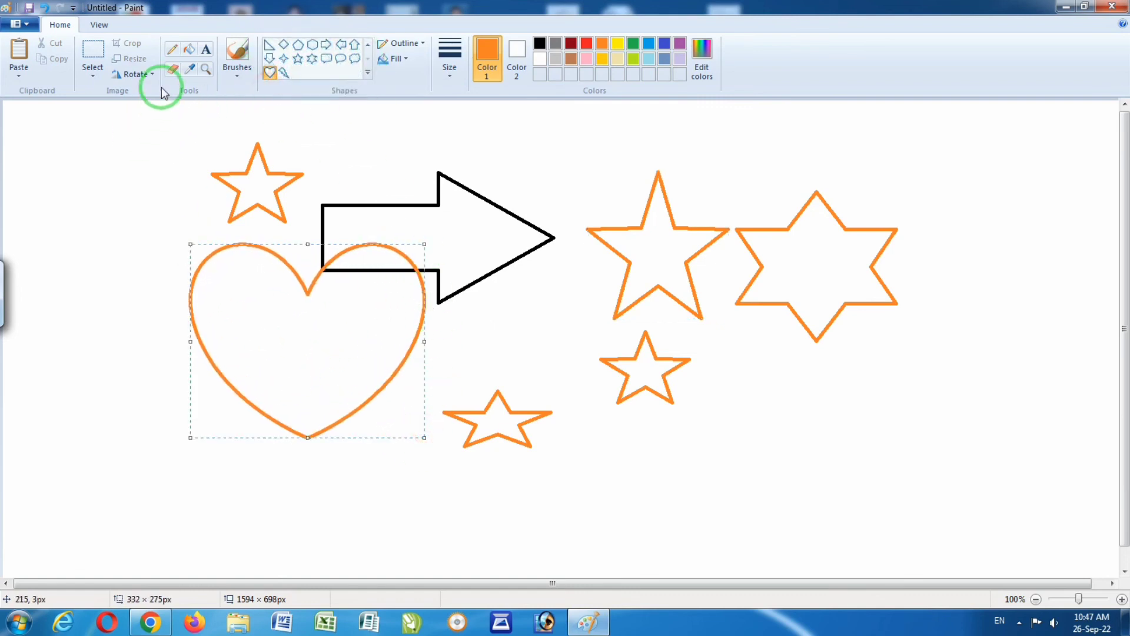
- Select a rectangular area around all the drawn shapes and delete them
{"action": "left_click", "coordinate": [92, 56]}
{"action": "left_click_drag", "start_coordinate": [131, 127], "coordinate": [984, 548]}
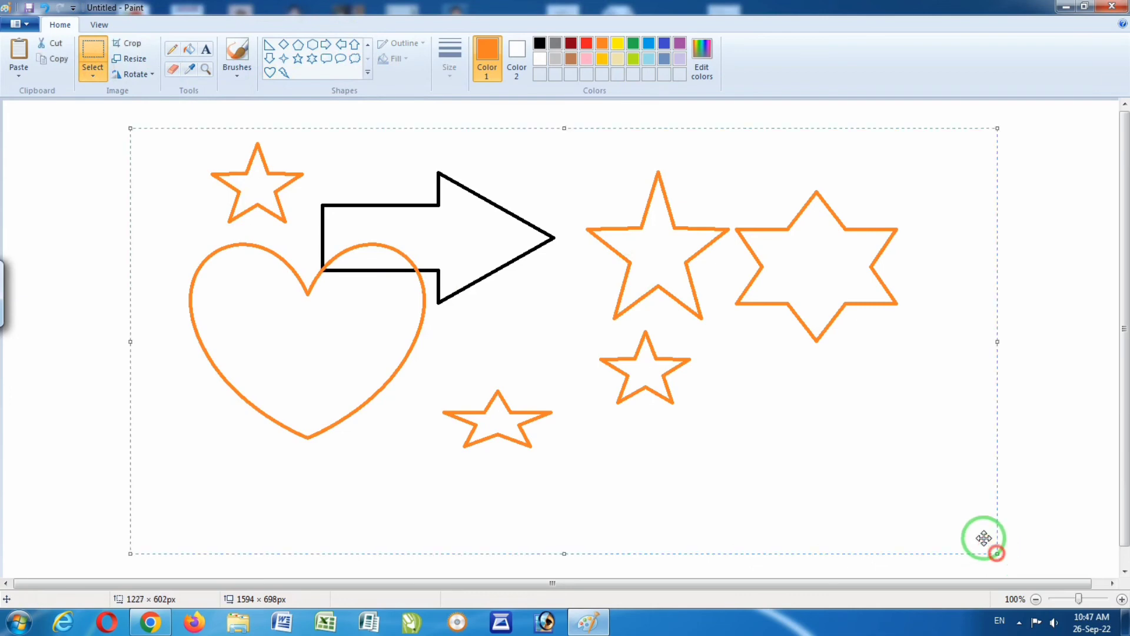
{"action": "key", "text": "Delete"}
- Draw an orange six-point star about 313 × 317 px and a five-point star about 268 × 184 px above its left side
{"action": "left_click", "coordinate": [312, 59]}
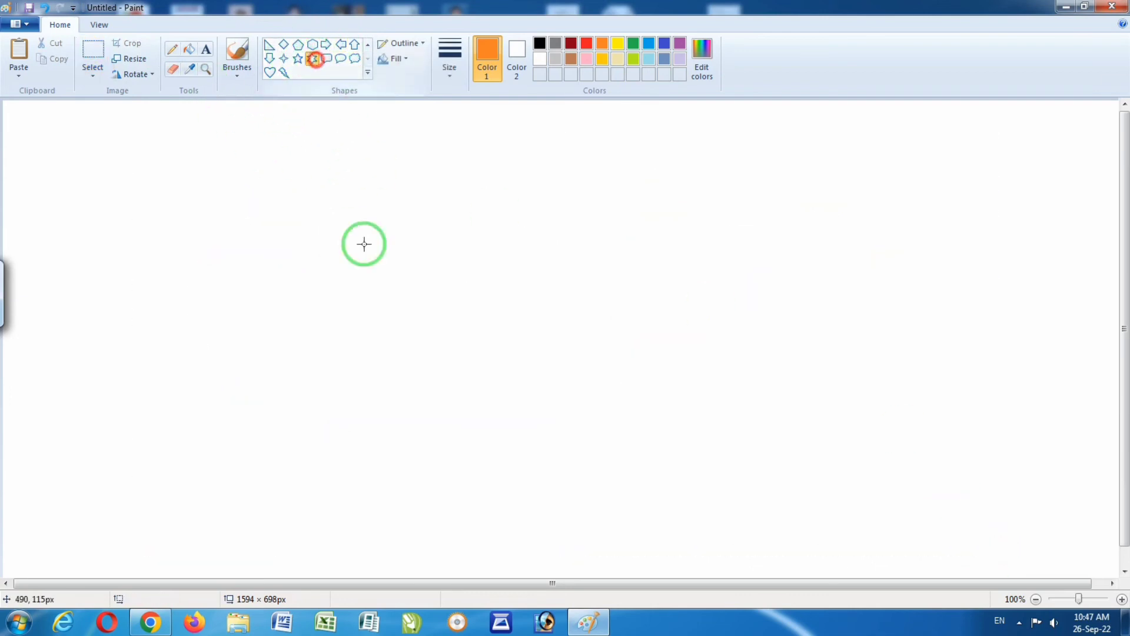
{"action": "left_click_drag", "start_coordinate": [360, 246], "coordinate": [580, 469]}
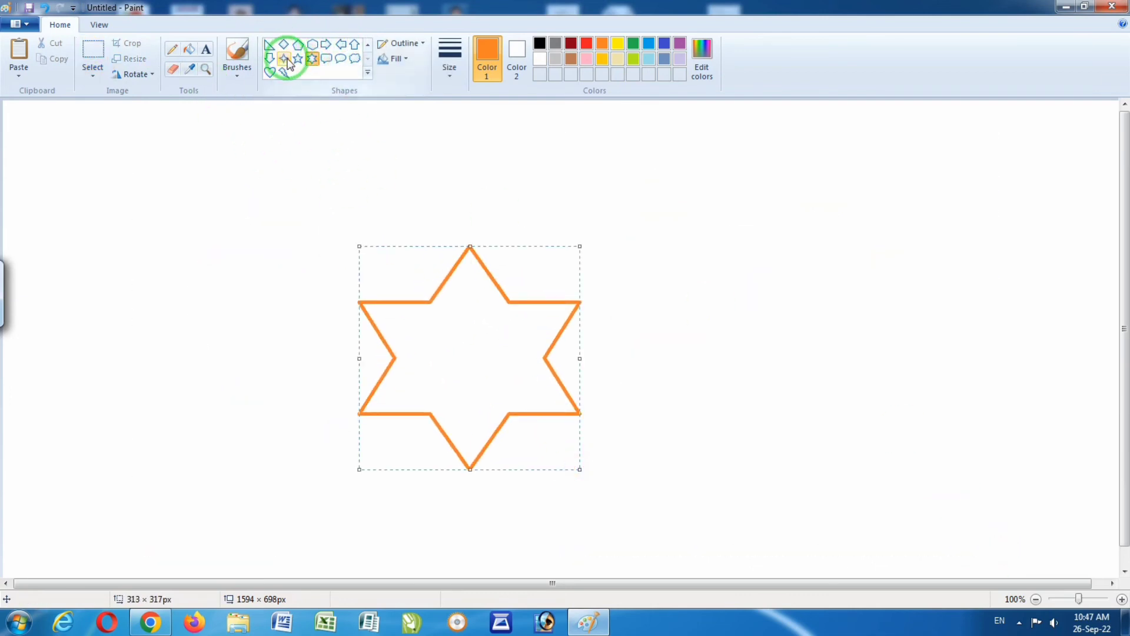
{"action": "left_click", "coordinate": [298, 58]}
{"action": "left_click_drag", "start_coordinate": [270, 140], "coordinate": [459, 269]}
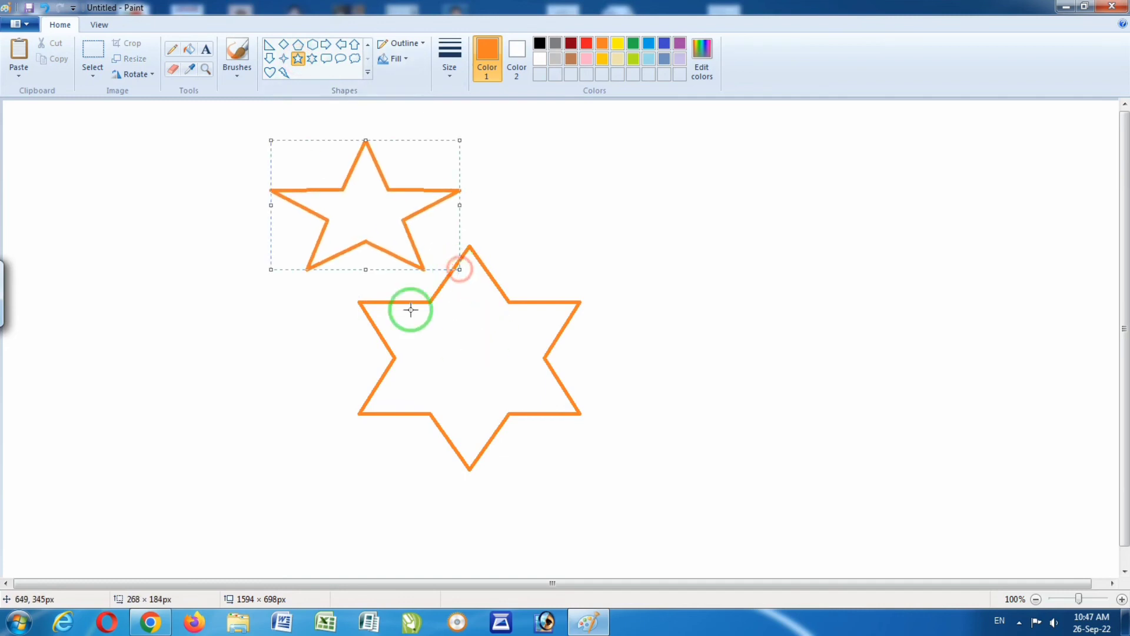
- Select a rectangular area around the six-point star and clear the selection, twice in a row
{"action": "left_click", "coordinate": [92, 57]}
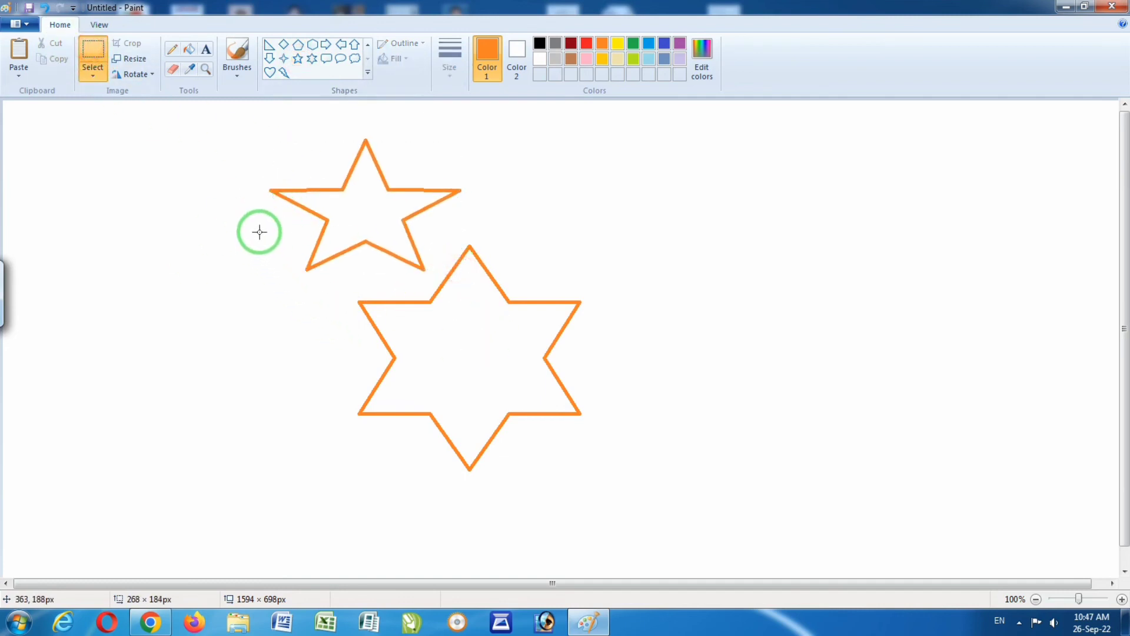
{"action": "left_click_drag", "start_coordinate": [262, 223], "coordinate": [667, 516]}
{"action": "left_click", "coordinate": [790, 431]}
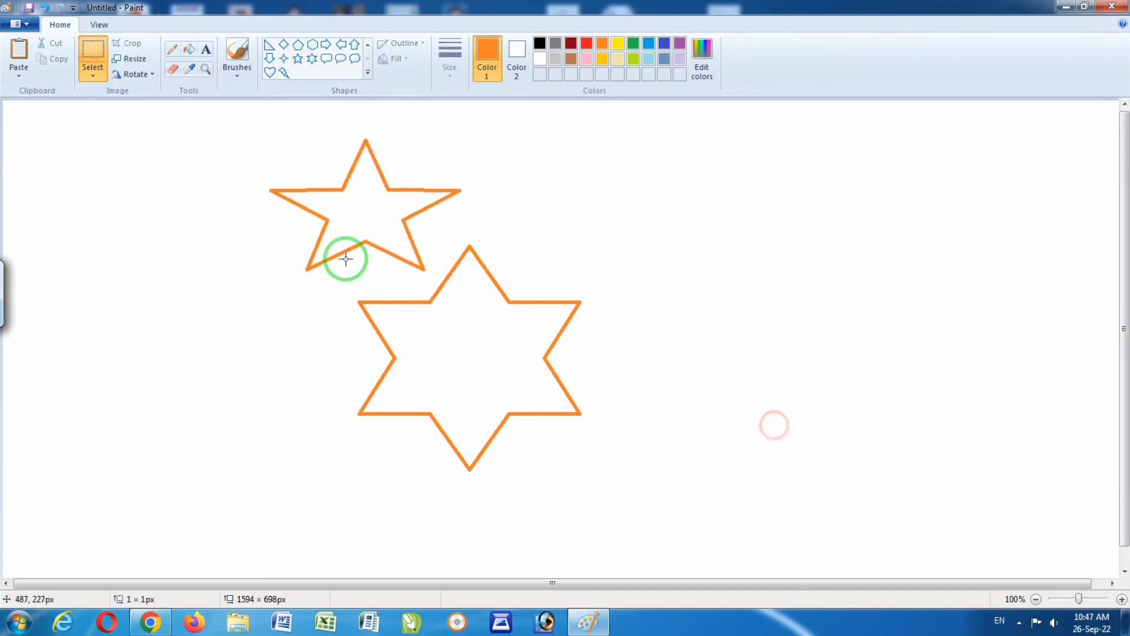
{"action": "left_click_drag", "start_coordinate": [286, 241], "coordinate": [670, 491]}
{"action": "left_click", "coordinate": [771, 422]}
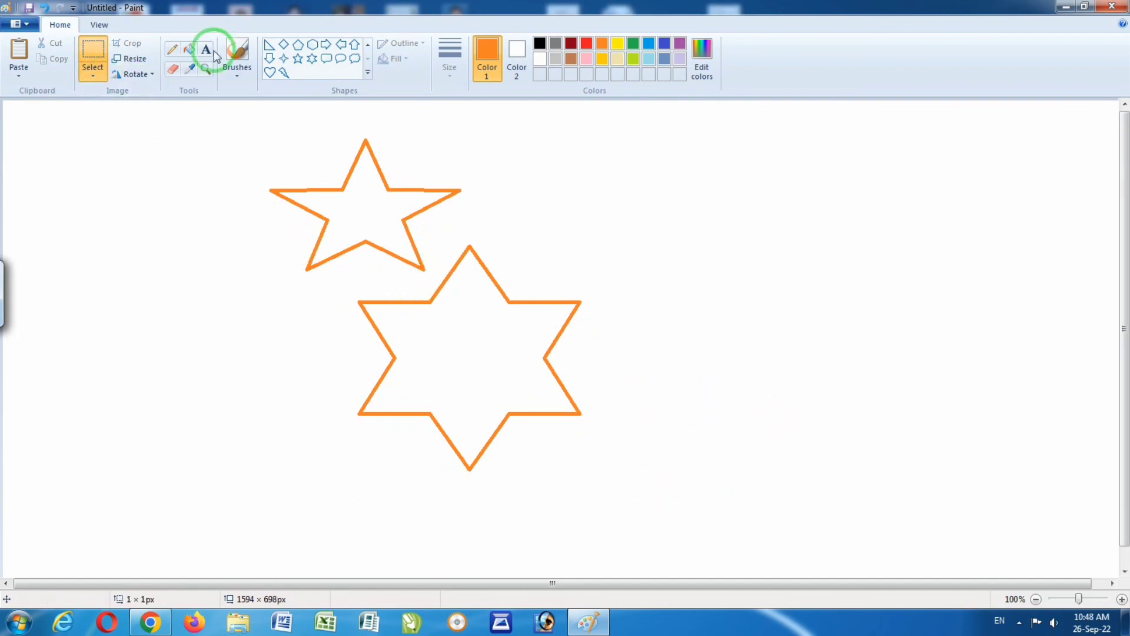
- Select the six-point star with a free-form selection, move it slightly up and to the right, and clear the selection
{"action": "left_click", "coordinate": [93, 72]}
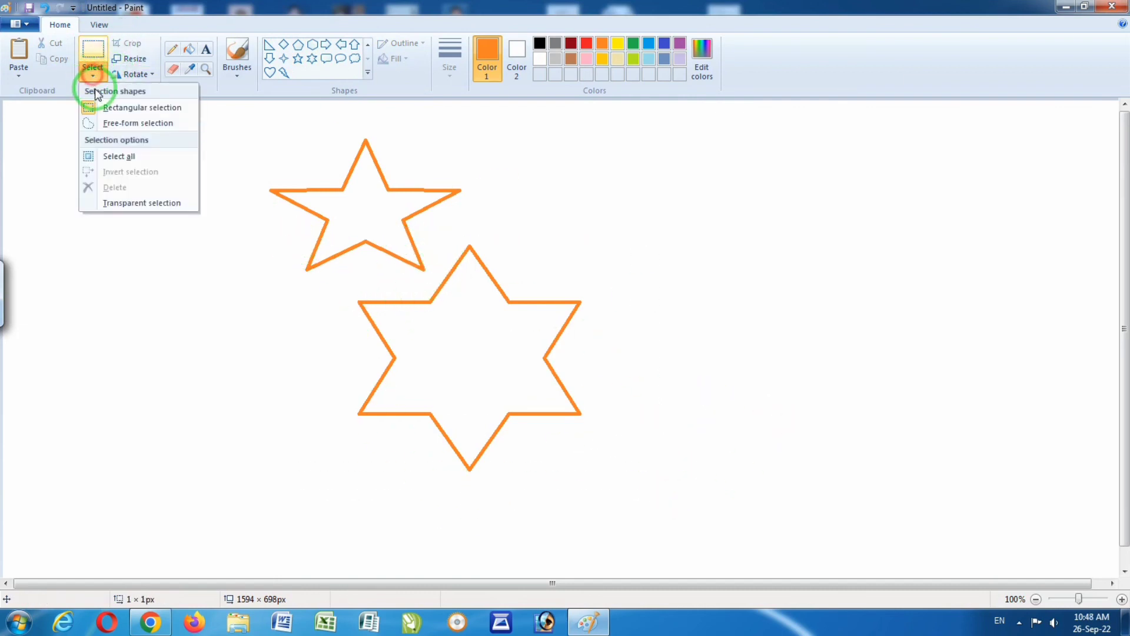
{"action": "left_click", "coordinate": [132, 122]}
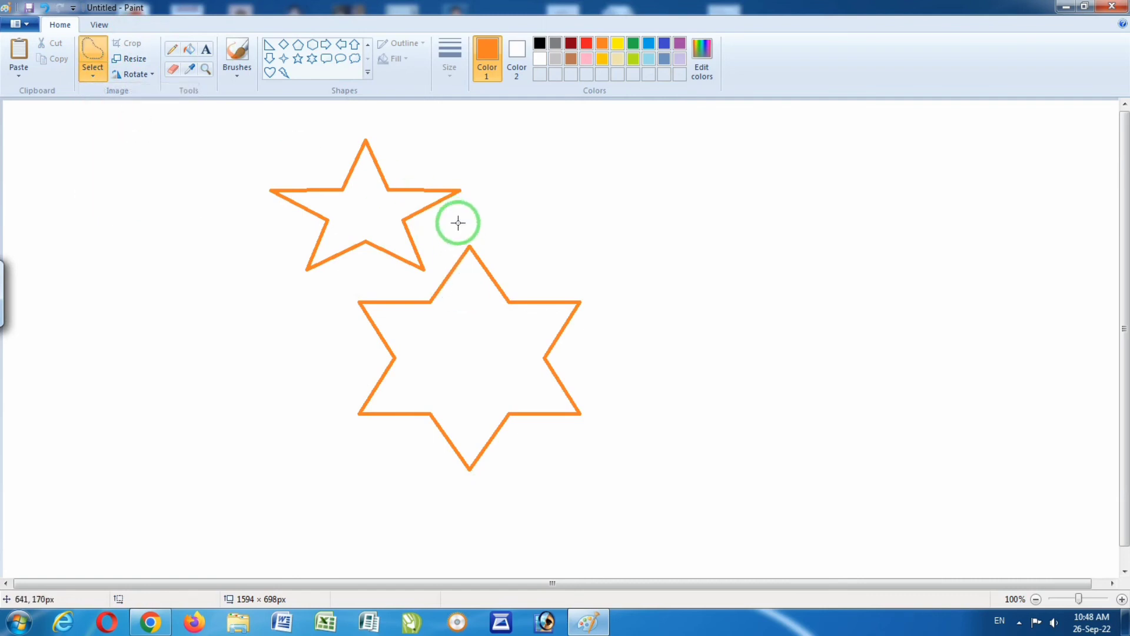
{"action": "left_click", "coordinate": [94, 82]}
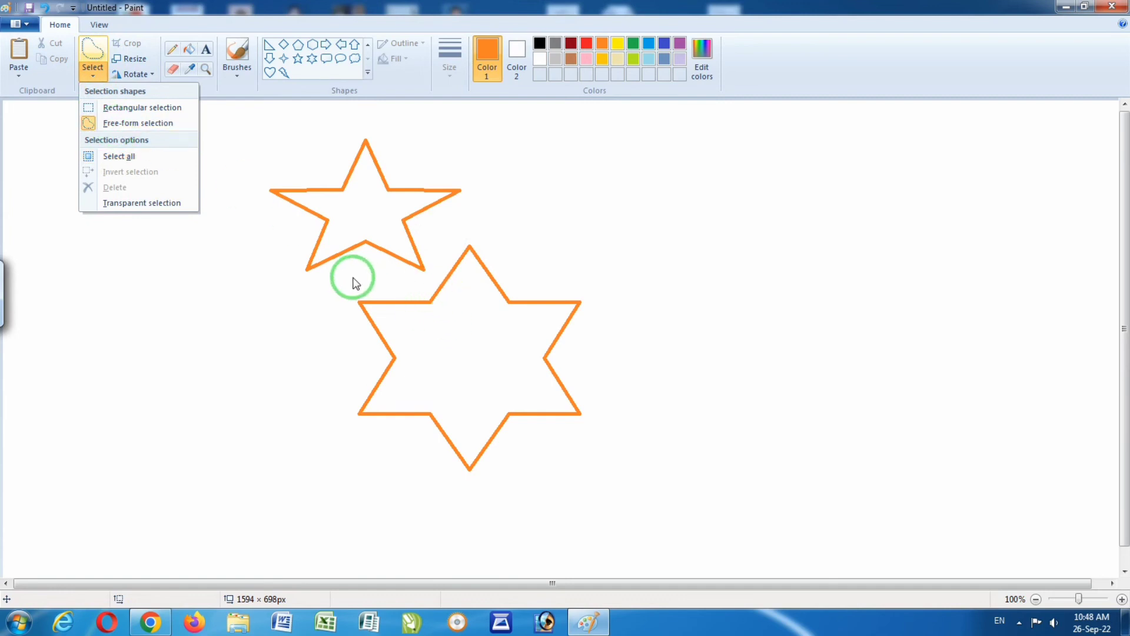
{"action": "mouse_move", "coordinate": [347, 283]}
{"action": "left_mouse_down"}
{"action": "mouse_move", "coordinate": [422, 286]}
{"action": "mouse_move", "coordinate": [466, 231]}
{"action": "mouse_move", "coordinate": [487, 234]}
{"action": "mouse_move", "coordinate": [505, 265]}
{"action": "mouse_move", "coordinate": [585, 284]}
{"action": "mouse_move", "coordinate": [603, 305]}
{"action": "mouse_move", "coordinate": [571, 360]}
{"action": "mouse_move", "coordinate": [596, 425]}
{"action": "mouse_move", "coordinate": [517, 442]}
{"action": "mouse_move", "coordinate": [483, 498]}
{"action": "mouse_move", "coordinate": [442, 485]}
{"action": "mouse_move", "coordinate": [428, 448]}
{"action": "mouse_move", "coordinate": [352, 434]}
{"action": "mouse_move", "coordinate": [343, 393]}
{"action": "mouse_move", "coordinate": [363, 360]}
{"action": "mouse_move", "coordinate": [351, 284]}
{"action": "left_mouse_up"}
{"action": "left_click_drag", "start_coordinate": [471, 344], "coordinate": [497, 336]}
{"action": "left_click", "coordinate": [758, 378]}
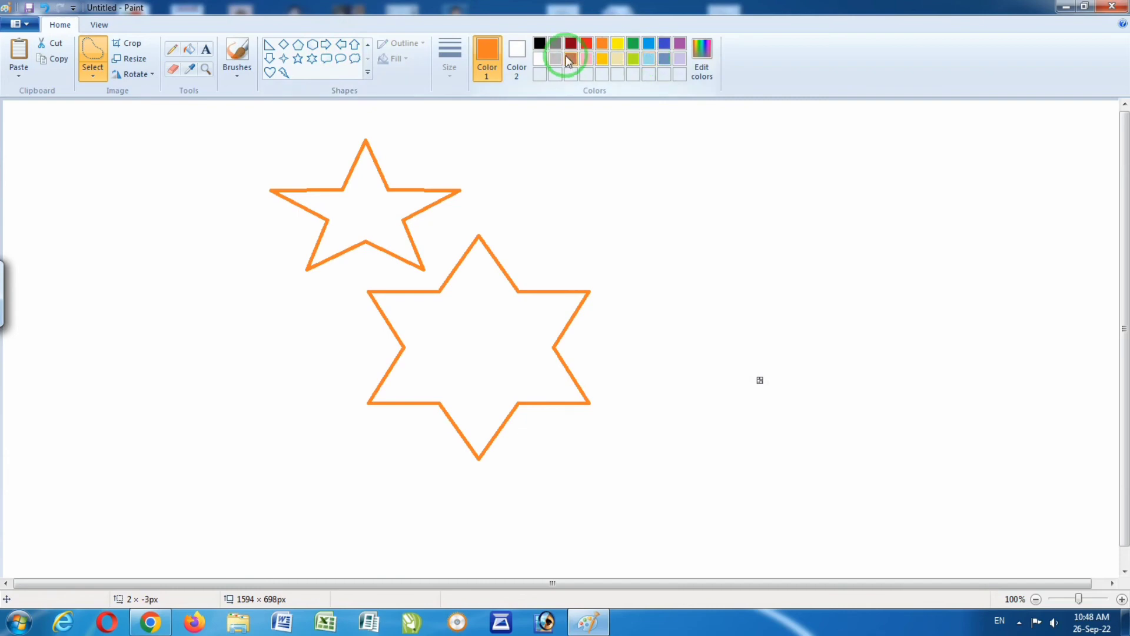
- Zoom the drawing in to 200%, out to 50%, and return it to 100%
{"action": "left_click", "coordinate": [97, 26]}
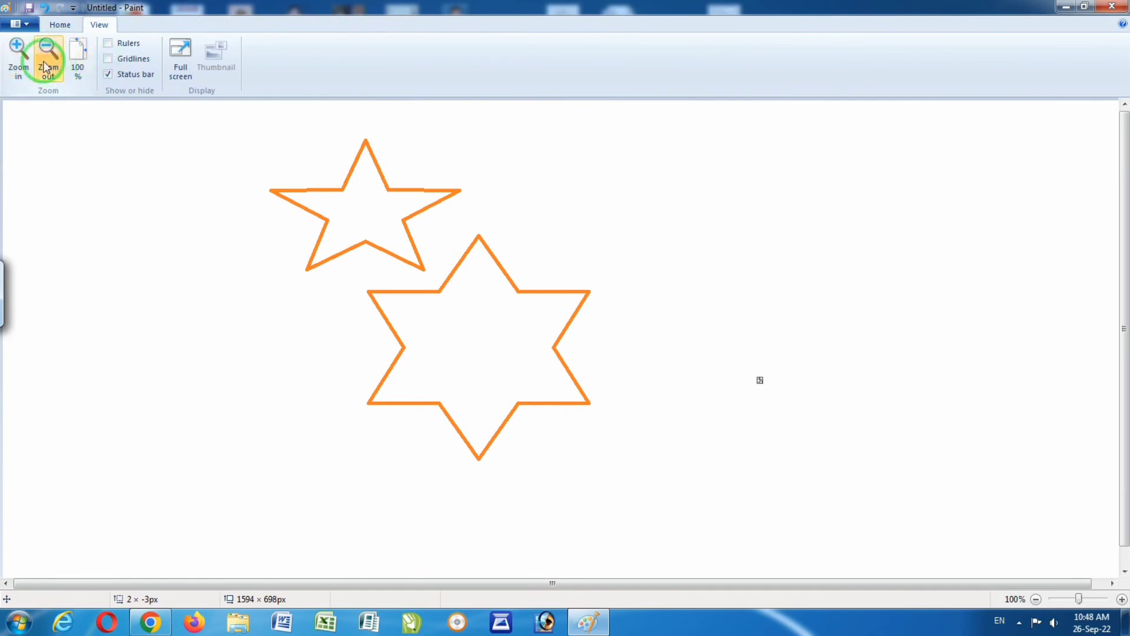
{"action": "left_click", "coordinate": [26, 48]}
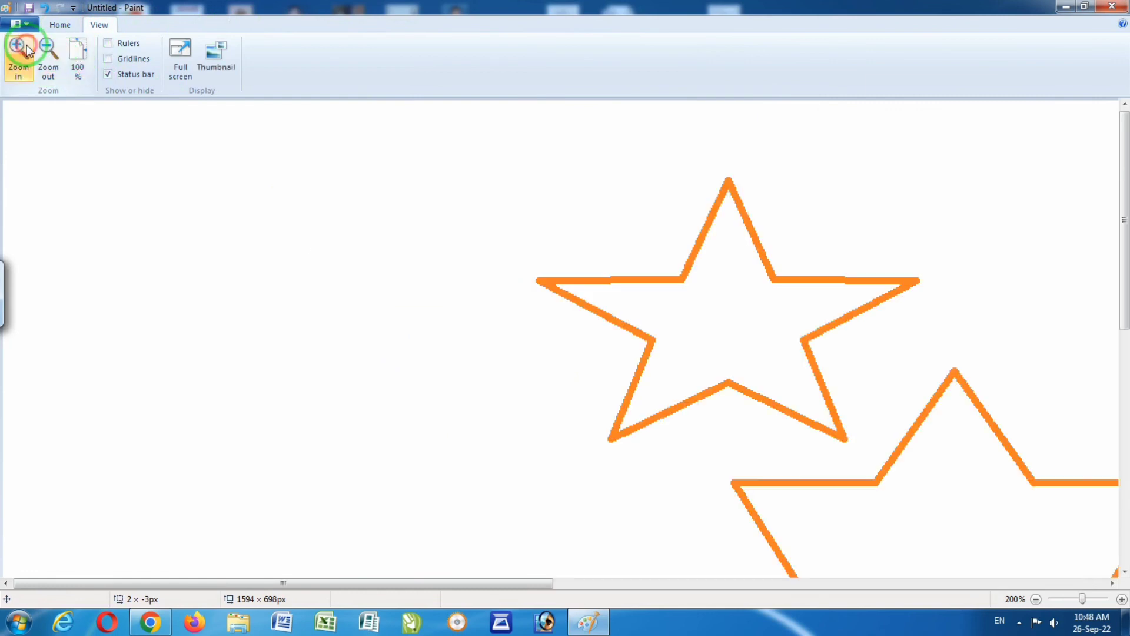
{"action": "left_click", "coordinate": [26, 46]}
{"action": "left_click", "coordinate": [56, 54]}
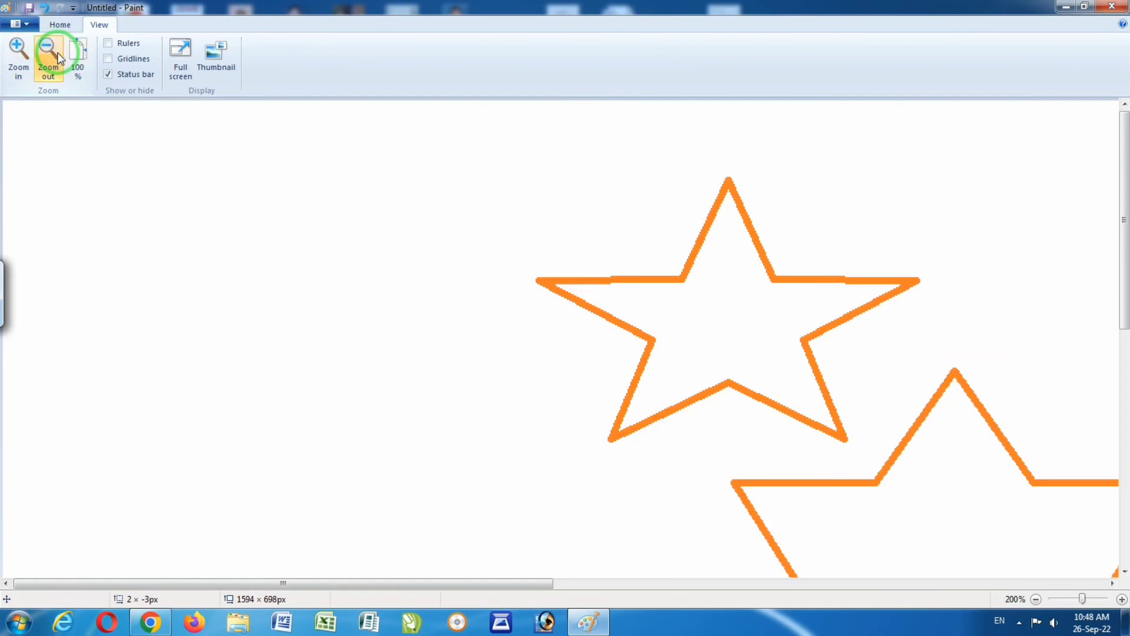
{"action": "left_click", "coordinate": [56, 56]}
{"action": "left_click", "coordinate": [57, 58]}
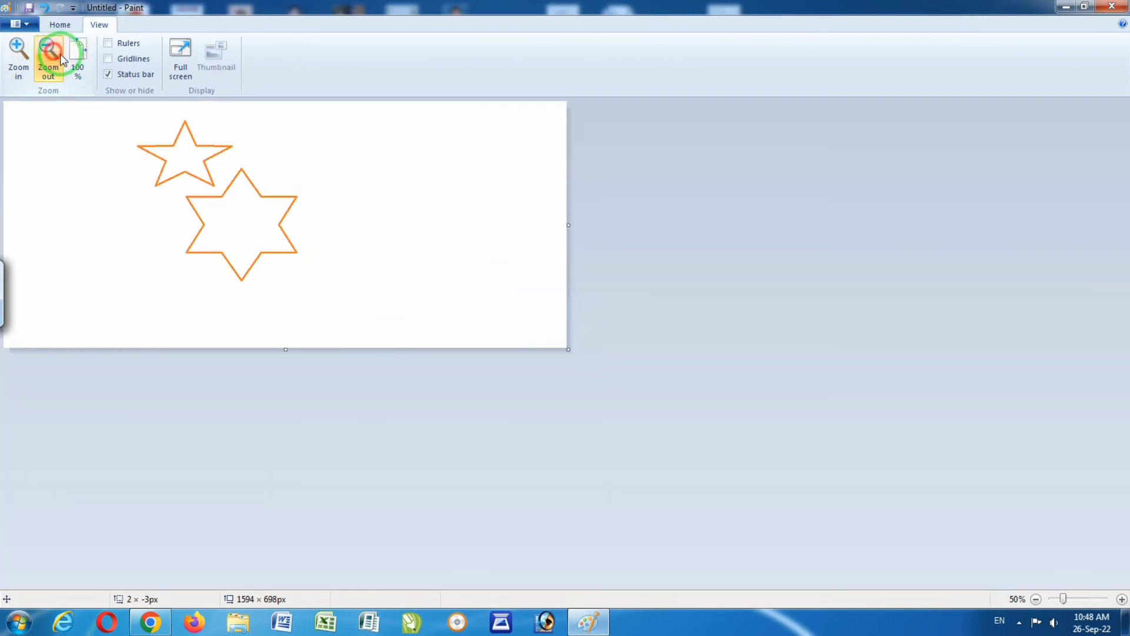
{"action": "left_click", "coordinate": [73, 52]}
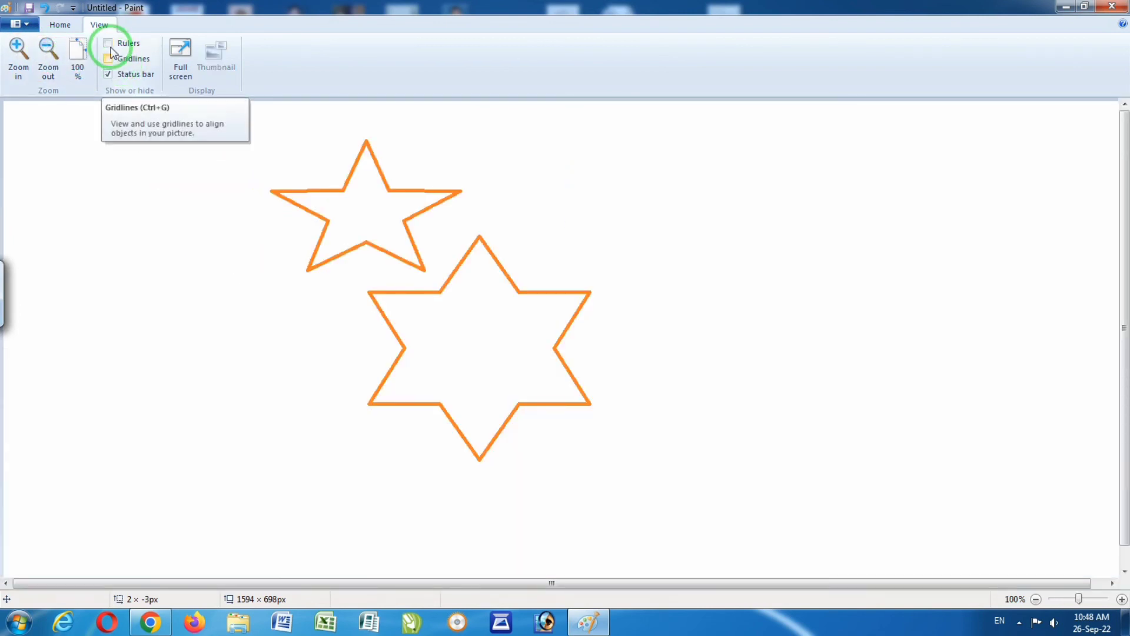
- Show the rulers and gridlines, and delete both stars from the canvas
{"action": "left_click", "coordinate": [109, 44]}
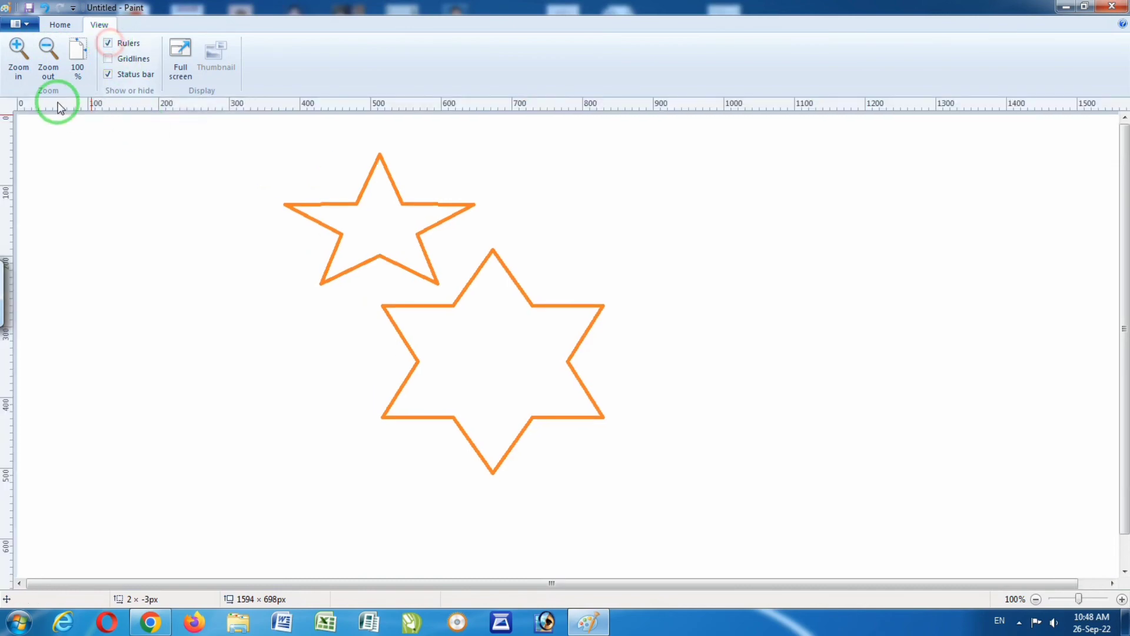
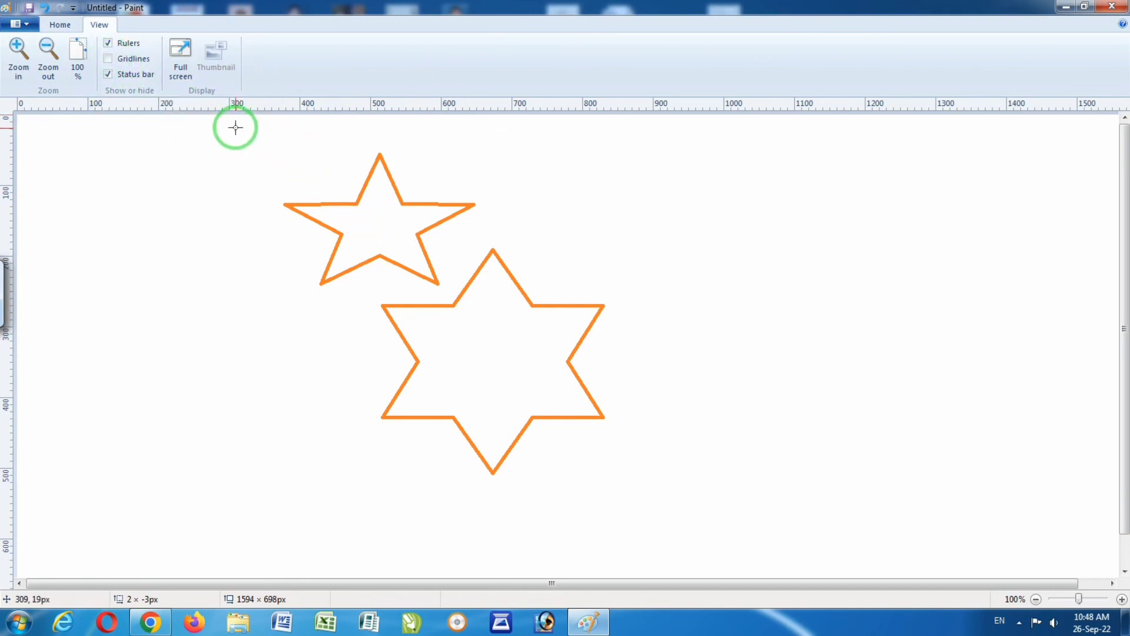
{"action": "left_click", "coordinate": [108, 58]}
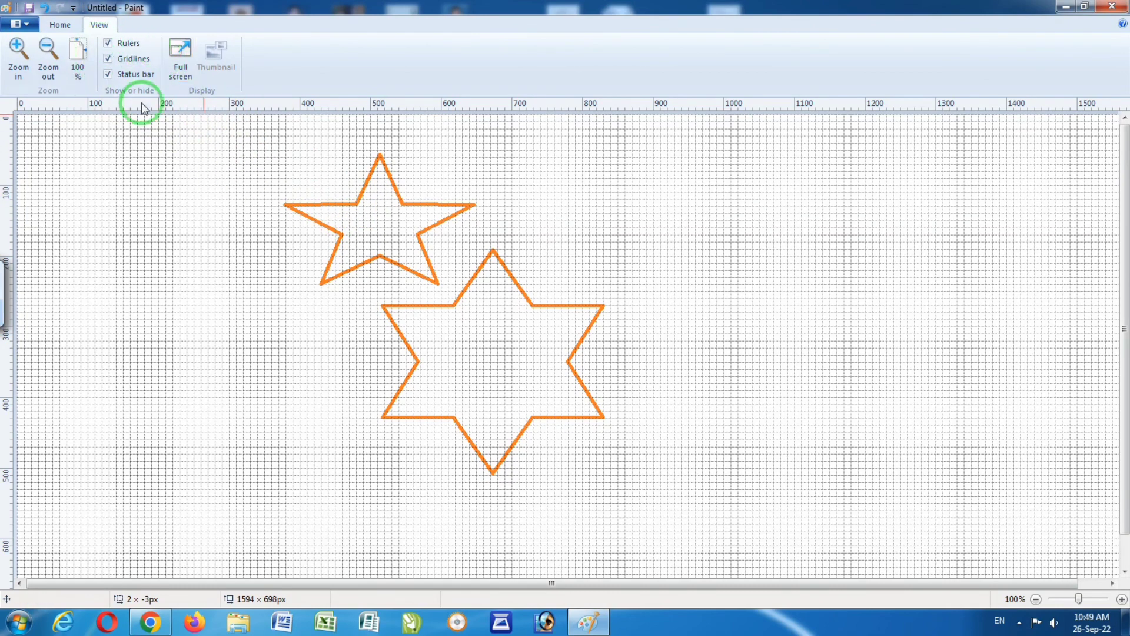
{"action": "key", "text": "Delete"}
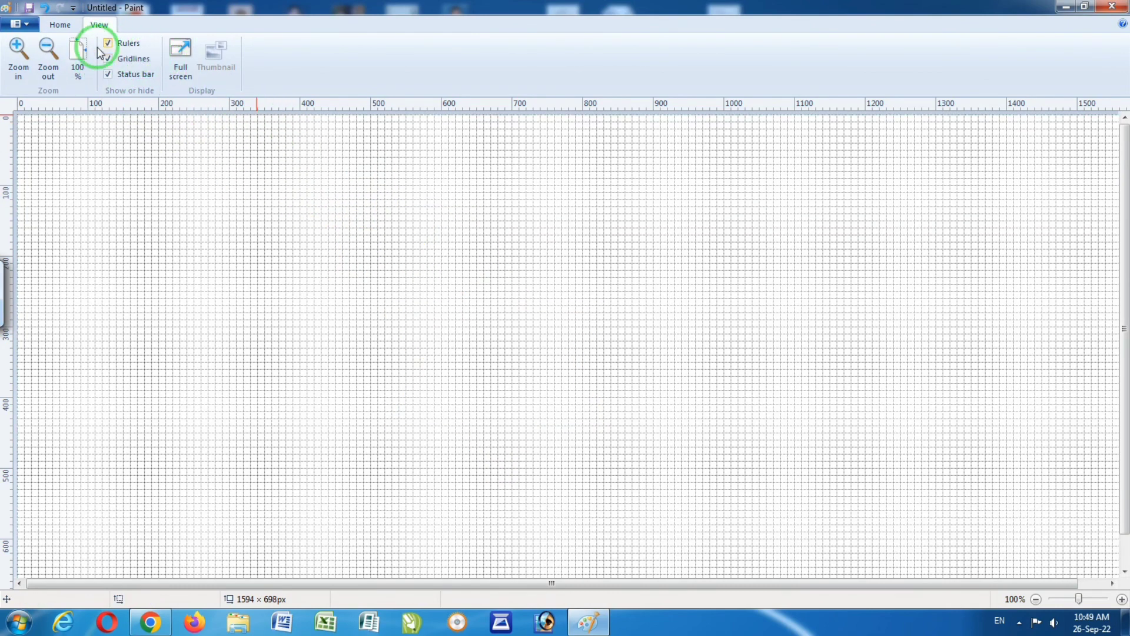
- Draw a black diagonal straight line about 114 × 248 px in the upper part of the canvas
{"action": "left_click", "coordinate": [60, 25]}
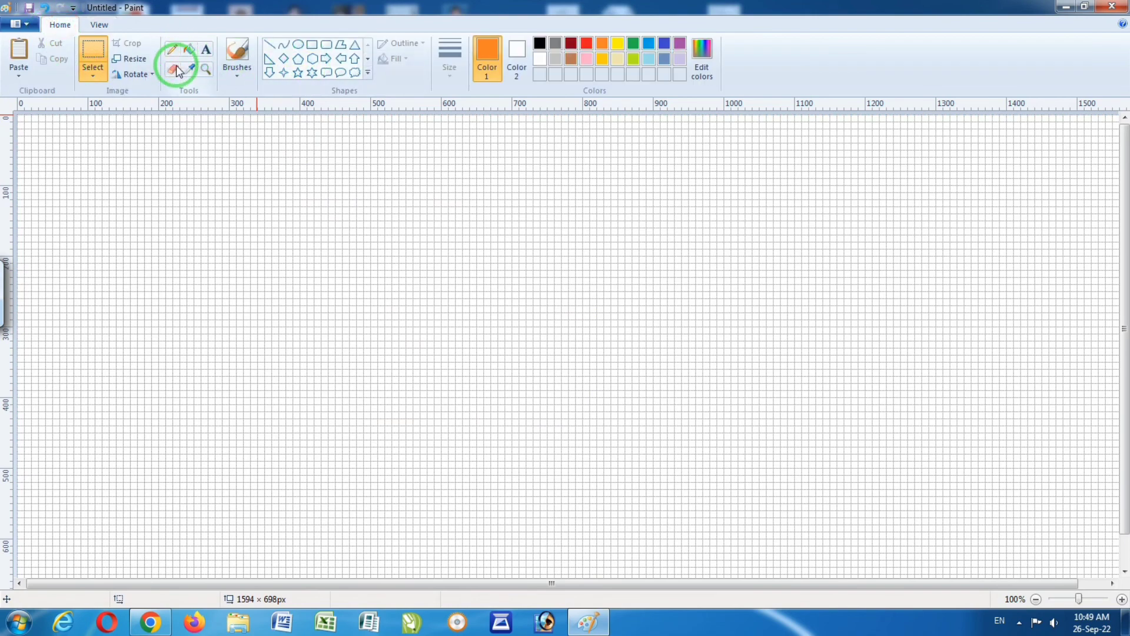
{"action": "left_click", "coordinate": [269, 45]}
{"action": "mouse_move", "coordinate": [310, 165]}
{"action": "left_mouse_down"}
{"action": "mouse_move", "coordinate": [371, 323]}
{"action": "mouse_move", "coordinate": [390, 342]}
{"action": "left_mouse_up"}
{"action": "left_click", "coordinate": [539, 43]}
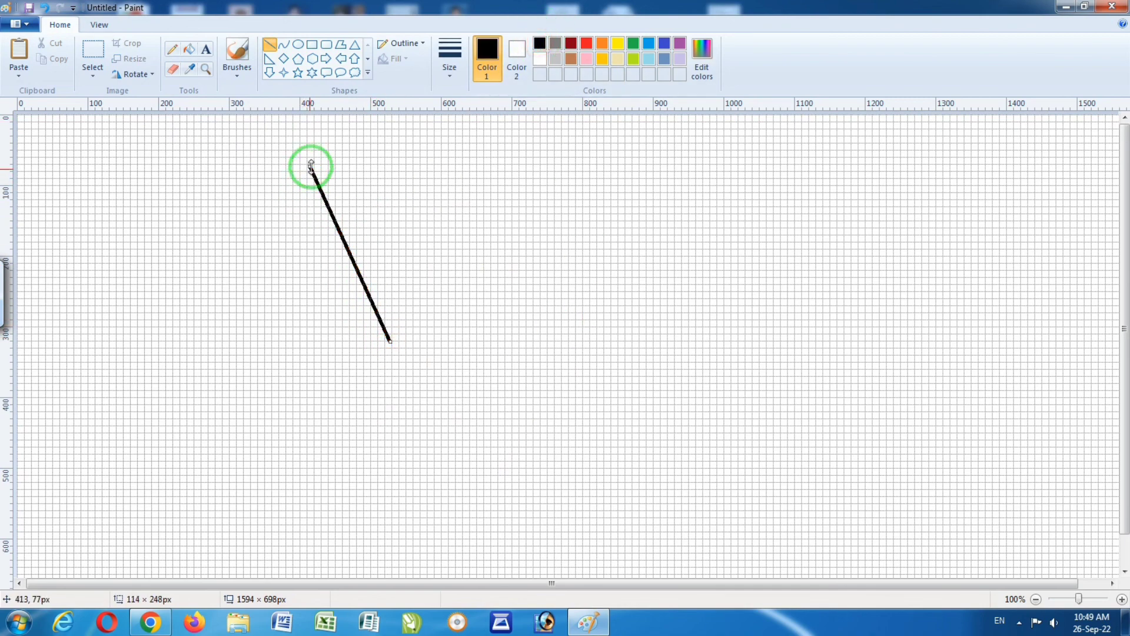
{"action": "left_click", "coordinate": [458, 189]}
- Complete a triangle with a horizontal line about 494 px long from the diagonal's upper end and a closing line about 378 × 248 px
{"action": "left_click_drag", "start_coordinate": [309, 167], "coordinate": [658, 166]}
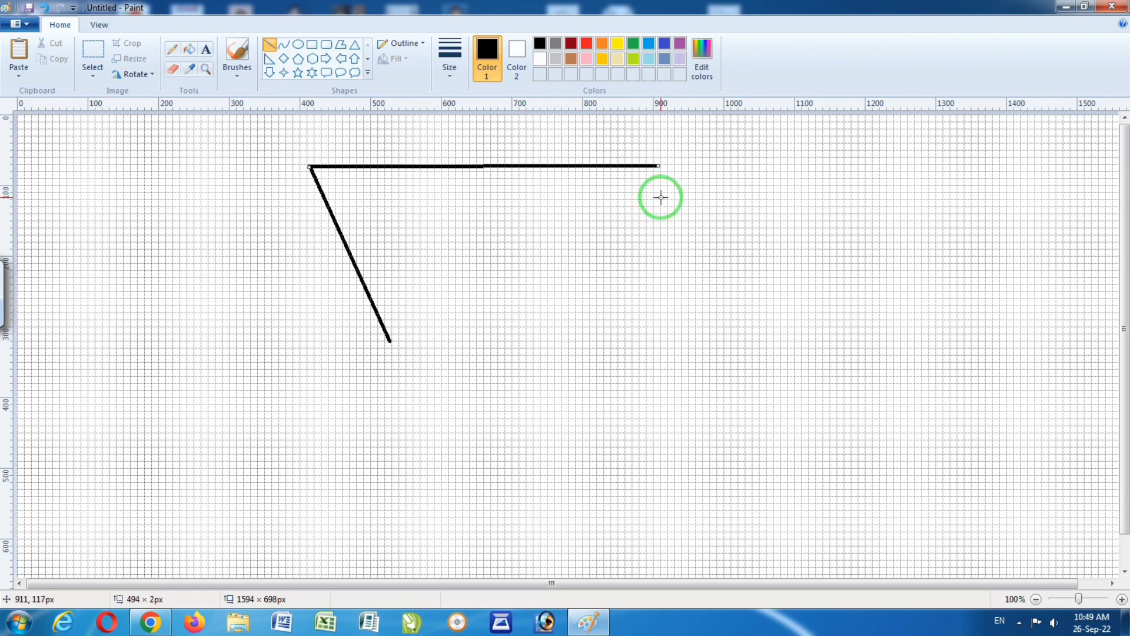
{"action": "left_click", "coordinate": [769, 229]}
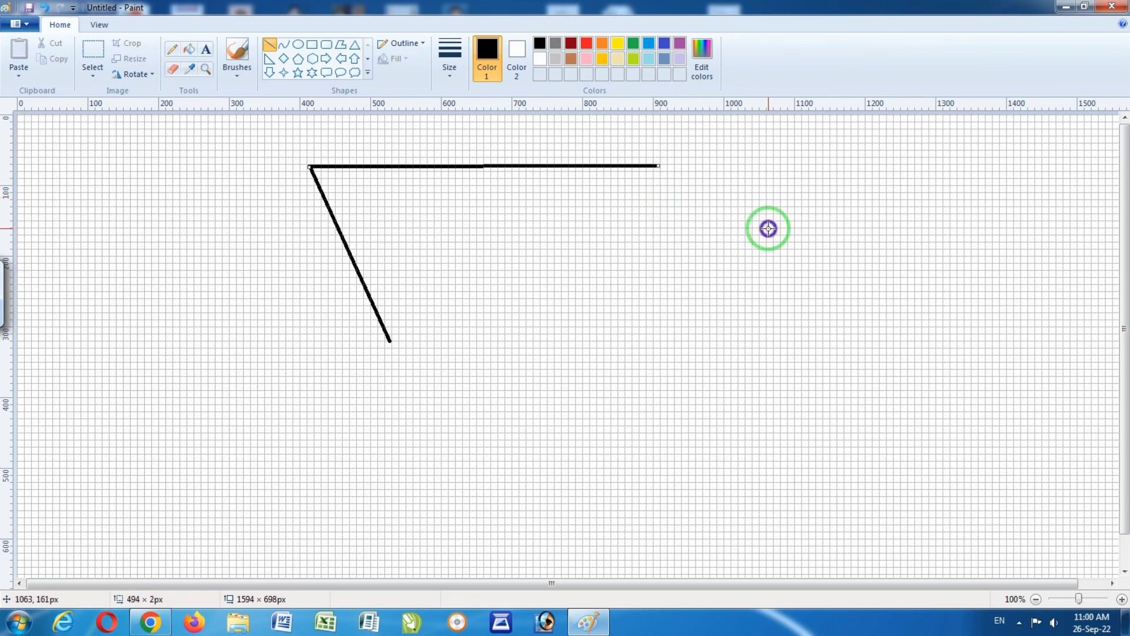
{"action": "left_click", "coordinate": [641, 245]}
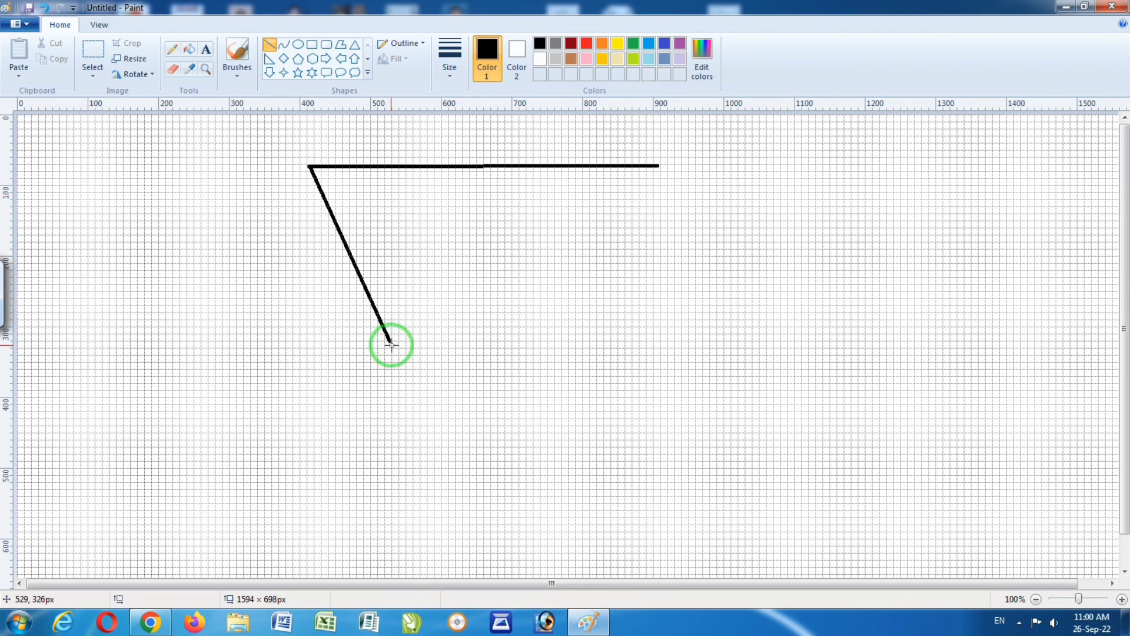
{"action": "left_click_drag", "start_coordinate": [390, 339], "coordinate": [656, 167]}
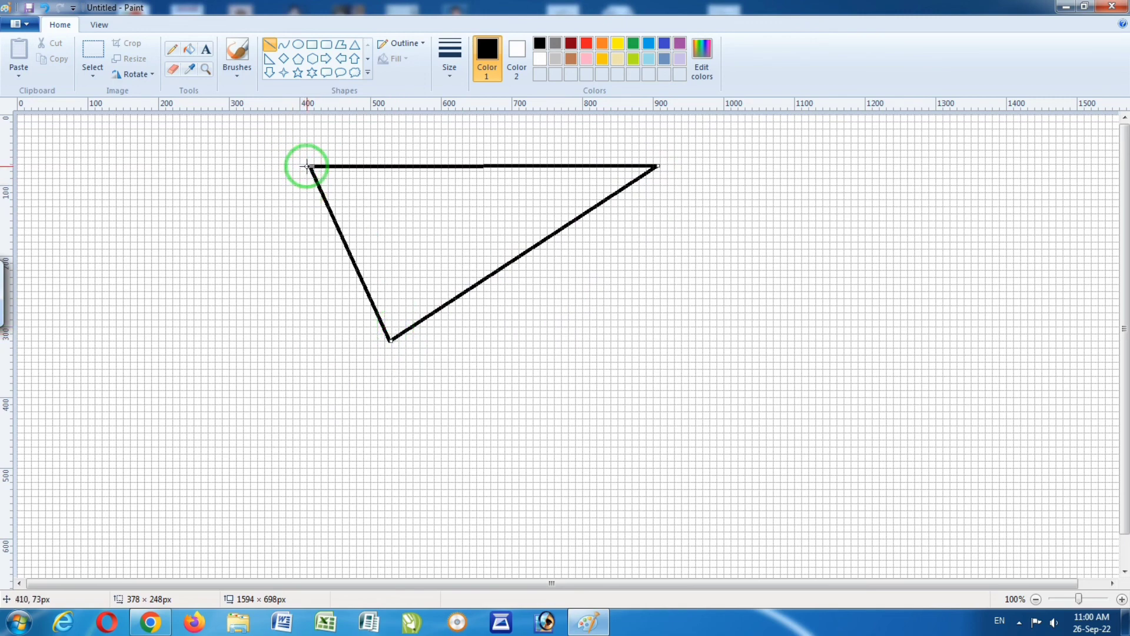
- Add a second triangle sharing the diagonal's left side, using lines about 268 × 326 px and 388 × 79 px
{"action": "left_click_drag", "start_coordinate": [306, 168], "coordinate": [117, 396]}
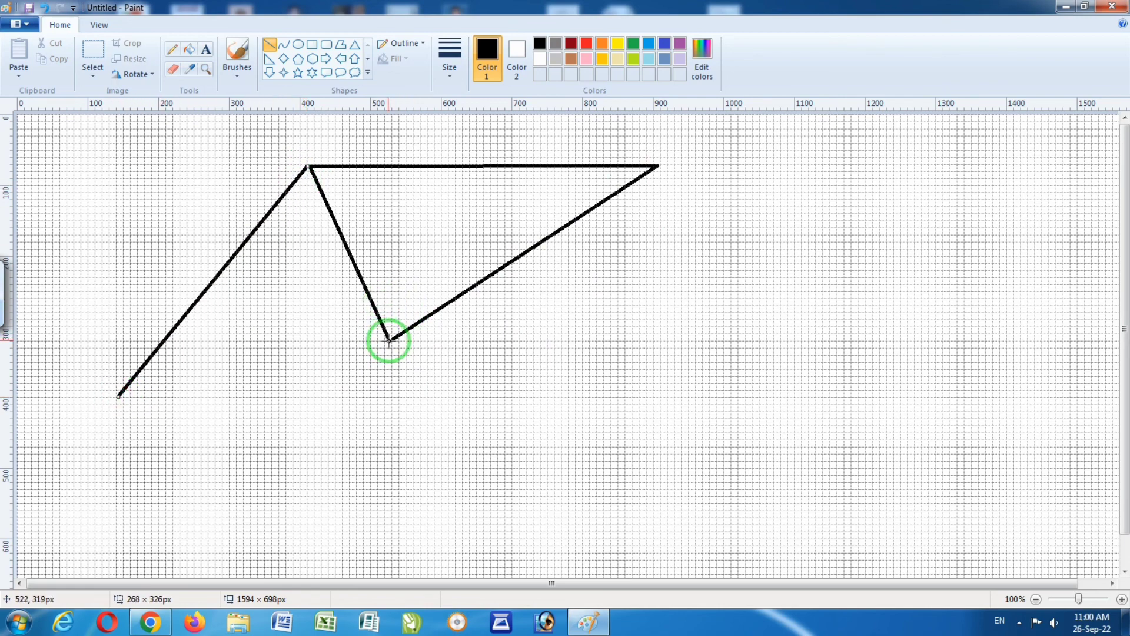
{"action": "left_click_drag", "start_coordinate": [390, 341], "coordinate": [118, 395]}
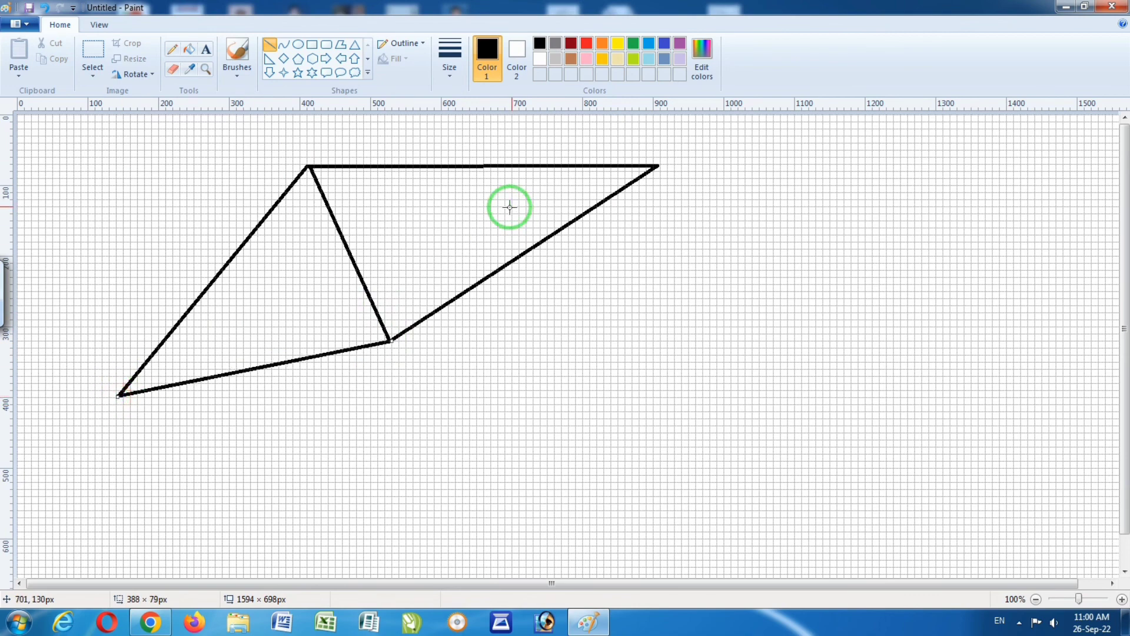
{"action": "left_click", "coordinate": [424, 45]}
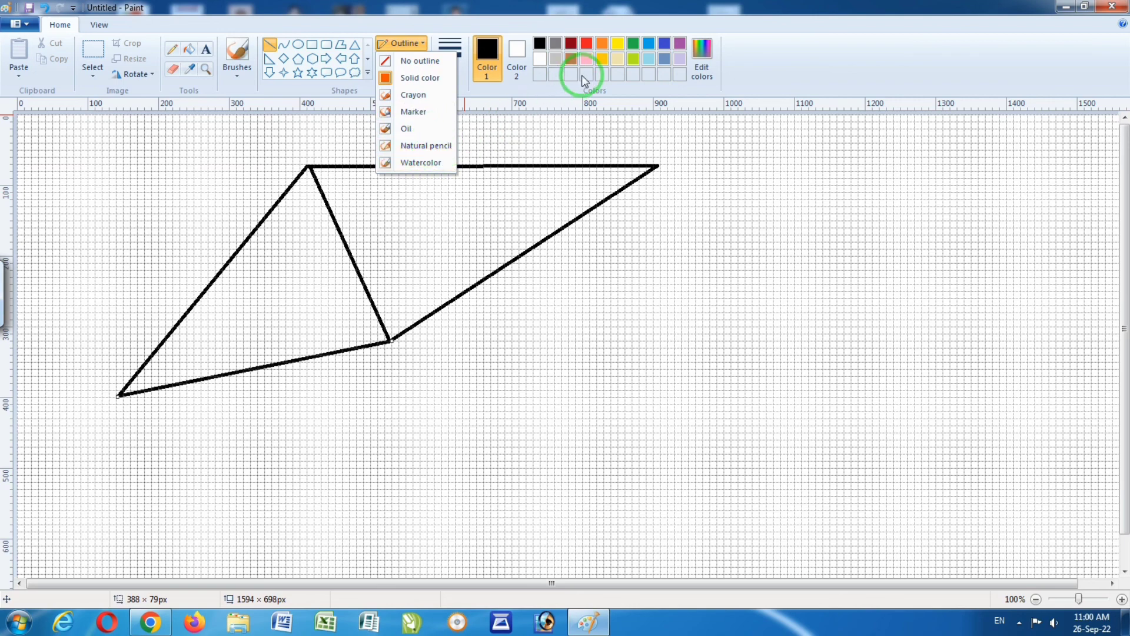
{"action": "left_click", "coordinate": [703, 50]}
{"action": "left_click_drag", "start_coordinate": [654, 194], "coordinate": [904, 159]}
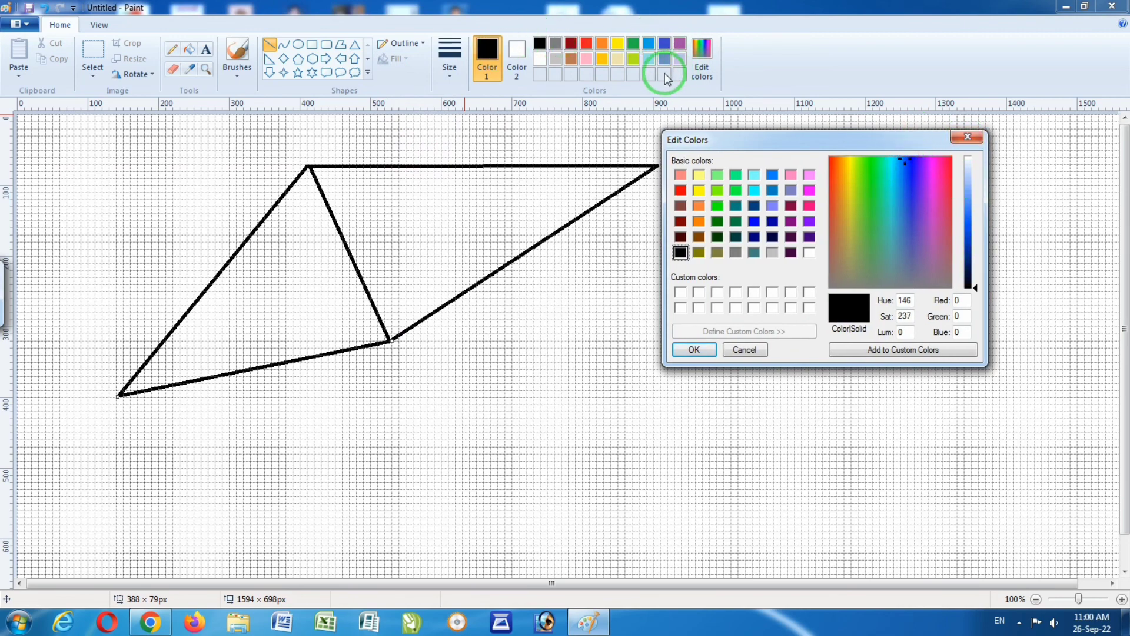
{"action": "left_click", "coordinate": [962, 132]}
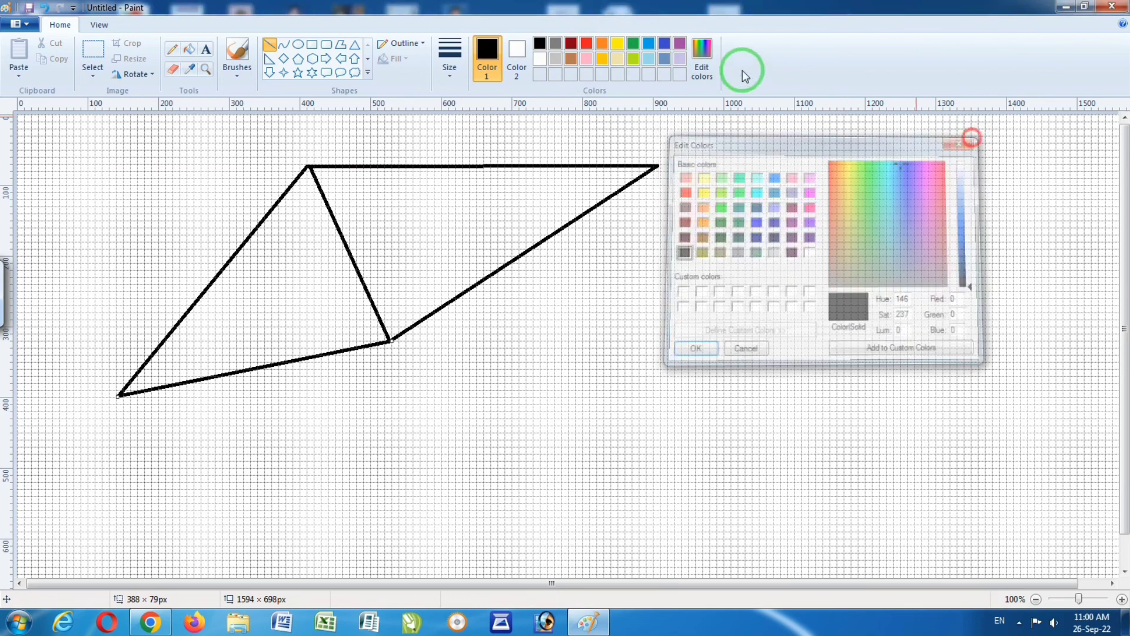
- Define a light blue with red 77, green 171 and blue 240, add it to the custom colors, and use it as Color 1
{"action": "left_click", "coordinate": [702, 59]}
{"action": "left_click_drag", "start_coordinate": [616, 200], "coordinate": [888, 142]}
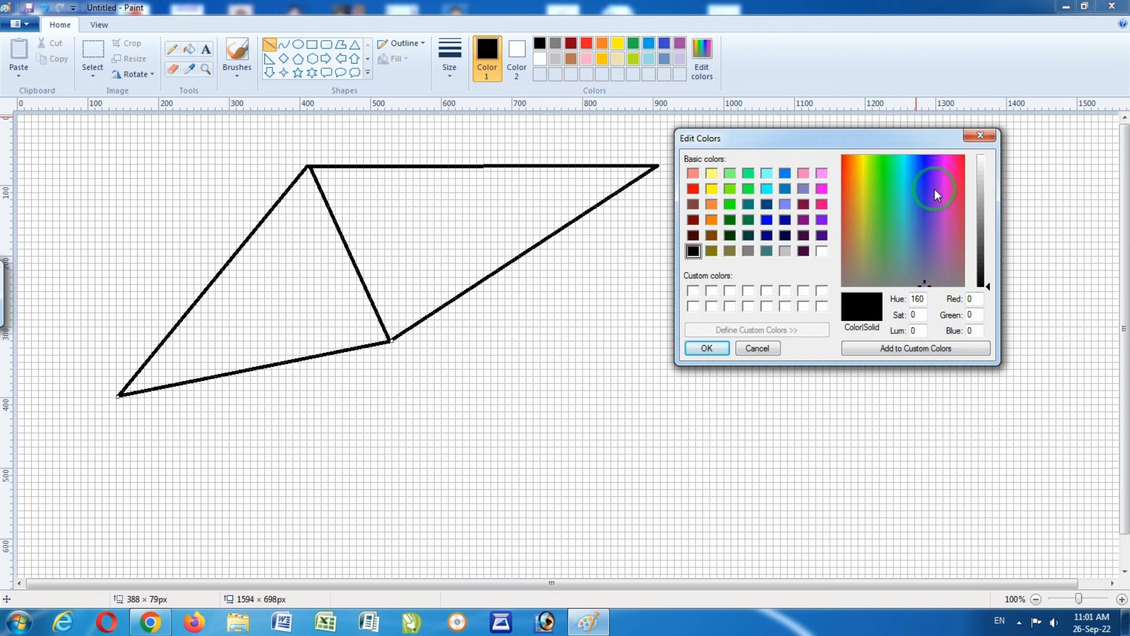
{"action": "left_click", "coordinate": [914, 174]}
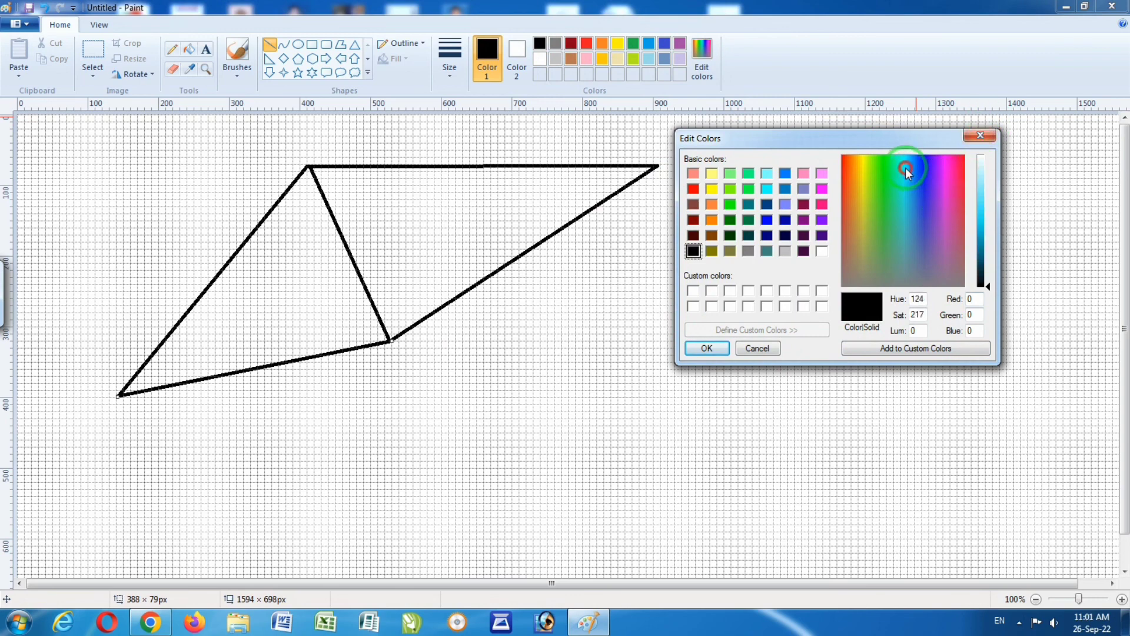
{"action": "left_click", "coordinate": [986, 206]}
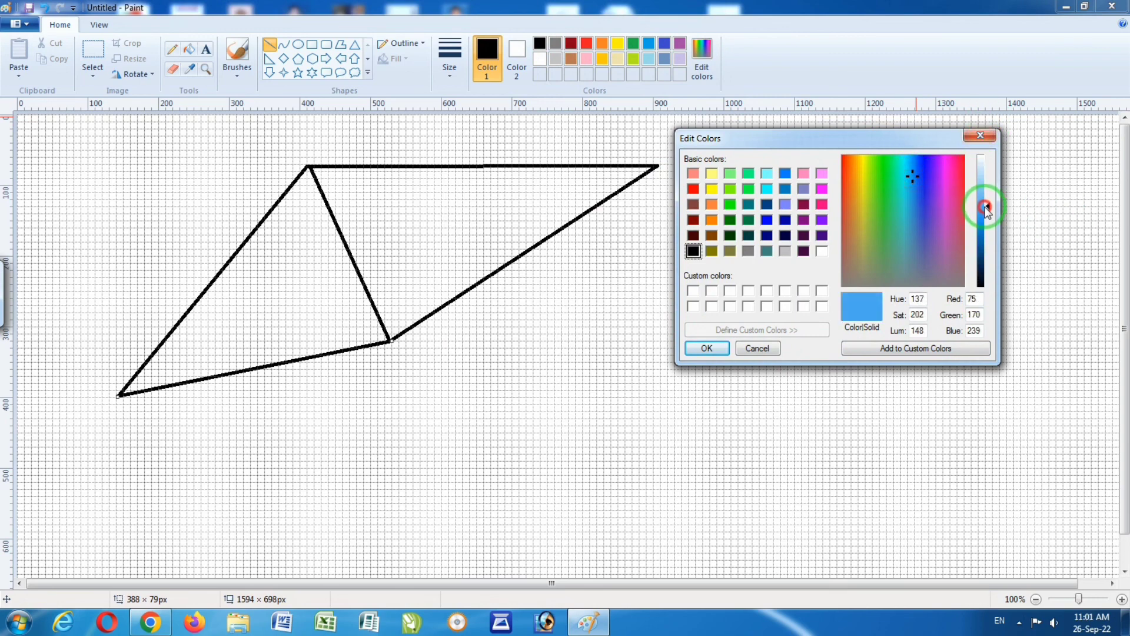
{"action": "left_click", "coordinate": [883, 349]}
{"action": "left_click", "coordinate": [706, 348]}
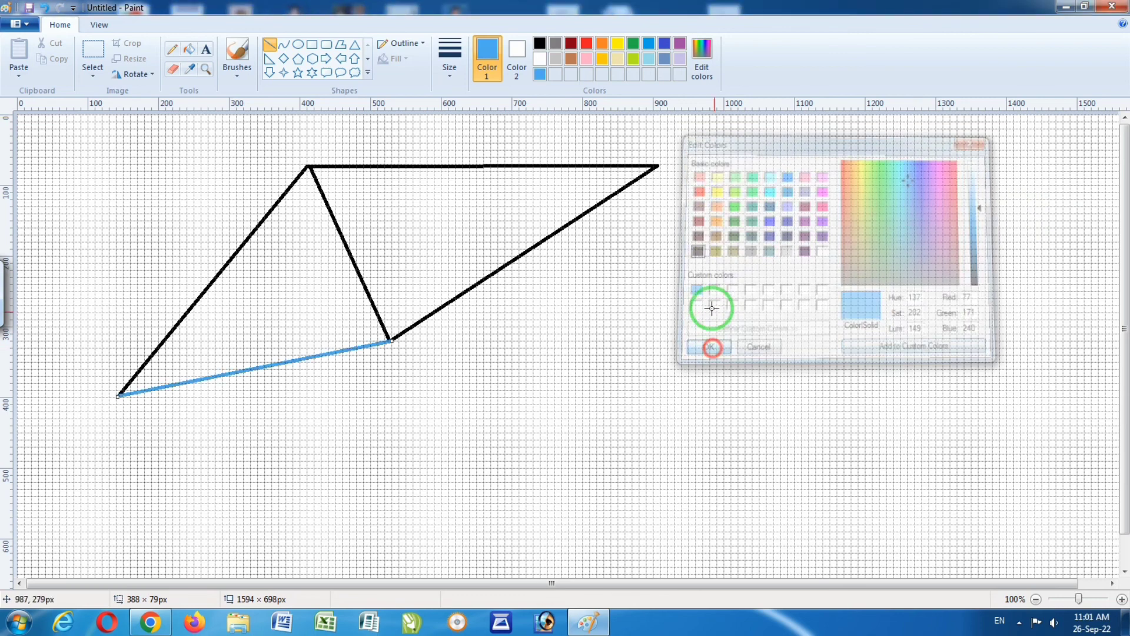
{"action": "left_click", "coordinate": [540, 74]}
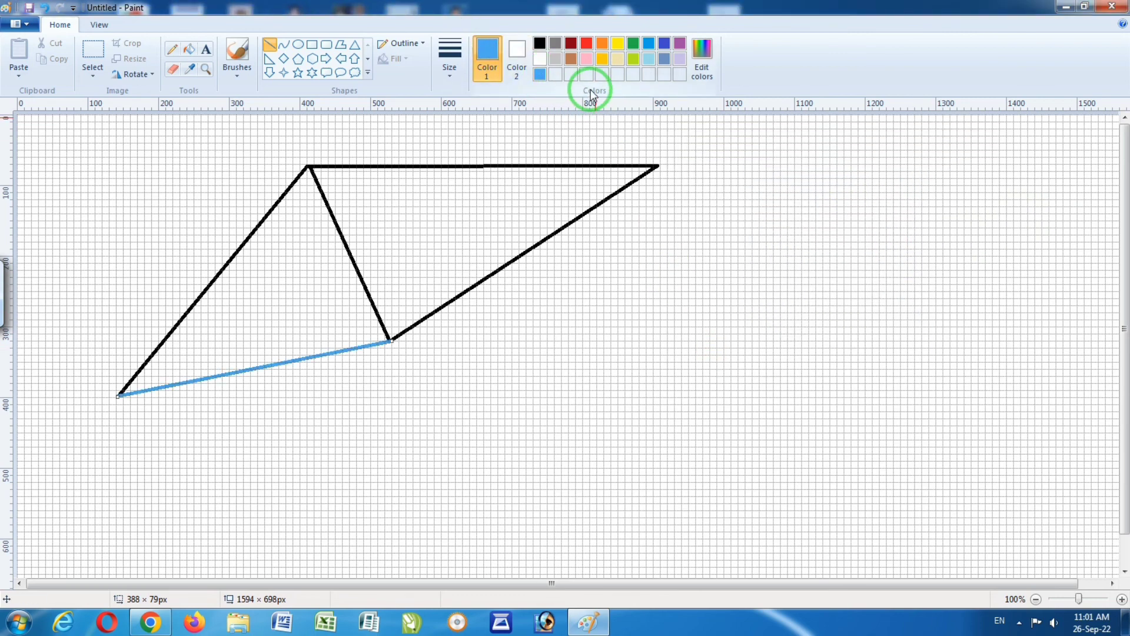